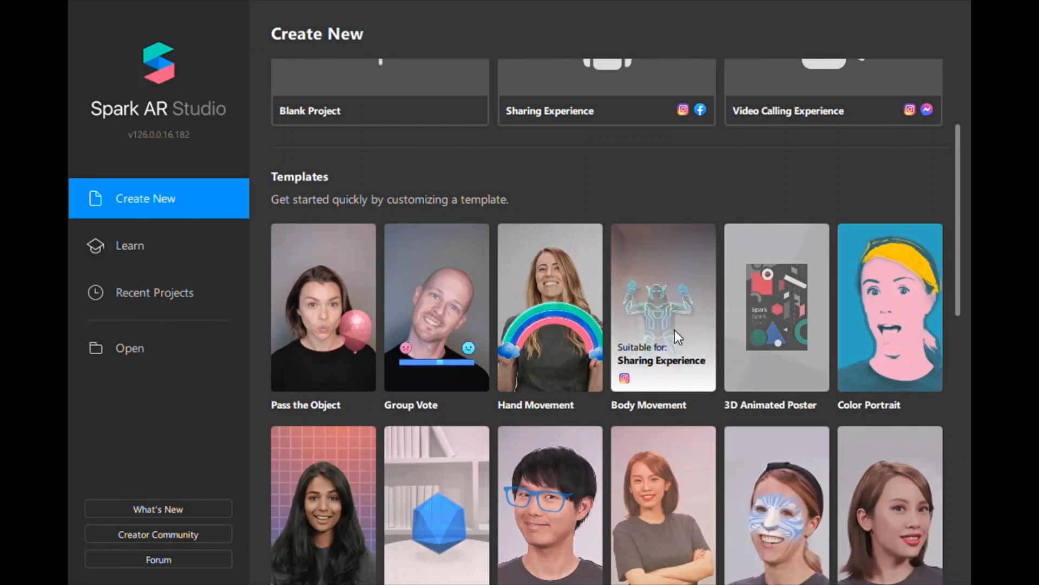
# Start a project from the Body Movement template and hide its rigNull object.
pyautogui.scroll(-2, 674, 330)
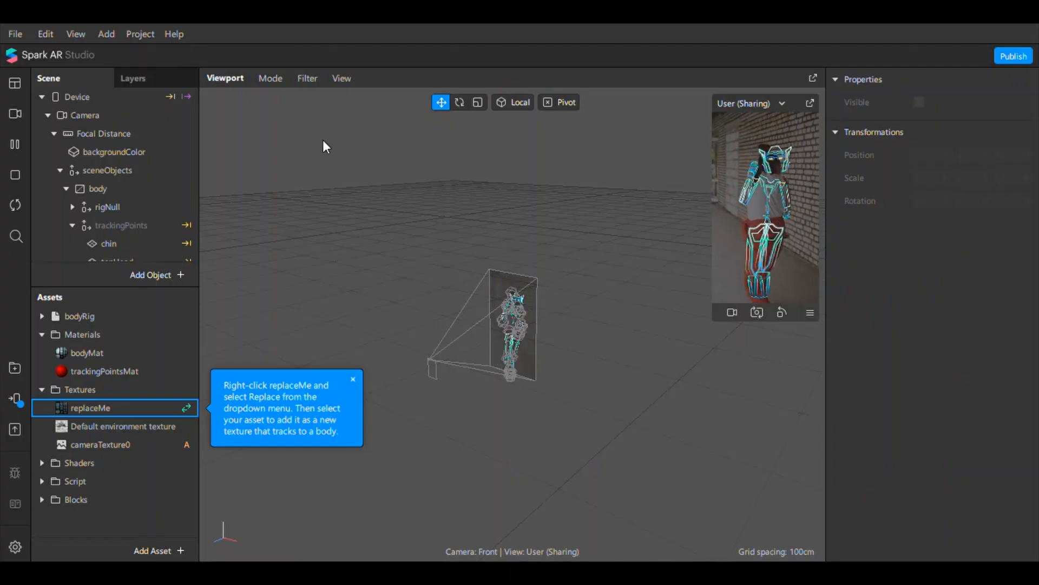
pyautogui.click(142, 154)
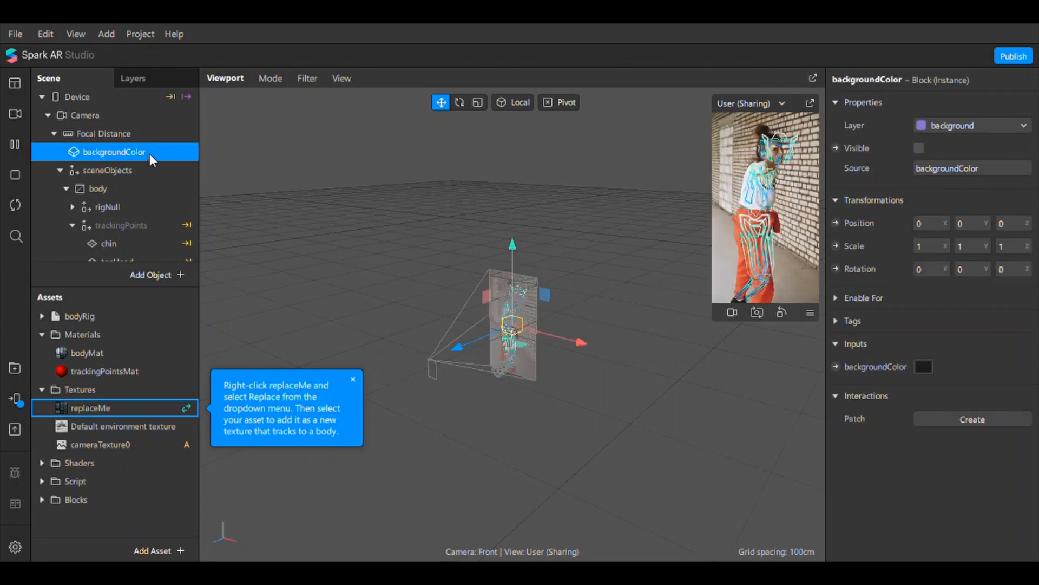
pyautogui.scroll(-1, 97, 206)
pyautogui.click(115, 190)
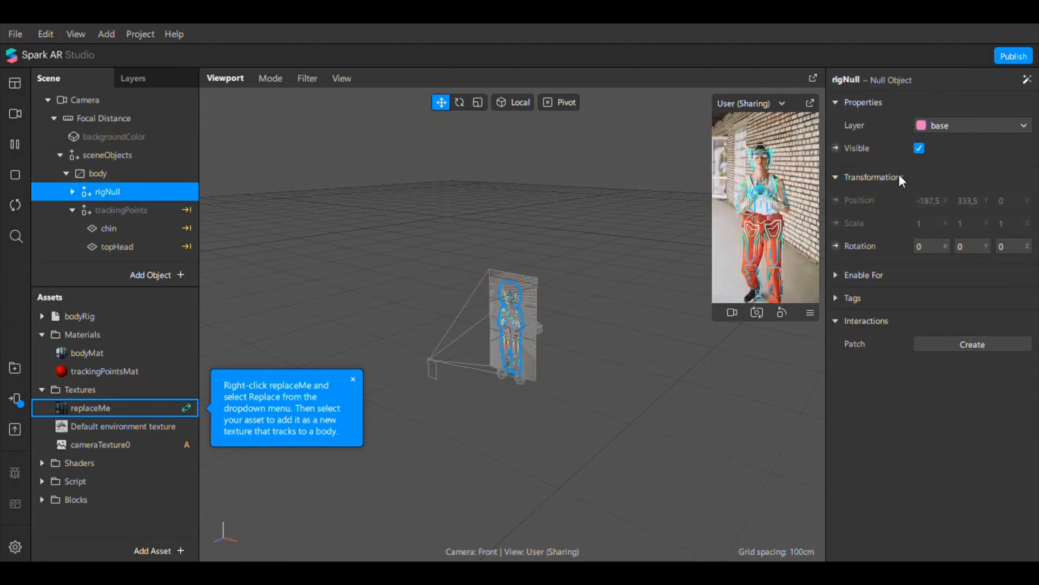
pyautogui.click(919, 148)
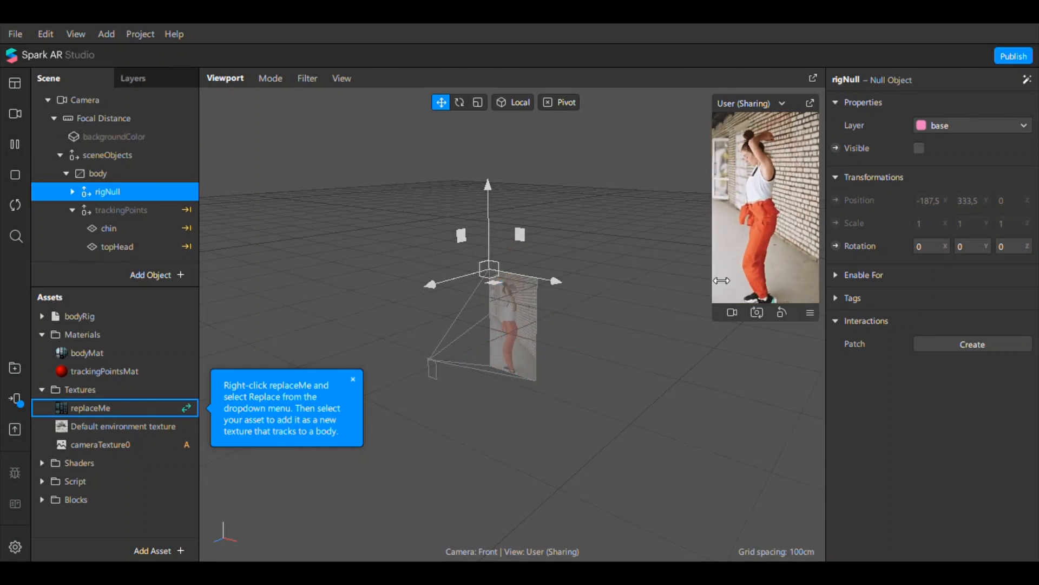
# Enlarge the preview, make the trackingPoints object visible and pause the preview video.
pyautogui.moveTo(722, 280); pyautogui.dragTo(582, 280)
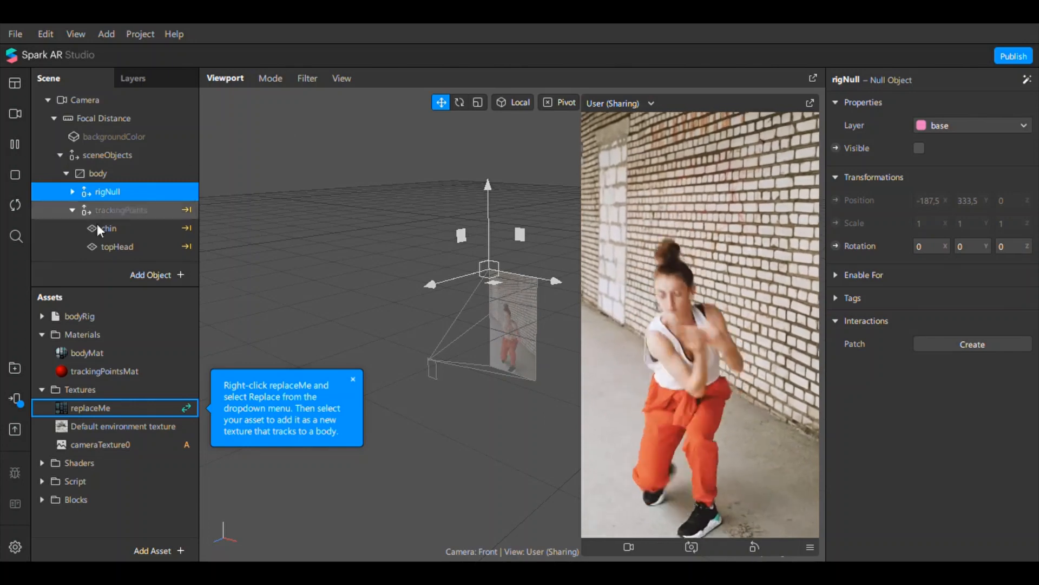
pyautogui.scroll(-2, 122, 222)
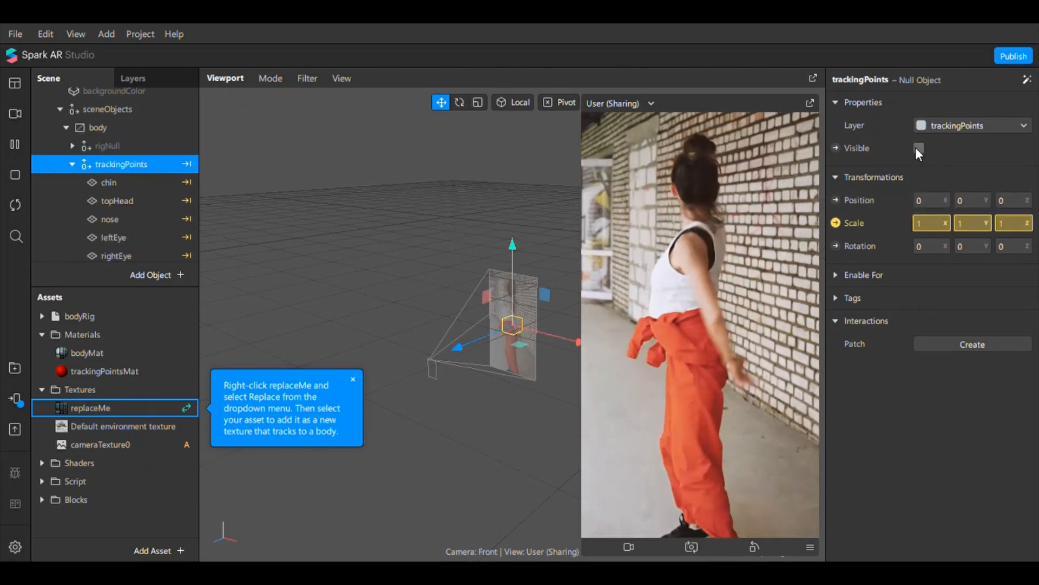
pyautogui.click(917, 148)
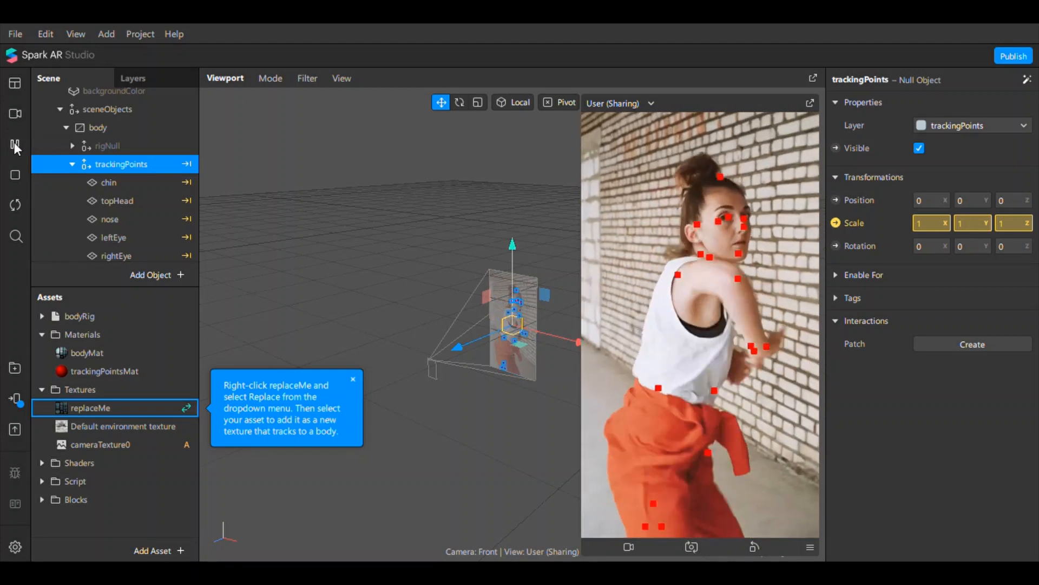
pyautogui.click(14, 142)
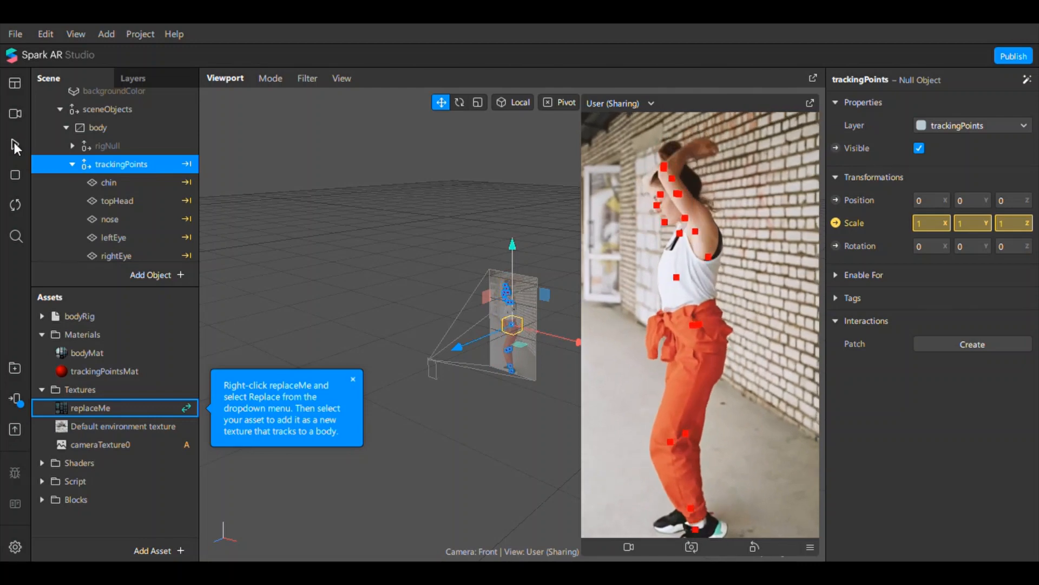
# Delete every tracking point except topHead, rightWrist, leftWrist, rightKnee and leftKnee, and briefly play the preview to check the tracking.
pyautogui.click(118, 182)
pyautogui.scroll(-1, 128, 206)
pyautogui.scroll(-1, 128, 207)
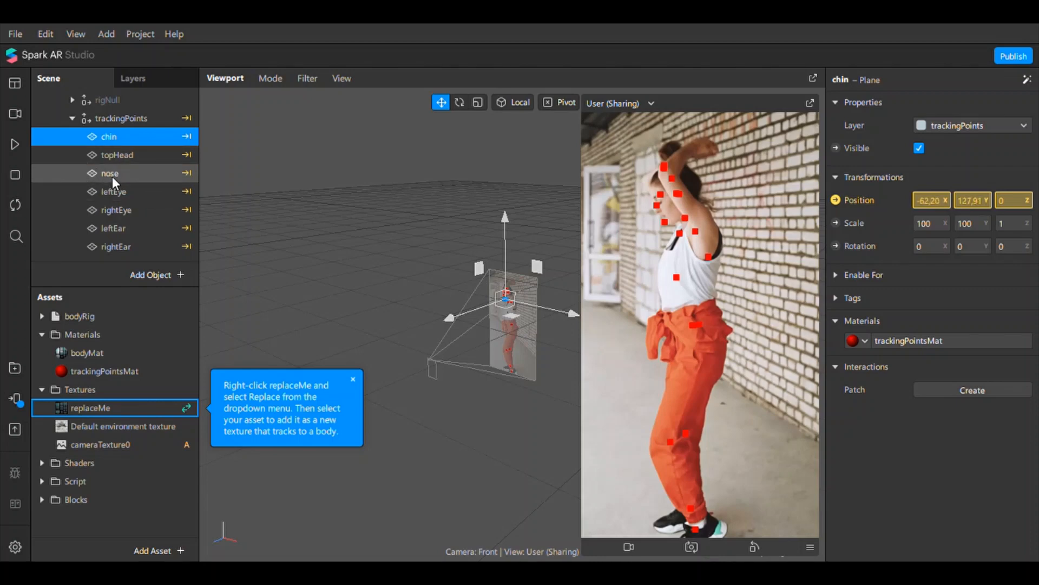
pyautogui.keyDown('ctrl'); pyautogui.click(118, 175); pyautogui.keyUp('ctrl')
pyautogui.keyDown('ctrl'); pyautogui.click(134, 191); pyautogui.keyUp('ctrl')
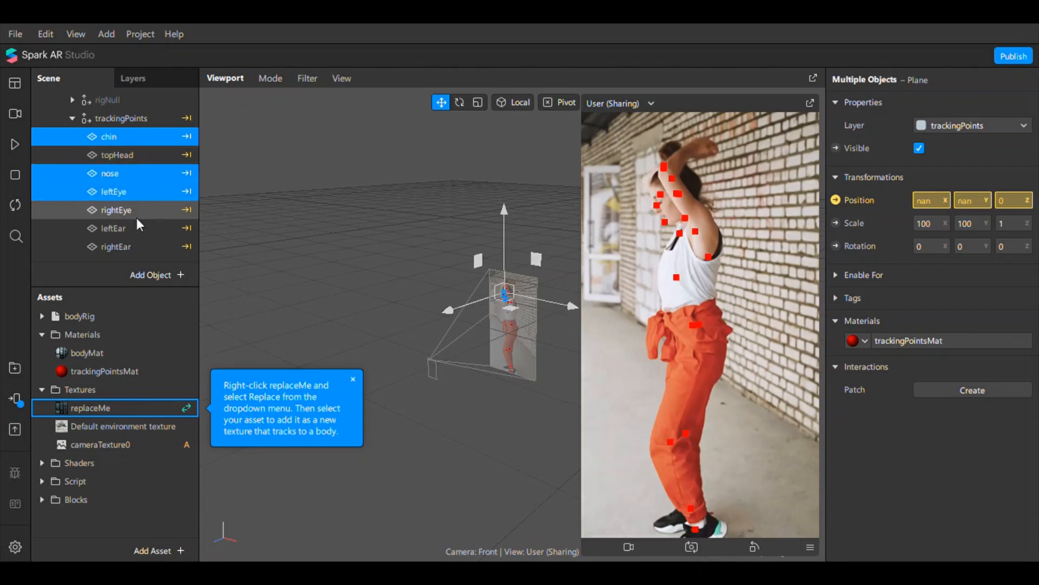
pyautogui.keyDown('ctrl'); pyautogui.click(125, 216); pyautogui.keyUp('ctrl')
pyautogui.scroll(-2, 150, 226)
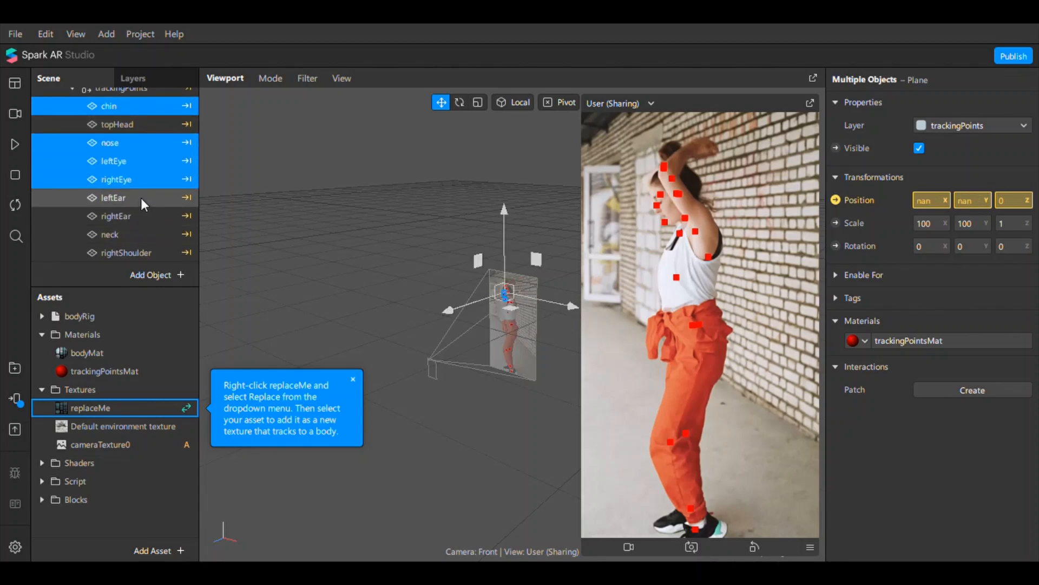
pyautogui.keyDown('ctrl'); pyautogui.click(141, 197); pyautogui.keyUp('ctrl')
pyautogui.keyDown('ctrl'); pyautogui.click(139, 222); pyautogui.keyUp('ctrl')
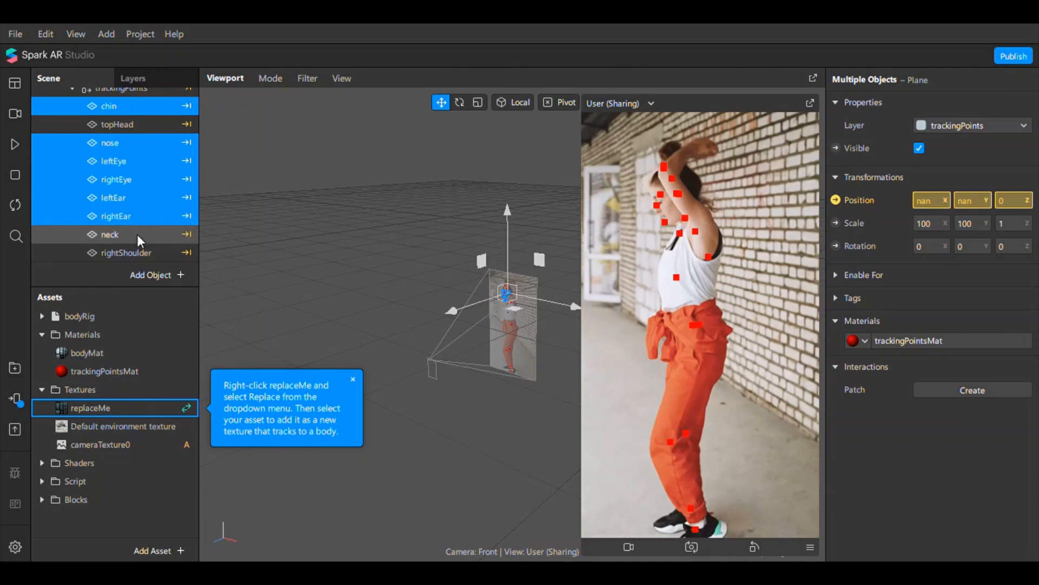
pyautogui.keyDown('ctrl'); pyautogui.click(137, 235); pyautogui.keyUp('ctrl')
pyautogui.scroll(-3, 141, 196)
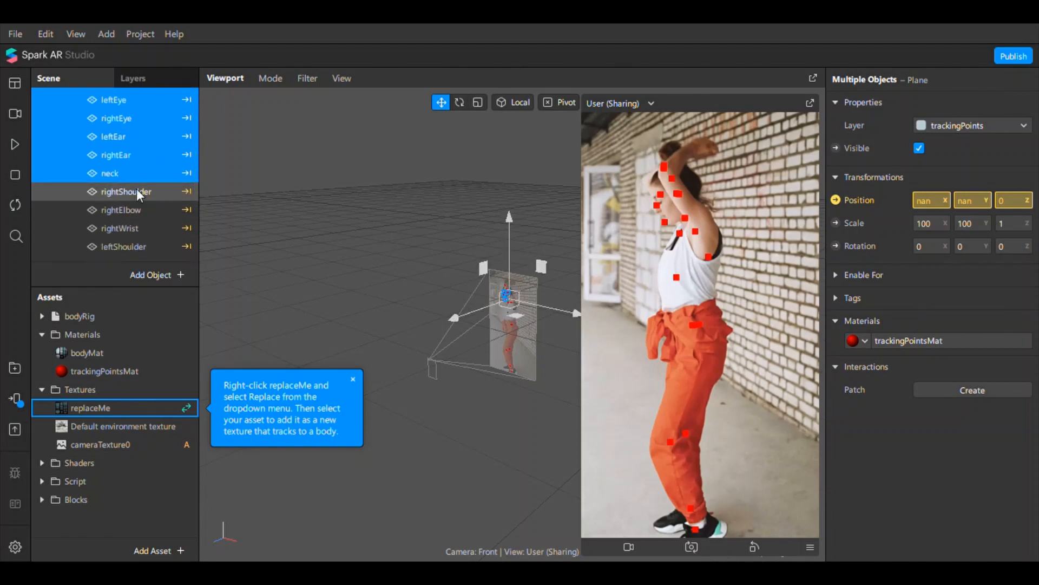
pyautogui.keyDown('ctrl'); pyautogui.click(137, 190); pyautogui.keyUp('ctrl')
pyautogui.scroll(3, 148, 202)
pyautogui.scroll(-5, 147, 202)
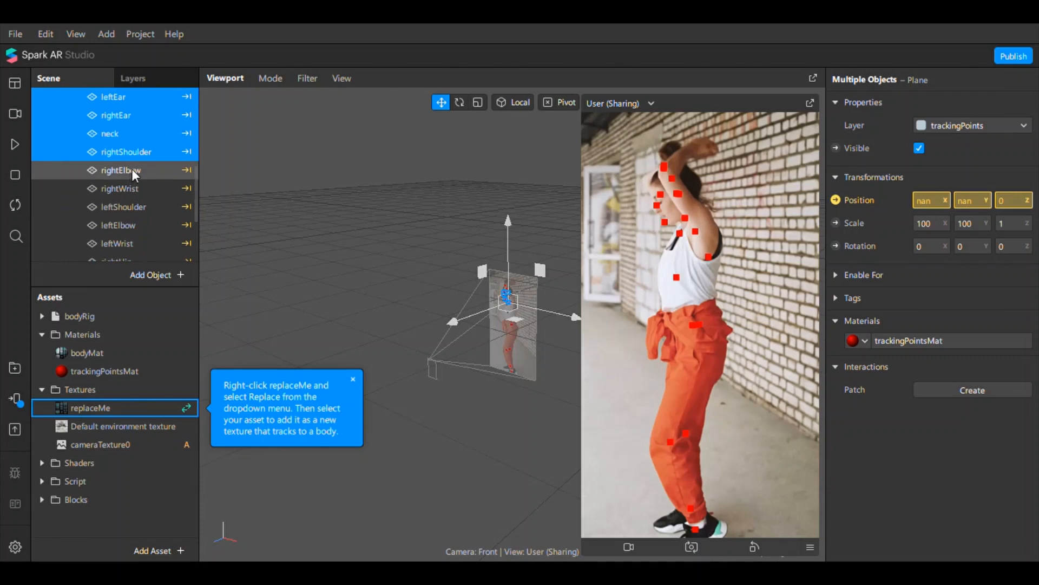
pyautogui.keyDown('ctrl'); pyautogui.click(131, 168); pyautogui.keyUp('ctrl')
pyautogui.scroll(-3, 138, 177)
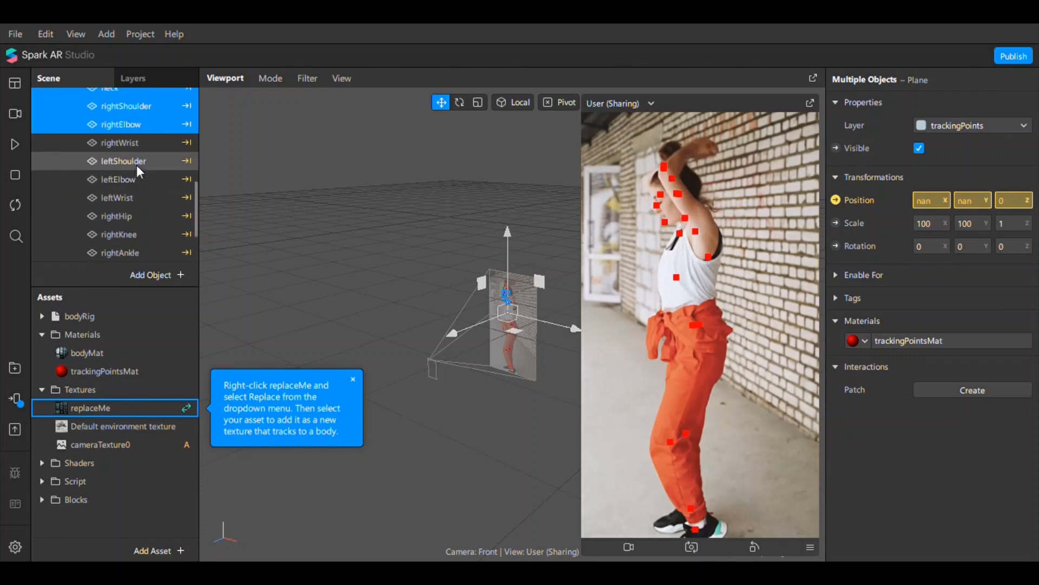
pyautogui.keyDown('ctrl'); pyautogui.click(137, 161); pyautogui.keyUp('ctrl')
pyautogui.scroll(-1, 148, 187)
pyautogui.keyDown('ctrl'); pyautogui.click(141, 160); pyautogui.keyUp('ctrl')
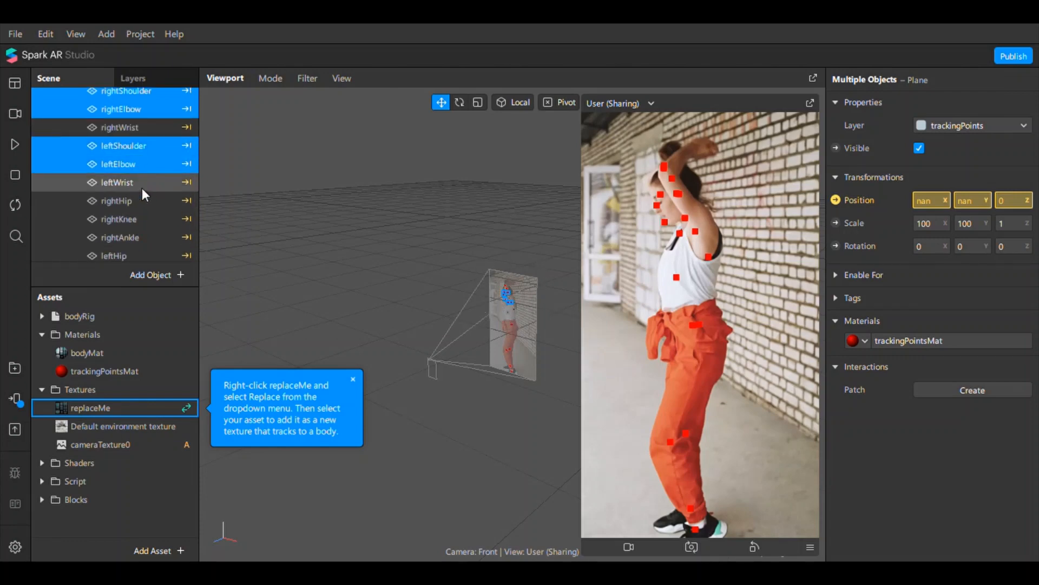
pyautogui.scroll(-1, 142, 187)
pyautogui.keyDown('ctrl'); pyautogui.click(134, 188); pyautogui.keyUp('ctrl')
pyautogui.keyDown('ctrl'); pyautogui.click(138, 224); pyautogui.keyUp('ctrl')
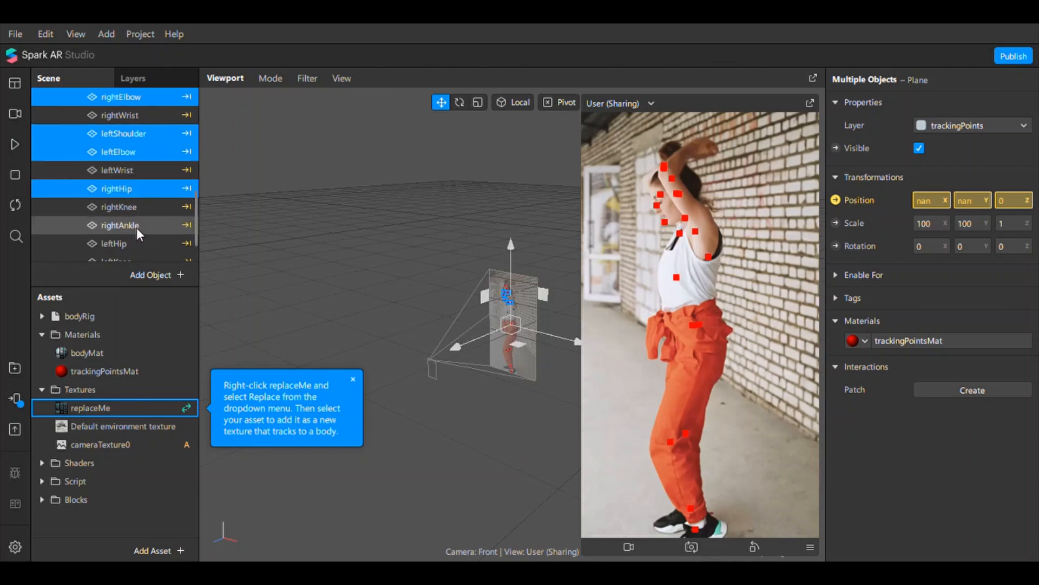
pyautogui.scroll(-2, 137, 228)
pyautogui.scroll(-1, 136, 231)
pyautogui.keyDown('ctrl'); pyautogui.click(147, 202); pyautogui.keyUp('ctrl')
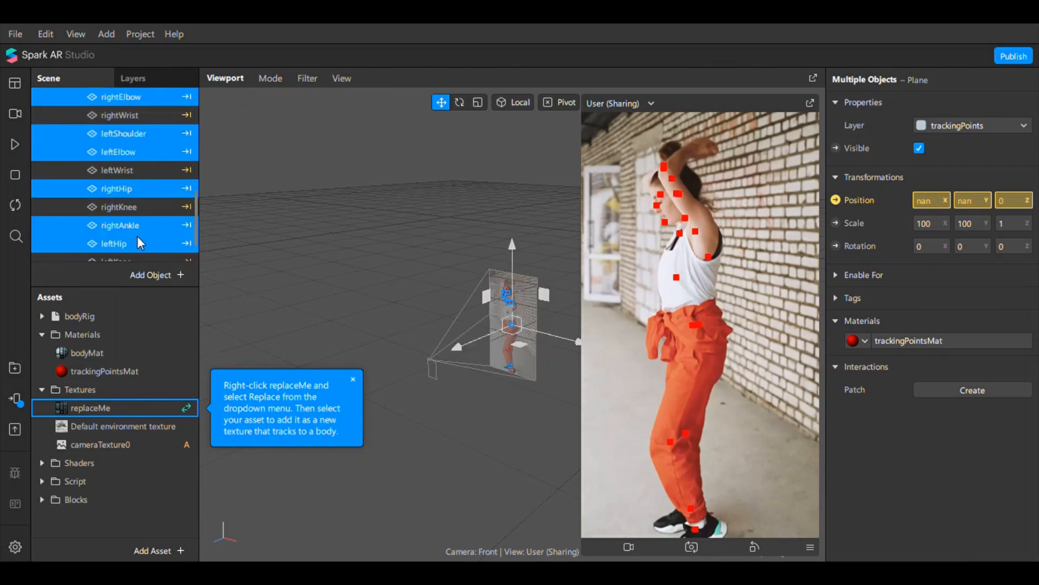
pyautogui.scroll(3, 144, 238)
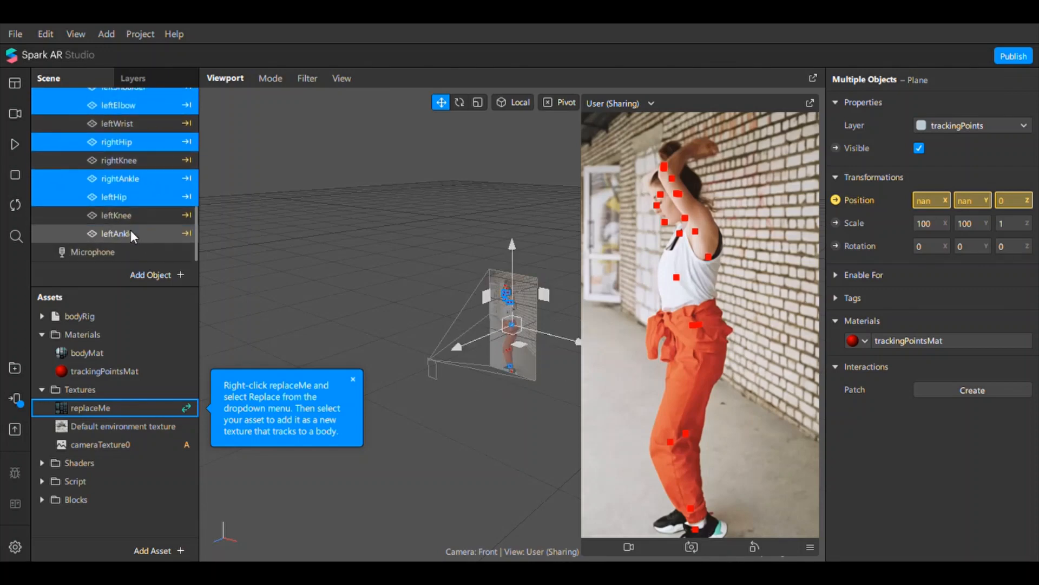
pyautogui.rightClick(129, 197)
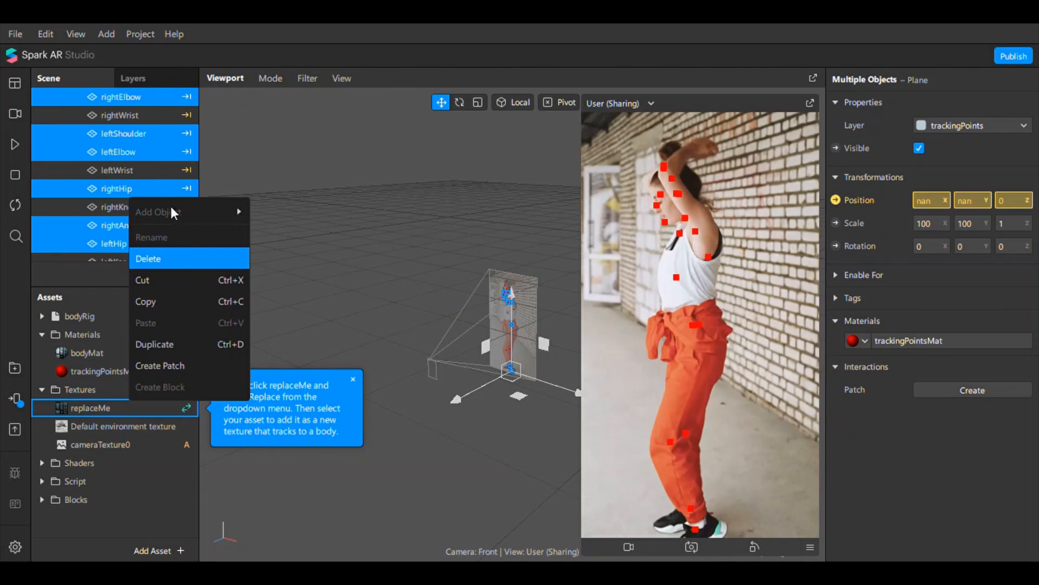
pyautogui.press('Return')
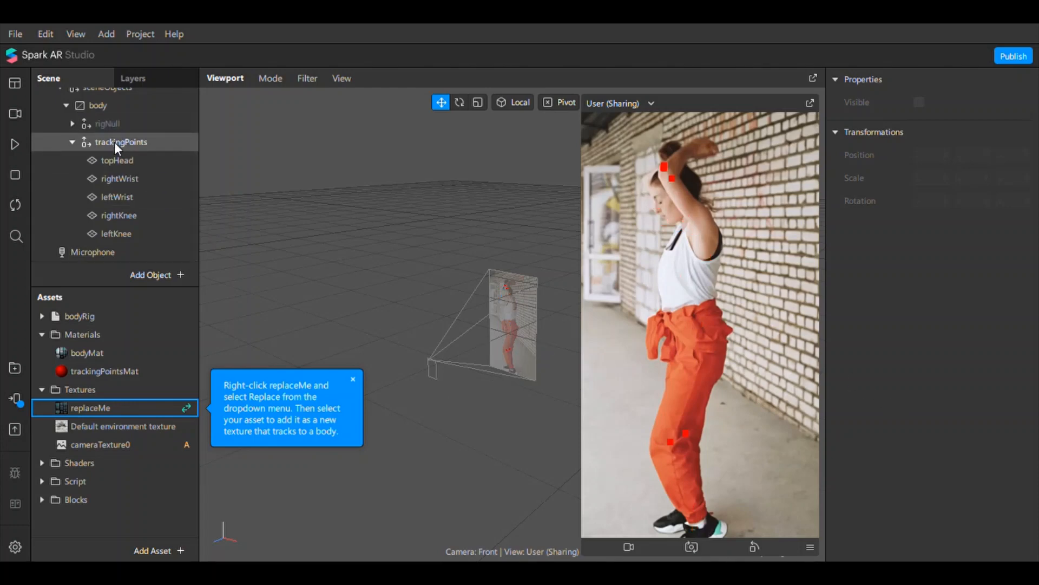
pyautogui.click(21, 144)
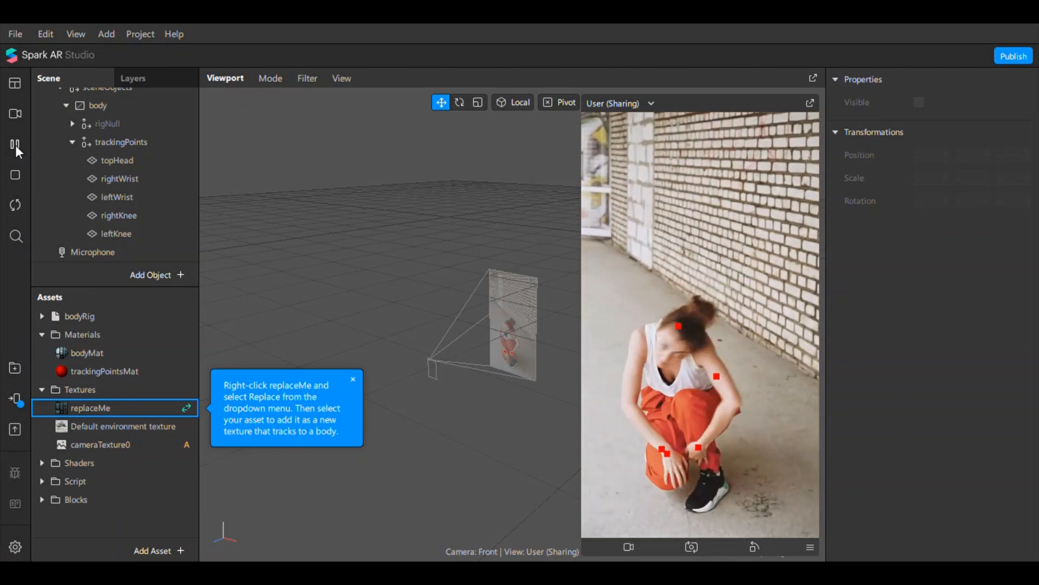
pyautogui.click(15, 145)
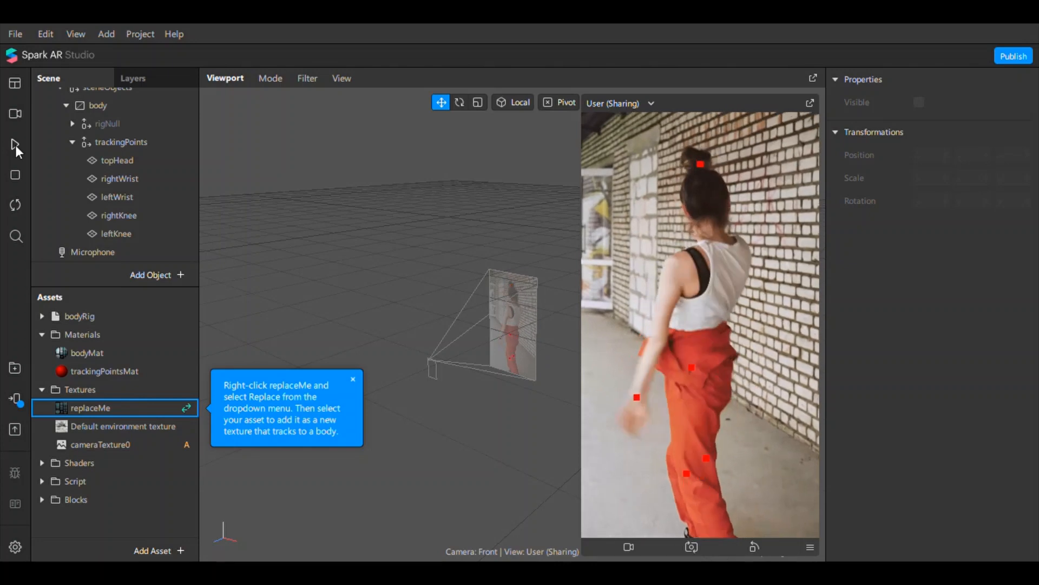
# Collapse the trackingPoints group in an enlarged scene list and add a rectangle under the body canvas.
pyautogui.moveTo(90, 295); pyautogui.dragTo(92, 361)
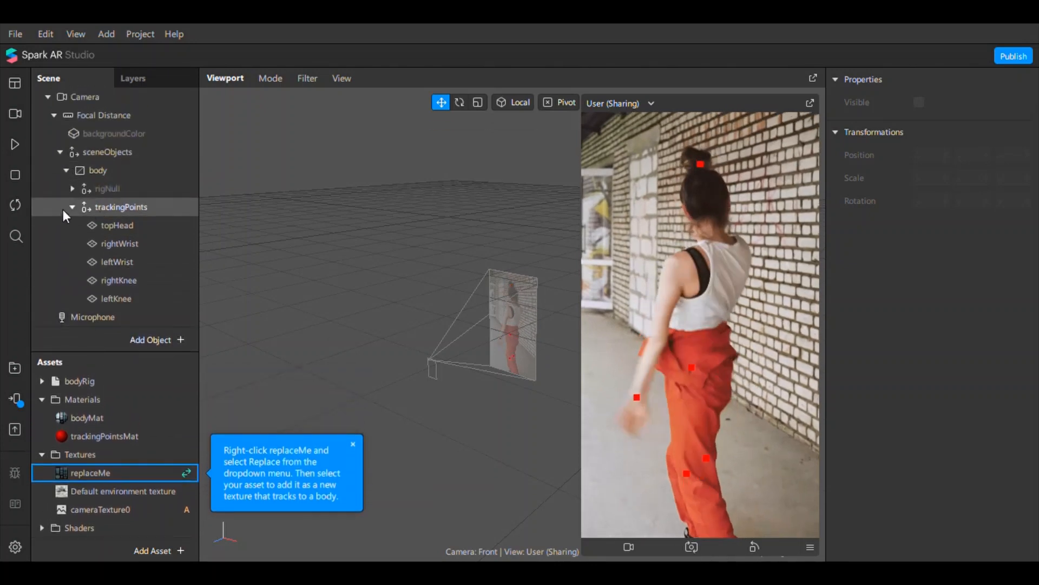
pyautogui.click(73, 207)
pyautogui.click(112, 190)
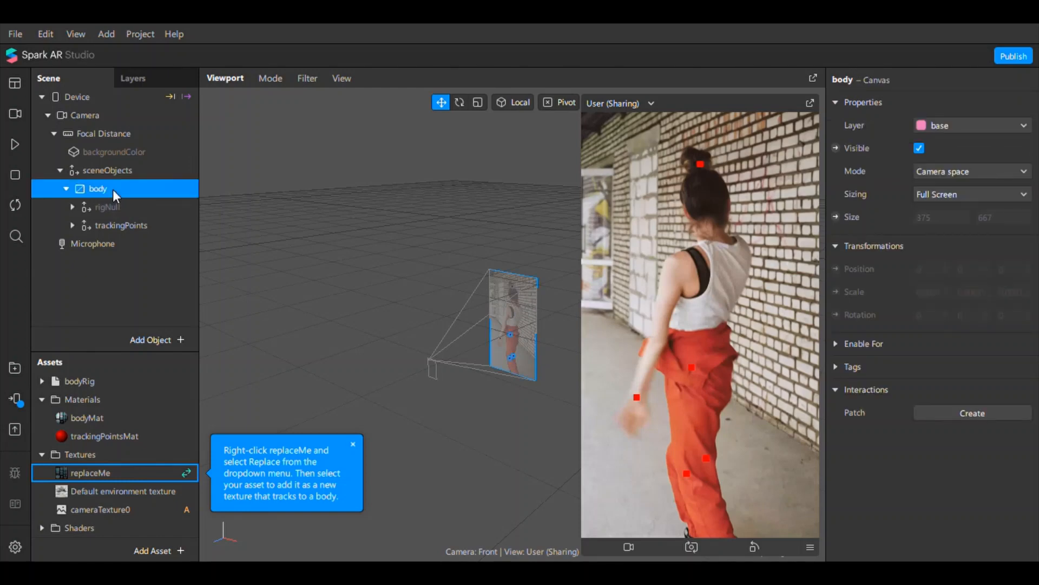
pyautogui.rightClick(112, 190)
pyautogui.moveTo(168, 197)
pyautogui.click(257, 321)
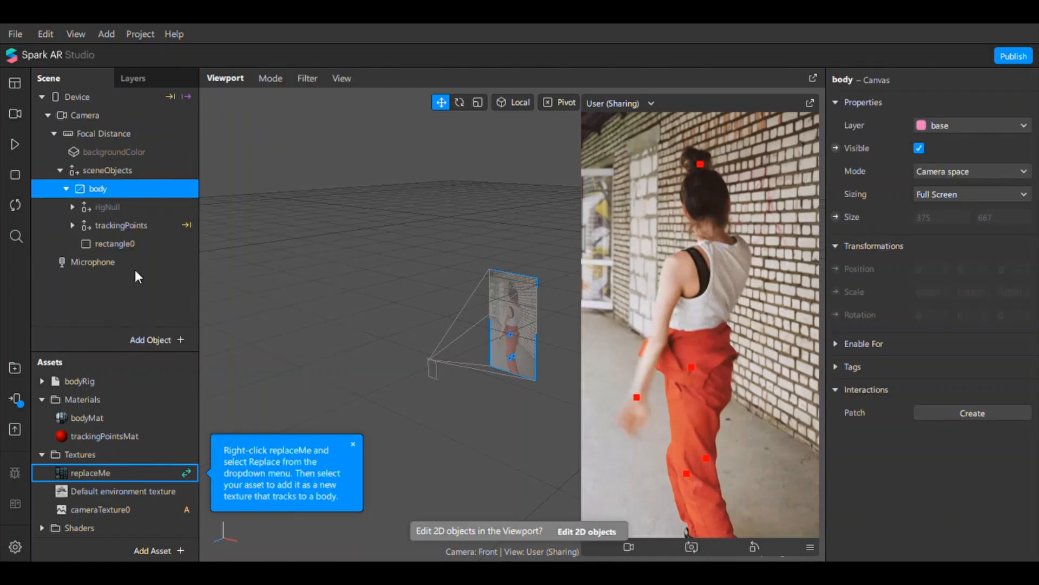
# Duplicate the rectangle under the body canvas twice.
pyautogui.rightClick(109, 241)
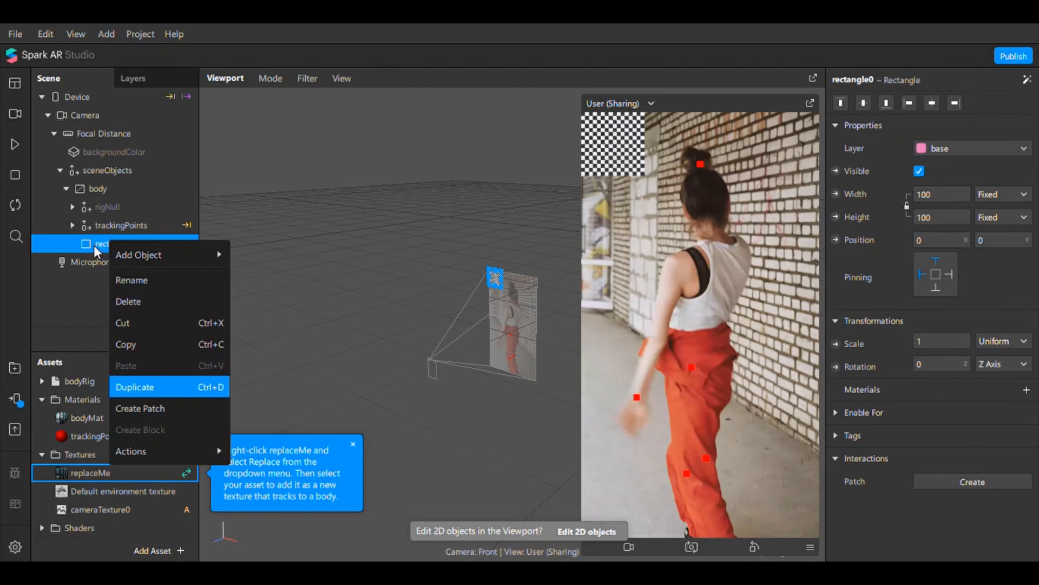
pyautogui.press('Return')
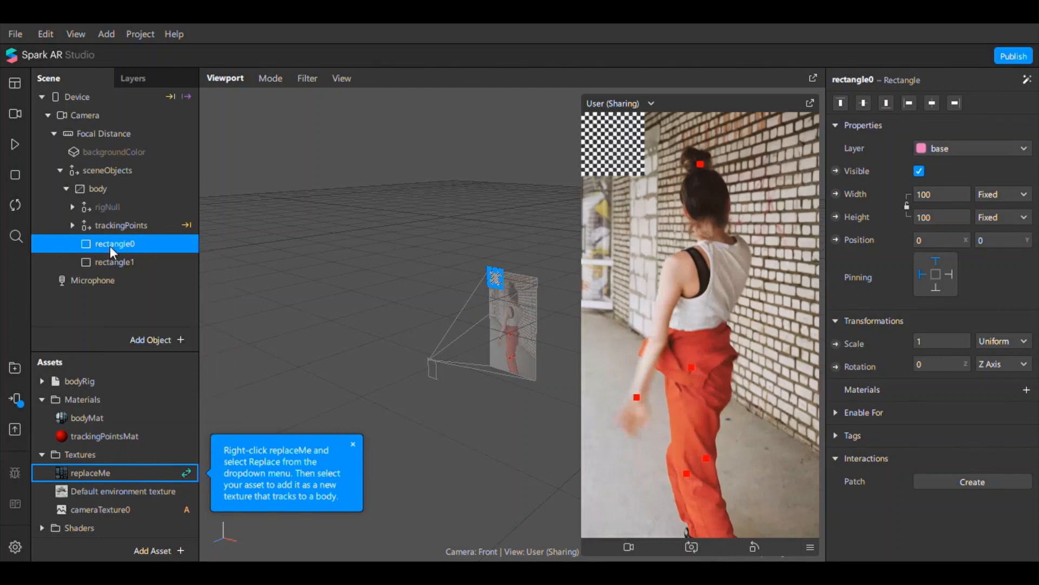
pyautogui.rightClick(109, 246)
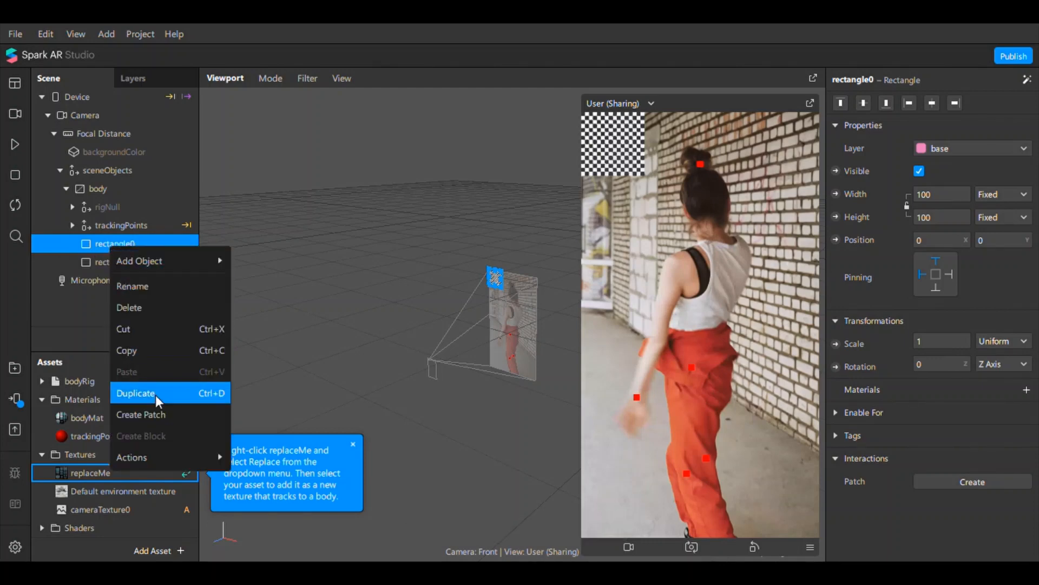
pyautogui.press('Return')
# Rename rectangle0 as background, rectangle2 as person and rectangle1 as cover.
pyautogui.doubleClick(106, 246)
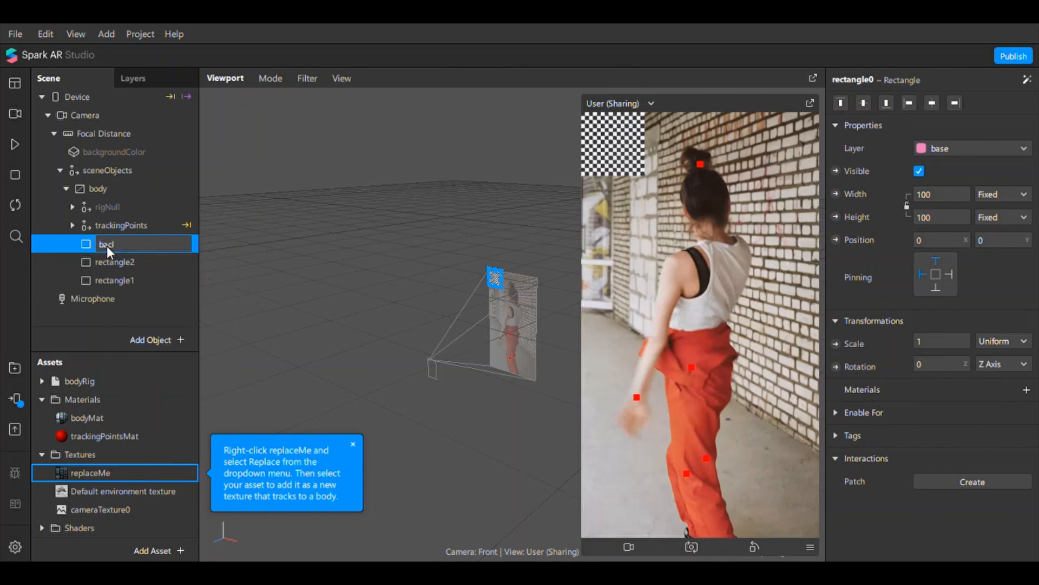
pyautogui.write('background')
pyautogui.press('Return')
pyautogui.doubleClick(116, 262)
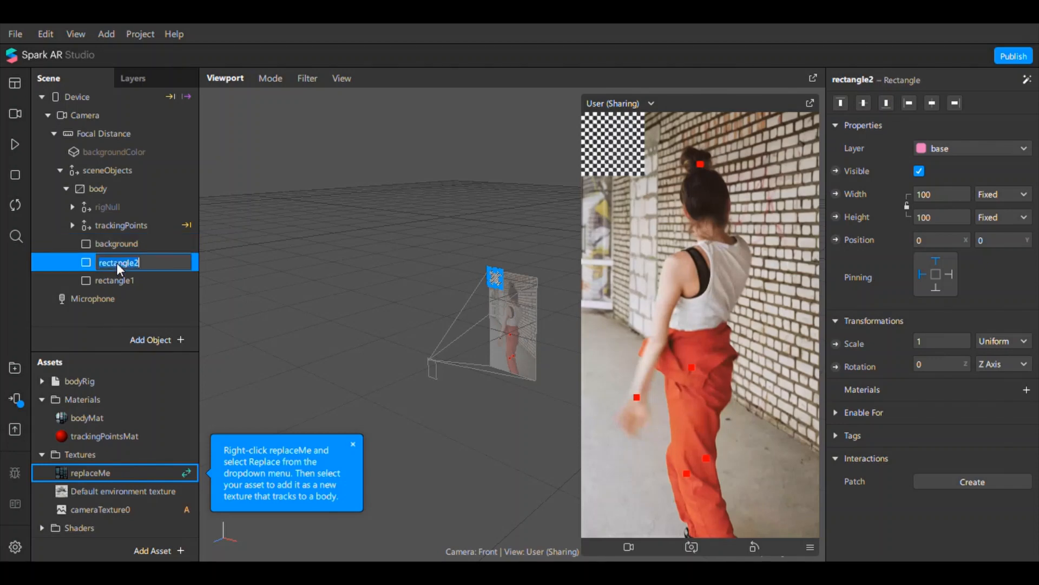
pyautogui.write('person')
pyautogui.press('Return')
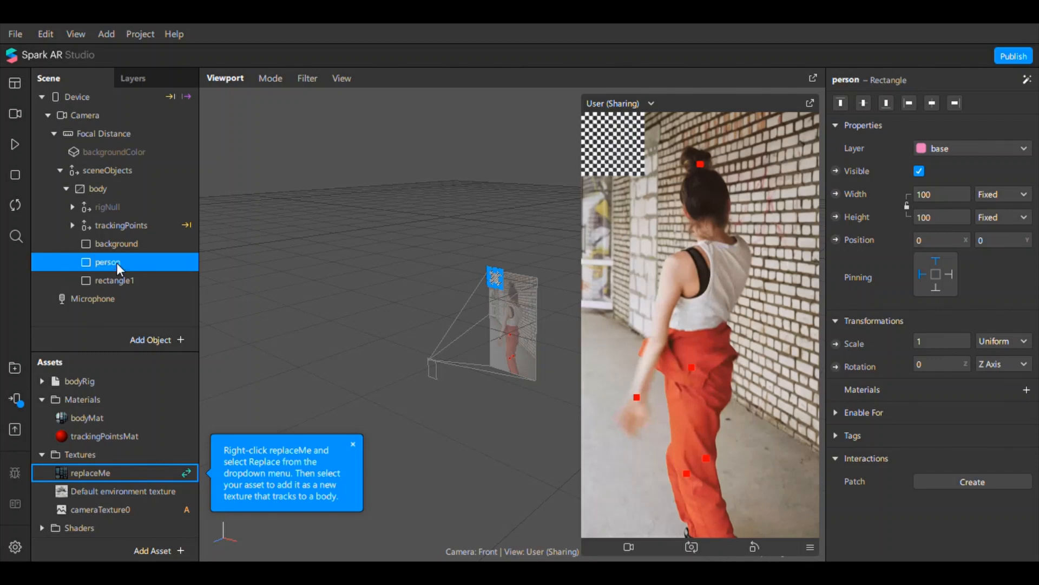
pyautogui.click(118, 283)
pyautogui.doubleClick(118, 285)
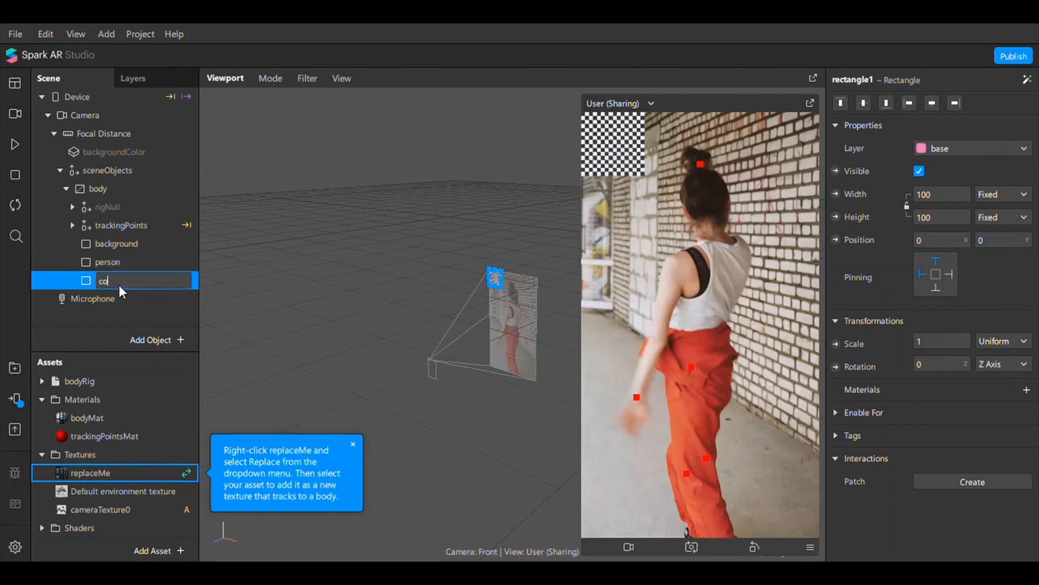
pyautogui.write('cover')
pyautogui.press('Return')
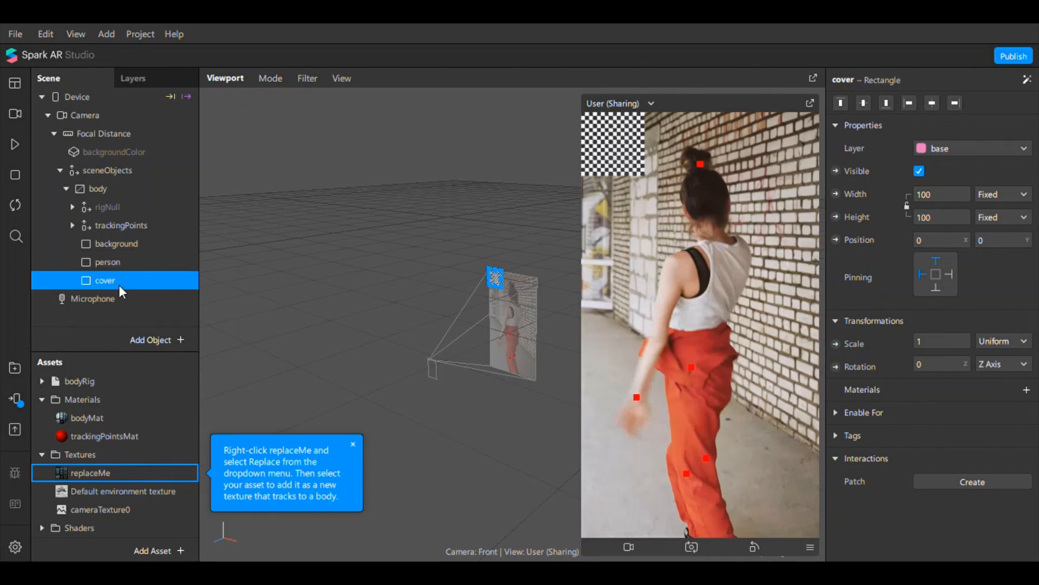
# Assign the background rectangle to the background layer and the cover rectangle to a newly created layer.
pyautogui.click(135, 241)
pyautogui.click(941, 146)
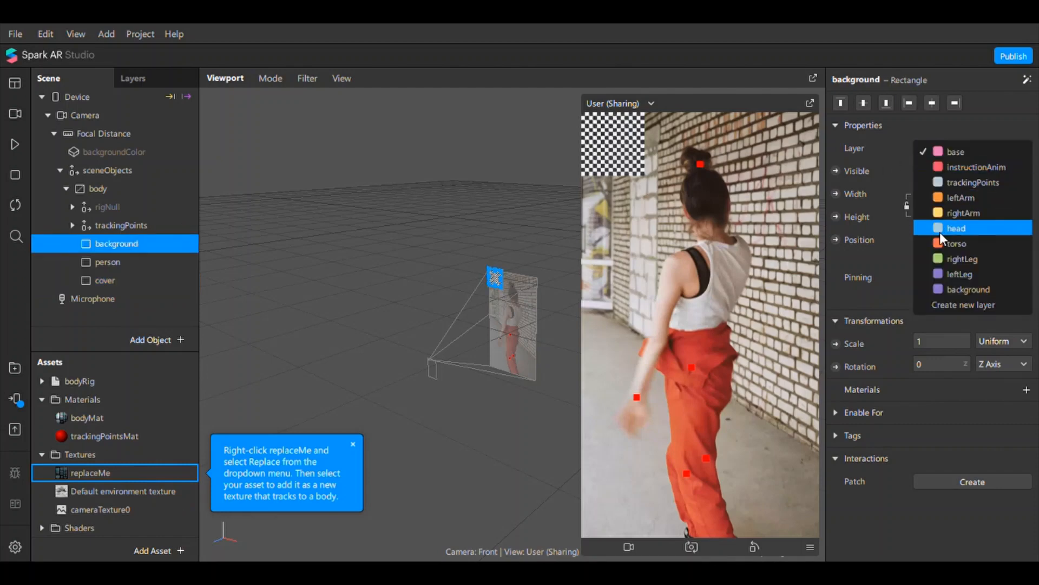
pyautogui.click(950, 290)
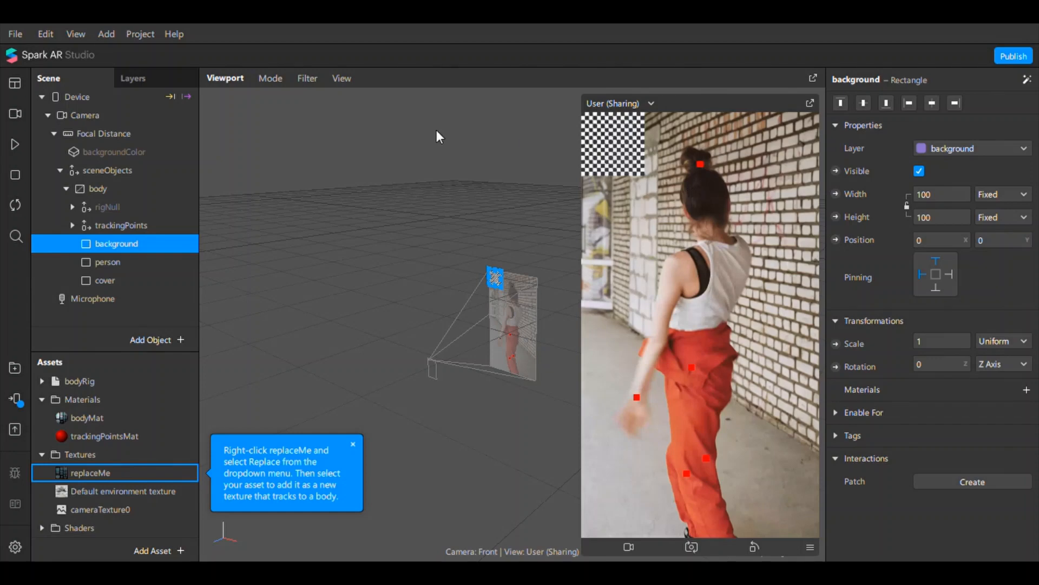
pyautogui.click(144, 268)
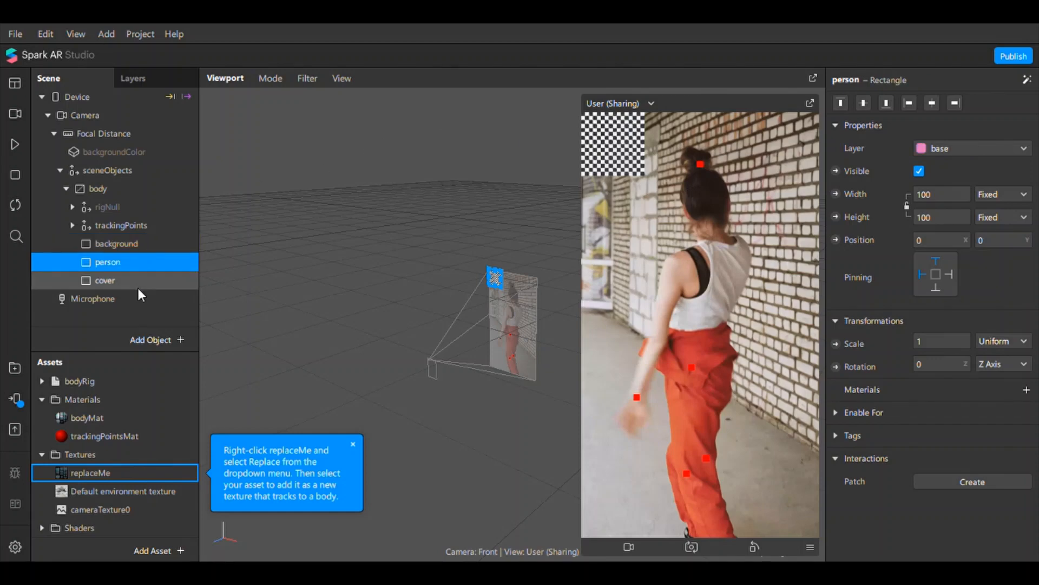
pyautogui.click(138, 284)
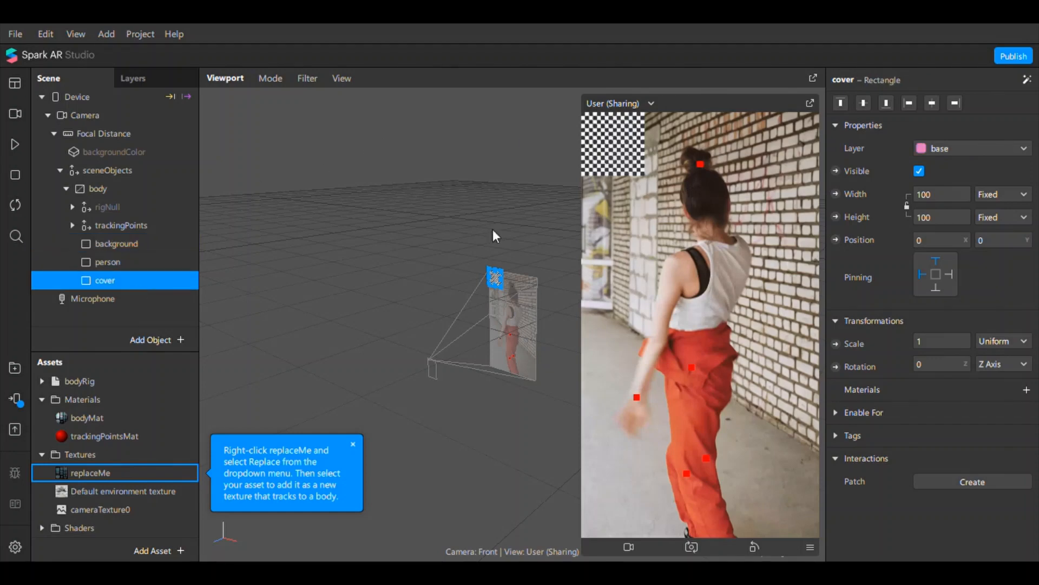
pyautogui.click(957, 141)
pyautogui.click(972, 306)
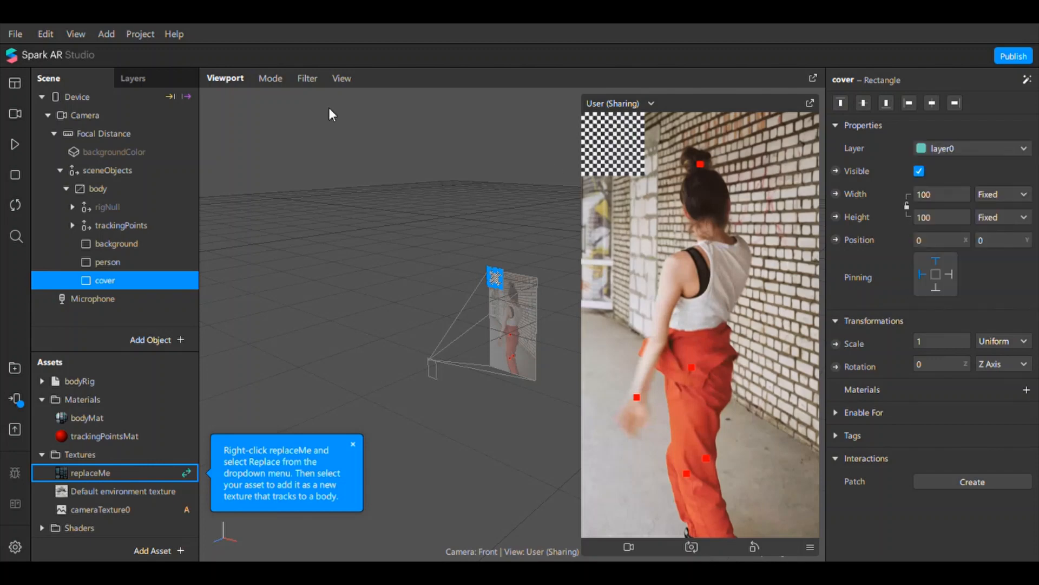
# Rename the new layer as cover and move the trackingPoints layer directly beneath it.
pyautogui.click(177, 78)
pyautogui.doubleClick(111, 96)
pyautogui.write('cover')
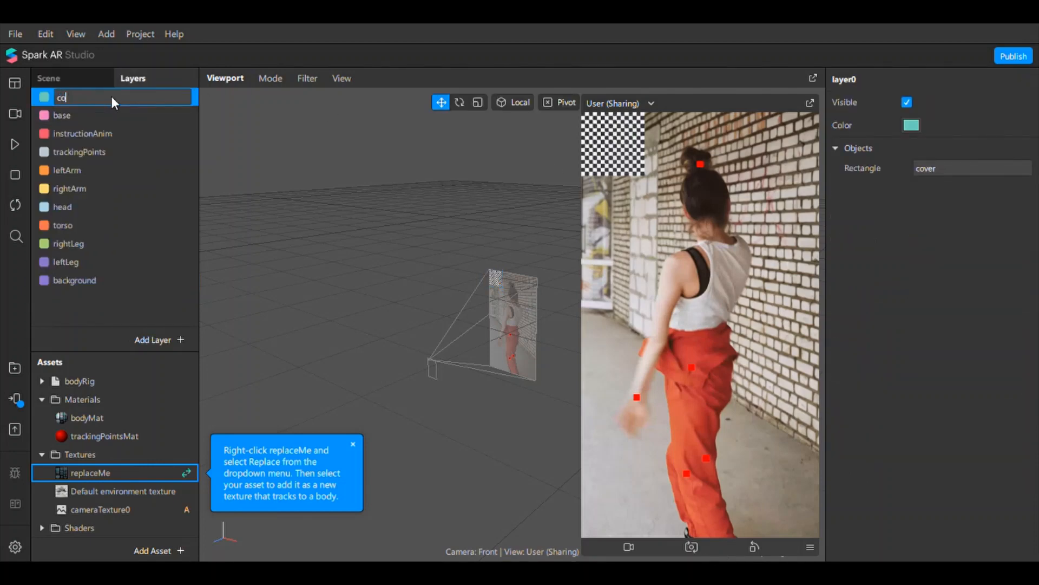
pyautogui.press('Return')
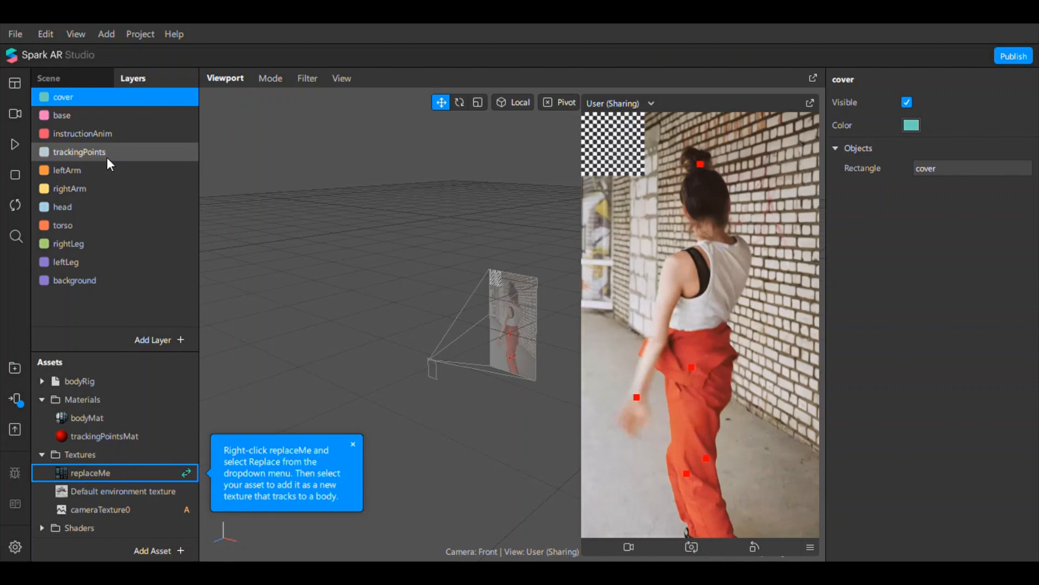
pyautogui.moveTo(106, 157); pyautogui.dragTo(122, 110)
pyautogui.click(76, 79)
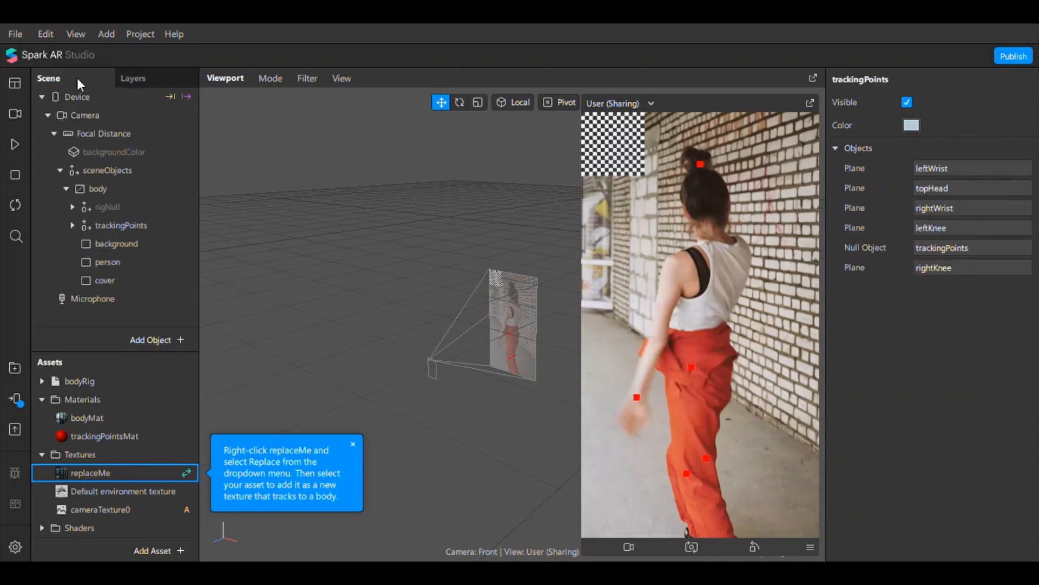
# Make the background rectangle fill the full width and height of its canvas and pin it to all four edges.
pyautogui.click(118, 243)
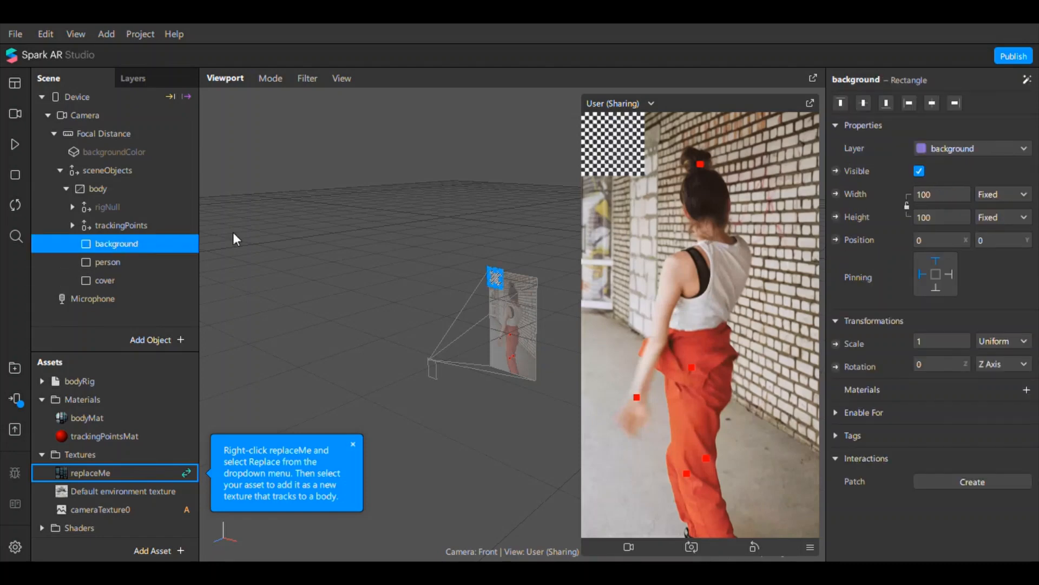
pyautogui.click(935, 198)
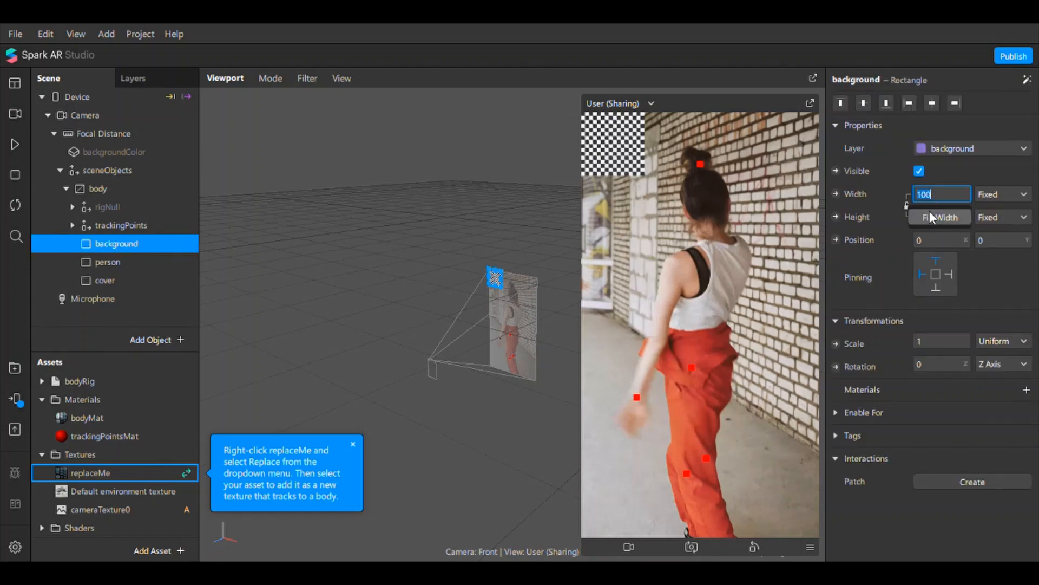
pyautogui.click(930, 219)
pyautogui.click(930, 218)
pyautogui.click(931, 240)
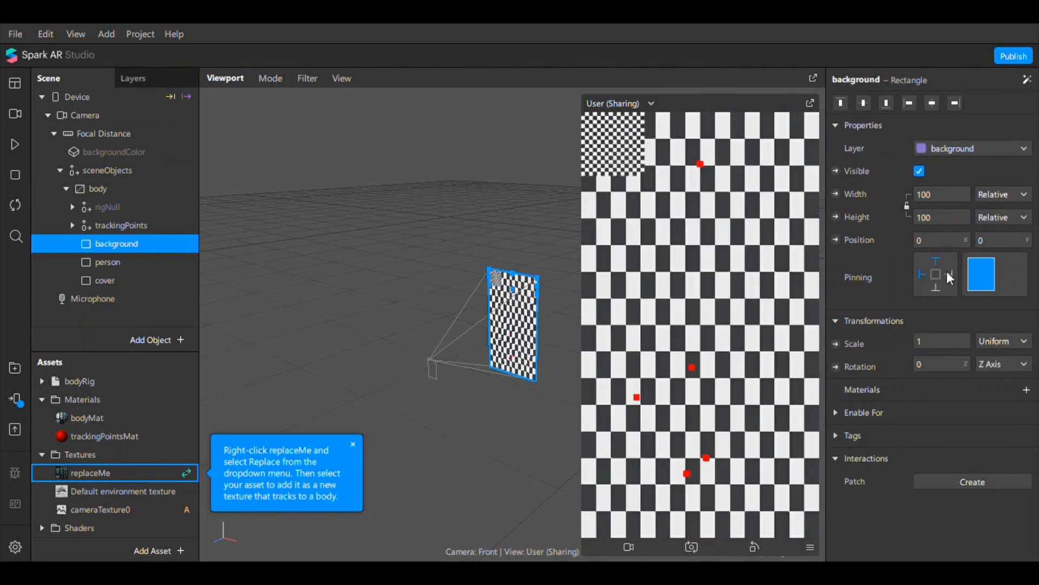
pyautogui.click(948, 275)
pyautogui.click(935, 288)
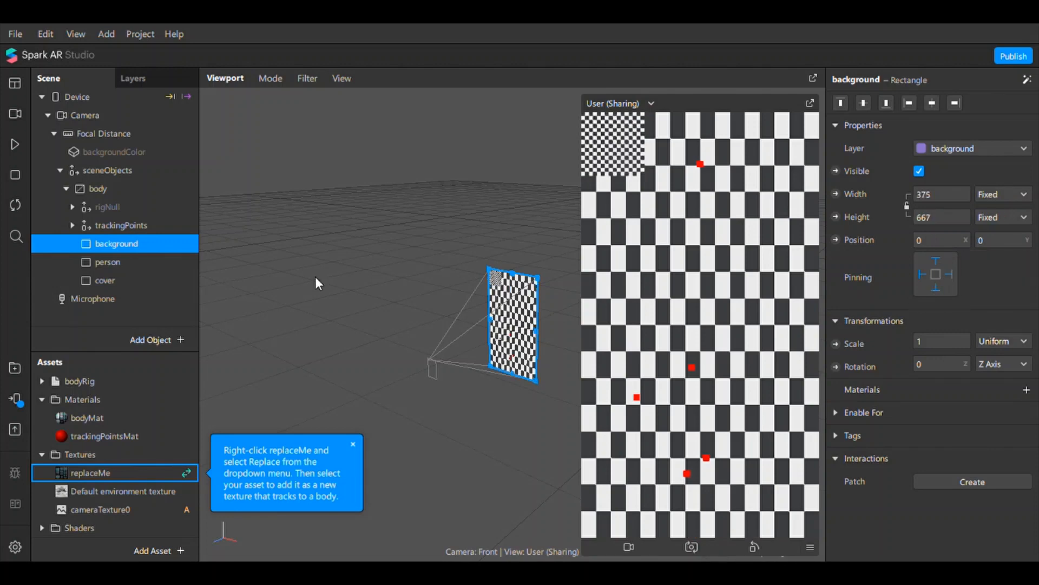
# Make the cover rectangle fill the full width and height and pin it to all four edges.
pyautogui.click(136, 277)
pyautogui.click(945, 195)
pyautogui.click(950, 220)
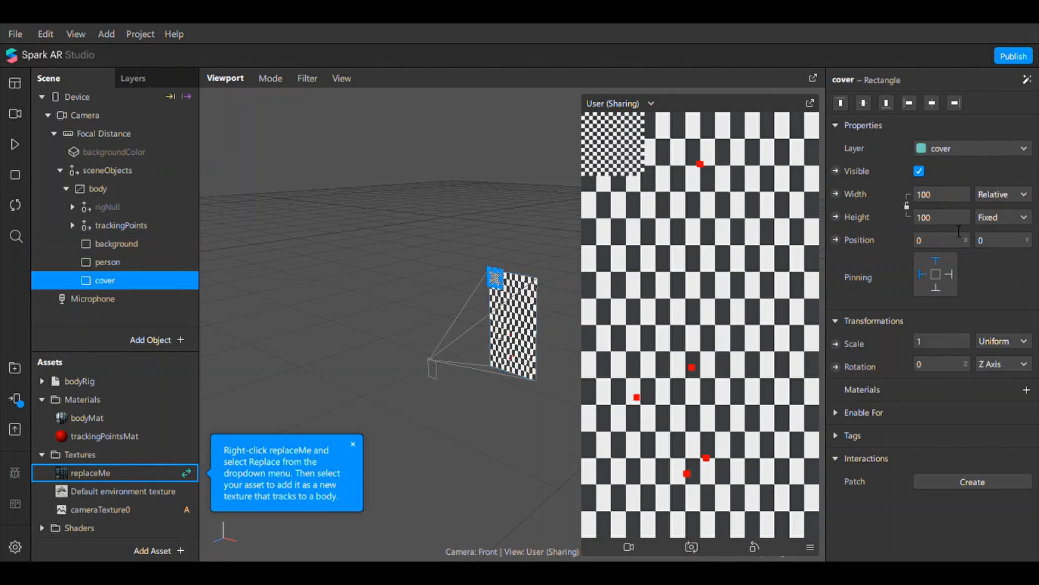
pyautogui.click(945, 217)
pyautogui.click(950, 239)
pyautogui.click(949, 274)
pyautogui.click(936, 288)
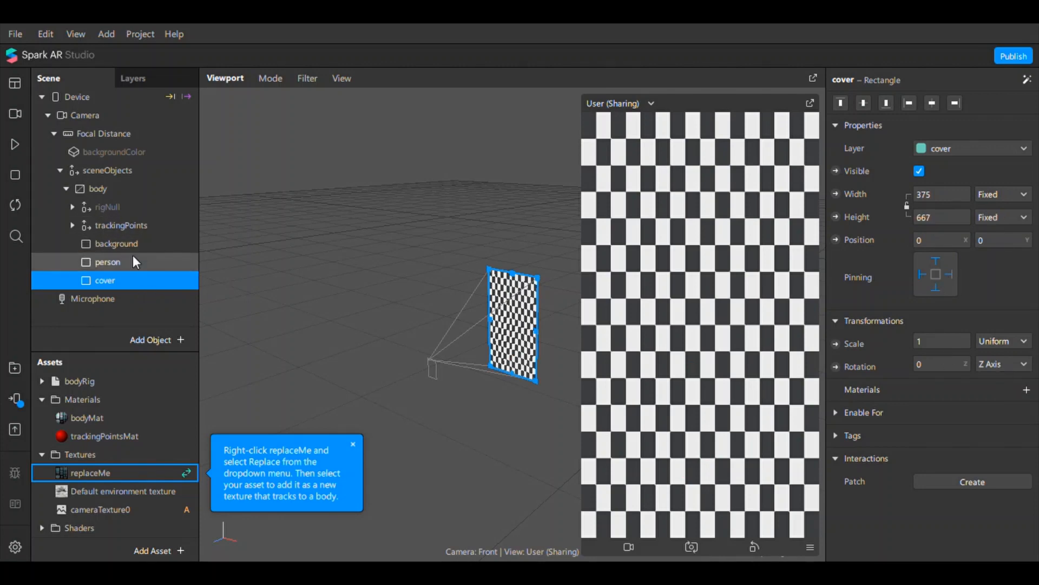
# Import the sphere model, the background and joins textures, and the arl_sfx_BubblePops_os_03.m4a sound into the project assets.
pyautogui.moveTo(102, 362); pyautogui.dragTo(99, 279)
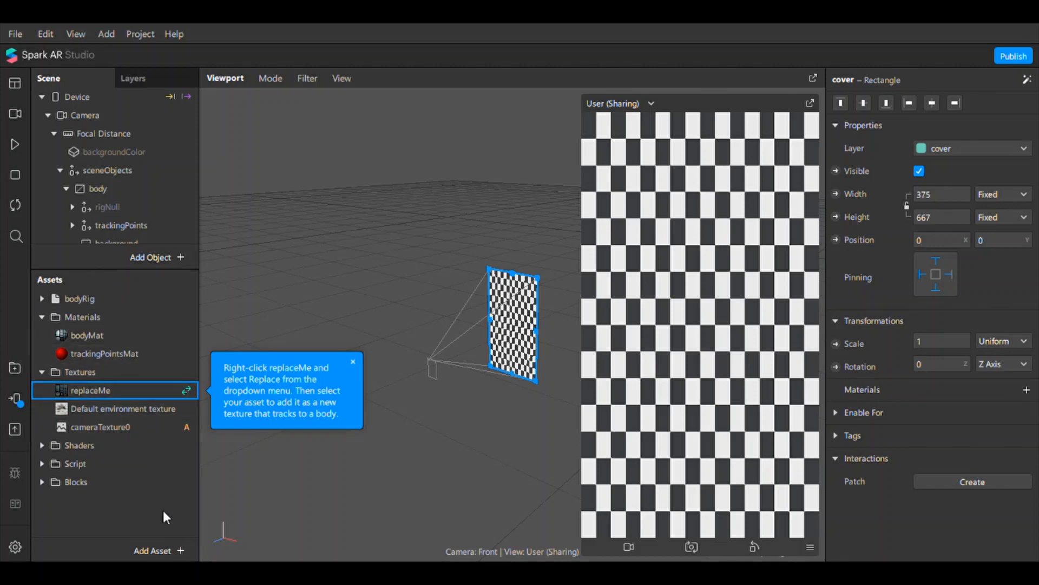
pyautogui.click(183, 554)
pyautogui.moveTo(272, 340)
pyautogui.click(172, 551)
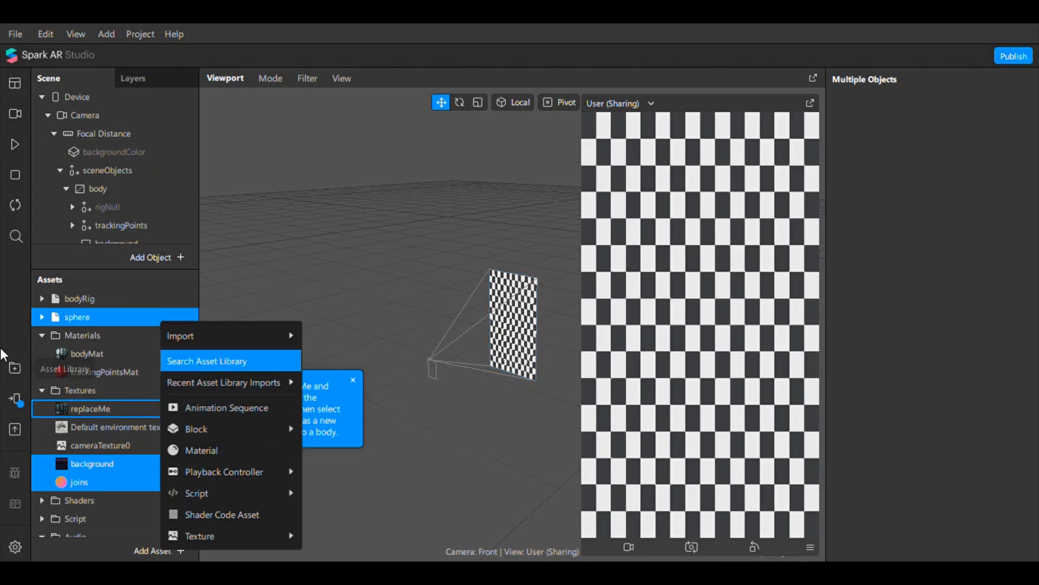
pyautogui.click(14, 324)
# Collapse the Materials, Textures and Audio asset folders, clear the selection and enlarge the scene list to show all three rectangles.
pyautogui.click(43, 335)
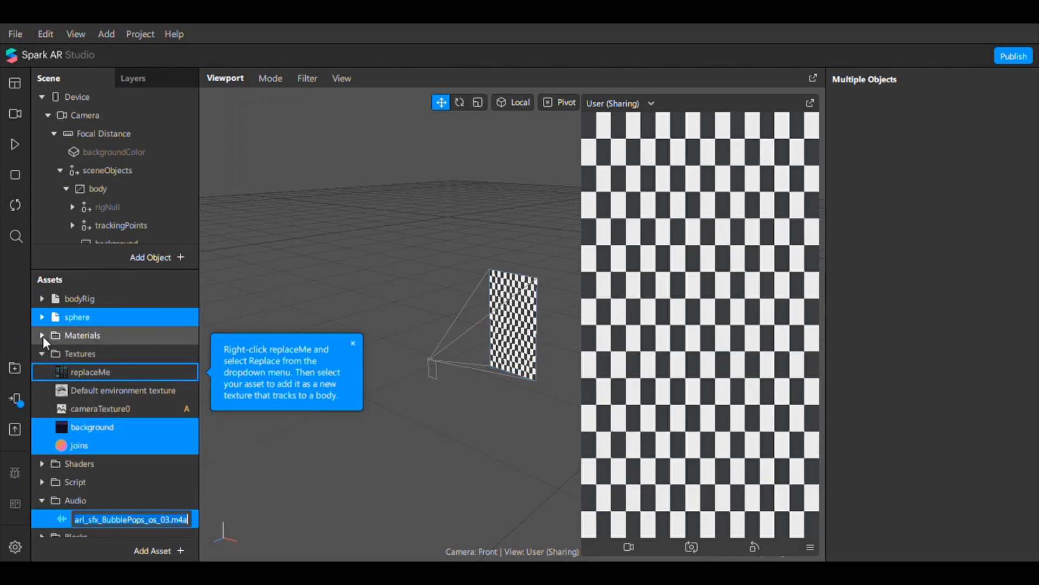
pyautogui.click(40, 354)
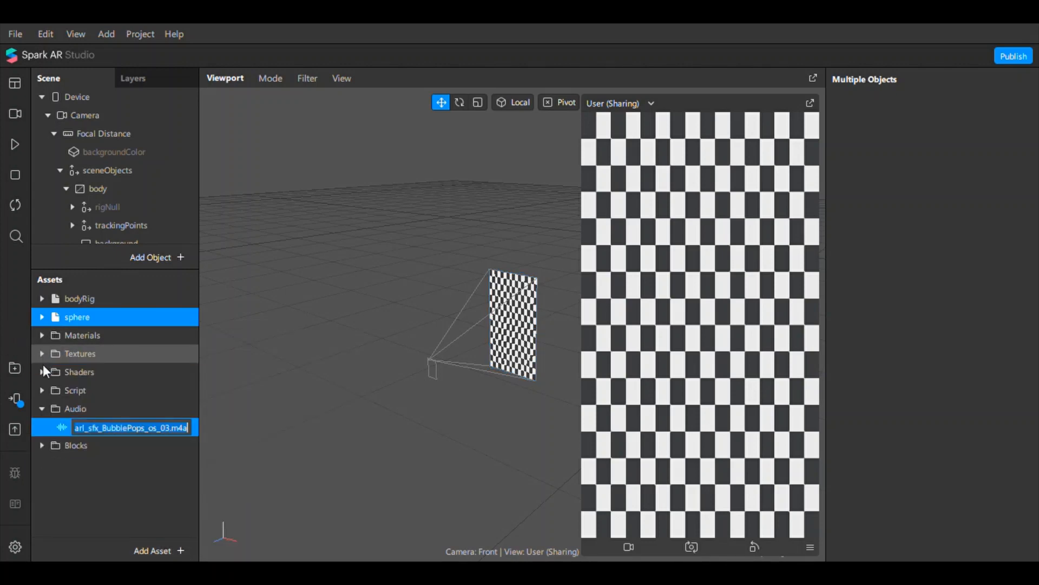
pyautogui.click(42, 408)
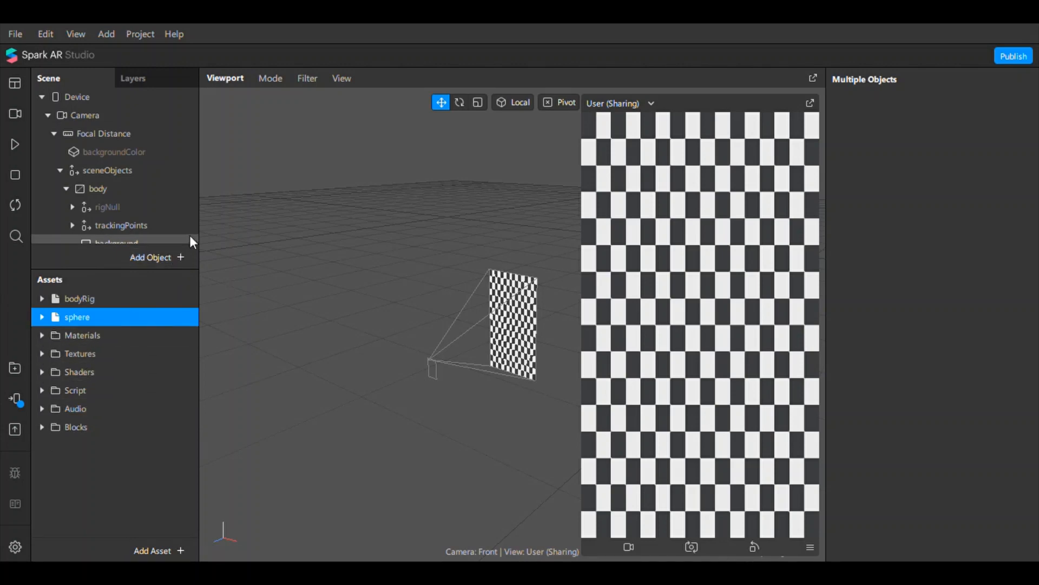
pyautogui.click(98, 273)
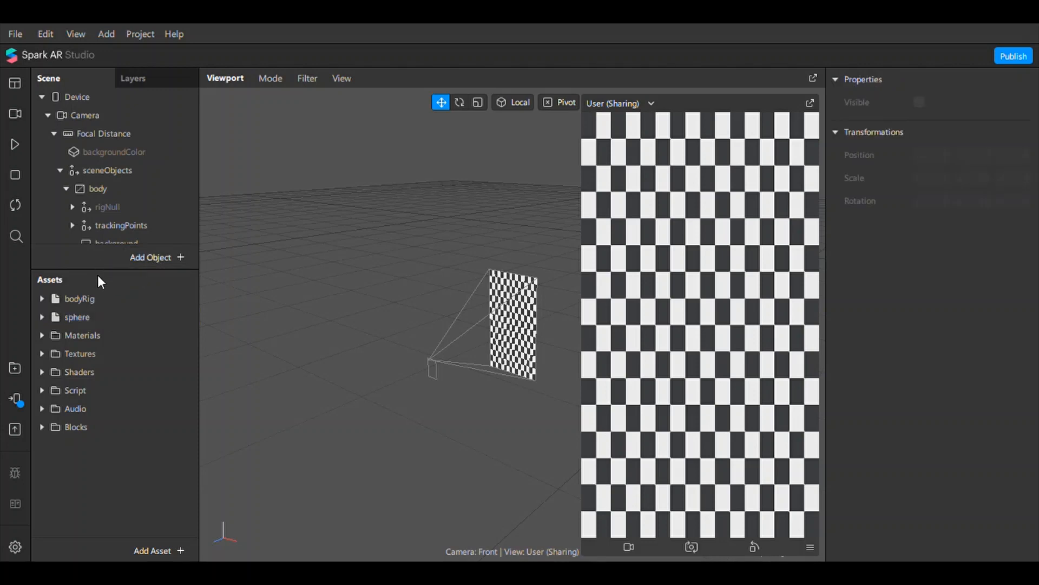
pyautogui.moveTo(104, 271); pyautogui.dragTo(104, 376)
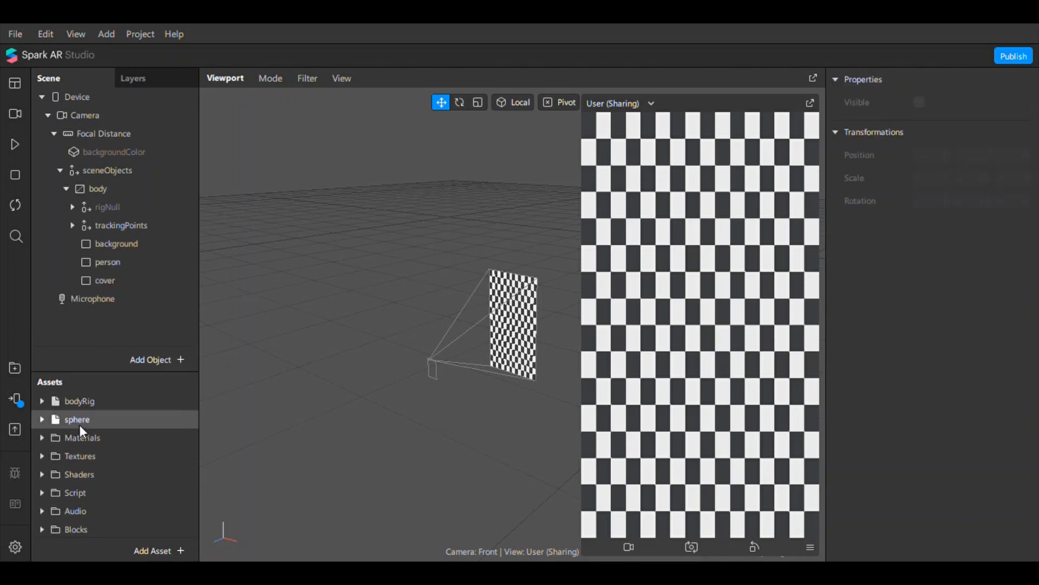
# Create a new material in the assets and duplicate it twice.
pyautogui.click(160, 555)
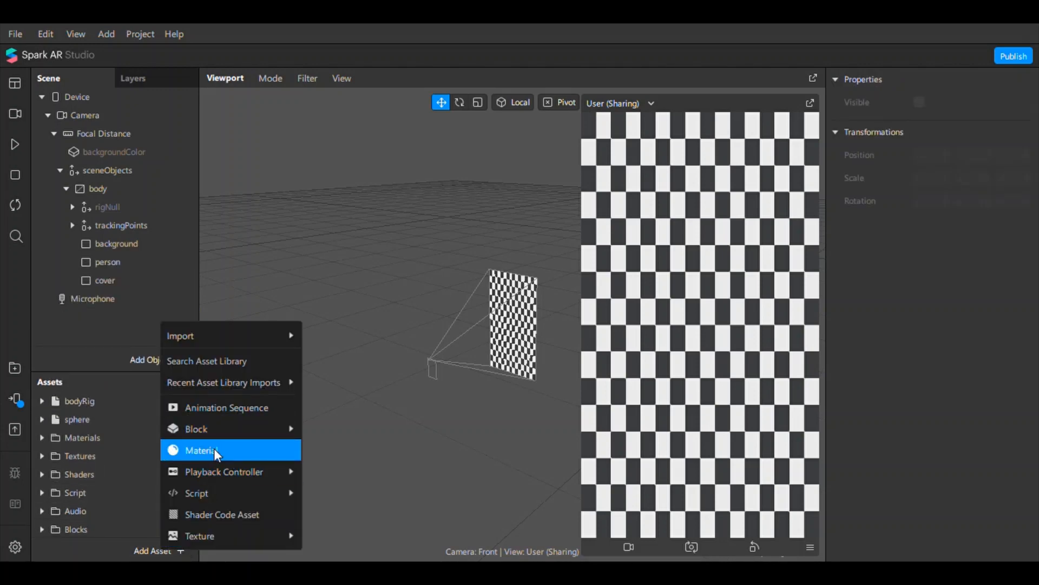
pyautogui.click(213, 448)
pyautogui.scroll(-1, 118, 447)
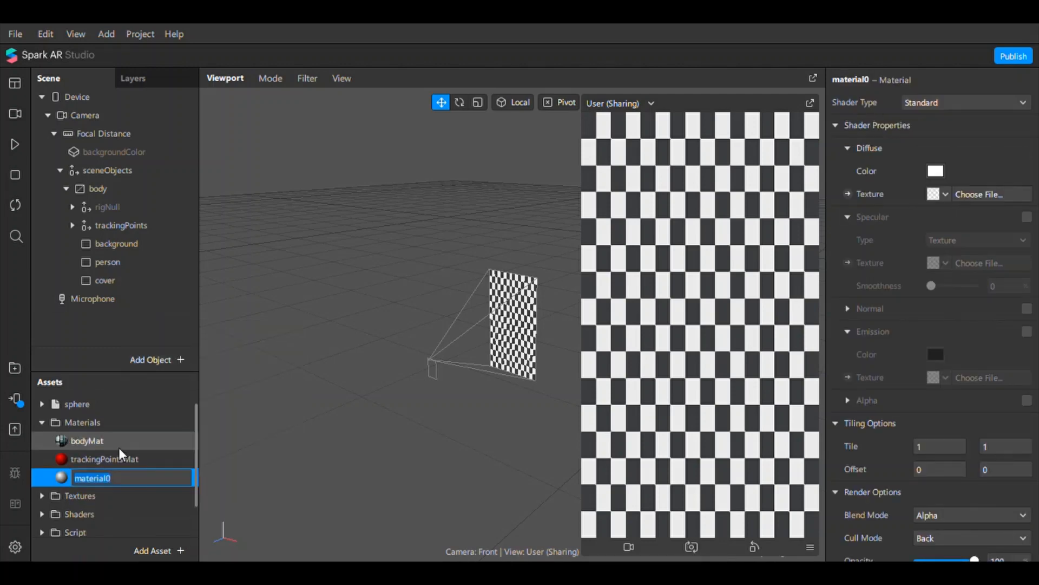
pyautogui.click(93, 462)
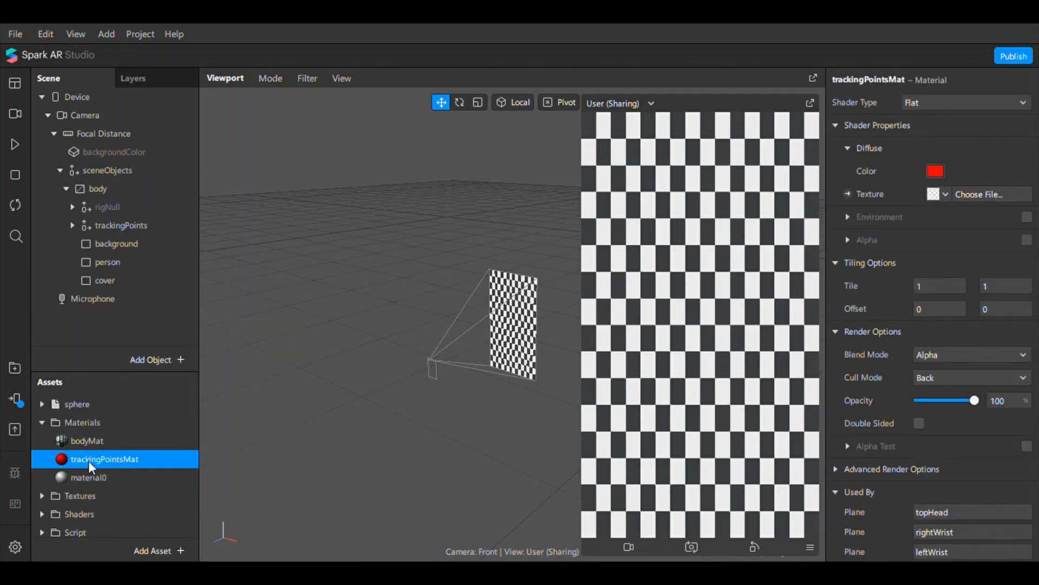
pyautogui.click(89, 476)
pyautogui.rightClick(89, 477)
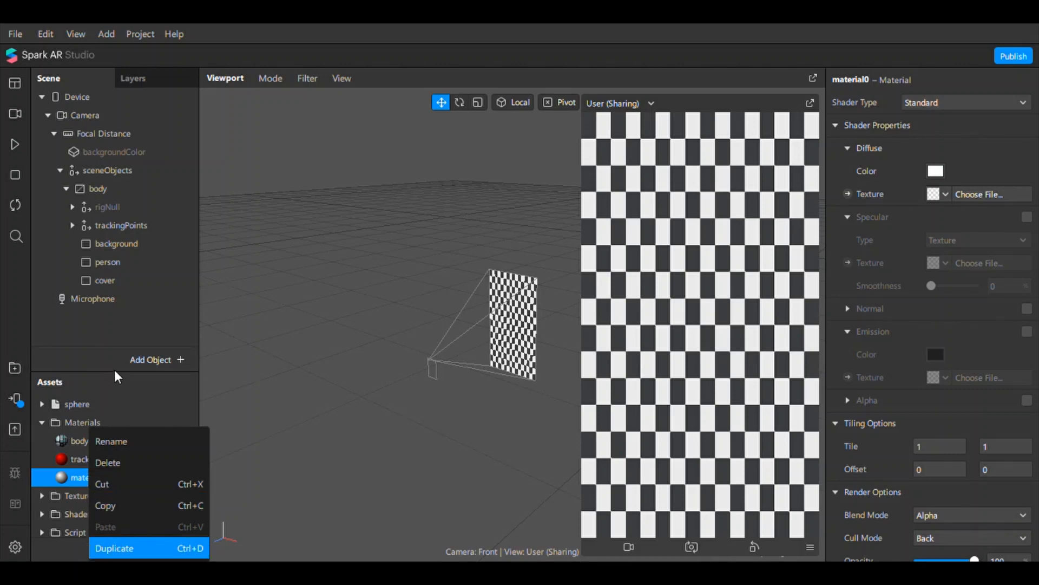
pyautogui.moveTo(124, 379); pyautogui.dragTo(124, 229)
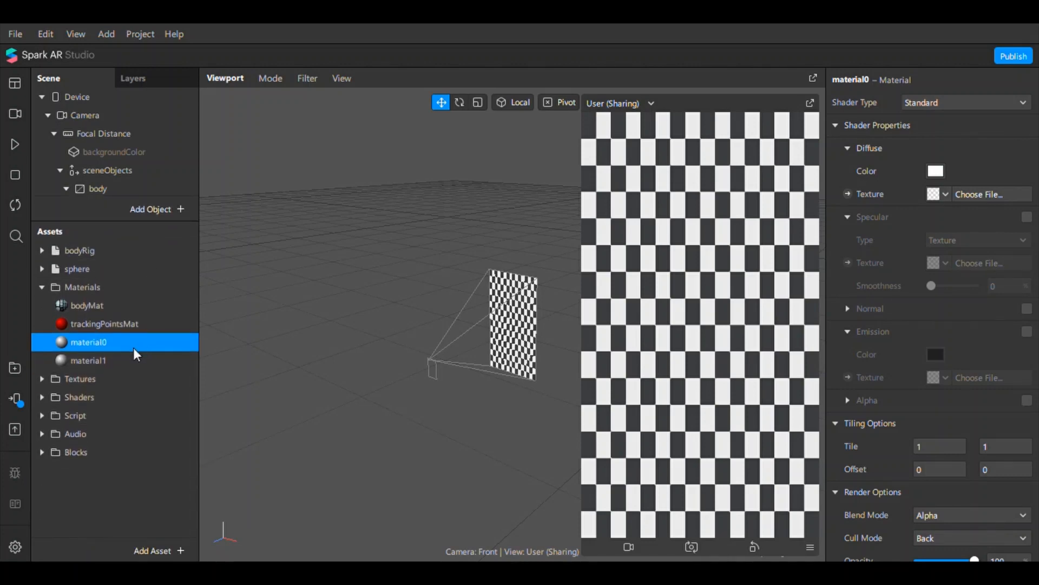
pyautogui.rightClick(108, 344)
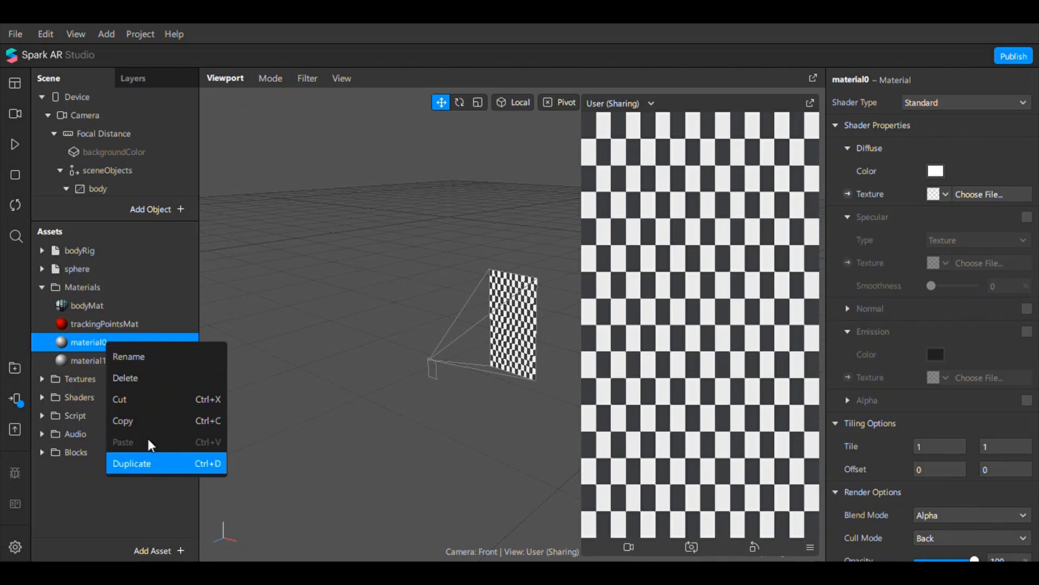
# Rename material0 as background, material1 as person and material2 as cover.
pyautogui.doubleClick(93, 344)
pyautogui.write('bac')
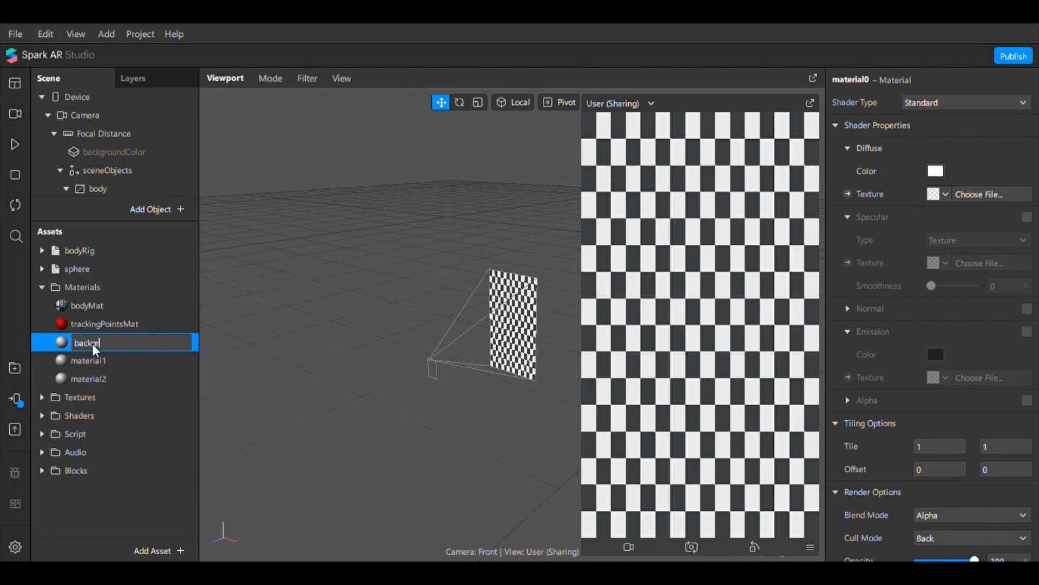
pyautogui.write('kground')
pyautogui.doubleClick(111, 363)
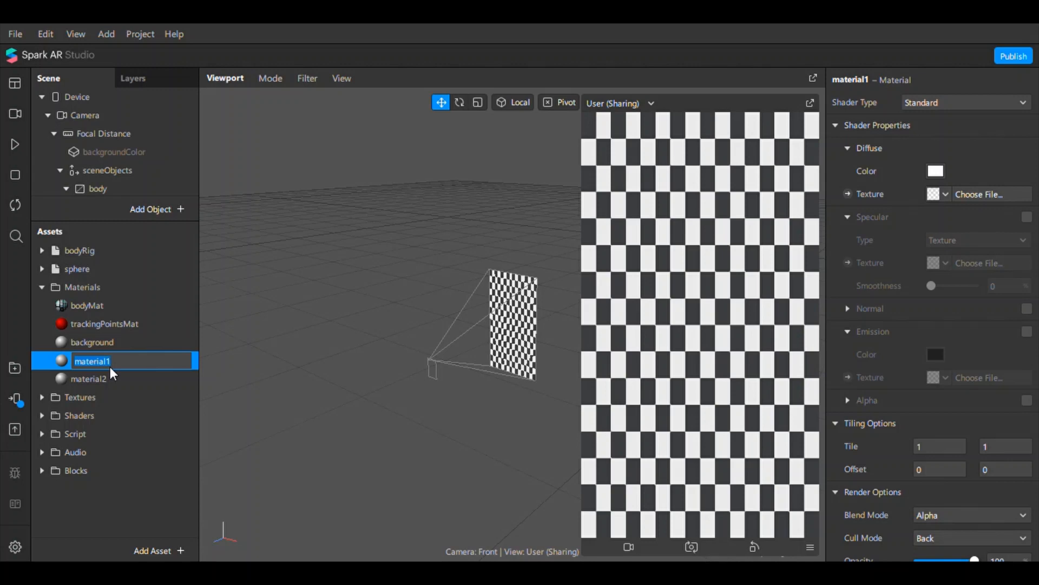
pyautogui.write('person')
pyautogui.press('Return')
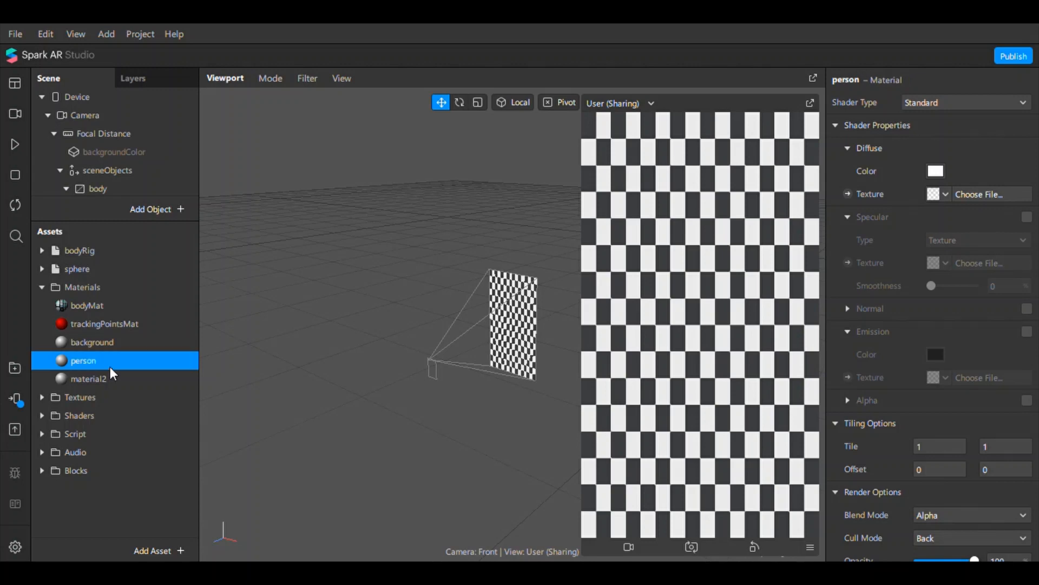
pyautogui.doubleClick(115, 379)
pyautogui.write('co')
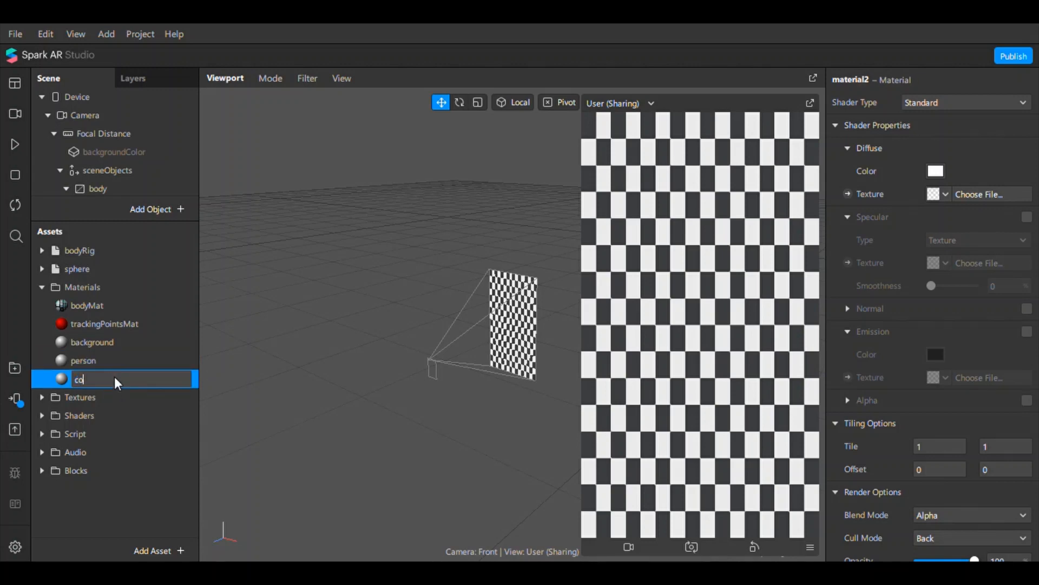
pyautogui.write('ver')
pyautogui.press('Return')
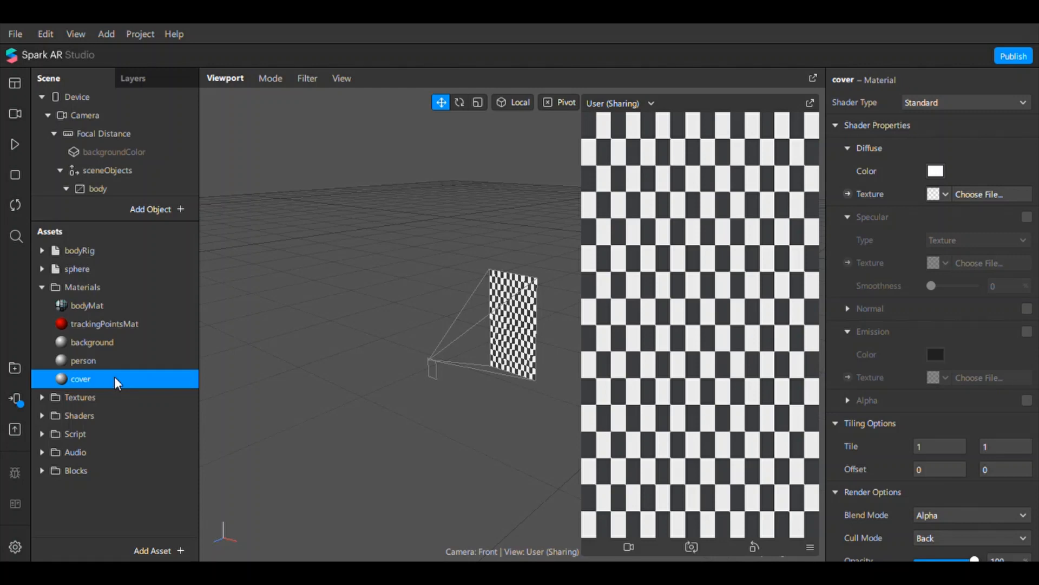
# Set the background material's shader type to Flat and its diffuse texture to background.
pyautogui.click(117, 346)
pyautogui.click(1010, 104)
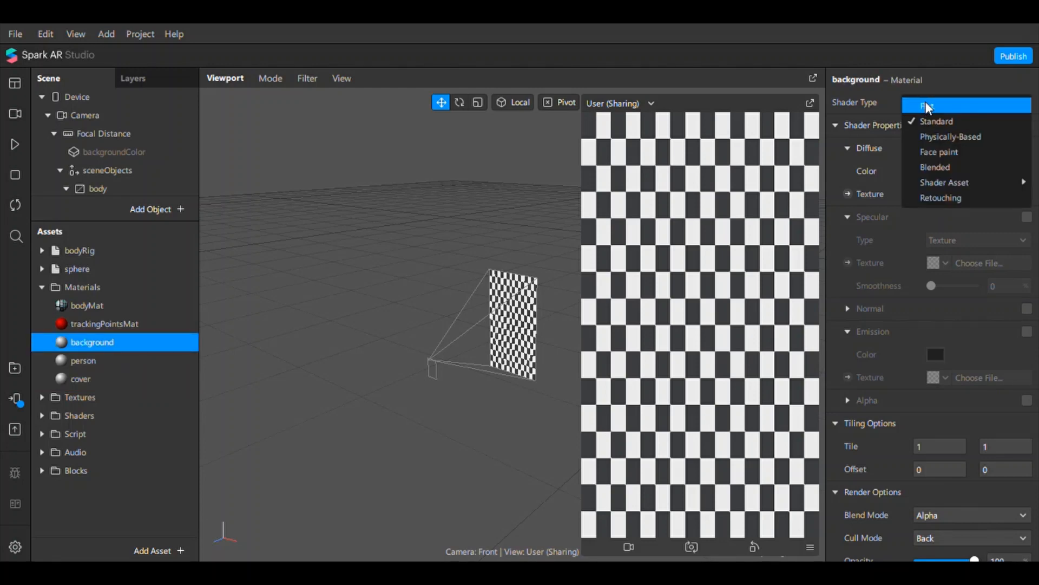
pyautogui.click(928, 106)
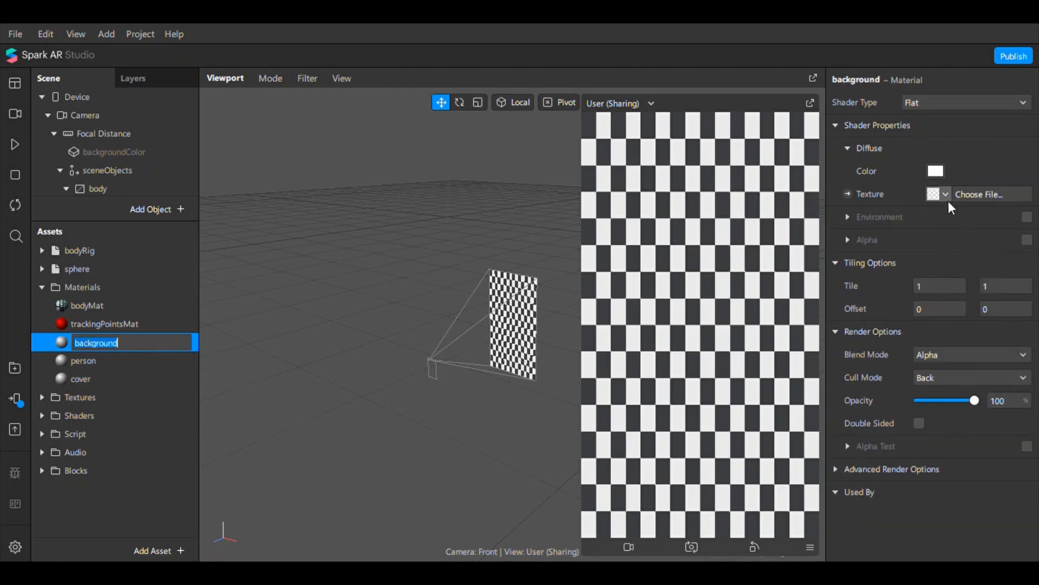
pyautogui.click(944, 194)
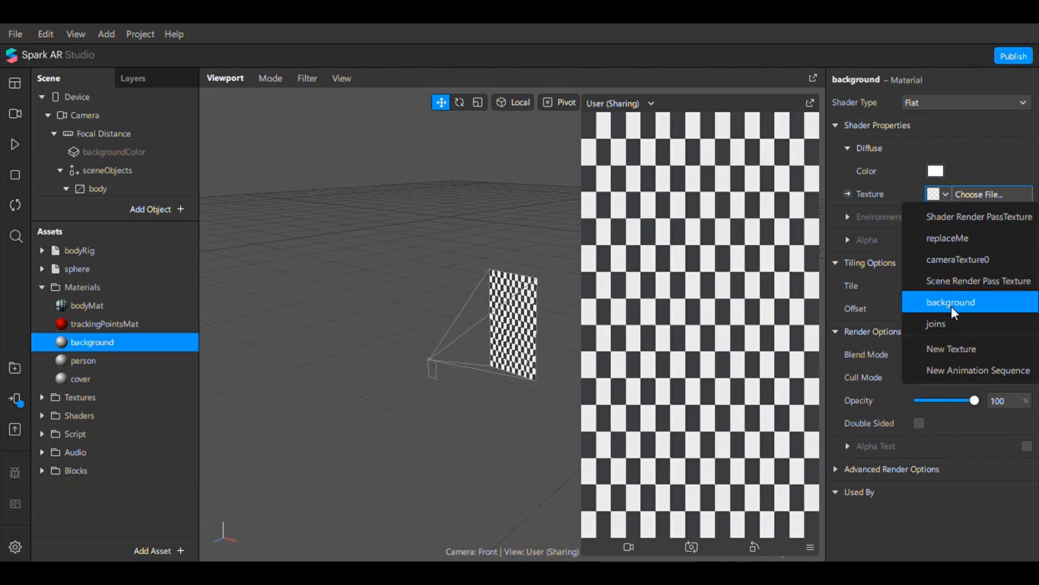
pyautogui.click(950, 302)
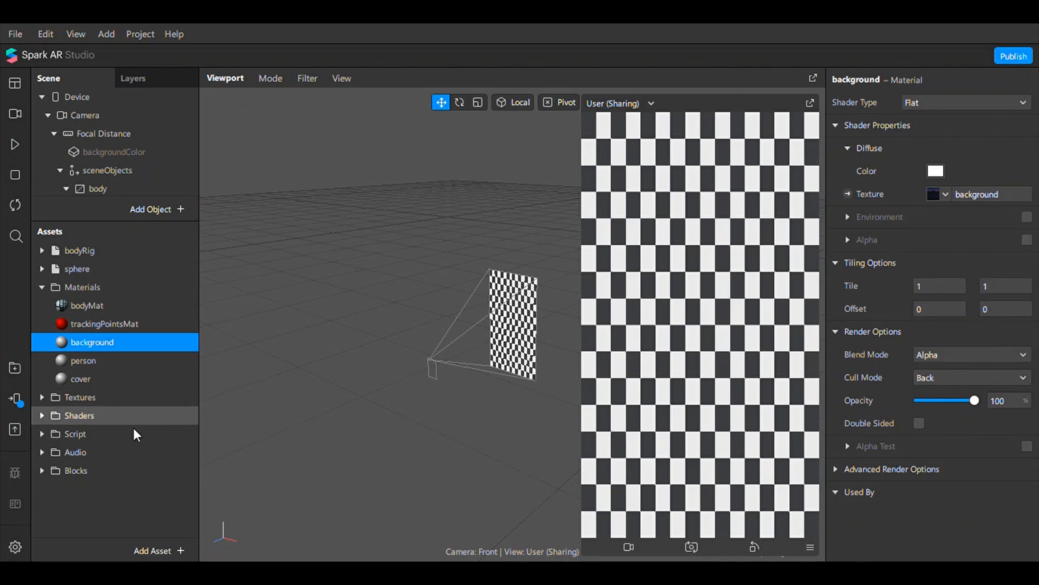
# Inspect the imported background and joins textures, then return to the background material.
pyautogui.click(42, 399)
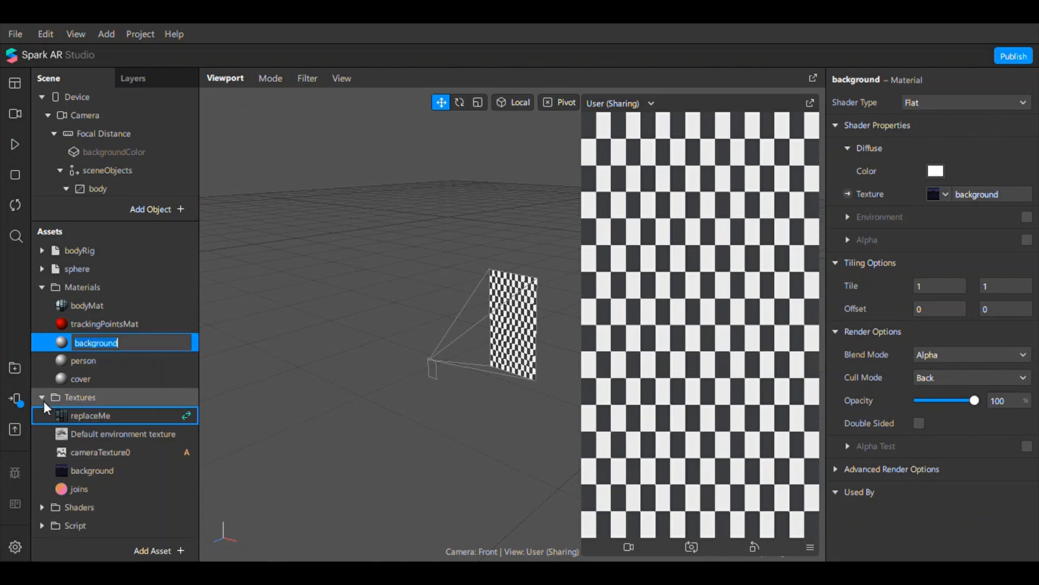
pyautogui.click(85, 477)
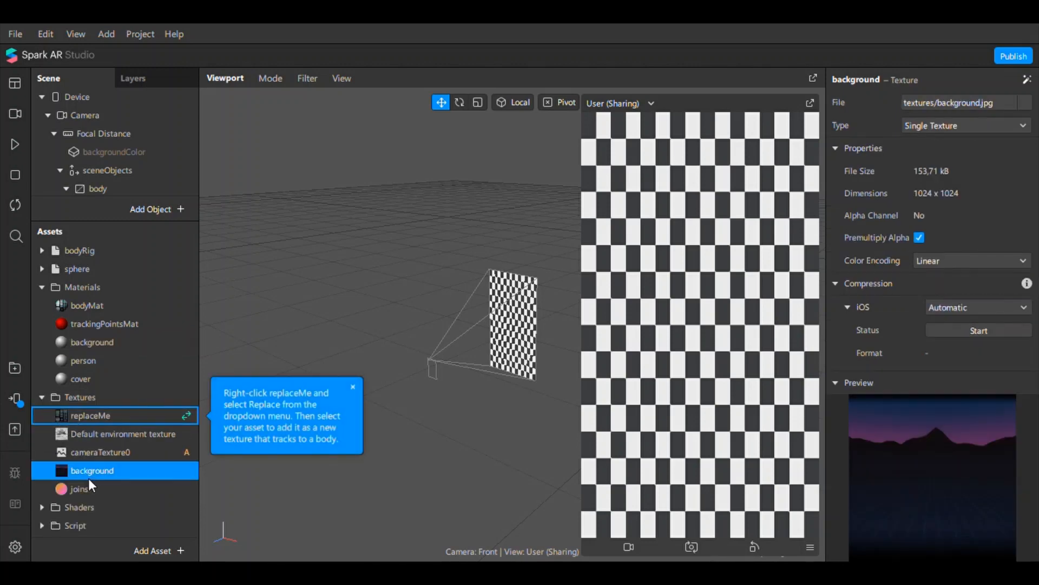
pyautogui.click(89, 490)
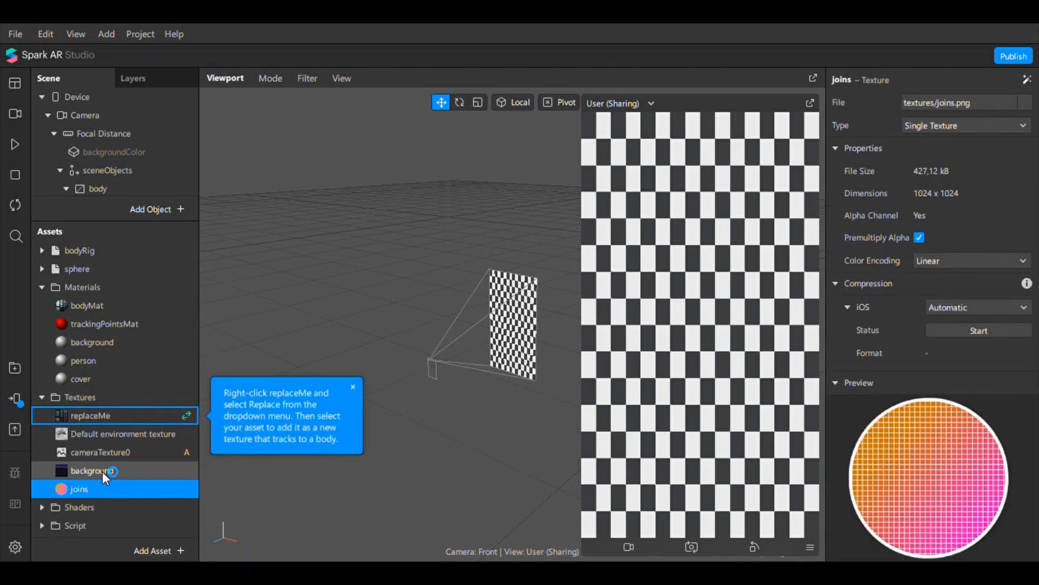
pyautogui.click(102, 343)
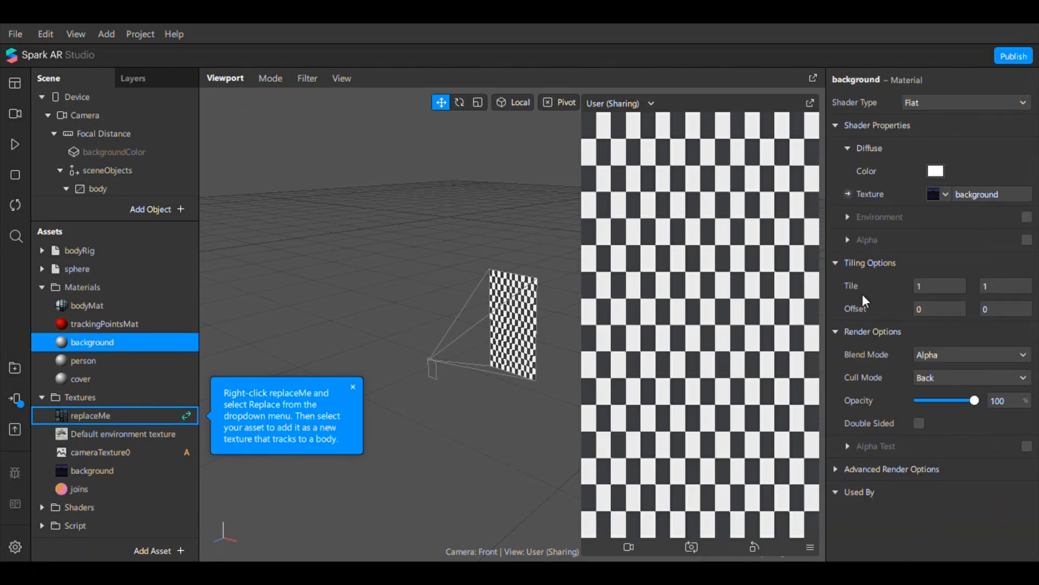
# Give the person material the Flat shader and the cameraTexture0 diffuse texture, and enable its Alpha property.
pyautogui.click(74, 367)
pyautogui.click(949, 104)
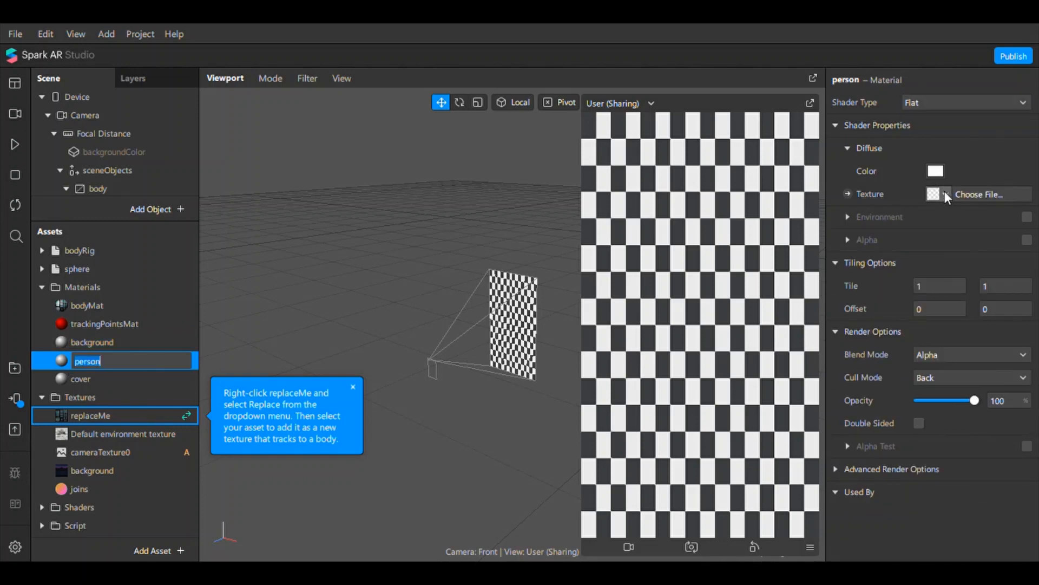
pyautogui.click(944, 190)
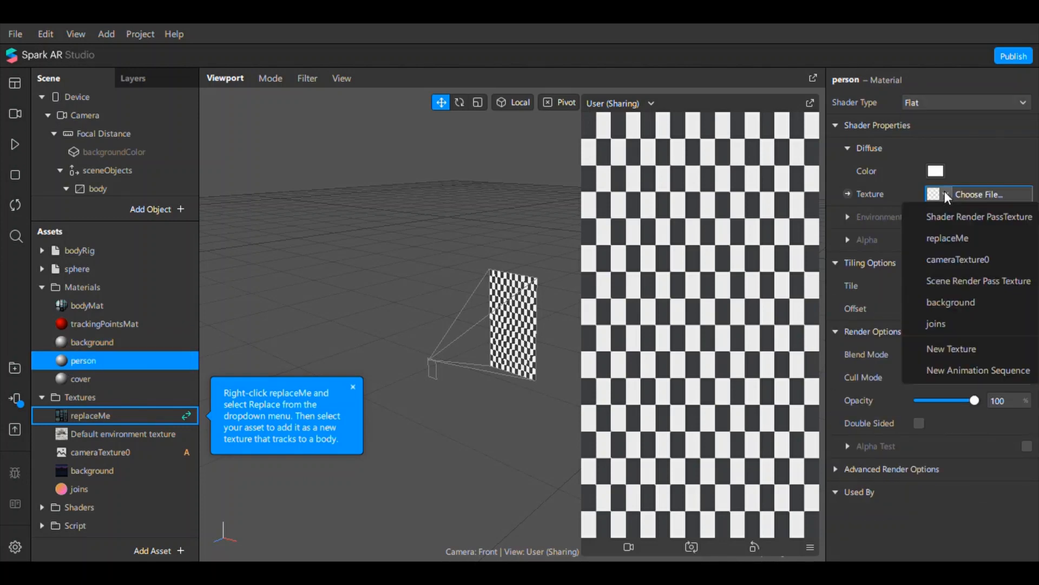
pyautogui.click(959, 260)
pyautogui.click(1027, 239)
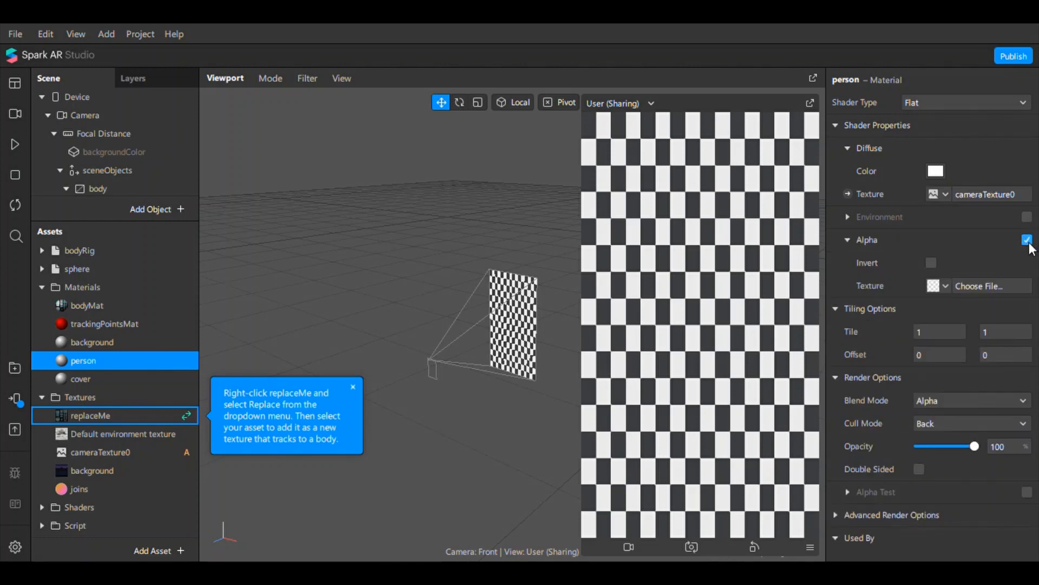
# Add Person segmentation to the camera.
pyautogui.click(68, 118)
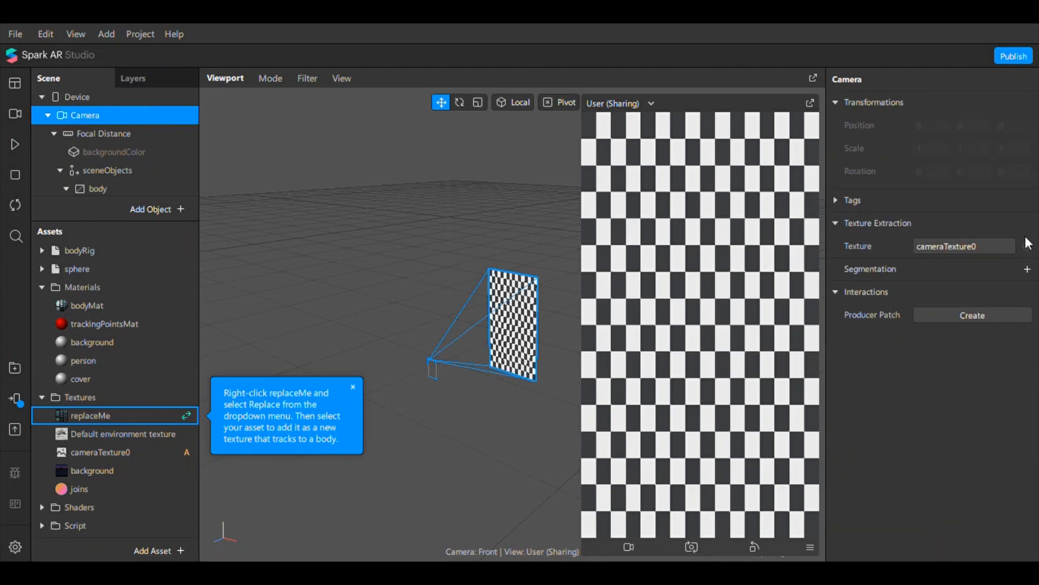
pyautogui.click(1027, 269)
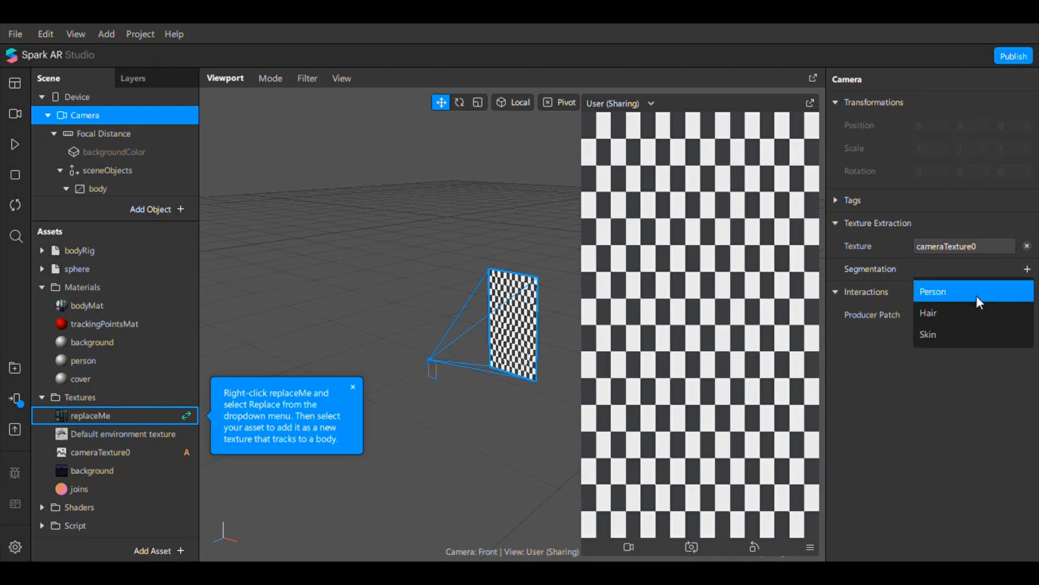
pyautogui.click(977, 295)
# Set the person material's alpha texture to segmentationMaskTexture0.
pyautogui.click(89, 361)
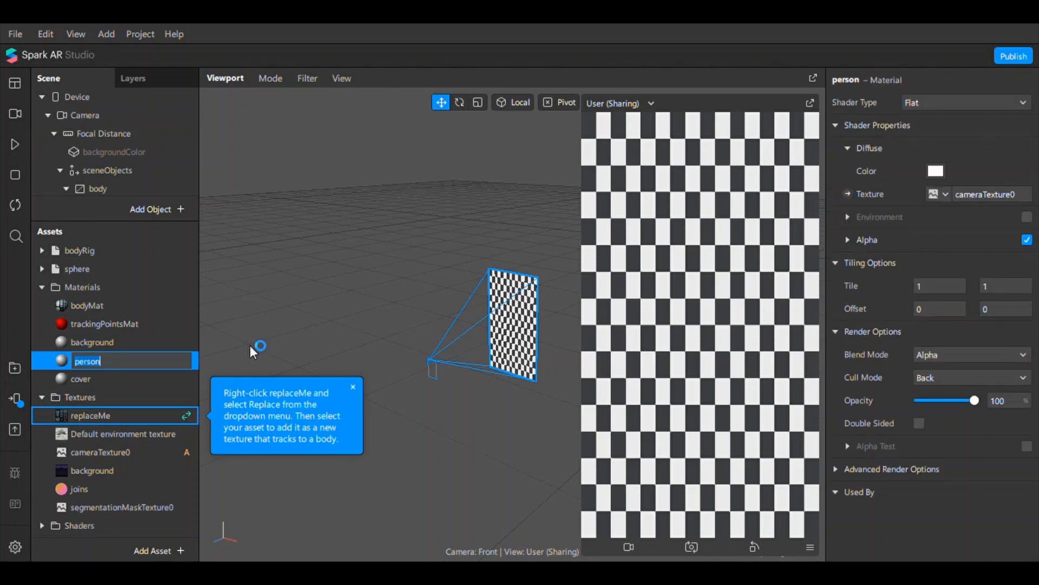
pyautogui.click(848, 240)
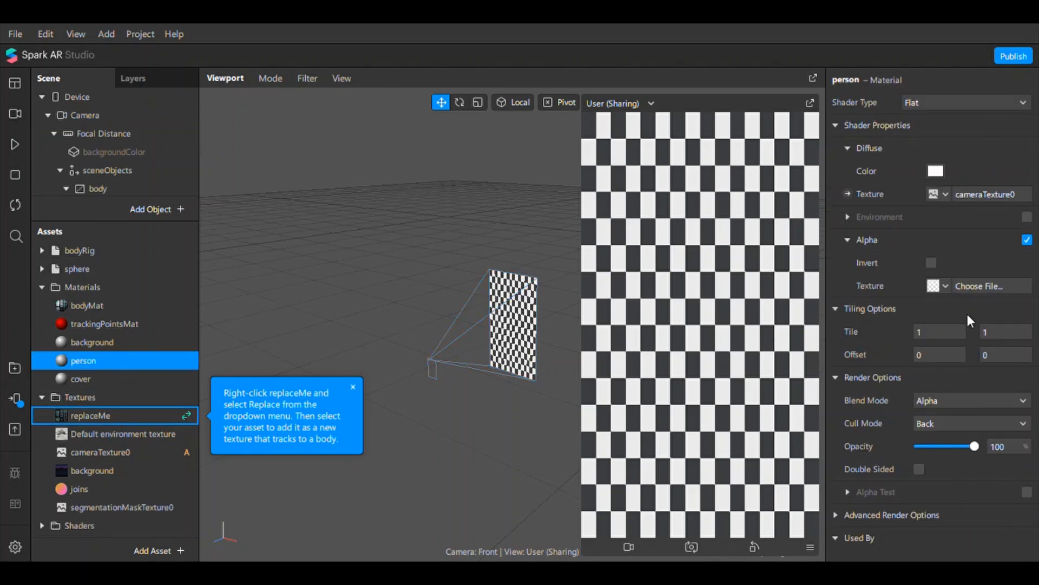
pyautogui.click(947, 287)
pyautogui.click(957, 430)
# Set the cover material's shader type to Flat and its diffuse texture to background.
pyautogui.click(87, 381)
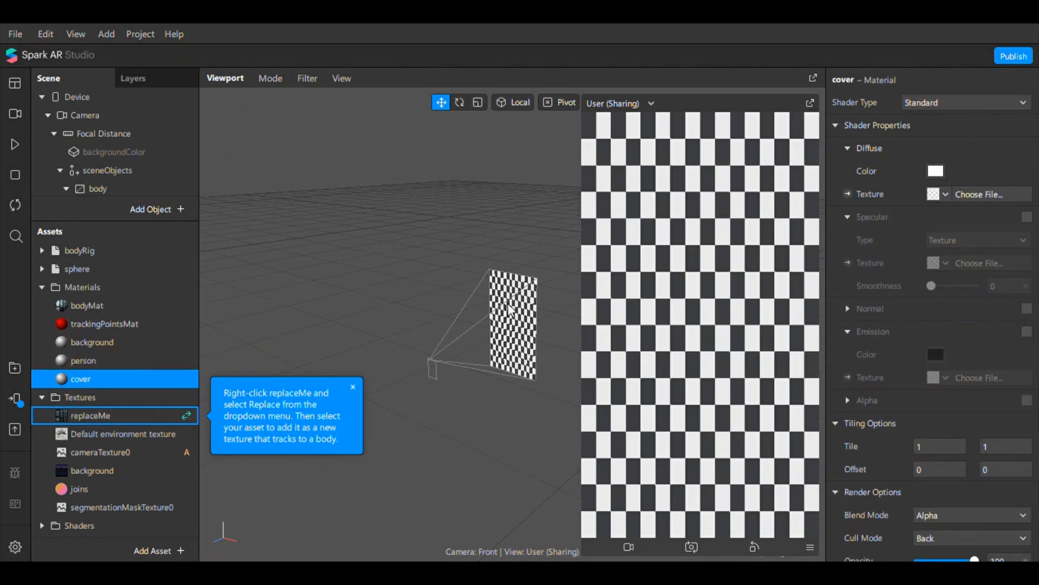
pyautogui.click(945, 104)
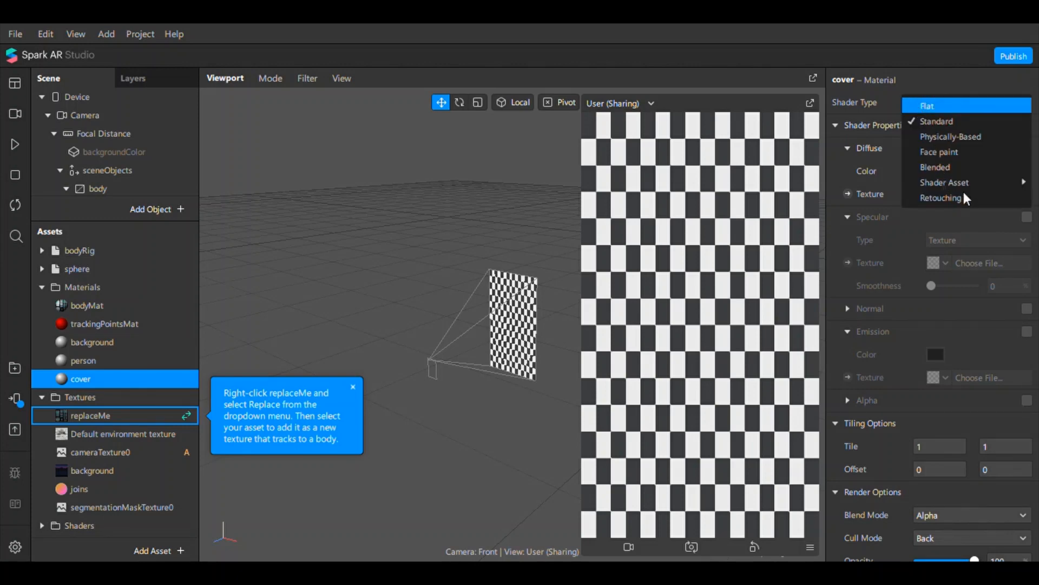
pyautogui.press('Return')
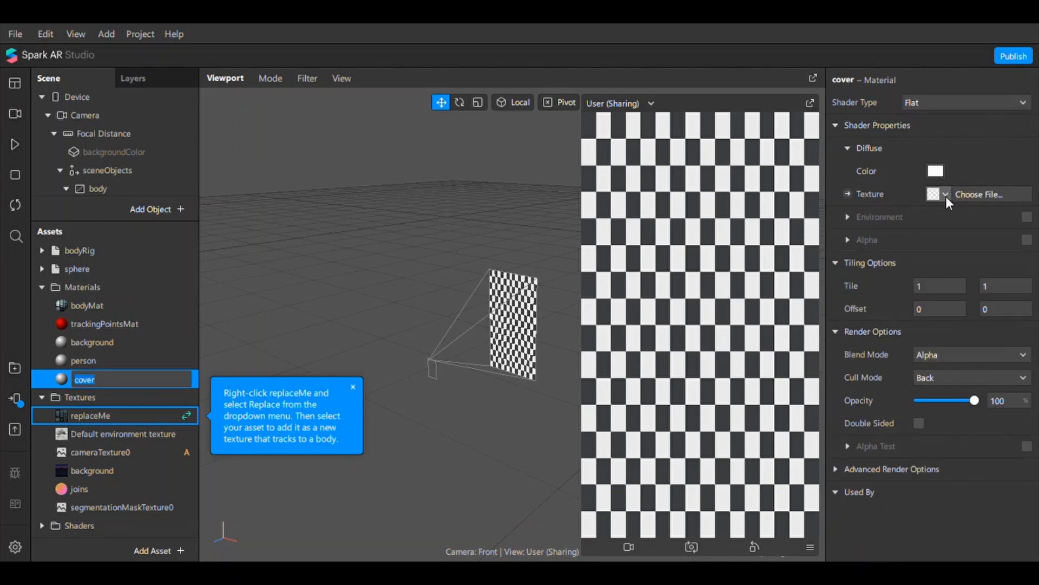
pyautogui.click(947, 191)
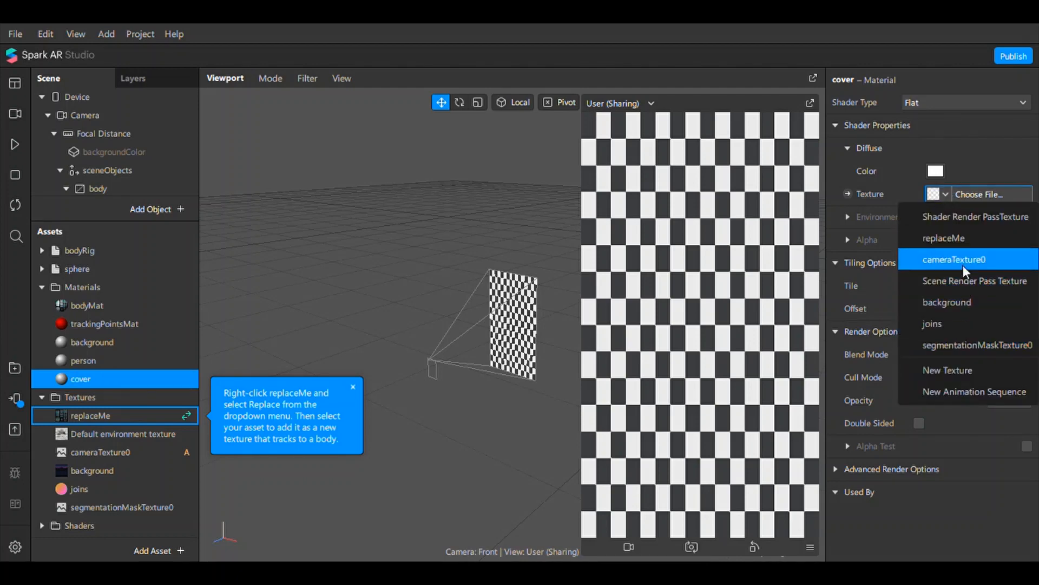
pyautogui.click(955, 302)
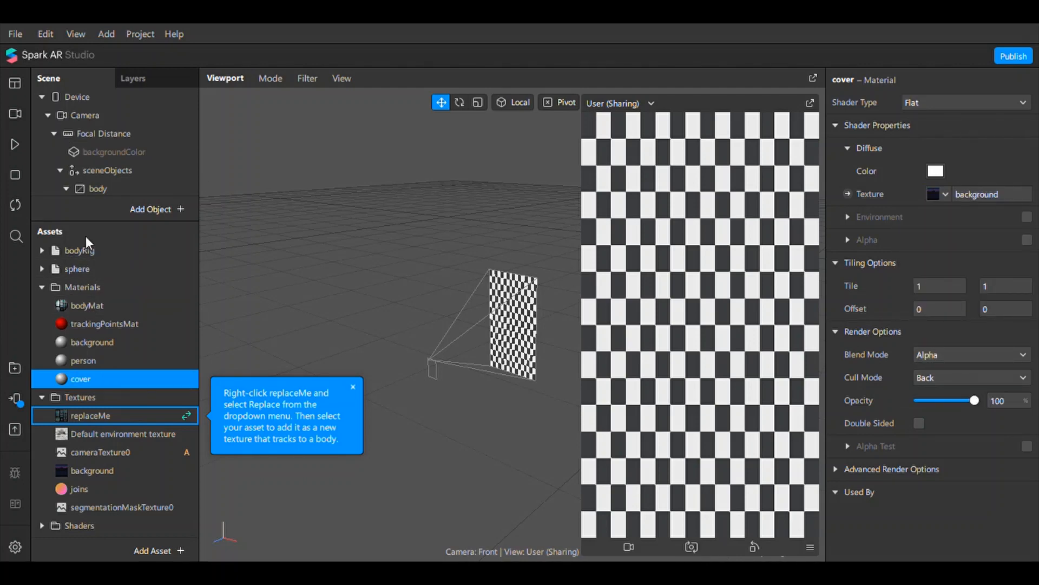
# Assign the background material to the background rectangle in the scene.
pyautogui.moveTo(89, 220); pyautogui.dragTo(102, 394)
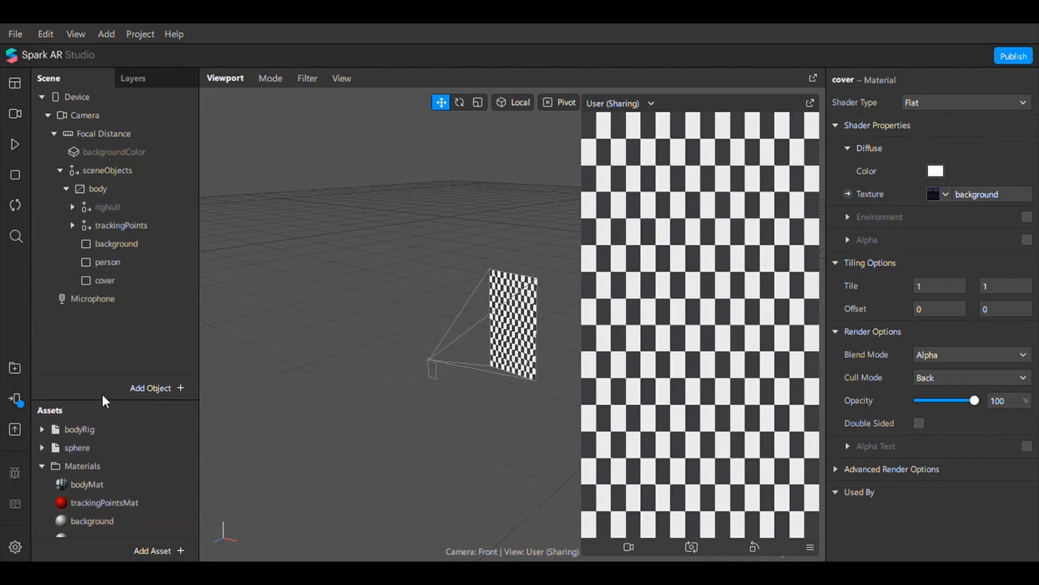
pyautogui.click(120, 243)
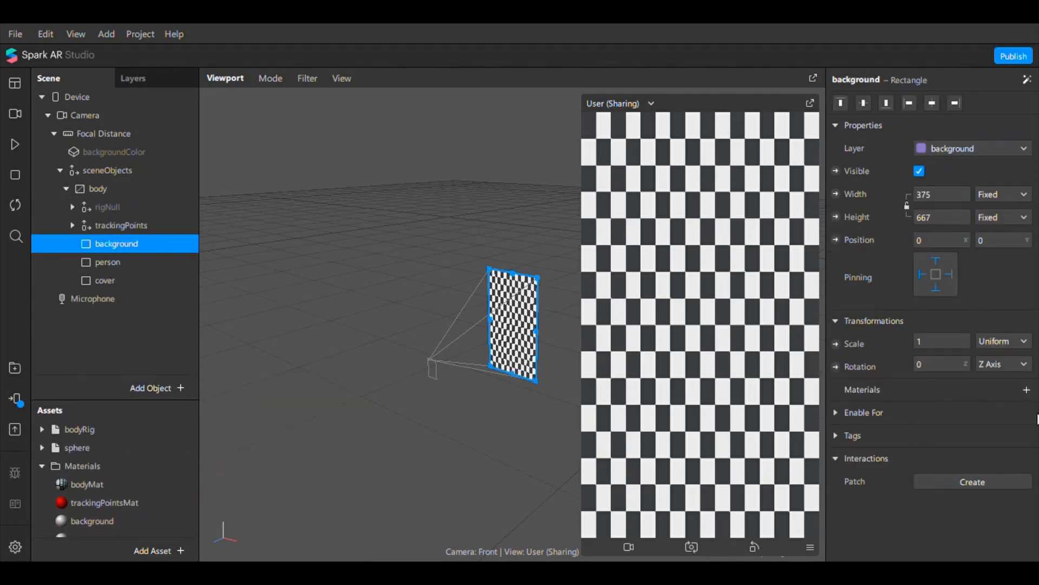
pyautogui.click(1027, 390)
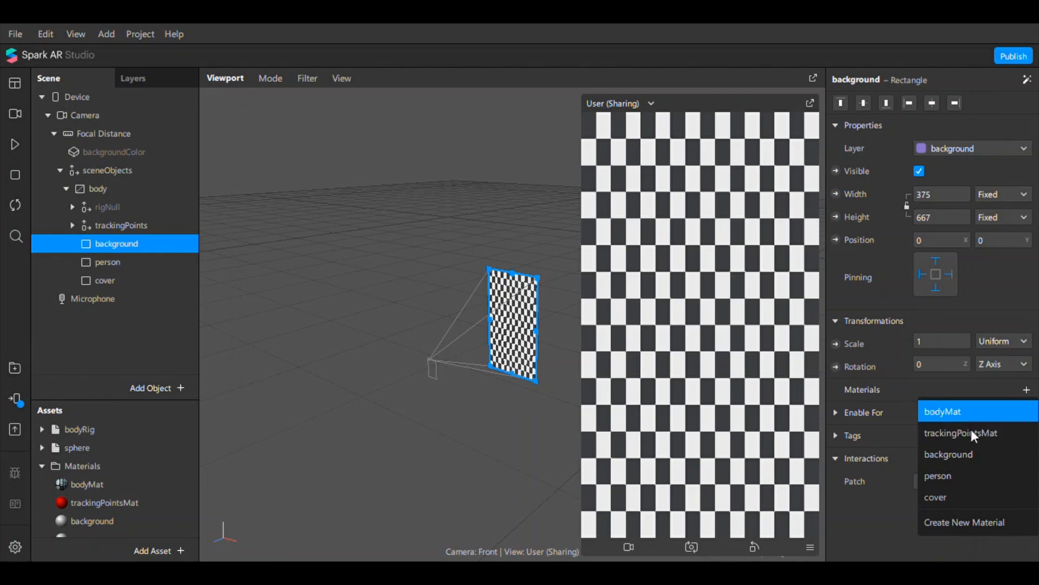
pyautogui.click(967, 454)
# Assign the person material to the person rectangle and the cover material to the cover rectangle.
pyautogui.click(150, 279)
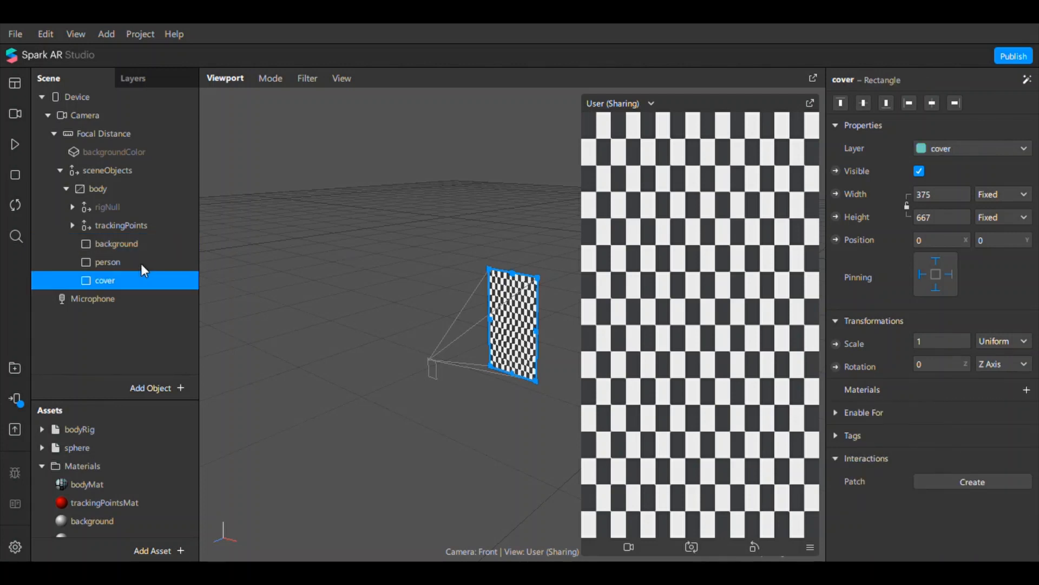
pyautogui.click(139, 262)
pyautogui.click(1026, 391)
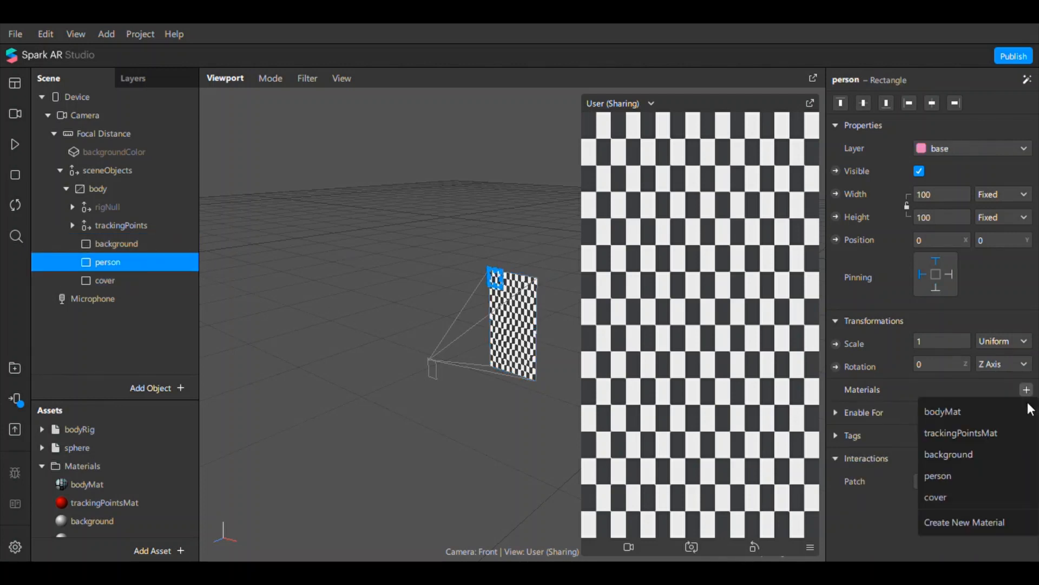
pyautogui.click(950, 476)
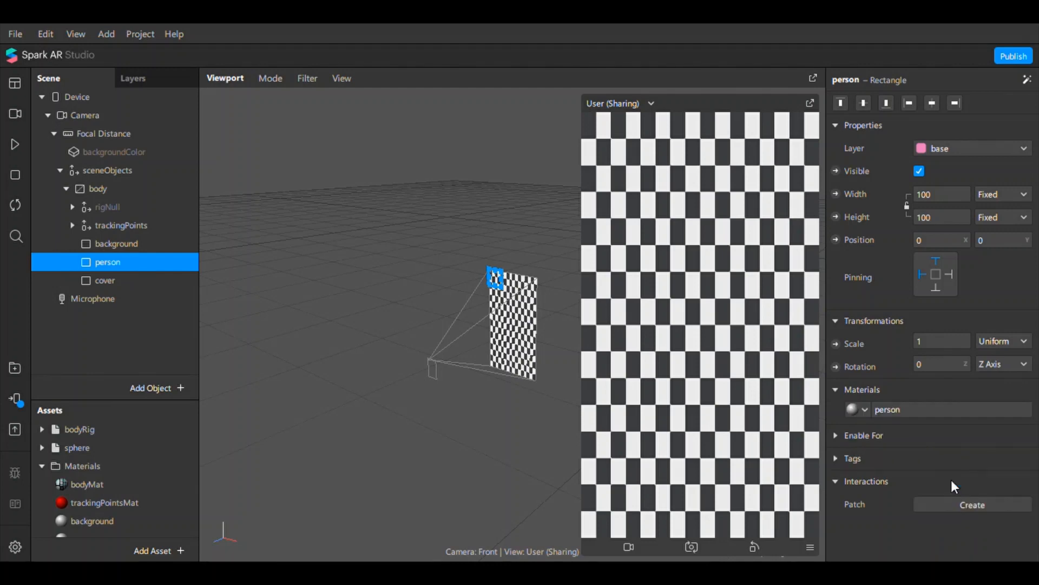
pyautogui.click(132, 279)
pyautogui.click(1027, 390)
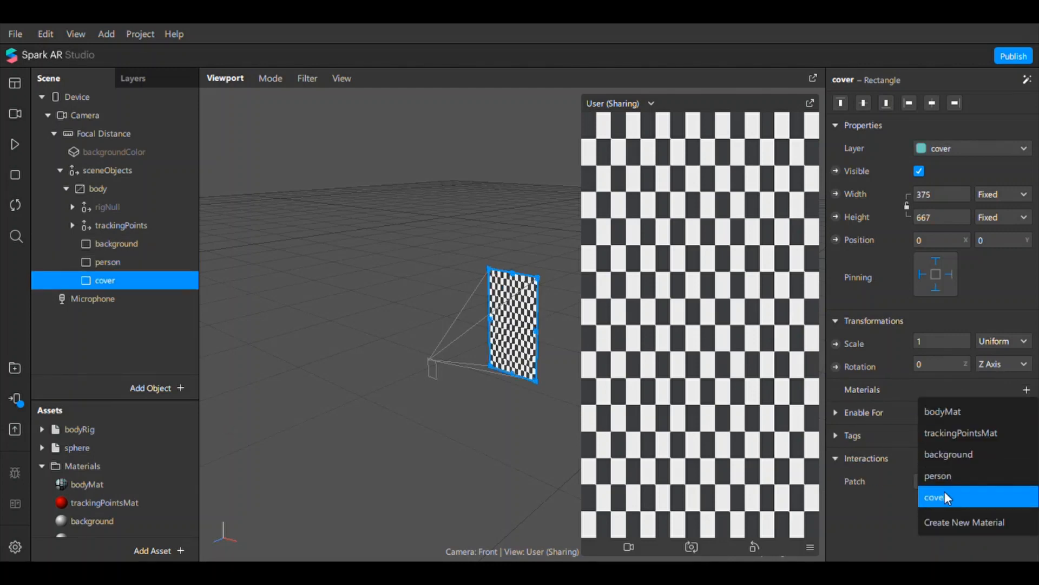
pyautogui.click(944, 493)
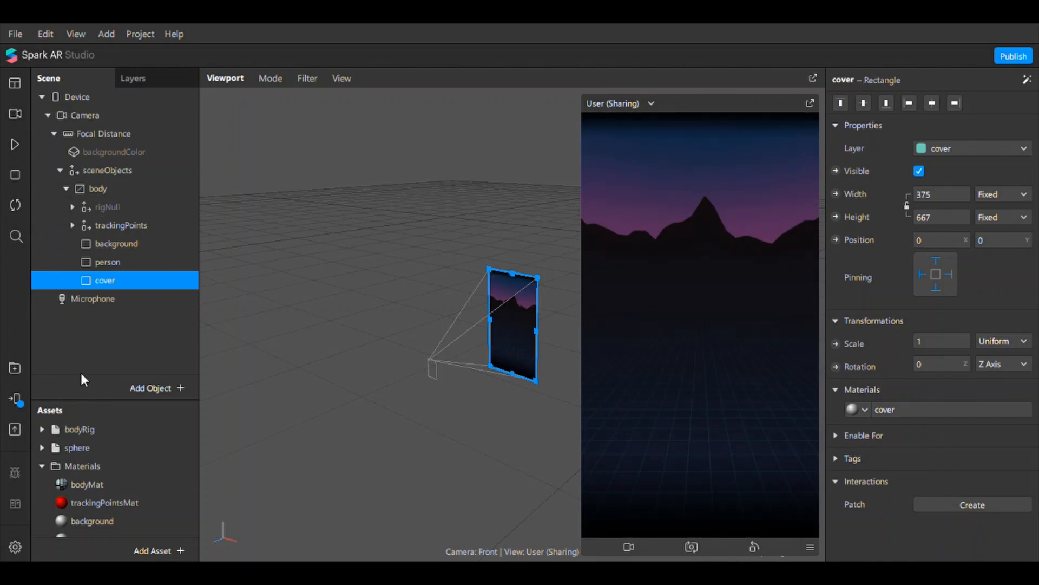
# Add a 2D text object to the body canvas and center it horizontally.
pyautogui.moveTo(98, 406); pyautogui.dragTo(105, 329)
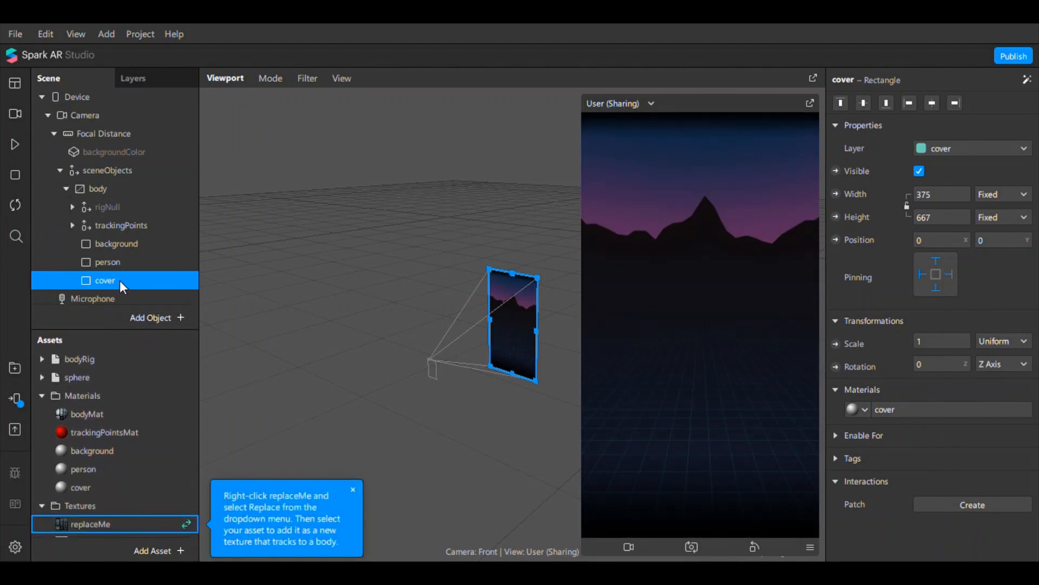
pyautogui.click(132, 193)
pyautogui.rightClick(132, 193)
pyautogui.moveTo(216, 204)
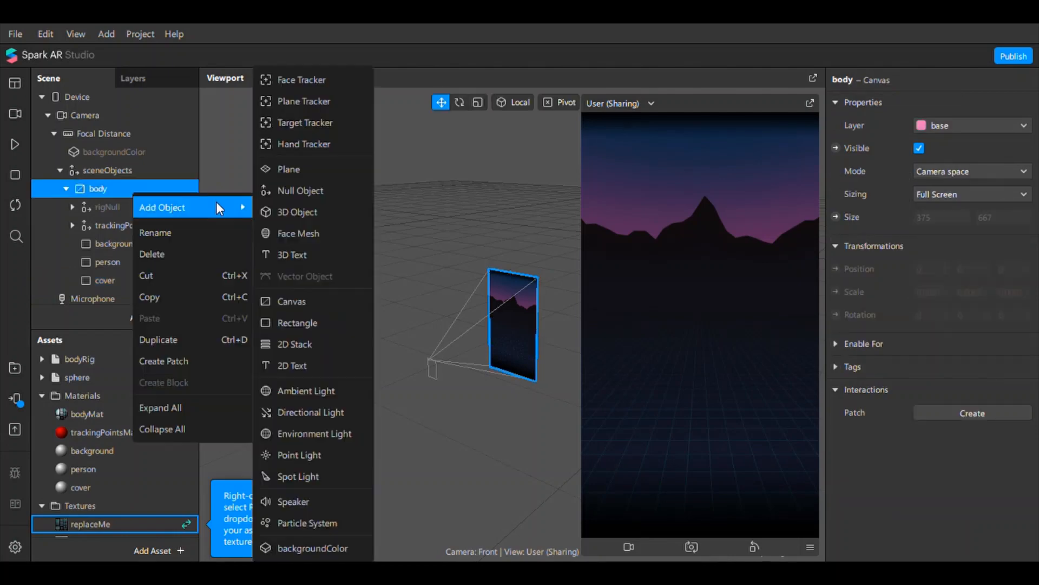
pyautogui.click(316, 363)
pyautogui.click(128, 297)
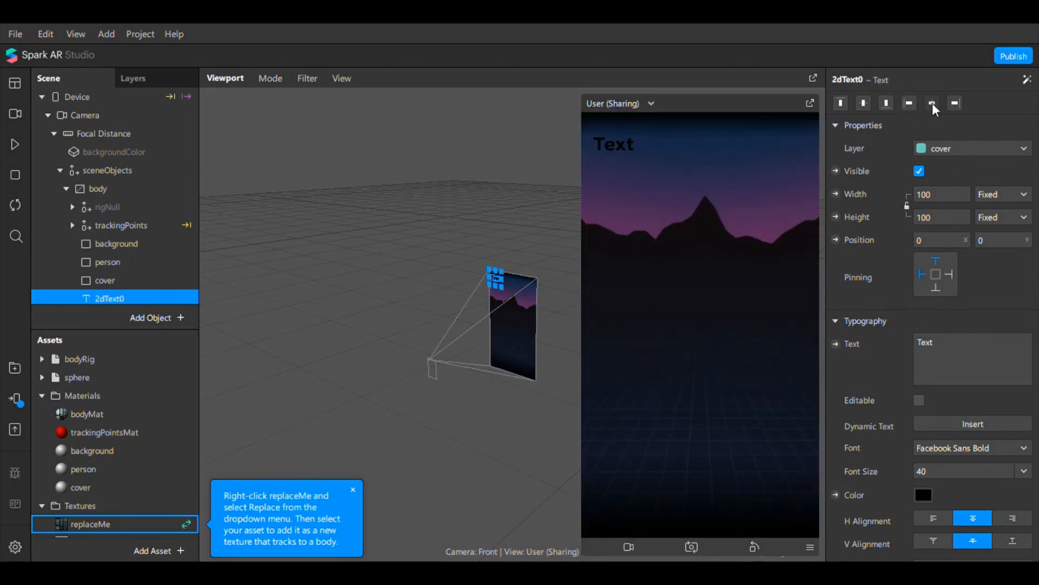
pyautogui.click(933, 102)
# Replace the new text object's content with SCORE.
pyautogui.click(958, 361)
pyautogui.press('BackSpace')
pyautogui.press('BackSpace')
pyautogui.press('BackSpace')
pyautogui.press('BackSpace')
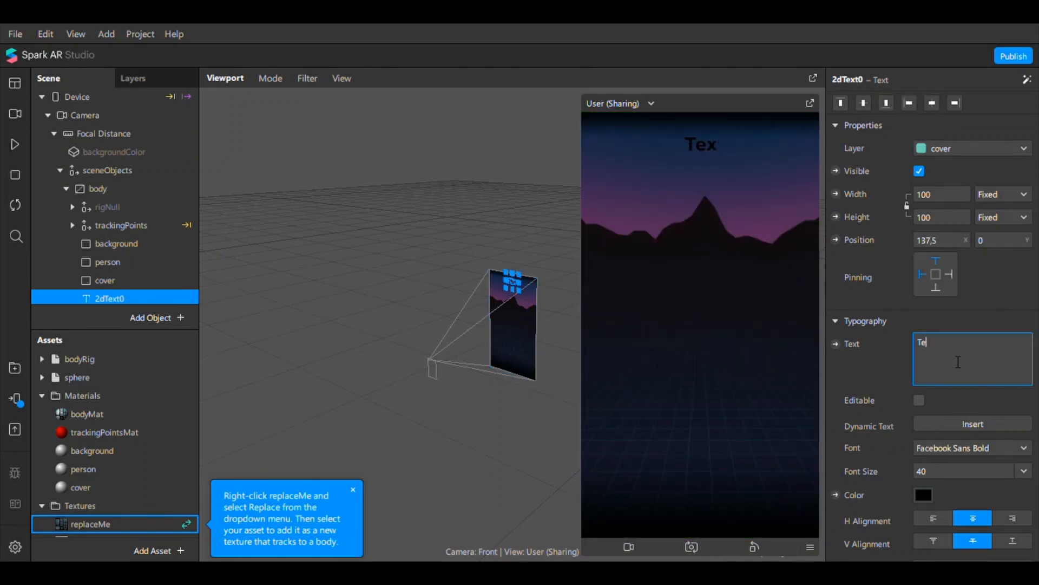
pyautogui.write('SCORE')
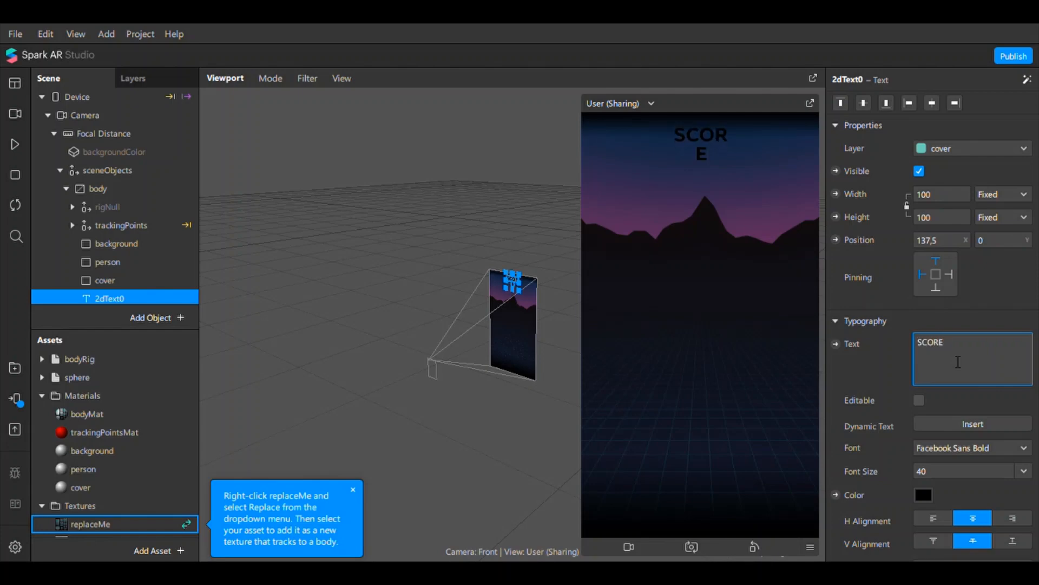
# Switch the viewport to 2D object editing, then widen the SCORE text box to about 142 and color its text white.
pyautogui.click(270, 78)
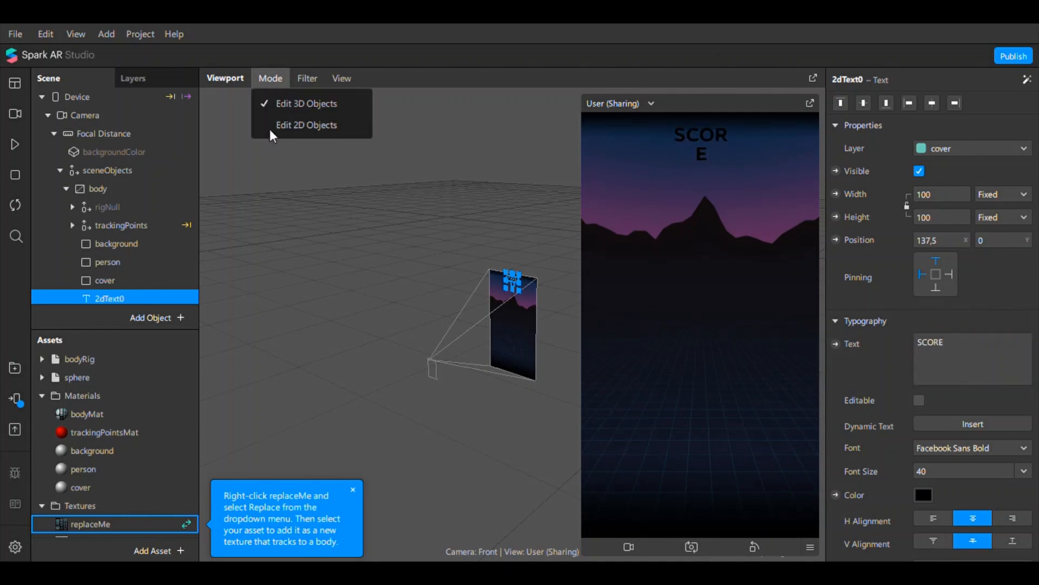
pyautogui.click(304, 122)
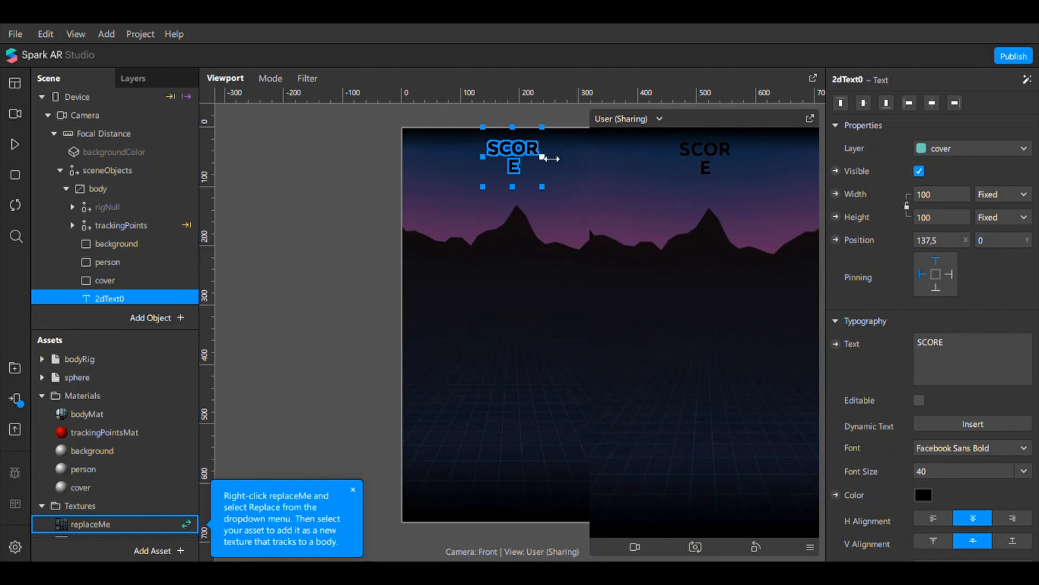
pyautogui.moveTo(552, 159); pyautogui.dragTo(576, 158)
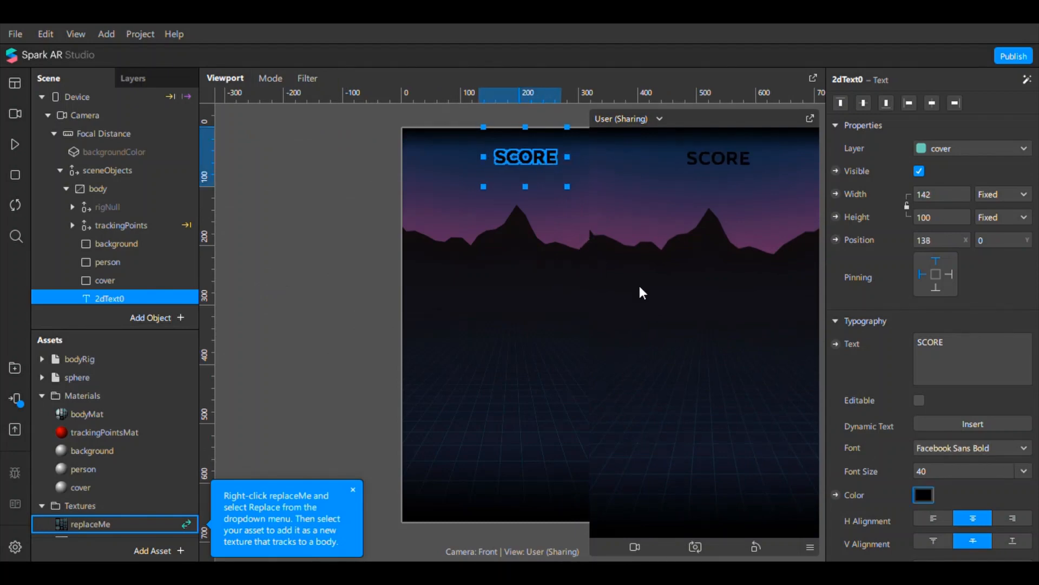
pyautogui.moveTo(691, 187); pyautogui.dragTo(686, 125)
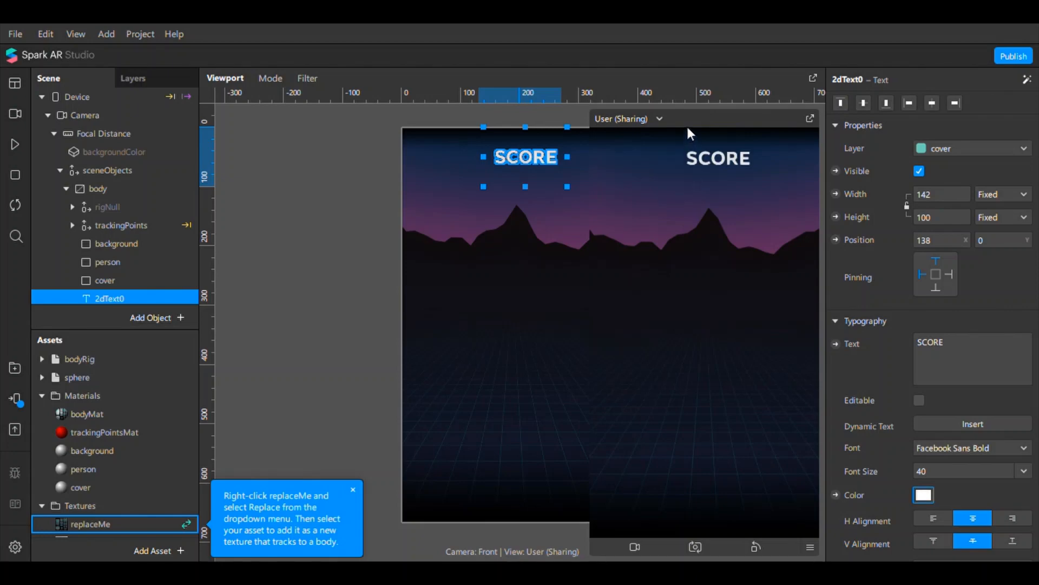
pyautogui.click(587, 452)
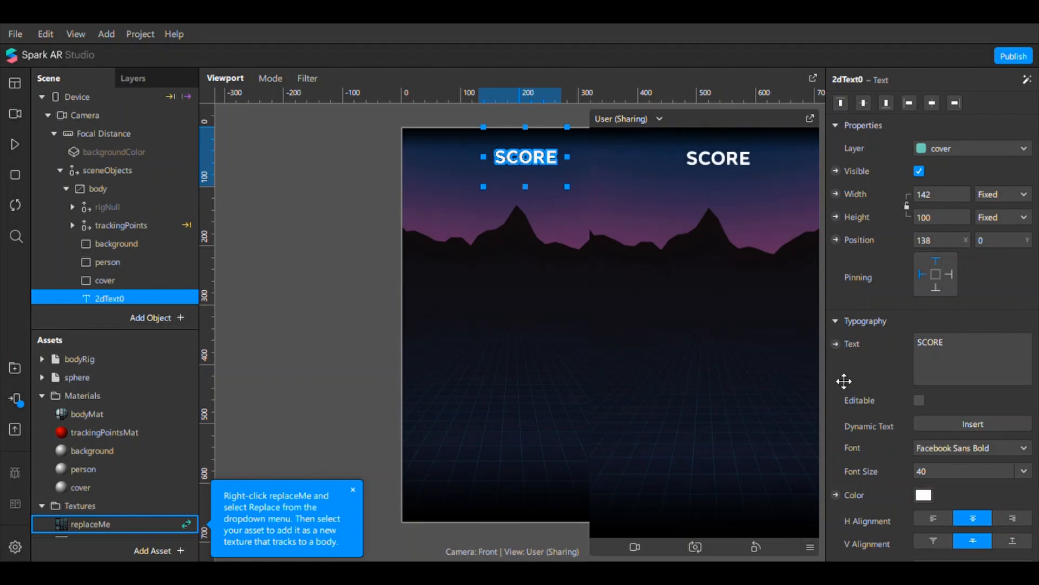
# Duplicate the SCORE text object and rename the copy scorePlaceHolder.
pyautogui.scroll(-1, 127, 283)
pyautogui.rightClick(116, 277)
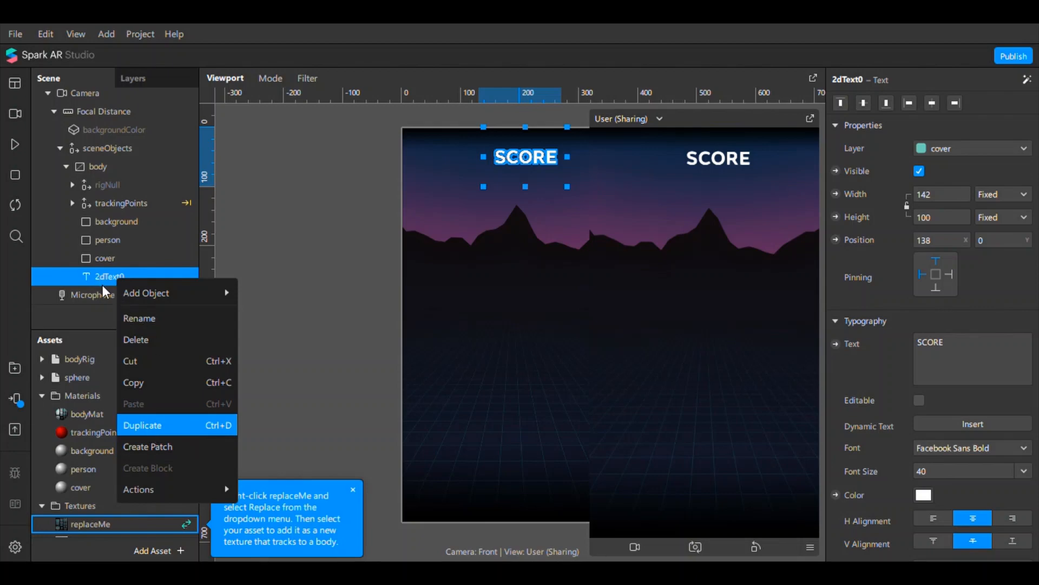
pyautogui.scroll(-1, 103, 285)
pyautogui.click(114, 275)
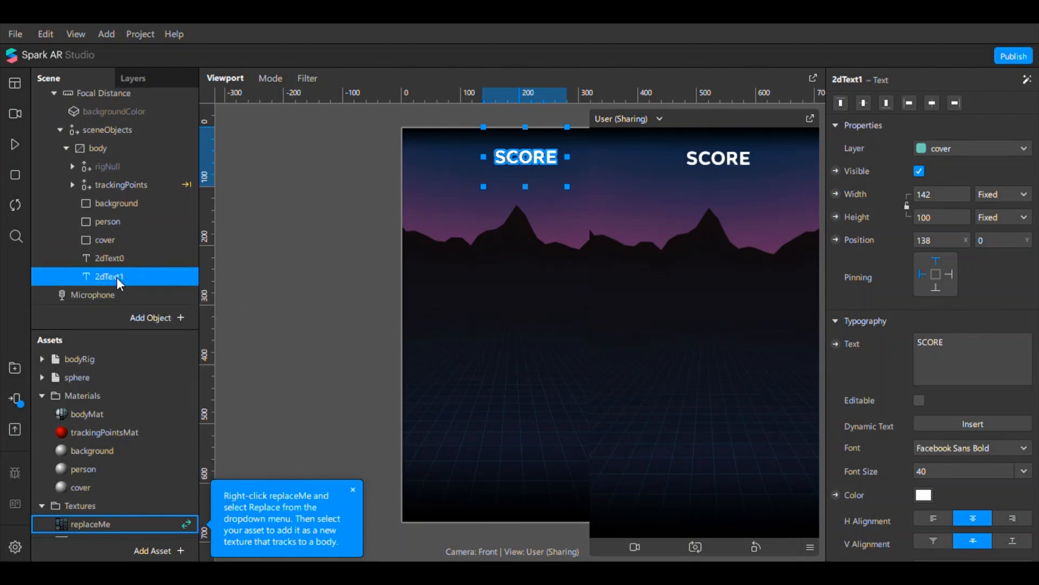
pyautogui.click(116, 277)
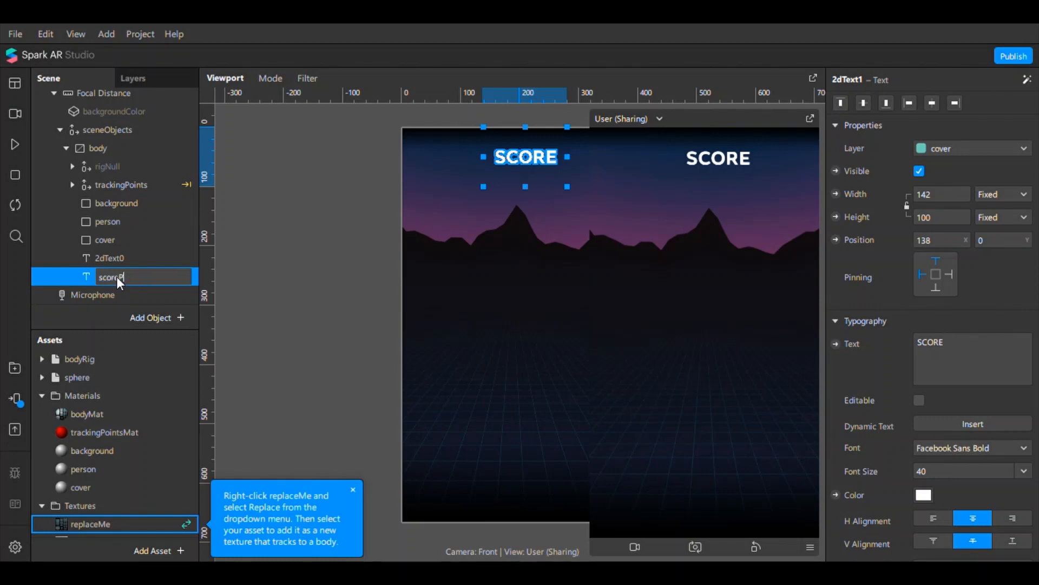
pyautogui.write('scorePlaceHolder')
pyautogui.press('Return')
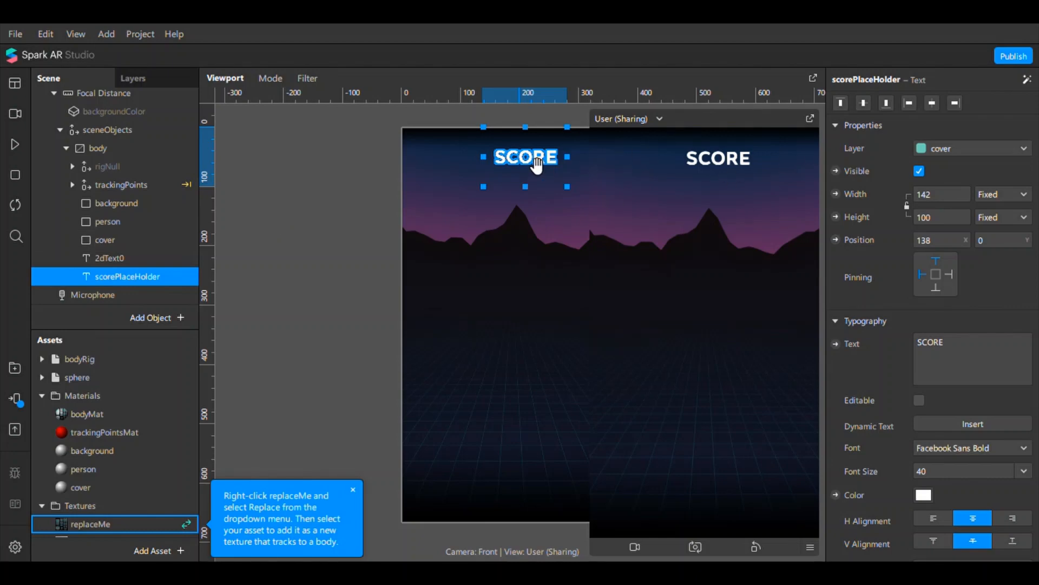
# Move scorePlaceHolder below the SCORE heading to about Y 40 and replace its text with 0.
pyautogui.moveTo(536, 164); pyautogui.dragTo(535, 192)
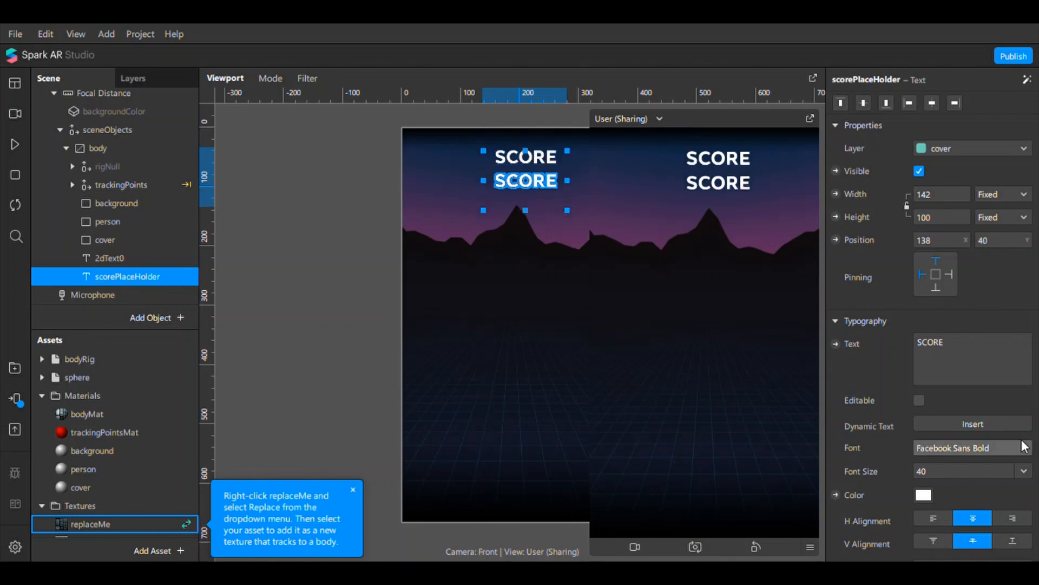
pyautogui.click(961, 362)
pyautogui.write('0')
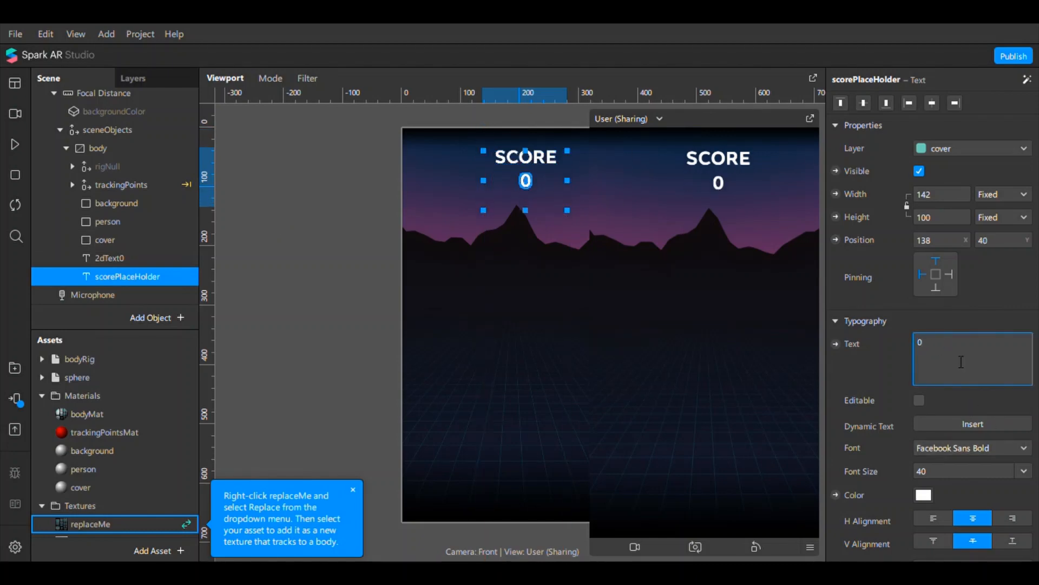
pyautogui.click(367, 155)
# Change the scorePlaceHolder text color to pink.
pyautogui.click(927, 498)
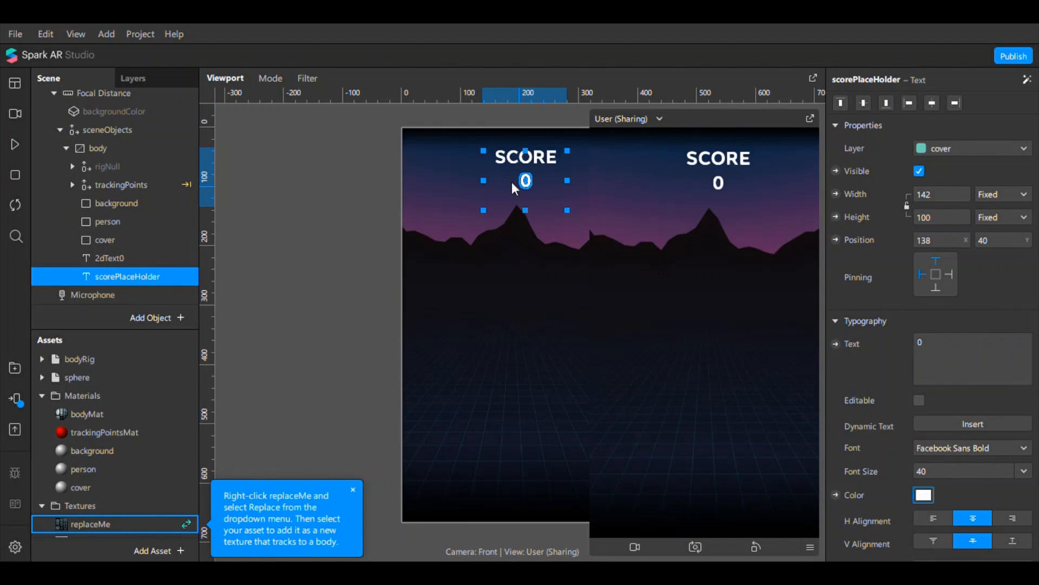
pyautogui.moveTo(544, 176); pyautogui.dragTo(533, 148)
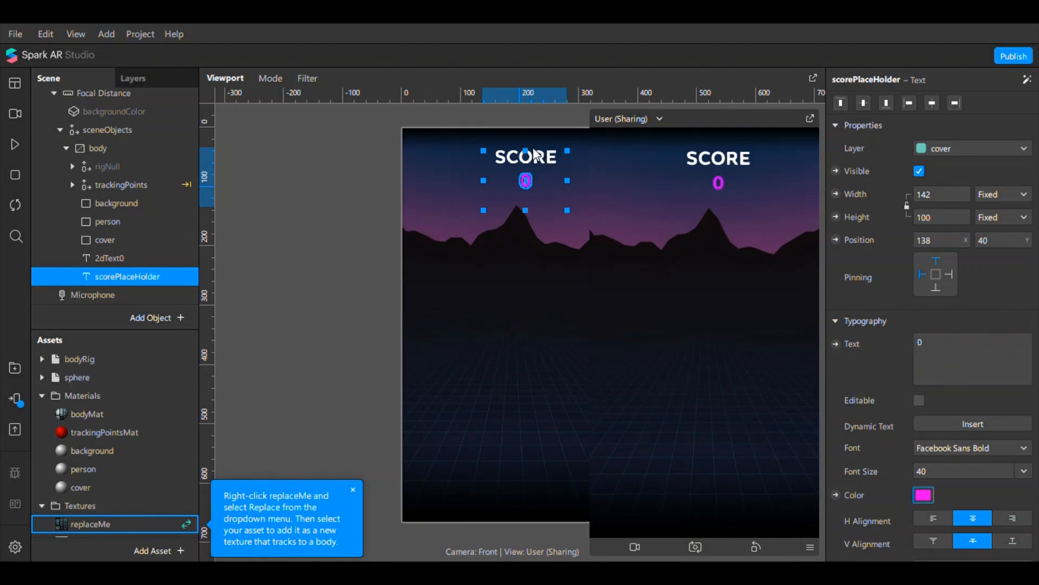
pyautogui.click(615, 415)
# Hide the cover rectangle and play the preview video from the start.
pyautogui.click(128, 241)
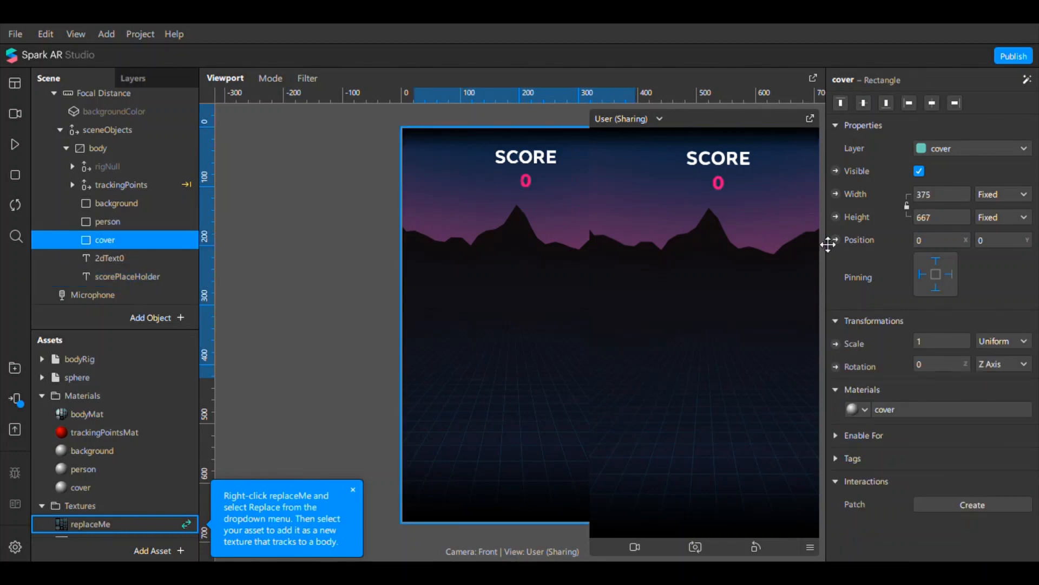
pyautogui.click(918, 171)
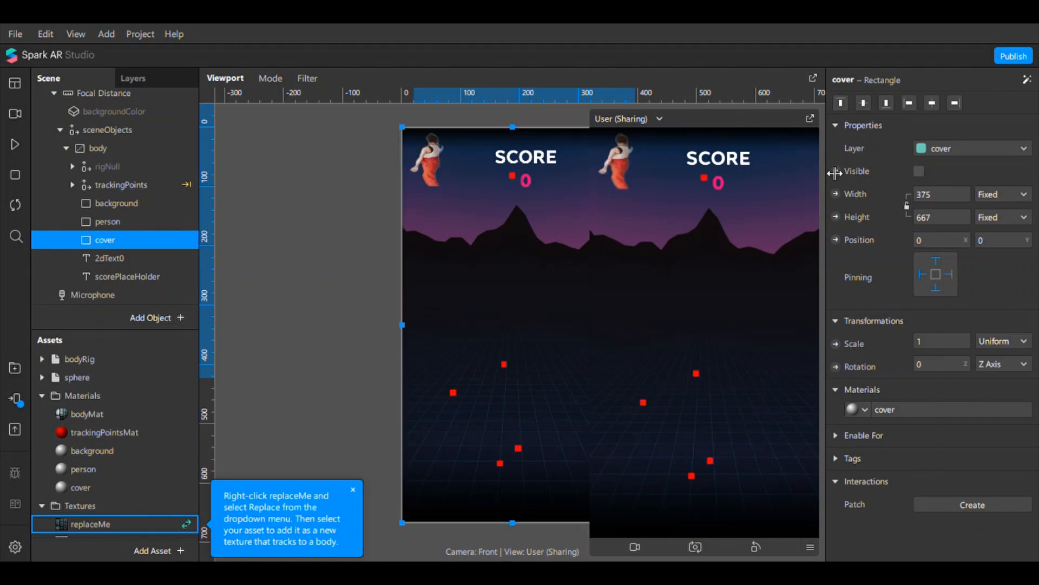
pyautogui.click(14, 144)
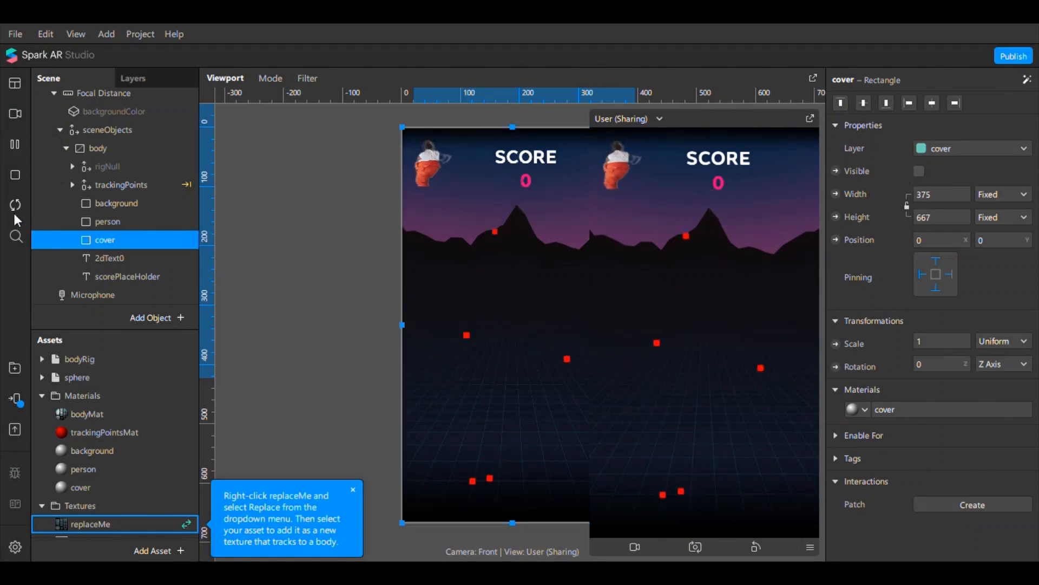
pyautogui.click(13, 210)
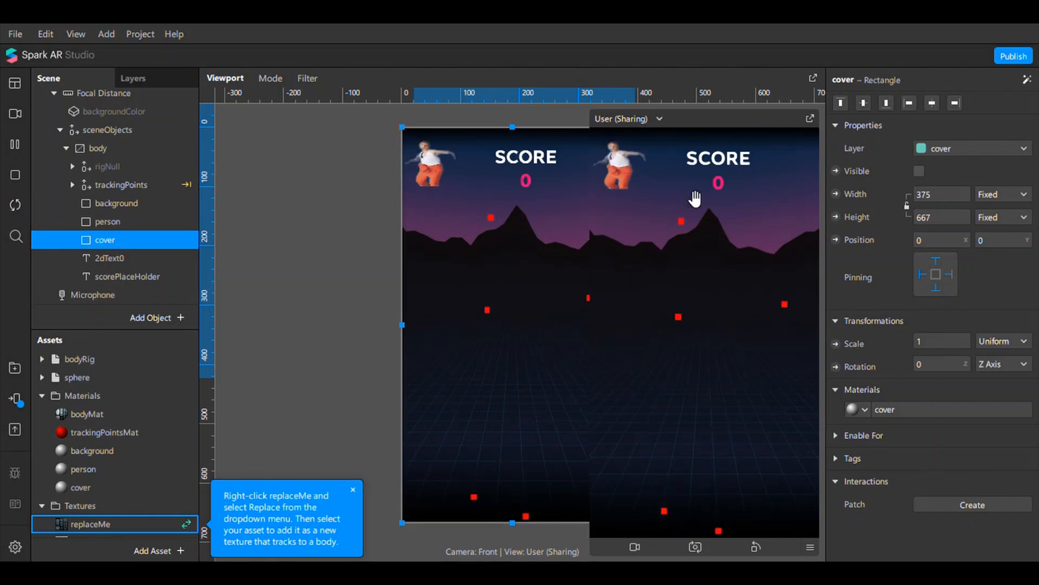
# Make the person rectangle fill the canvas width and height, and pin it to all four edges.
pyautogui.click(104, 224)
pyautogui.click(1001, 194)
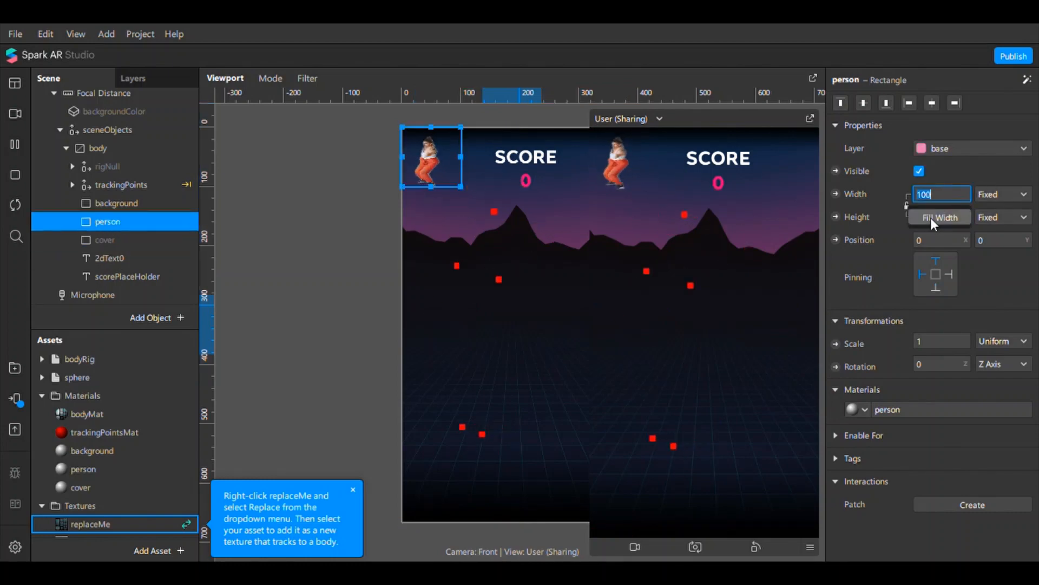
pyautogui.click(930, 217)
pyautogui.click(939, 220)
pyautogui.click(933, 238)
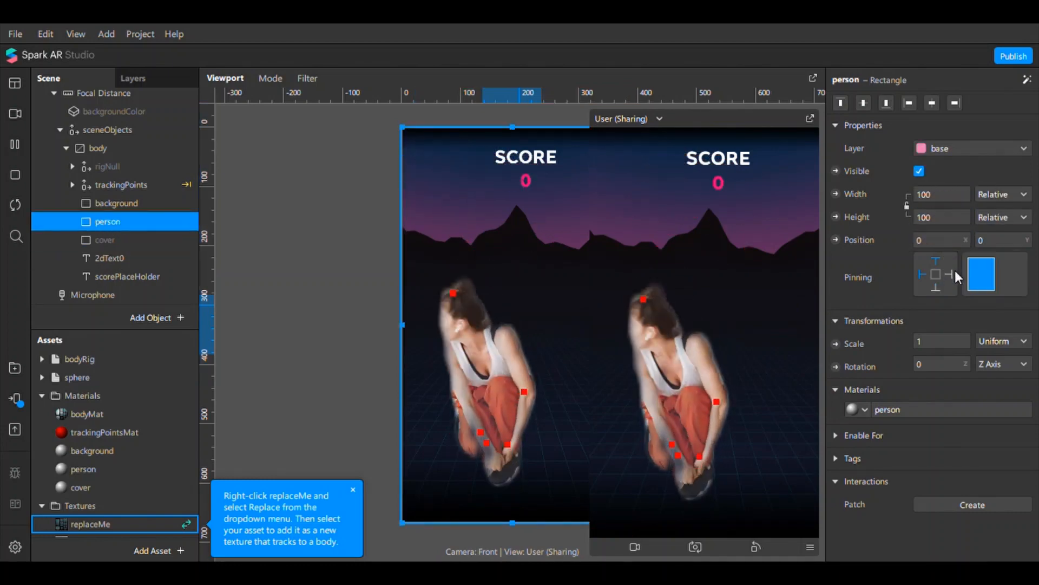
pyautogui.click(950, 274)
pyautogui.click(932, 288)
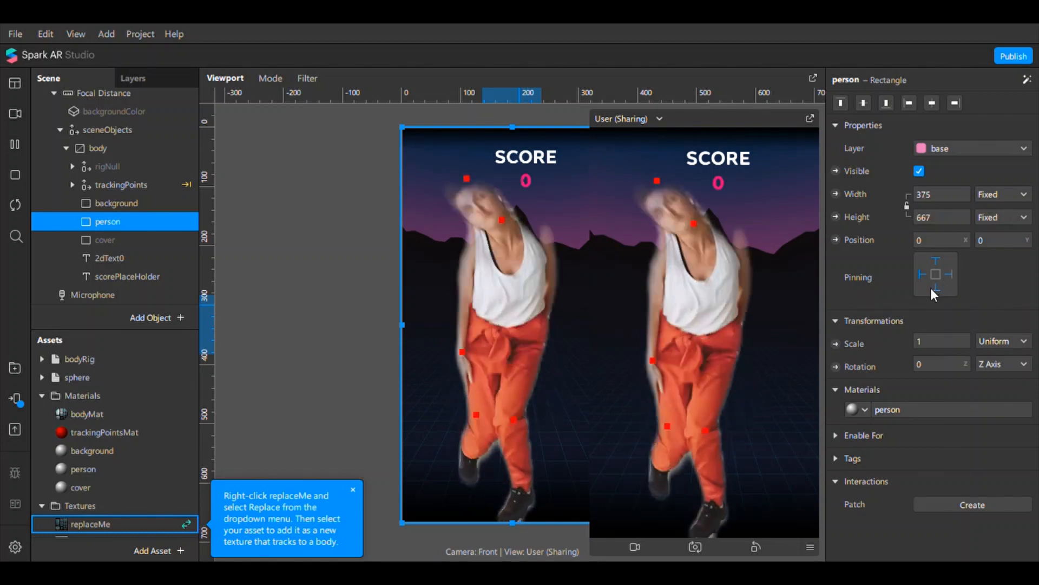
# Tint the person material's diffuse color magenta.
pyautogui.click(123, 208)
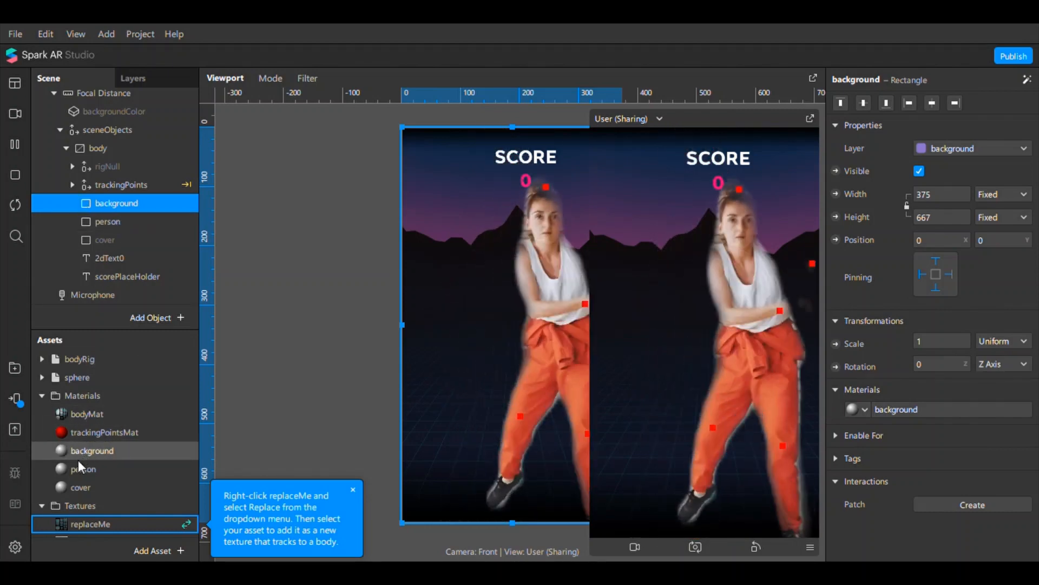
pyautogui.click(84, 469)
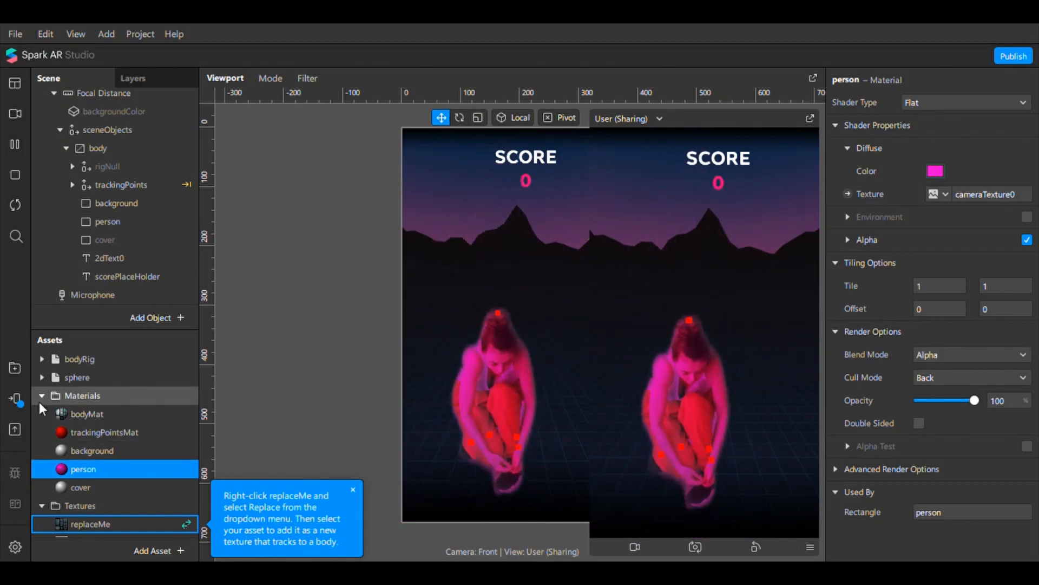
# Set the trackingPointsMat diffuse color to white and assign the joins texture to it.
pyautogui.click(82, 436)
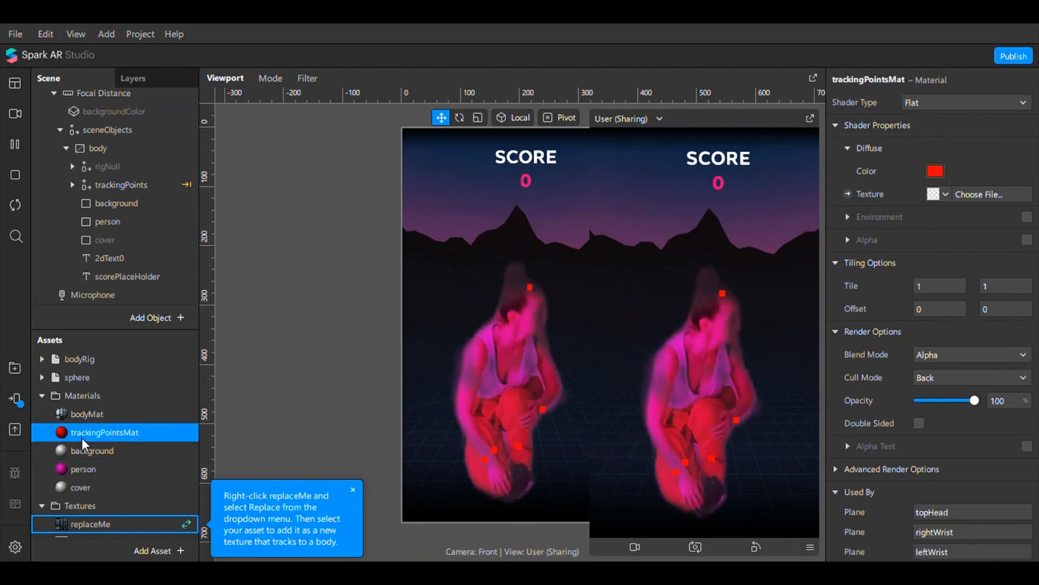
pyautogui.click(642, 192)
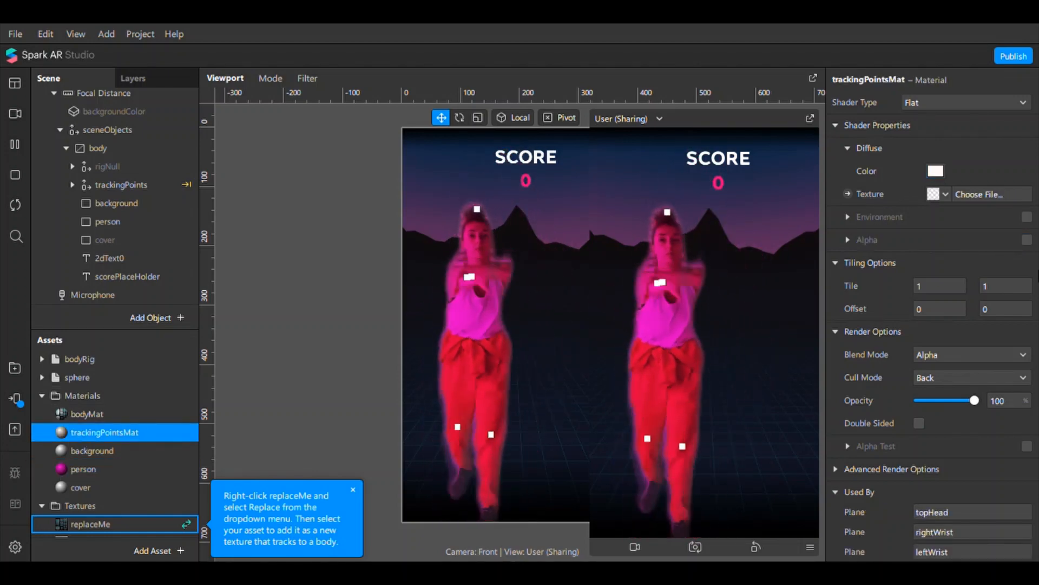
pyautogui.click(945, 193)
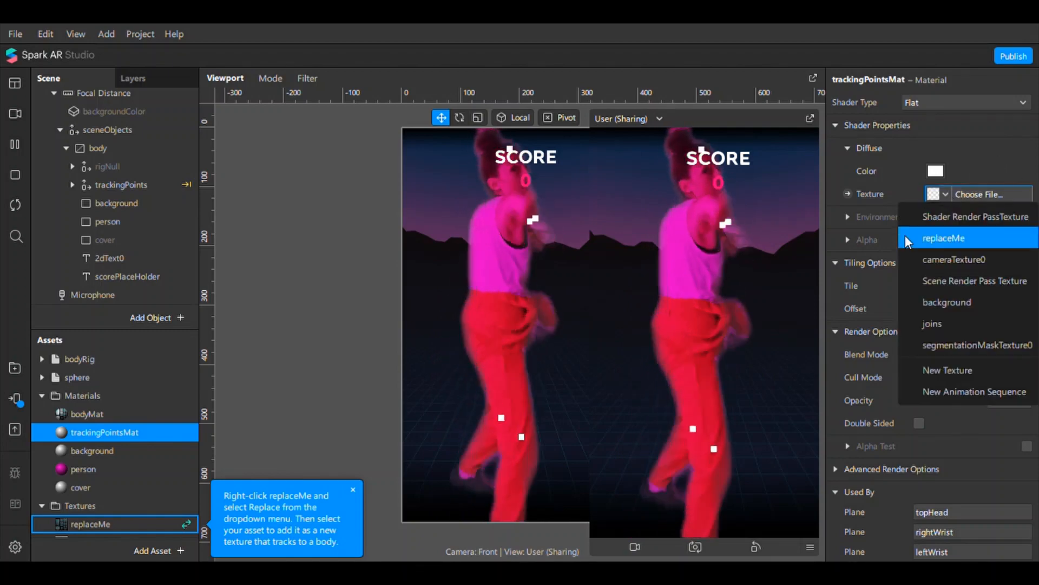
pyautogui.click(947, 324)
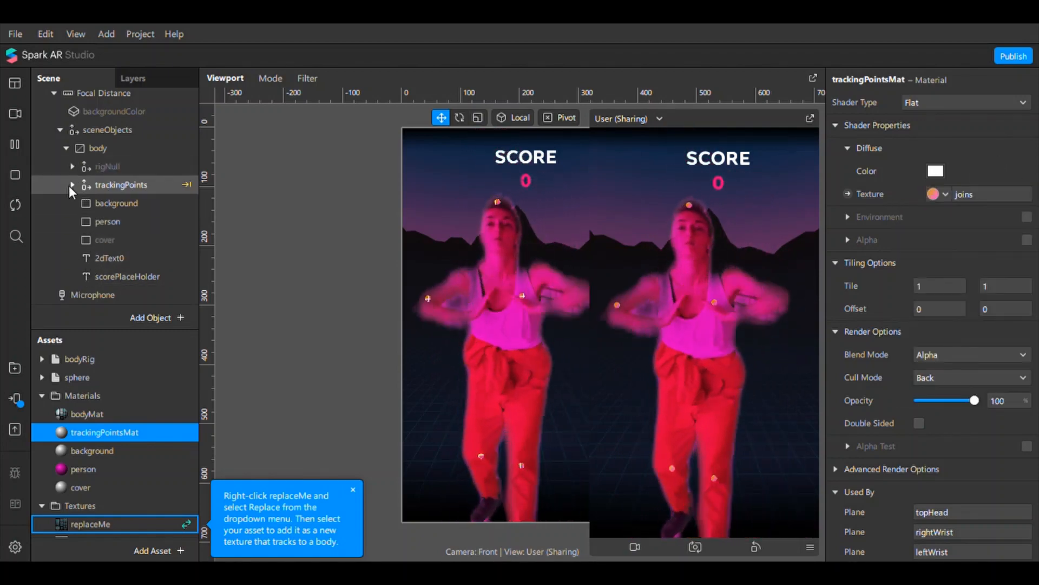
# Select the topHead, rightWrist, leftWrist, rightKnee and leftKnee planes and set their X and Y scale to 1500.
pyautogui.click(72, 185)
pyautogui.click(119, 205)
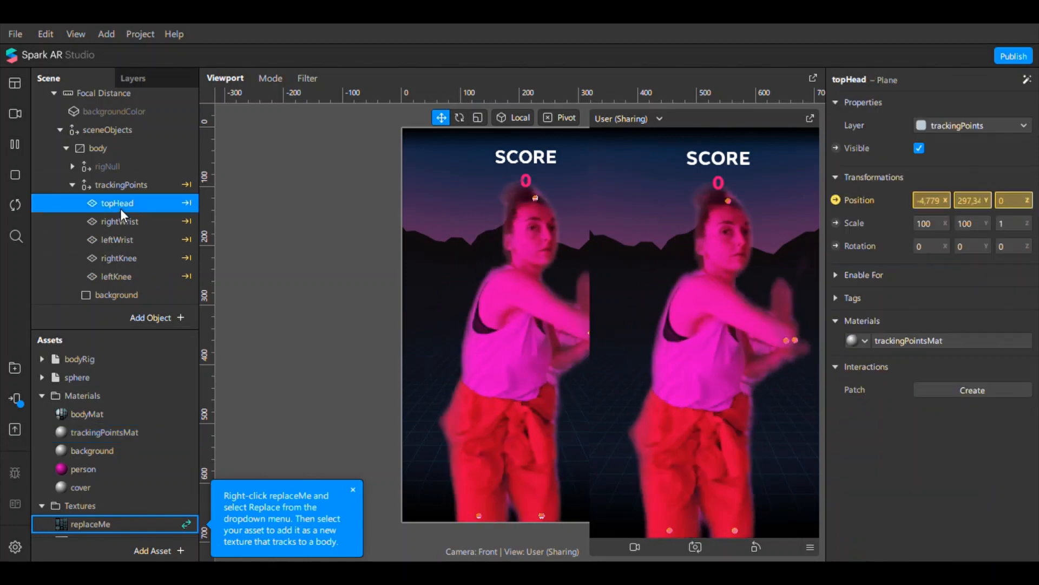
pyautogui.keyDown('shift'); pyautogui.click(129, 241); pyautogui.keyUp('shift')
pyautogui.keyDown('shift'); pyautogui.click(125, 261); pyautogui.keyUp('shift')
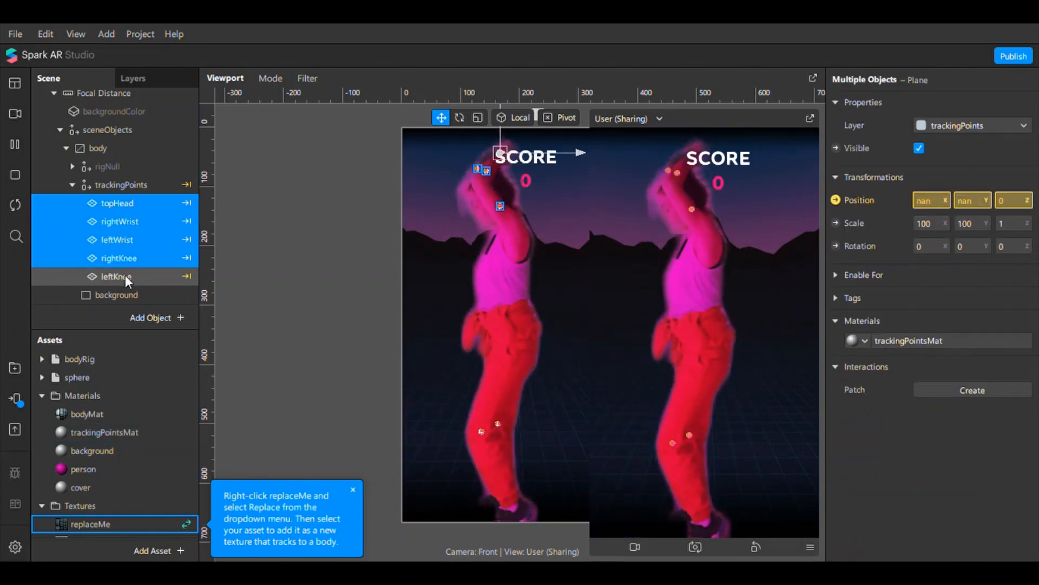
pyautogui.keyDown('shift'); pyautogui.click(125, 275); pyautogui.keyUp('shift')
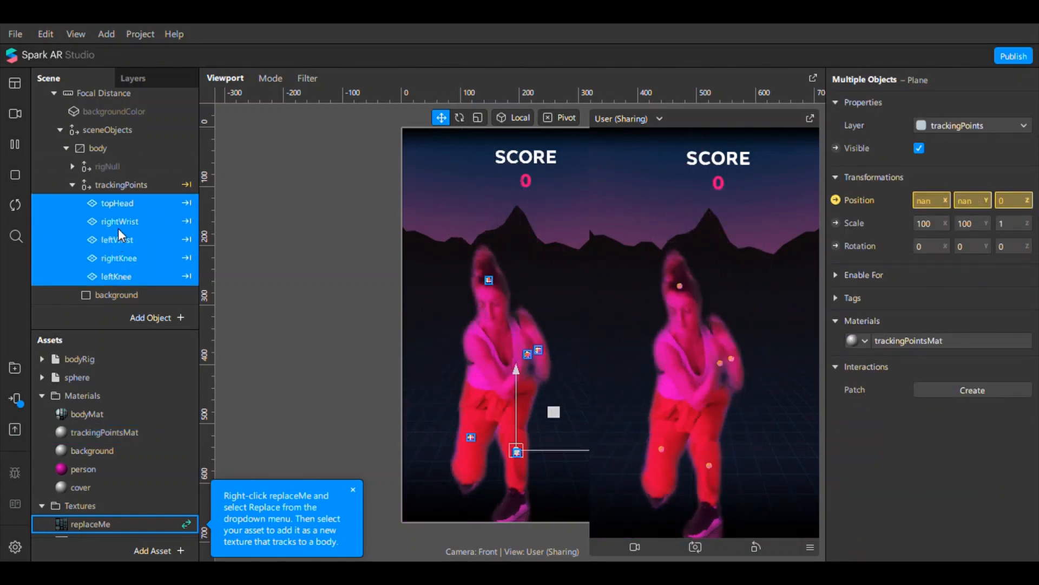
pyautogui.click(927, 224)
pyautogui.write('1500')
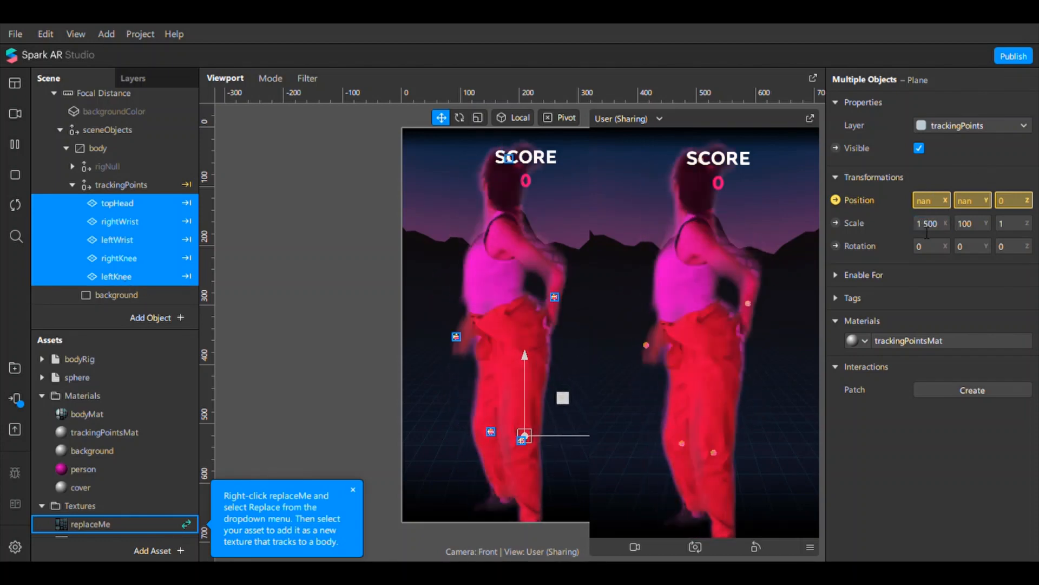
pyautogui.press('Tab')
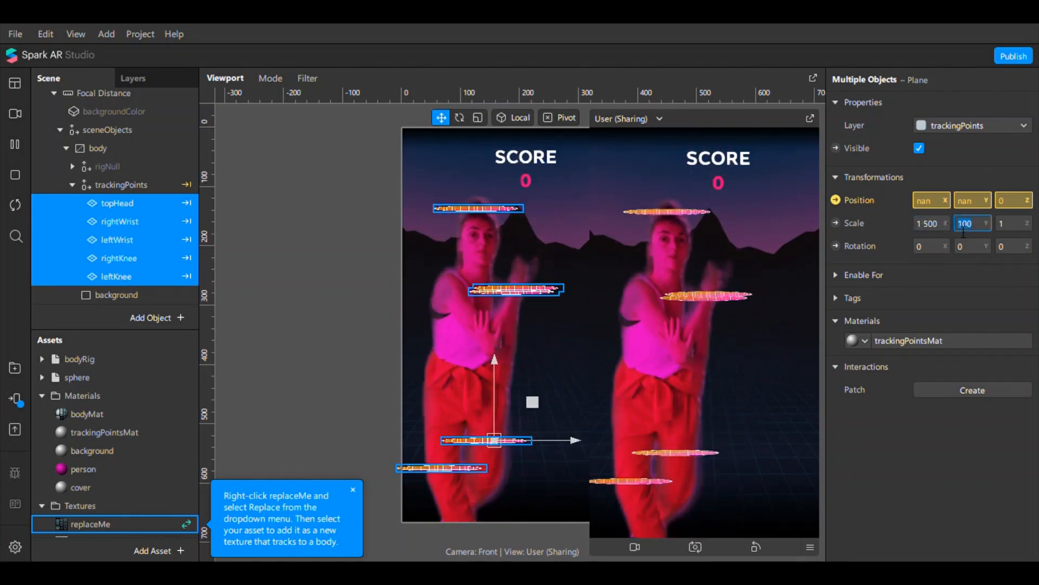
pyautogui.write('1500')
pyautogui.press('Return')
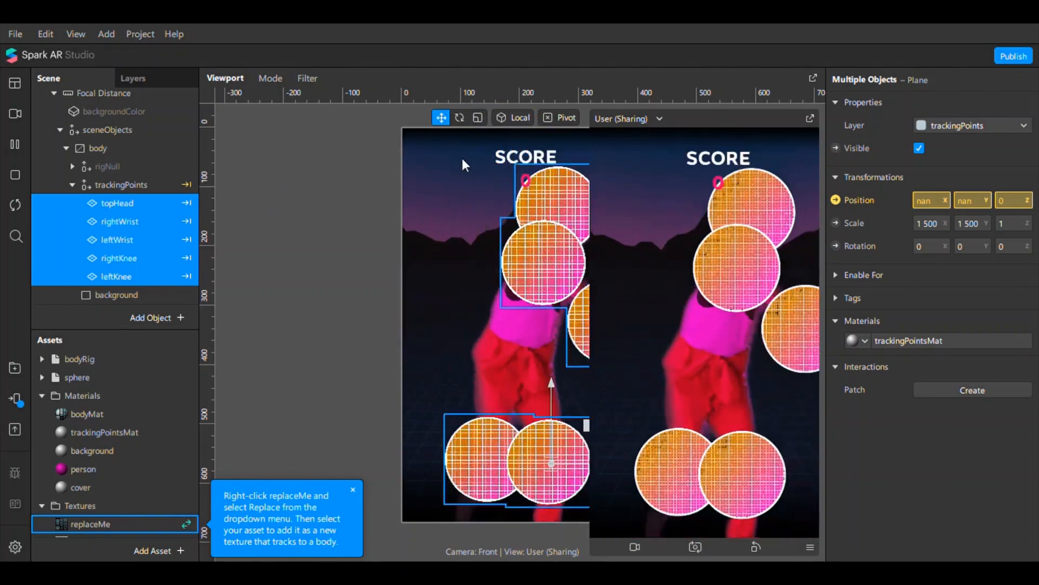
# Reduce the X and Y scale of the five selected tracking point planes to 1000.
pyautogui.click(932, 224)
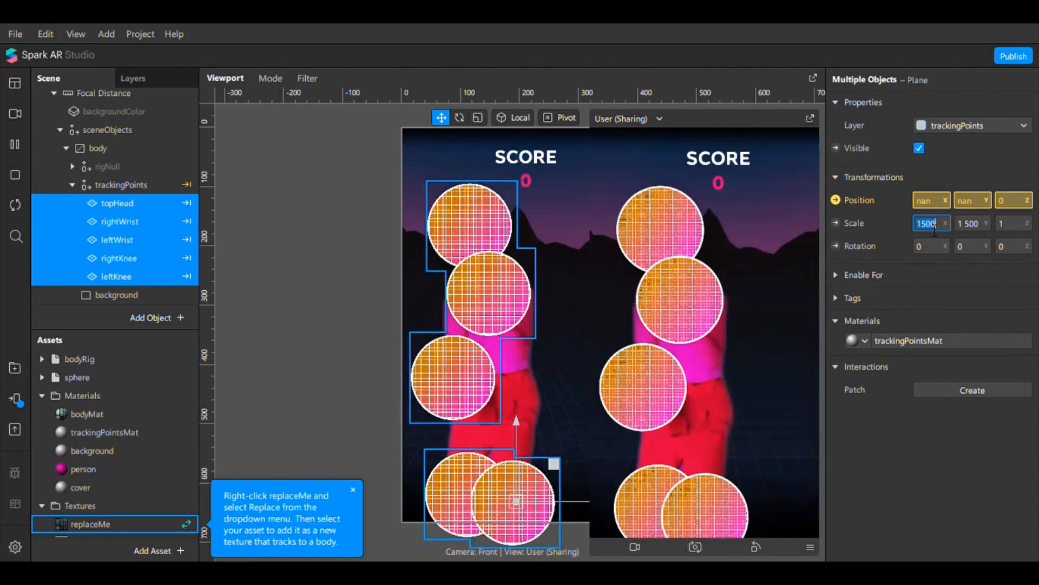
pyautogui.write('100')
pyautogui.press('Return')
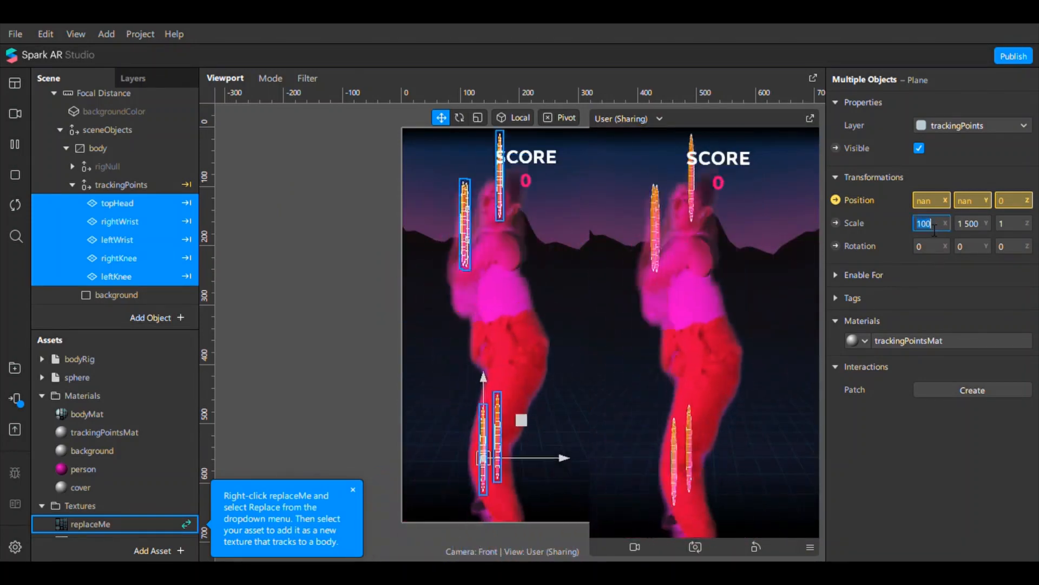
pyautogui.press('Return')
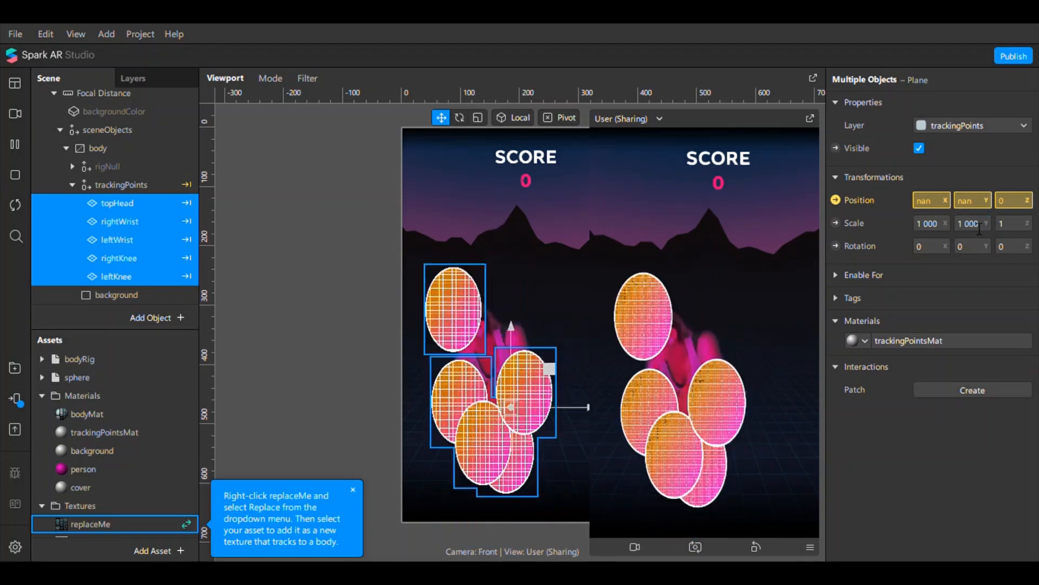
# Review the depth test and depth write settings in the background material's advanced render options.
pyautogui.click(72, 184)
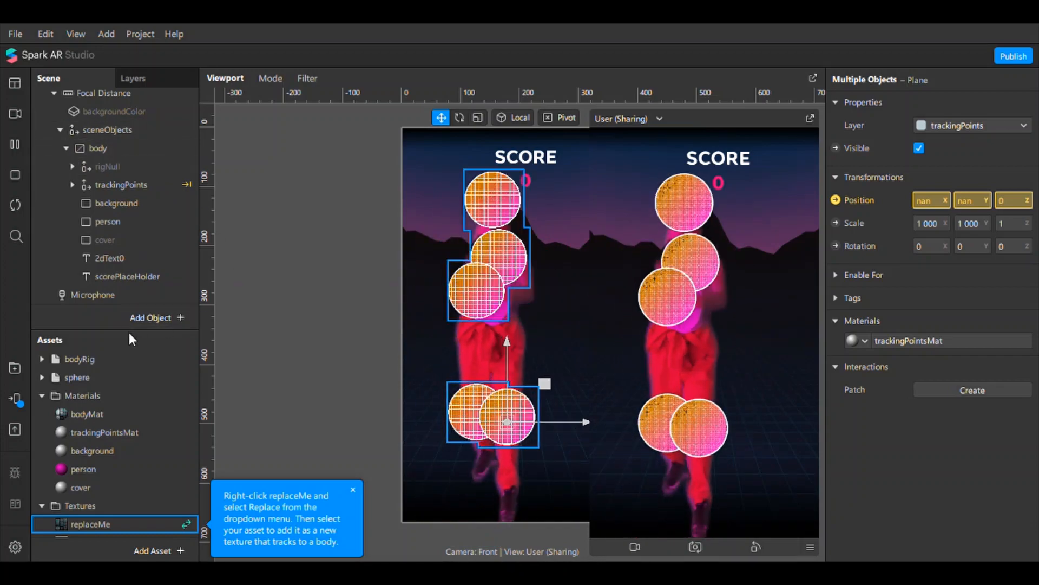
pyautogui.moveTo(134, 331); pyautogui.dragTo(134, 223)
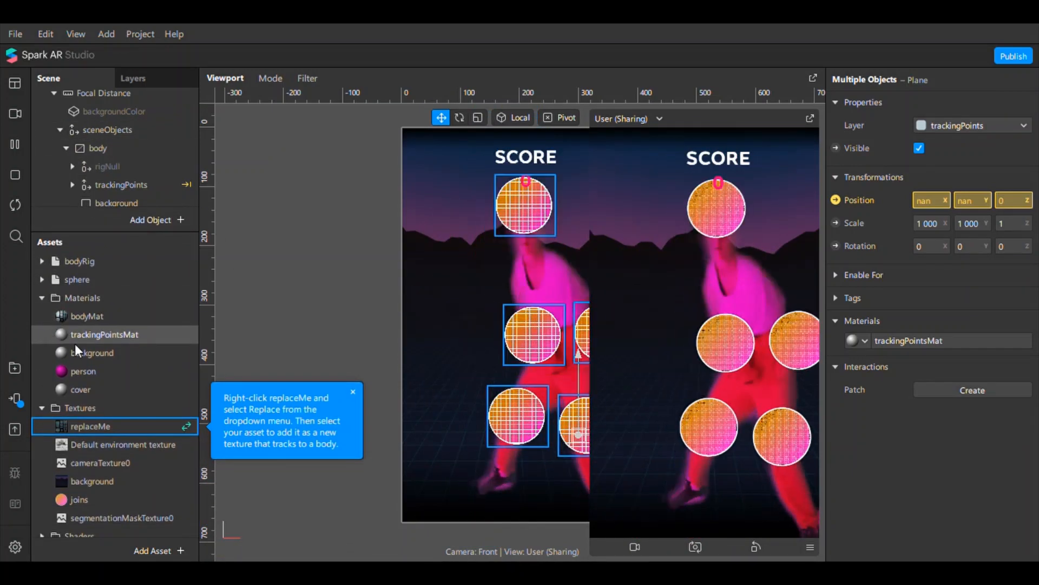
pyautogui.click(93, 353)
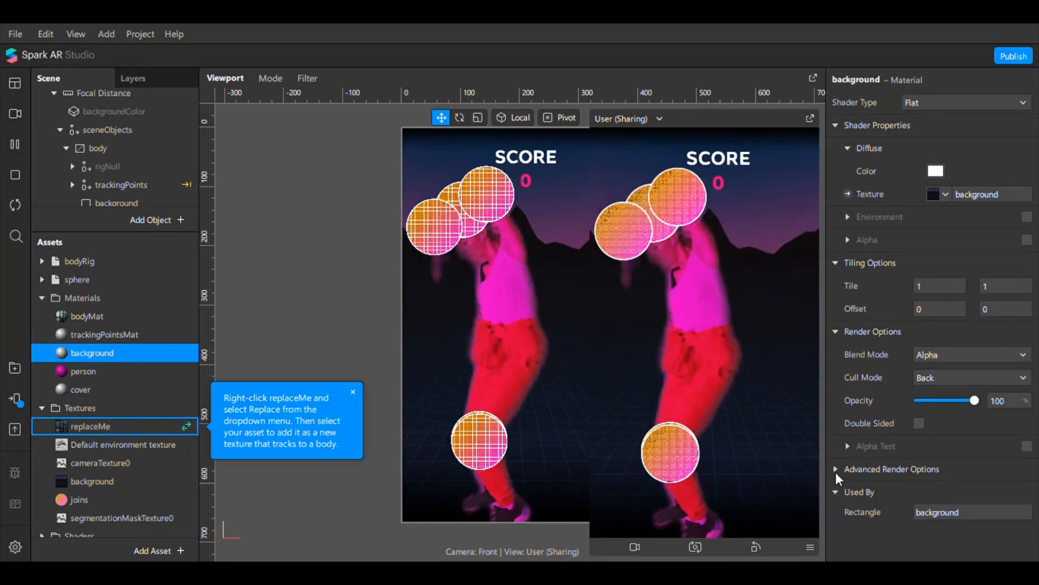
pyautogui.click(837, 470)
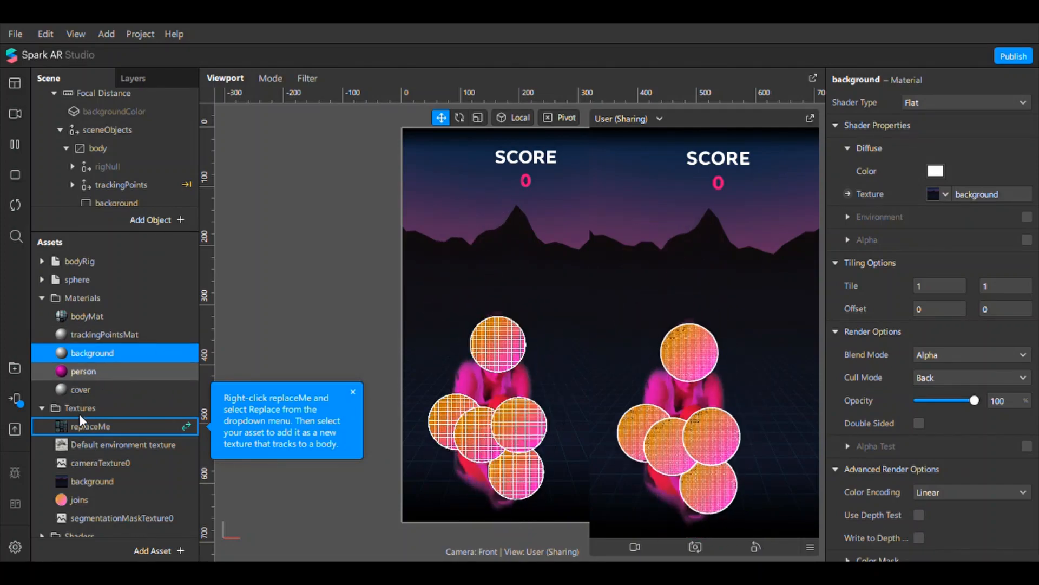
pyautogui.doubleClick(88, 376)
pyautogui.click(92, 354)
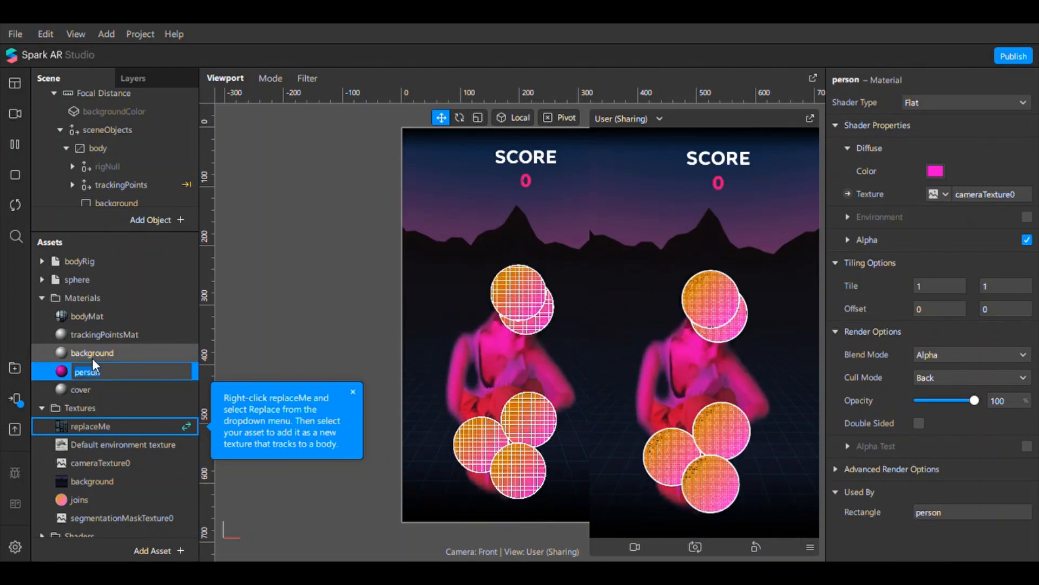
pyautogui.click(836, 469)
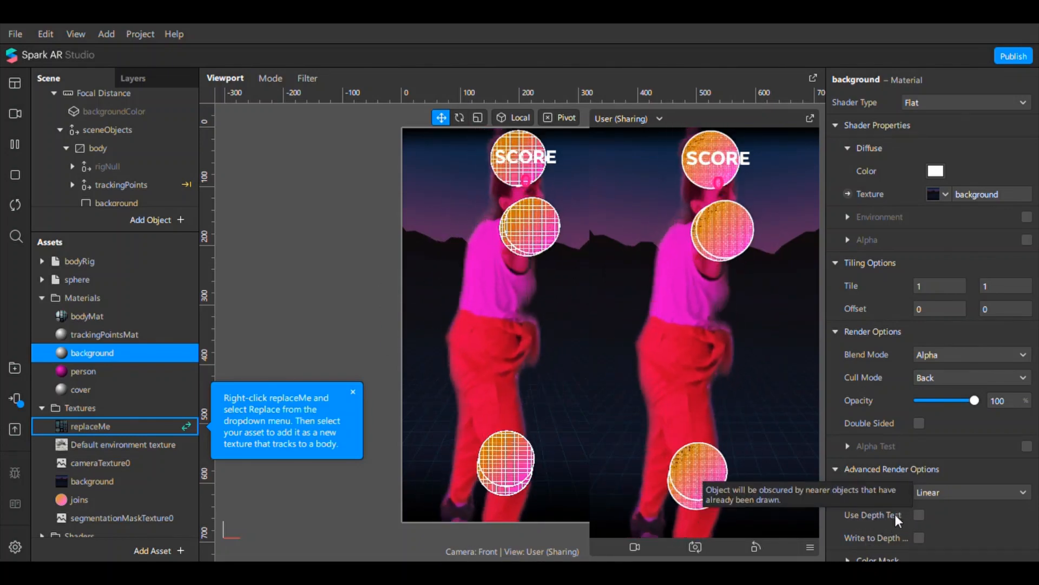
# Turn off writing to depth in the person material's advanced render options.
pyautogui.click(84, 371)
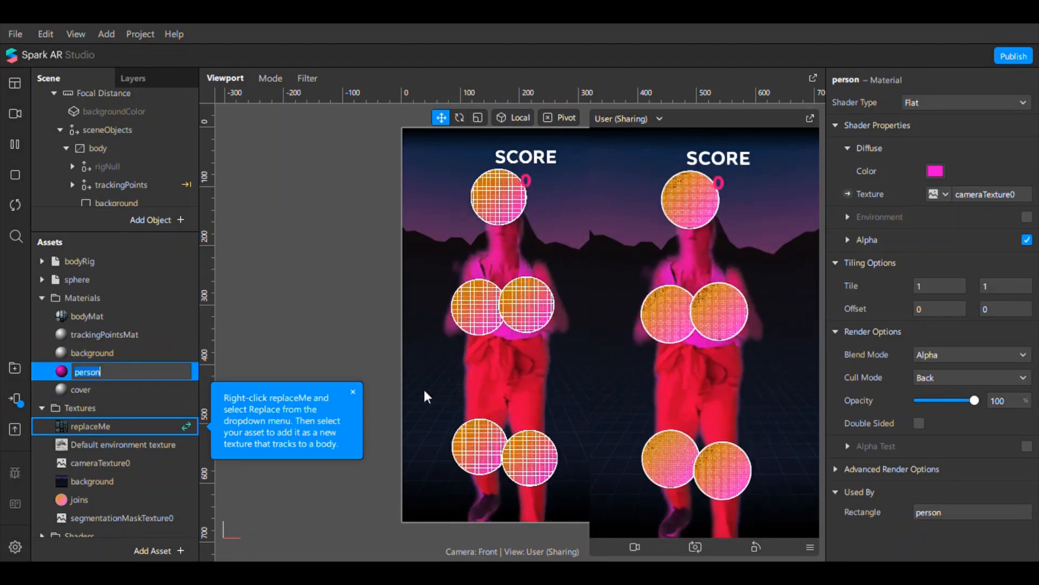
pyautogui.click(835, 469)
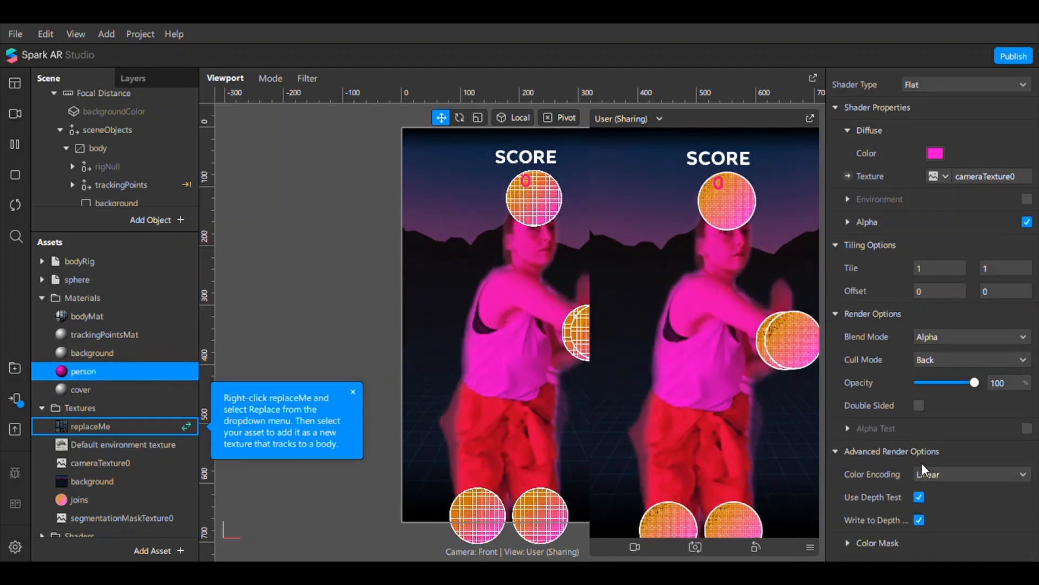
pyautogui.scroll(-2, 940, 362)
pyautogui.click(919, 481)
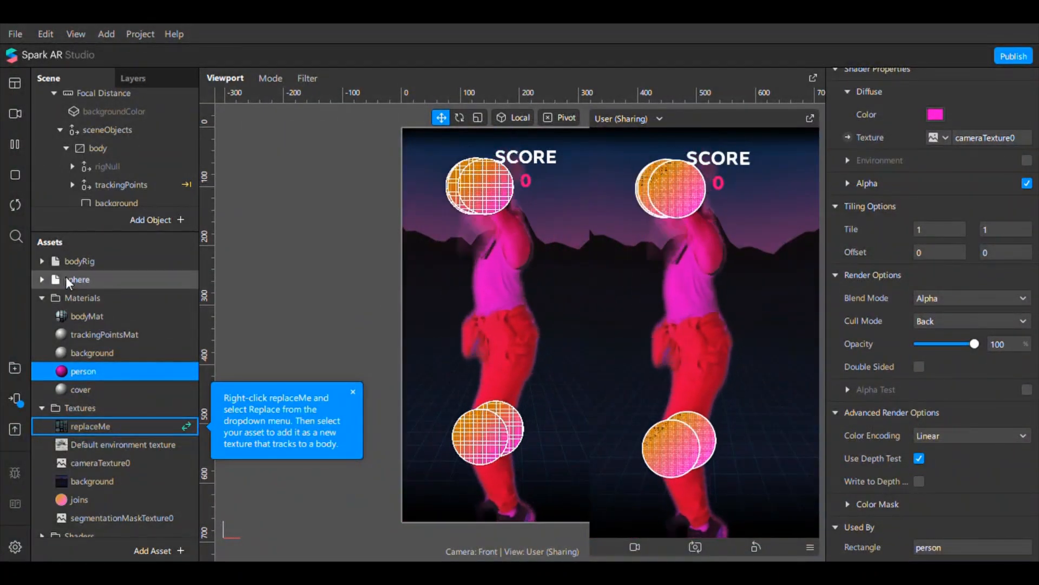
# Review the depth settings in the cover material's advanced render options.
pyautogui.doubleClick(81, 390)
pyautogui.press('Return')
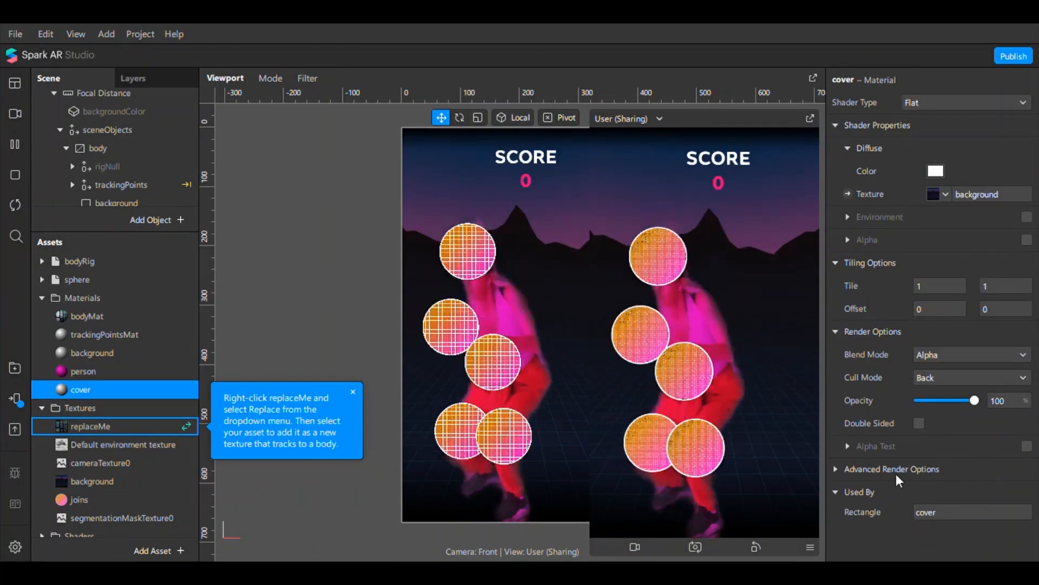
pyautogui.click(842, 469)
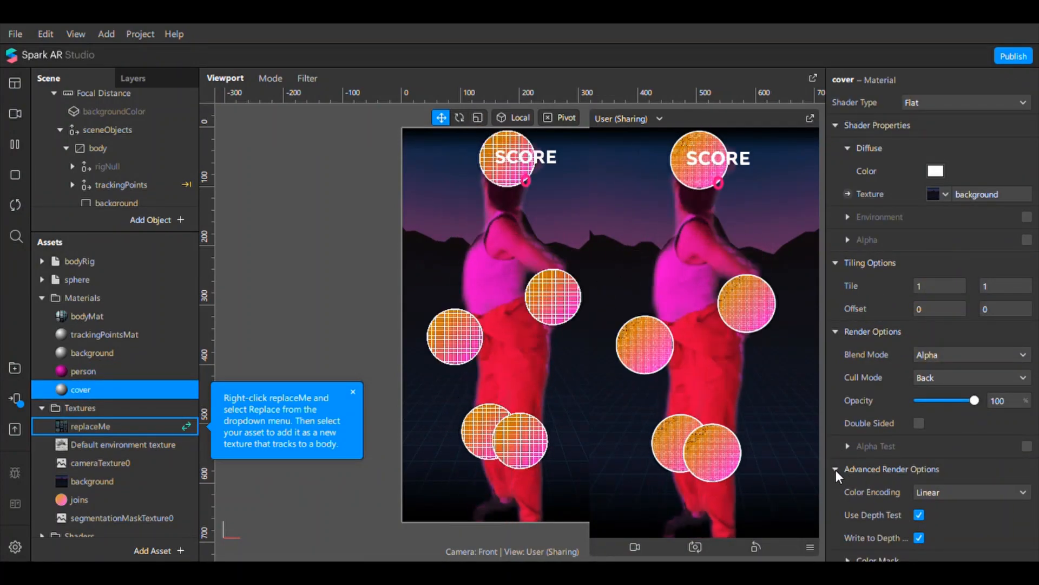
pyautogui.click(836, 469)
pyautogui.click(42, 297)
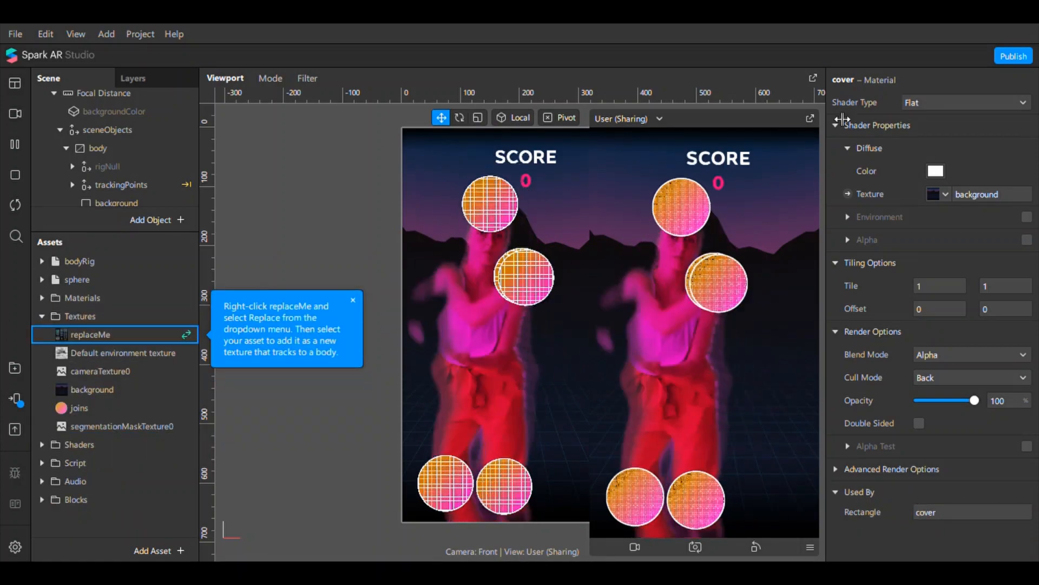
# Shrink the simulator preview and switch the viewport mode to editing 3D objects.
pyautogui.moveTo(599, 488); pyautogui.dragTo(715, 325)
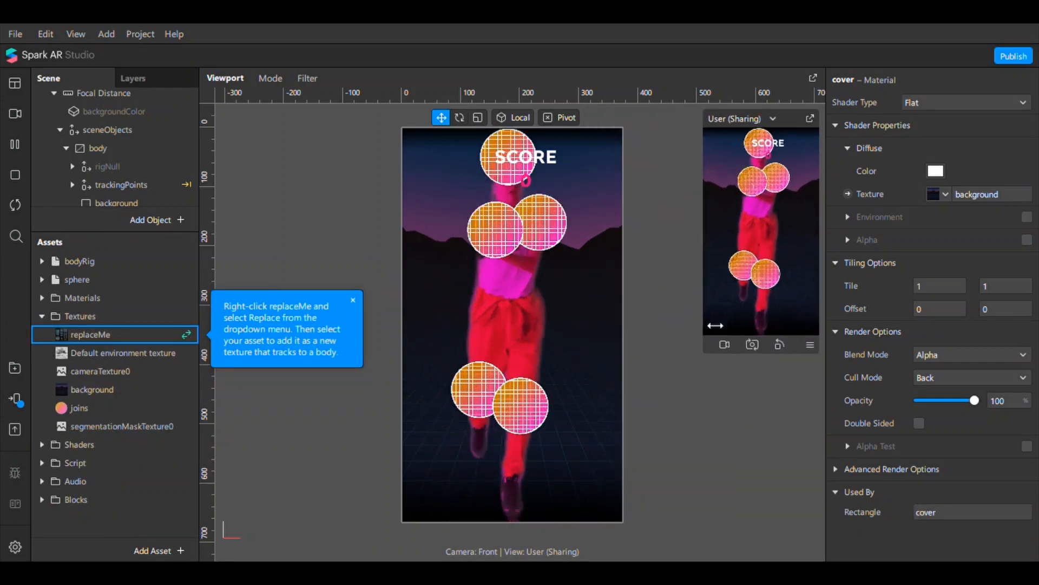
pyautogui.click(269, 78)
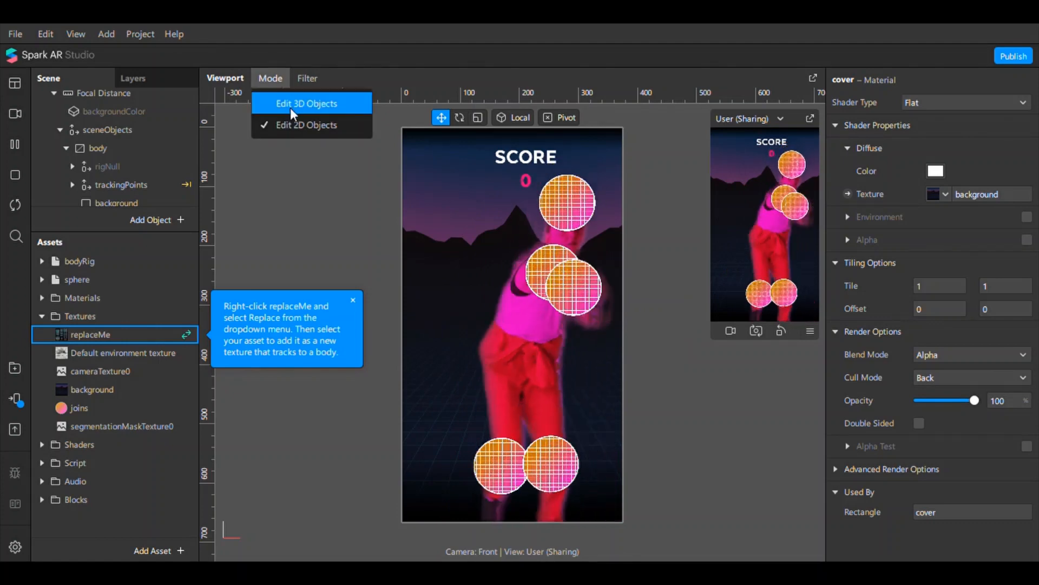
pyautogui.click(286, 106)
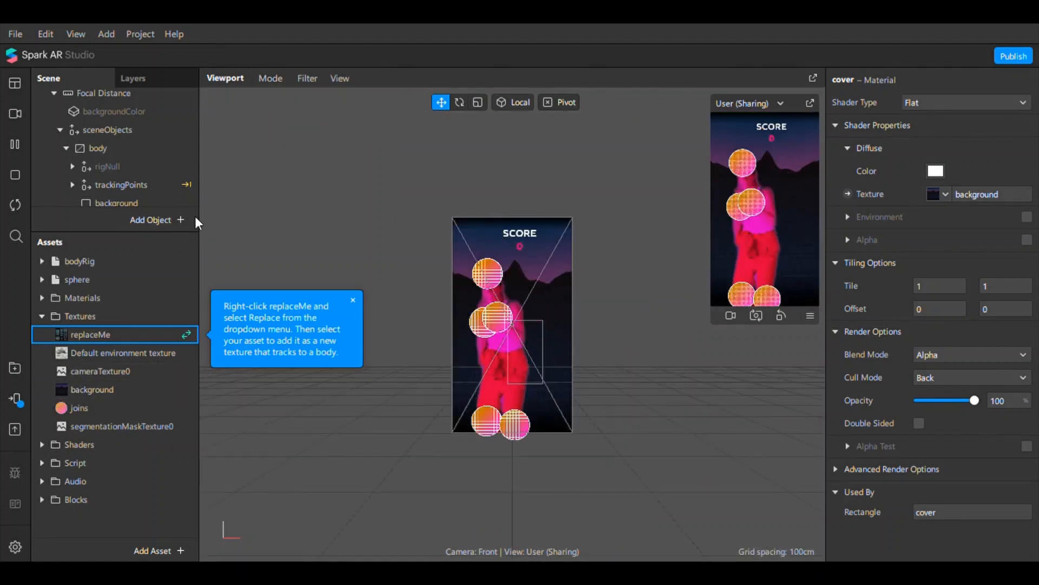
# Add the imported sphere asset to the scene inside body, between rigNull and trackingPoints.
pyautogui.doubleClick(82, 279)
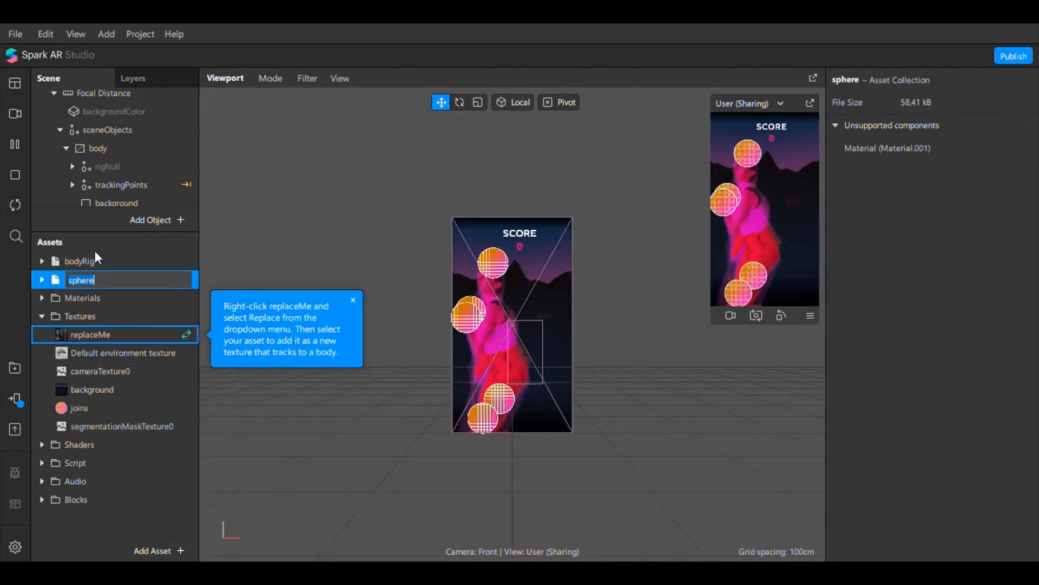
pyautogui.moveTo(101, 234); pyautogui.dragTo(95, 361)
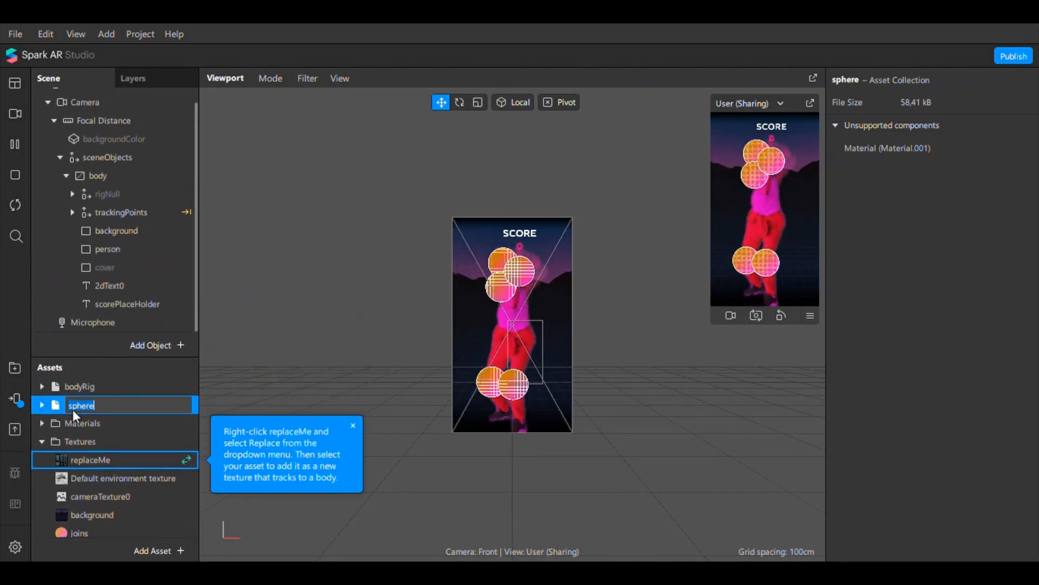
pyautogui.click(45, 404)
pyautogui.moveTo(52, 405); pyautogui.dragTo(105, 178)
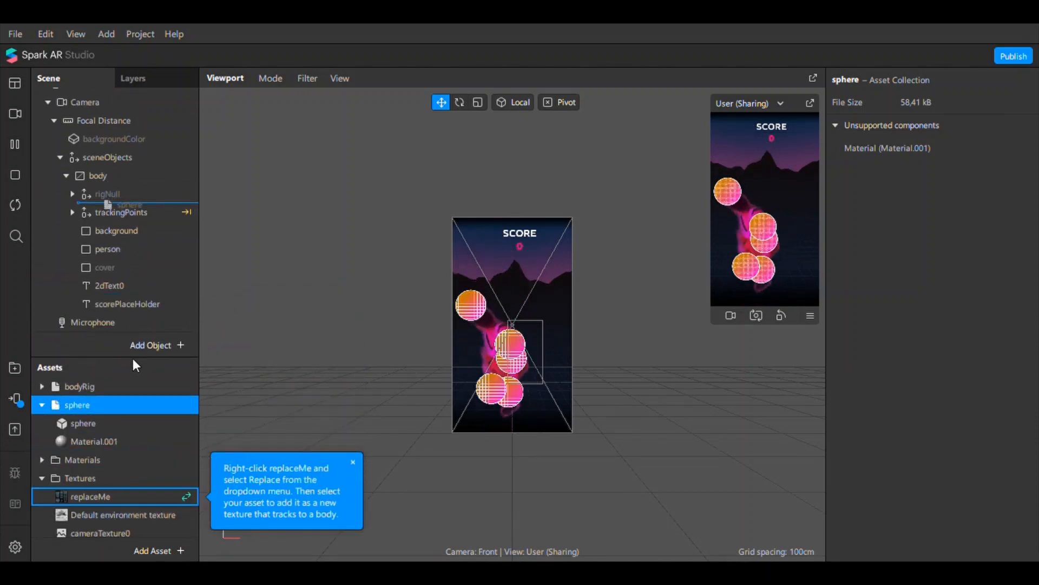
pyautogui.moveTo(135, 353); pyautogui.dragTo(138, 342)
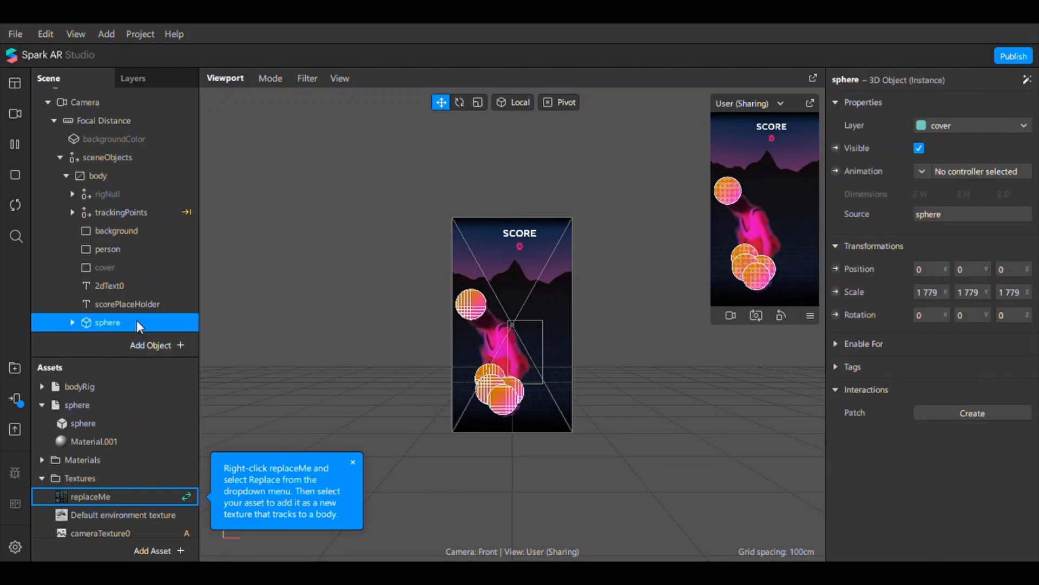
pyautogui.moveTo(144, 206); pyautogui.dragTo(141, 200)
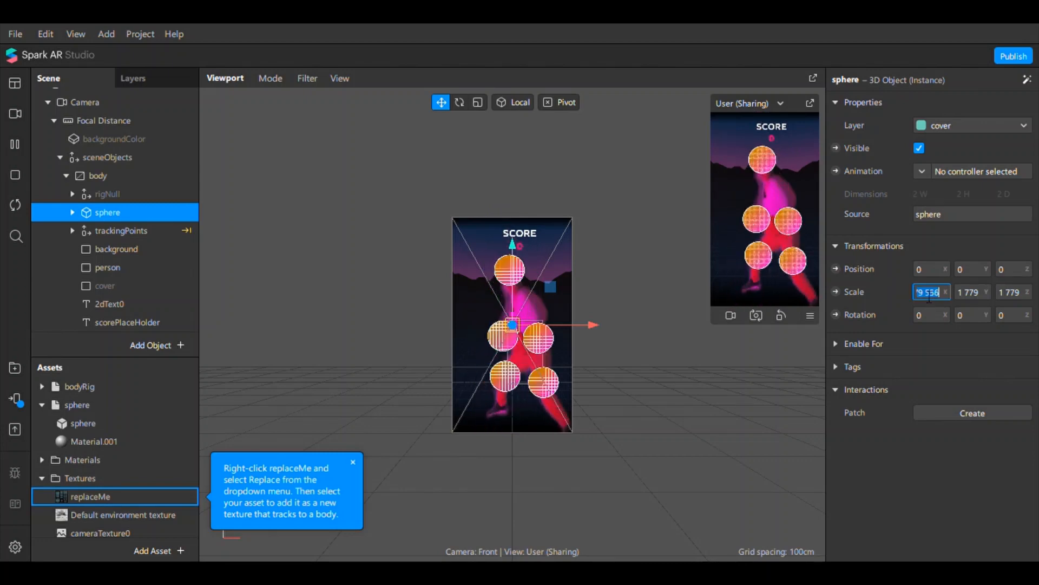
# Set the sphere's X, Y and Z scale to 60.
pyautogui.press('Return')
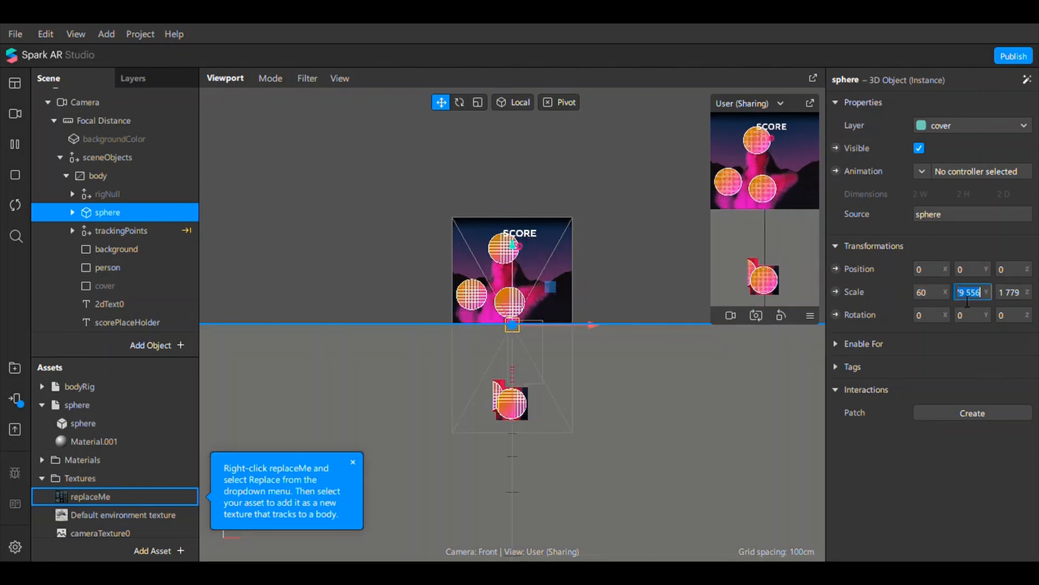
pyautogui.press('Return')
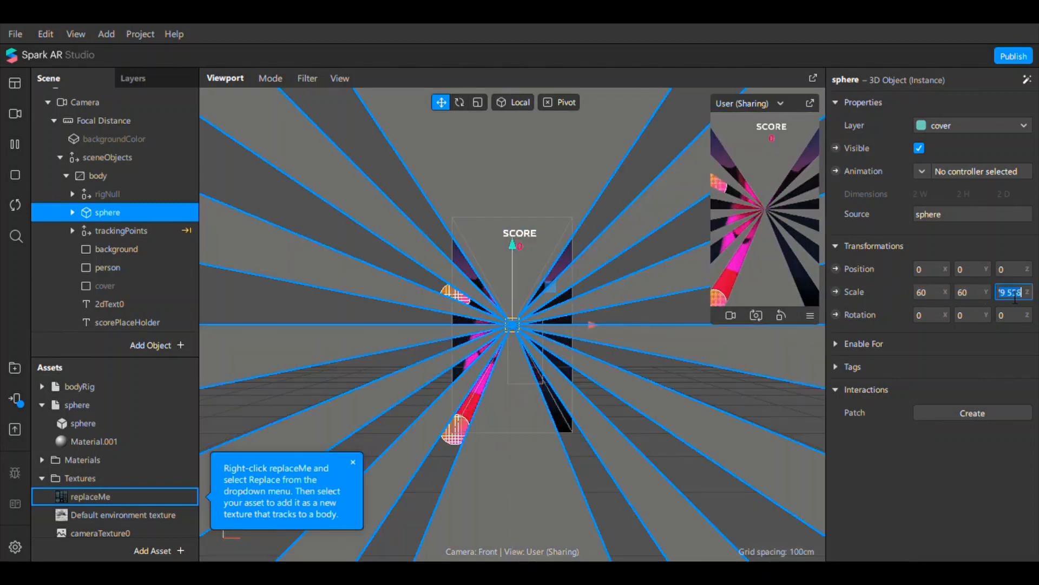
pyautogui.click(1015, 299)
pyautogui.write('60')
pyautogui.press('Return')
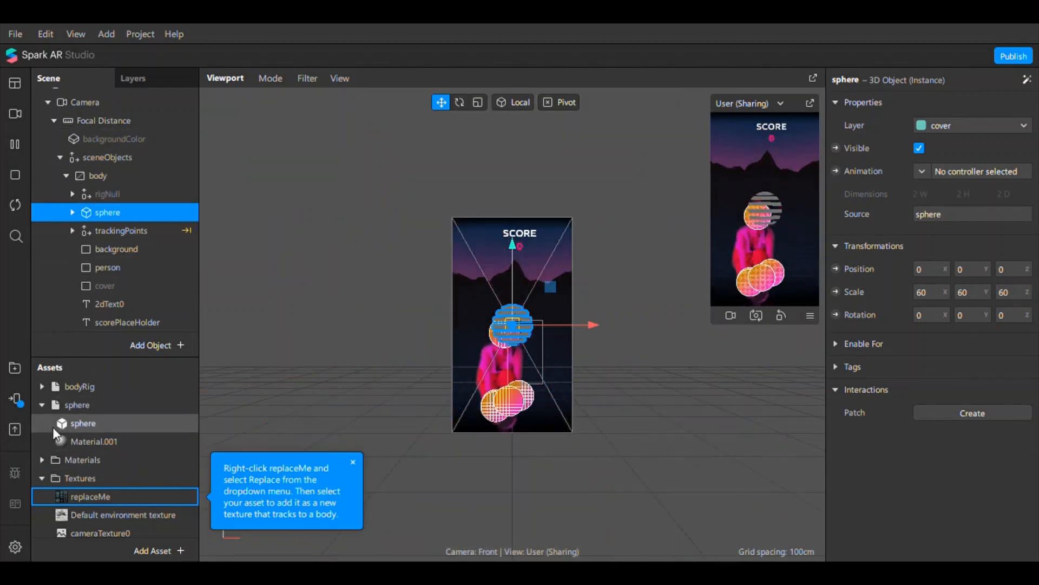
# Set the sphere's Material.001 albedo color to blue and its roughness to 14%.
pyautogui.click(96, 441)
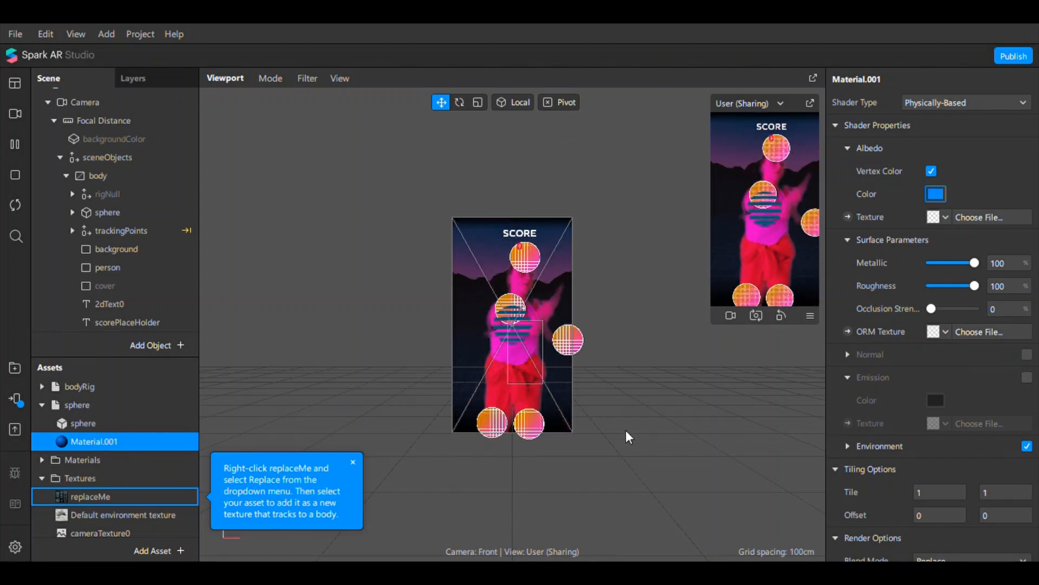
pyautogui.moveTo(974, 285); pyautogui.dragTo(938, 282)
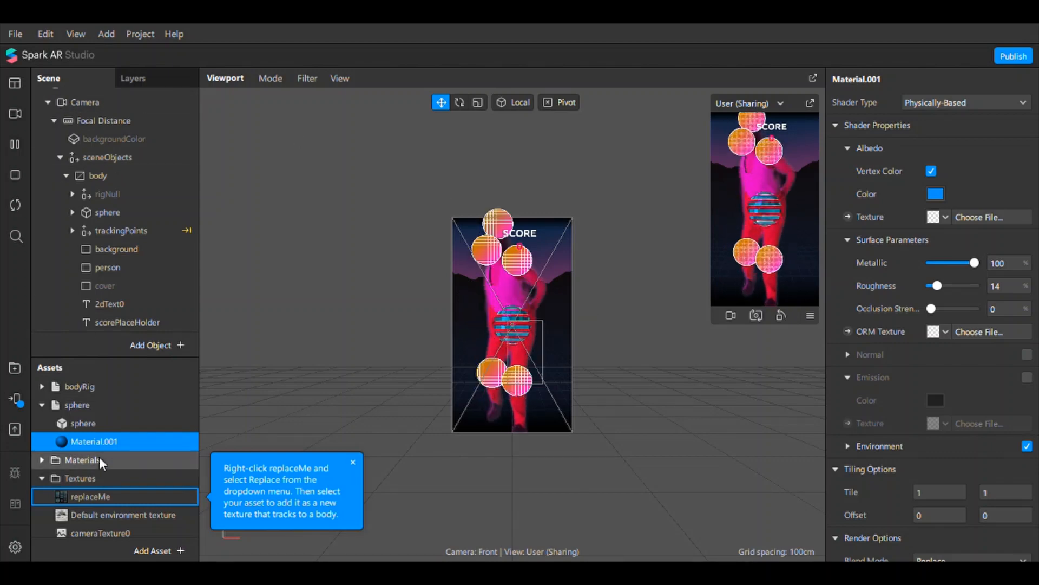
pyautogui.click(42, 405)
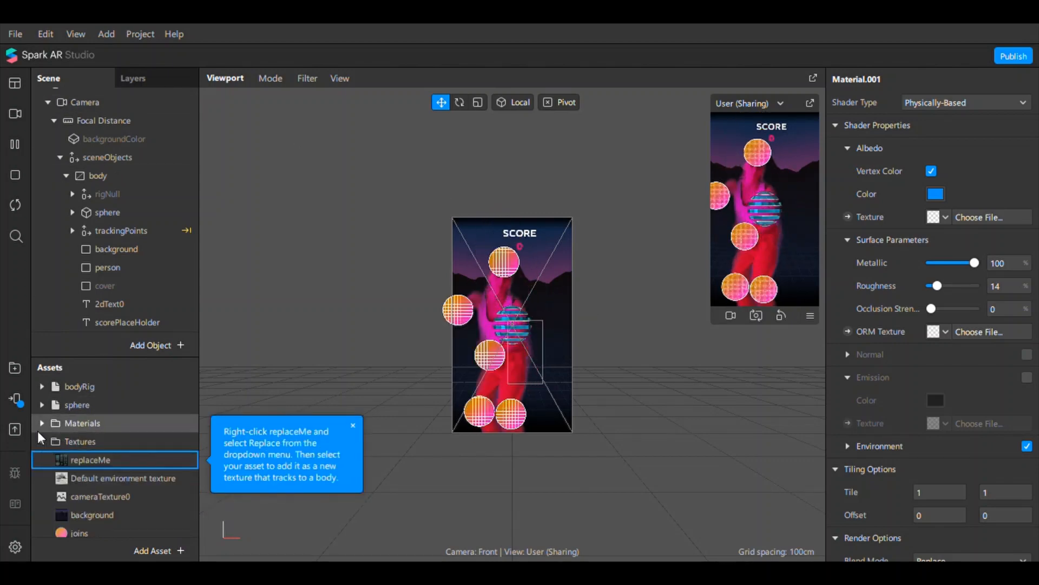
# Enable Alpha Test on the trackingPointsMat material.
pyautogui.click(41, 422)
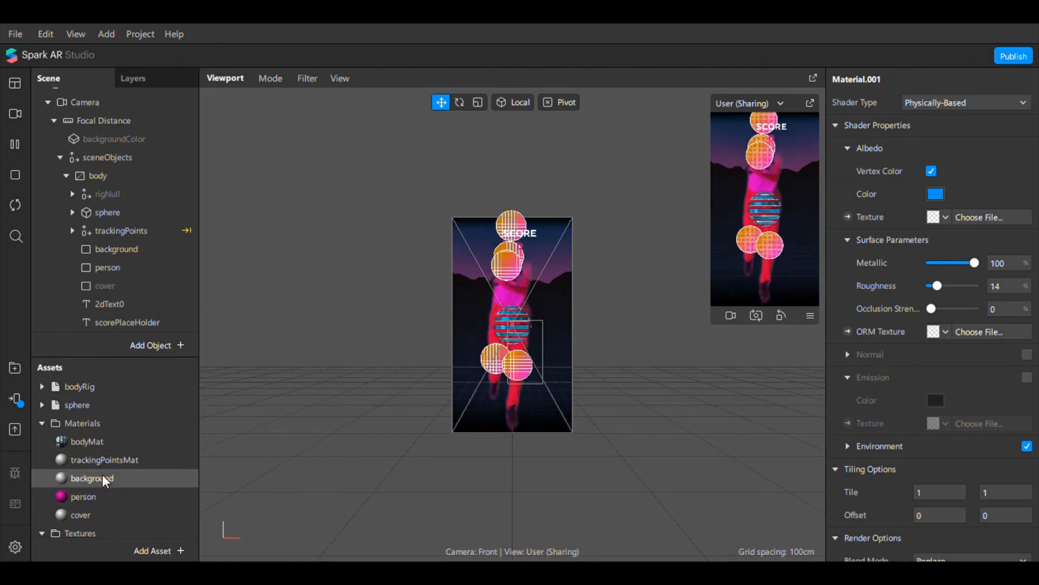
pyautogui.scroll(-1, 103, 471)
pyautogui.click(115, 430)
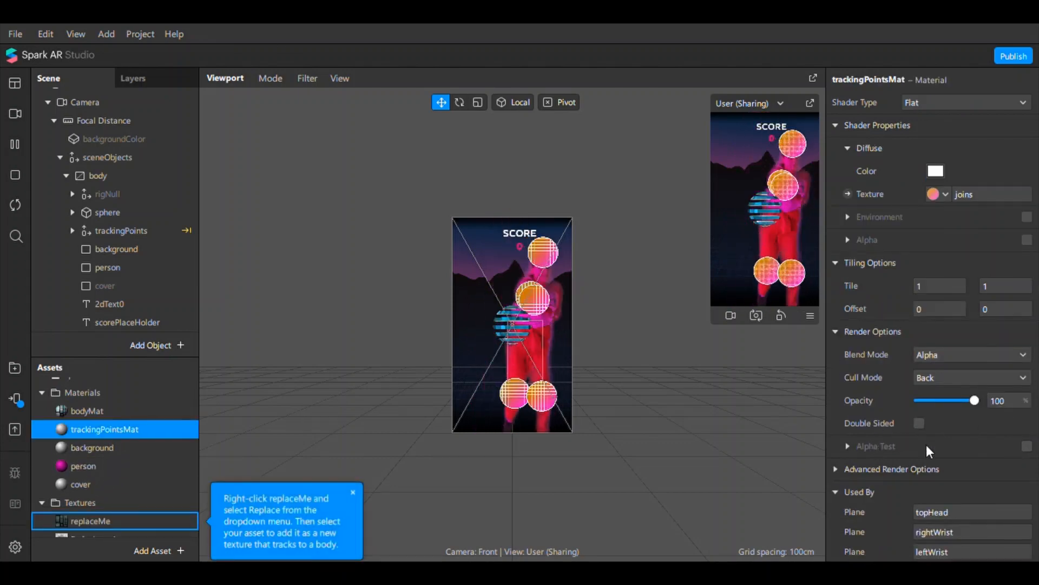
pyautogui.click(1026, 446)
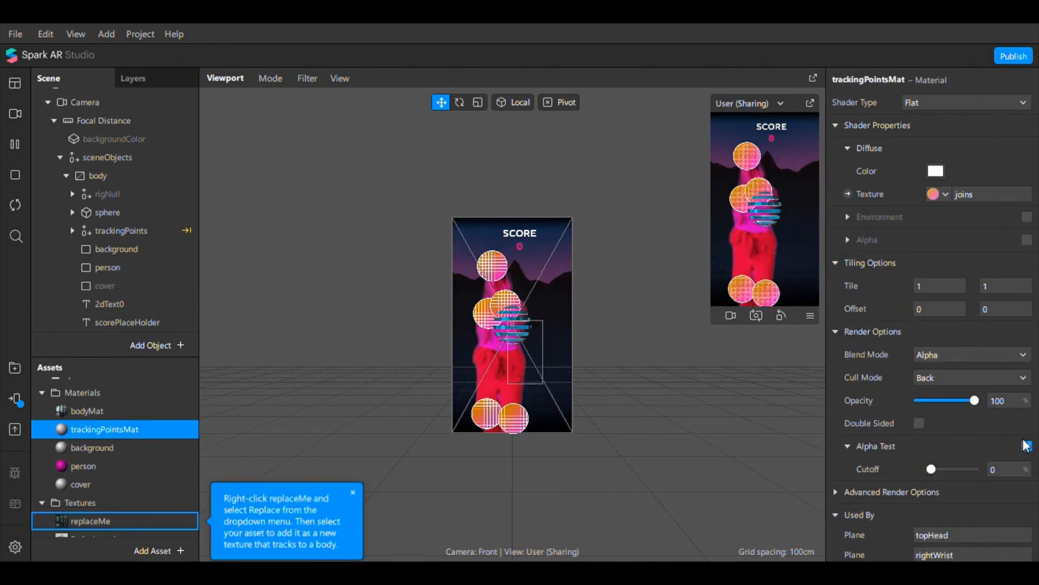
pyautogui.click(41, 393)
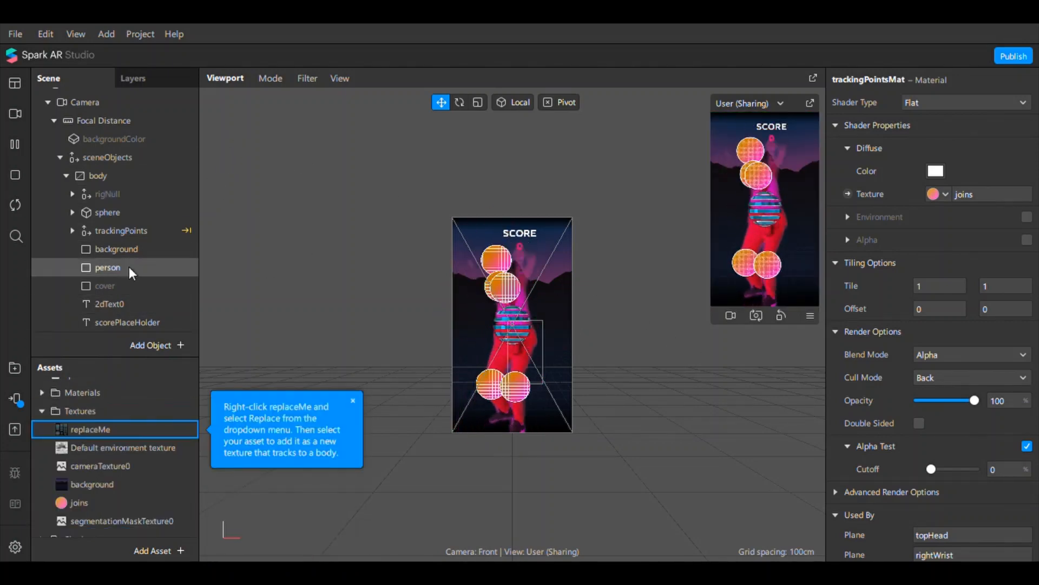
# Move the sphere back along its Z axis to a position of about -109.7.
pyautogui.click(107, 212)
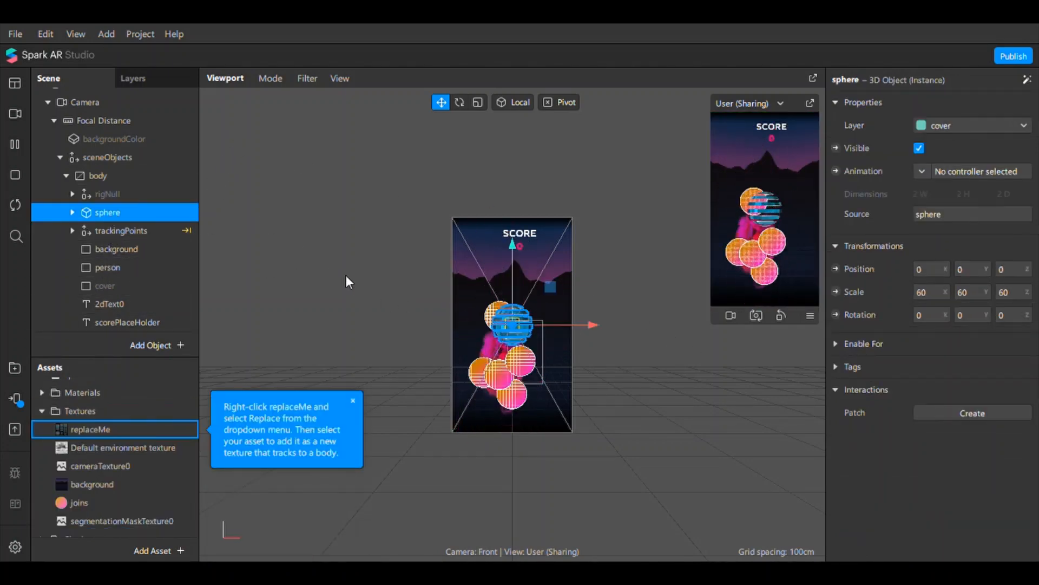
pyautogui.moveTo(347, 281); pyautogui.dragTo(406, 334, button='right')
pyautogui.moveTo(277, 330); pyautogui.dragTo(304, 325, button='right')
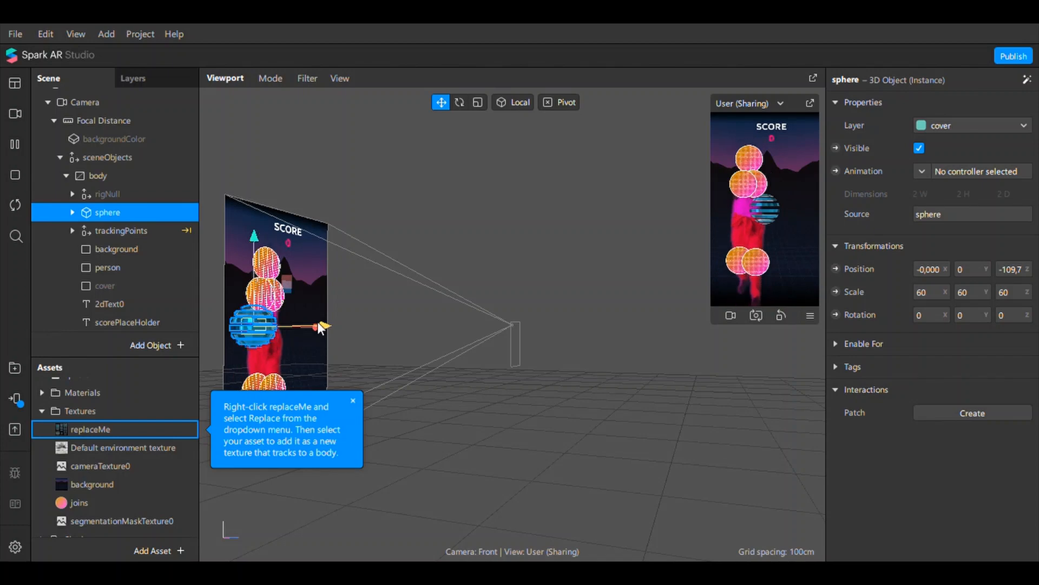
# Create a new layer for the sphere and open the project's list of layers.
pyautogui.click(948, 135)
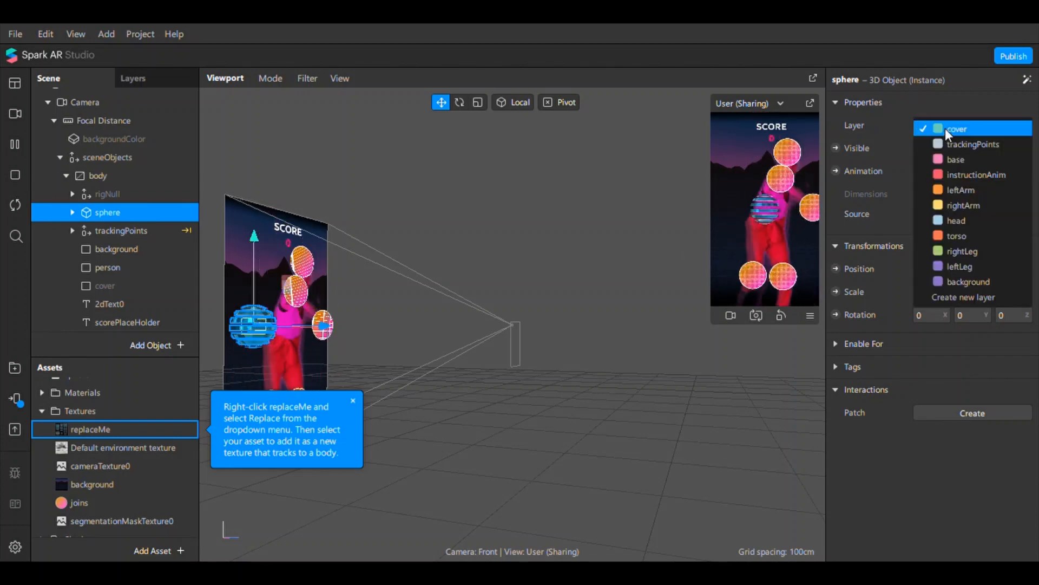
pyautogui.click(949, 295)
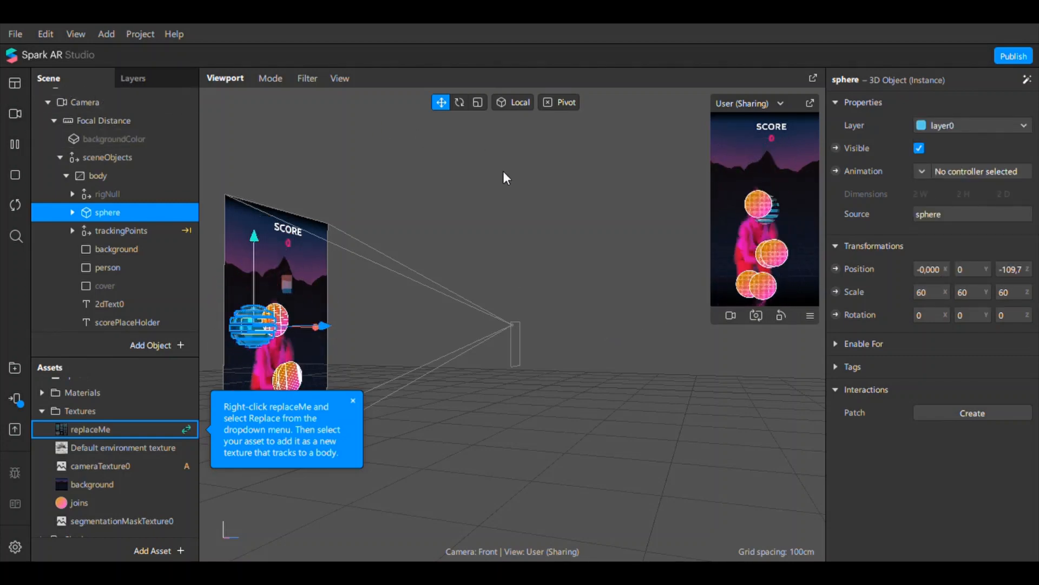
pyautogui.click(133, 80)
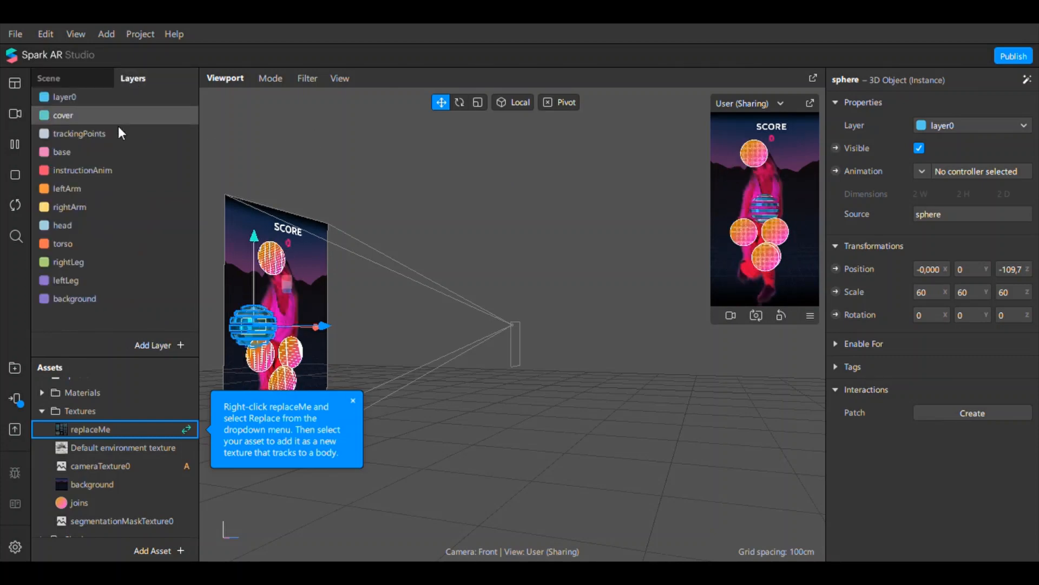
# Rename layer0 to sphere in the project's layers and check it against the scene object order.
pyautogui.click(83, 103)
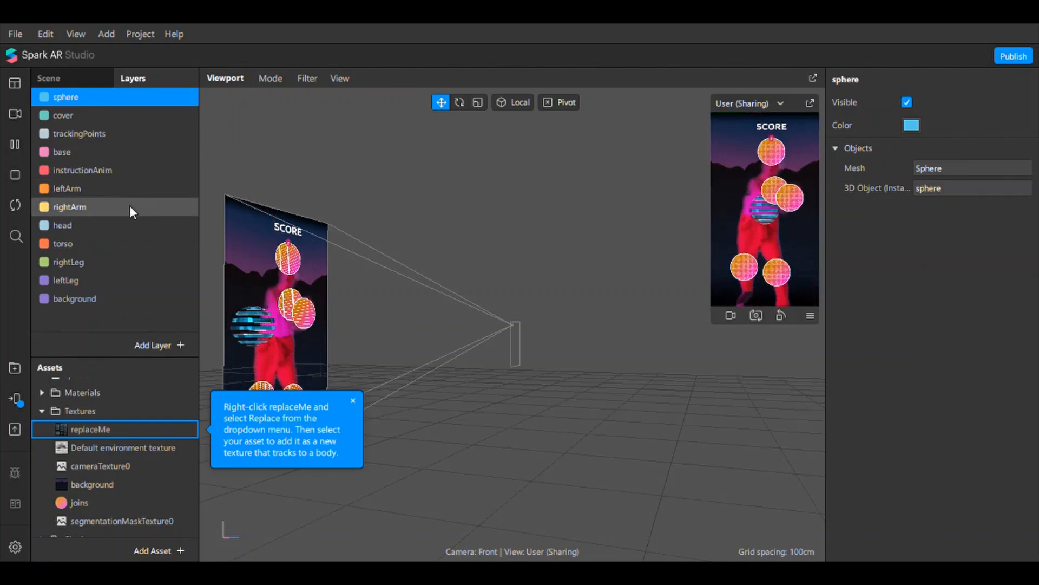
pyautogui.click(66, 83)
pyautogui.scroll(-1, 115, 275)
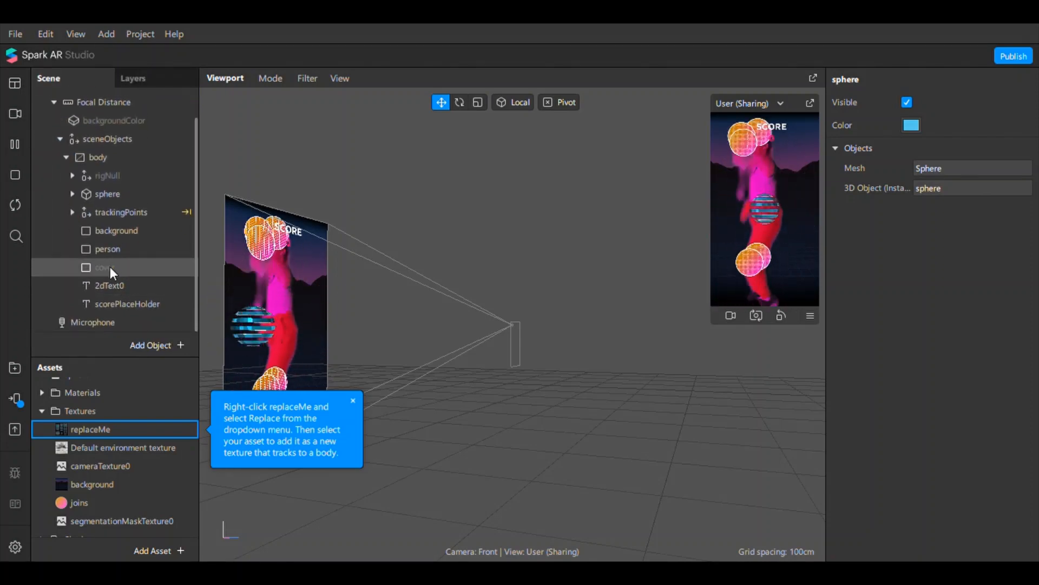
pyautogui.click(135, 78)
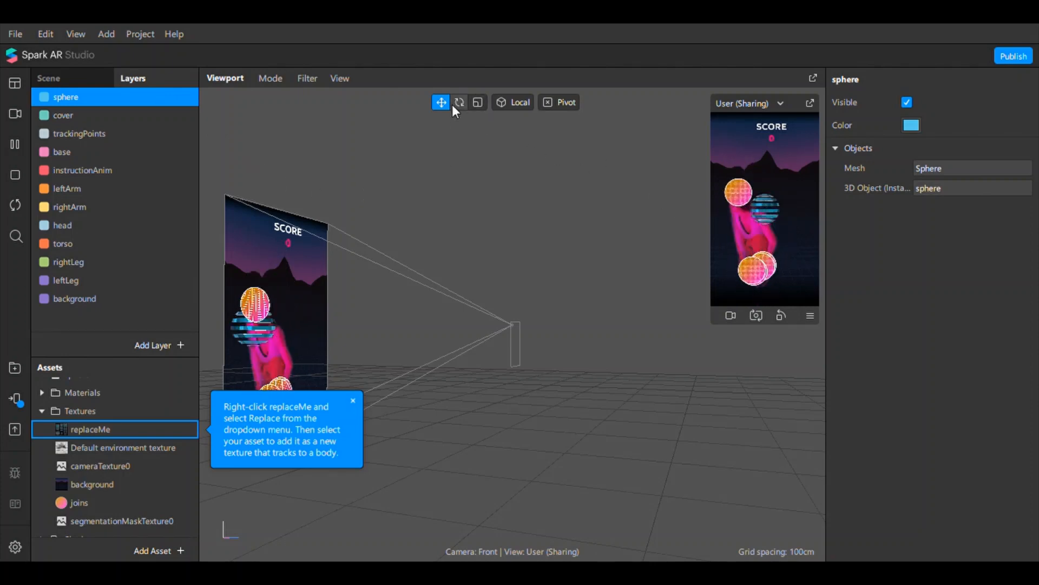
# Switch the viewport to 2D editing mode and select the sphere object in the scene.
pyautogui.click(271, 79)
pyautogui.click(311, 125)
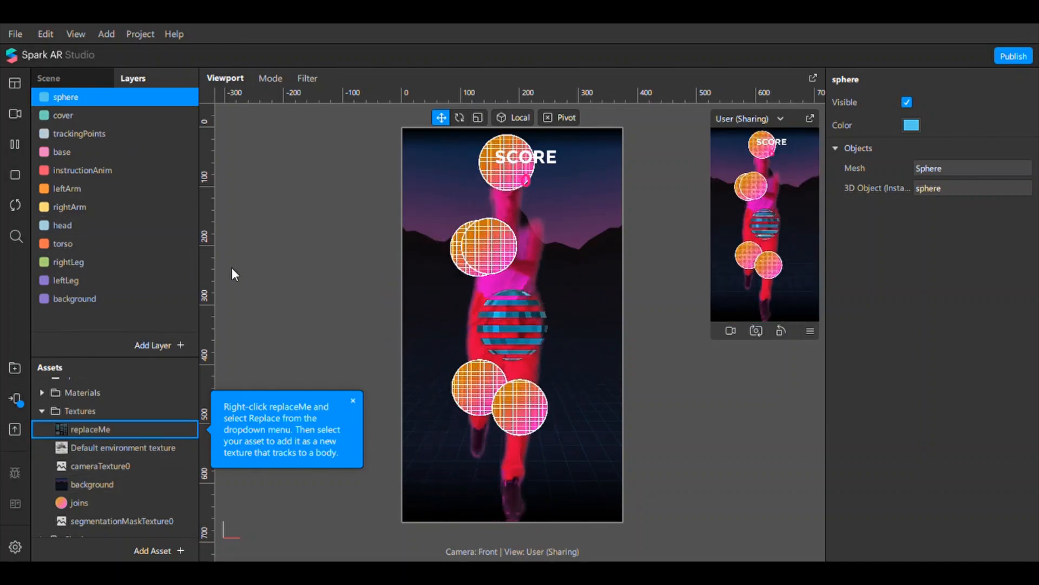
pyautogui.click(84, 82)
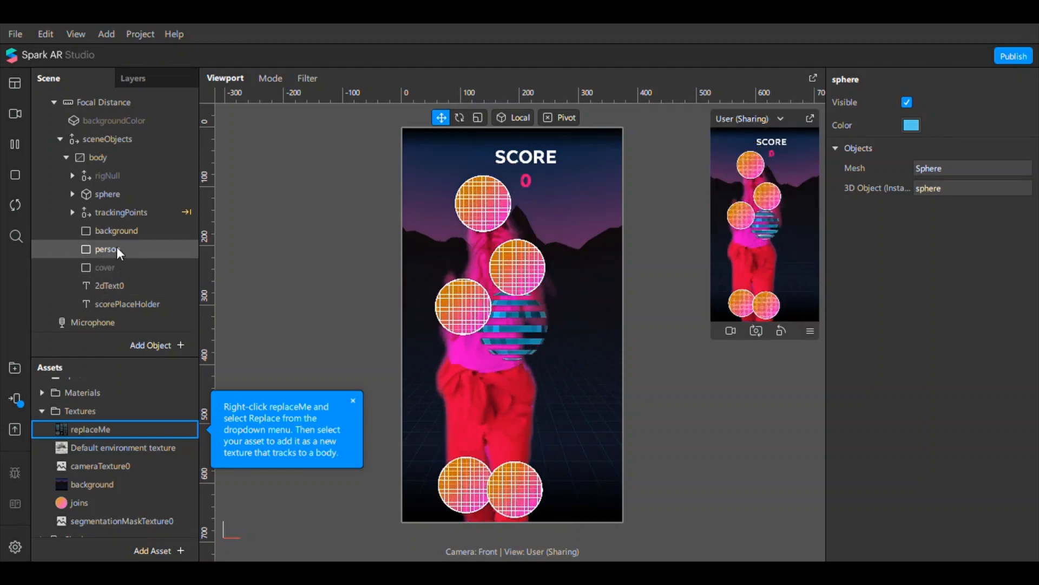
pyautogui.click(107, 194)
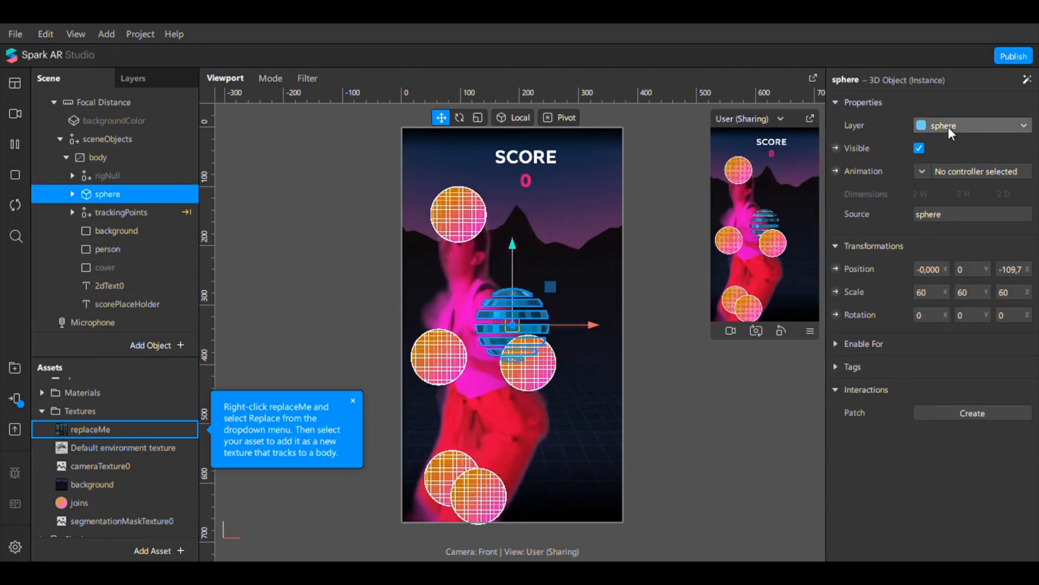
# Try the base and trackingPoints layers for the sphere, and assign it to the cover layer.
pyautogui.click(1007, 126)
pyautogui.click(896, 136)
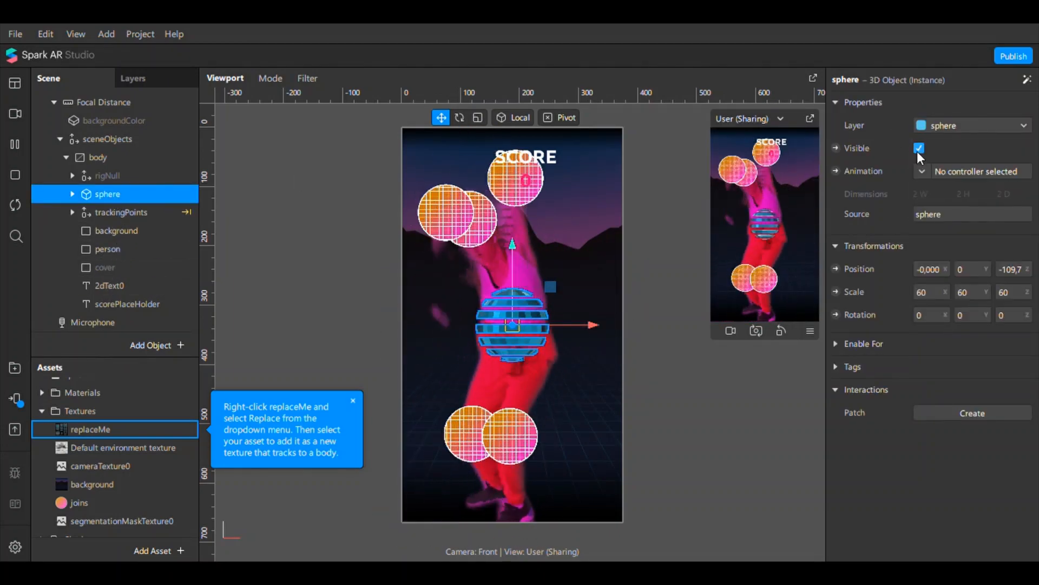
pyautogui.click(929, 128)
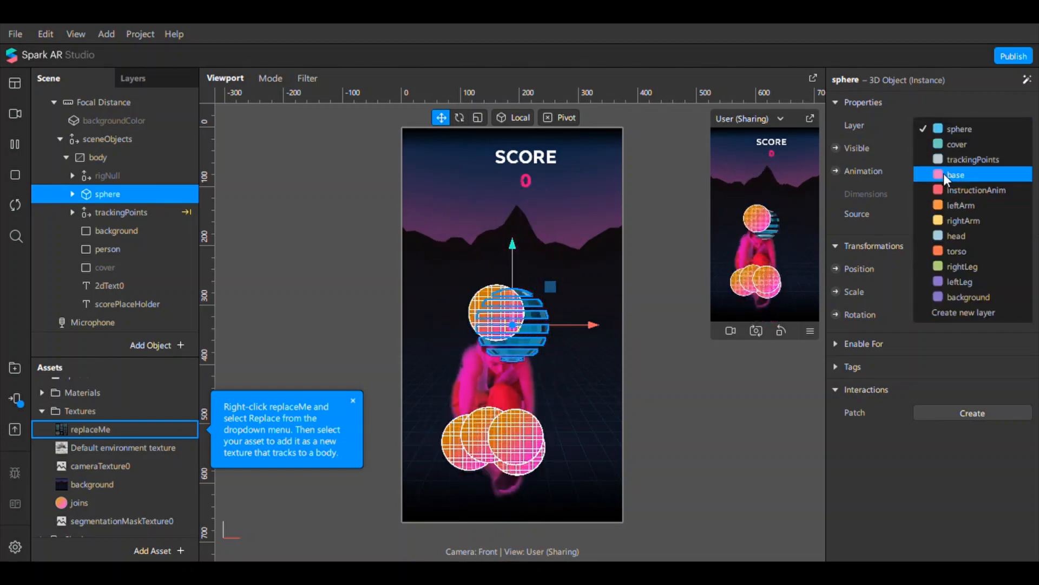
pyautogui.click(943, 174)
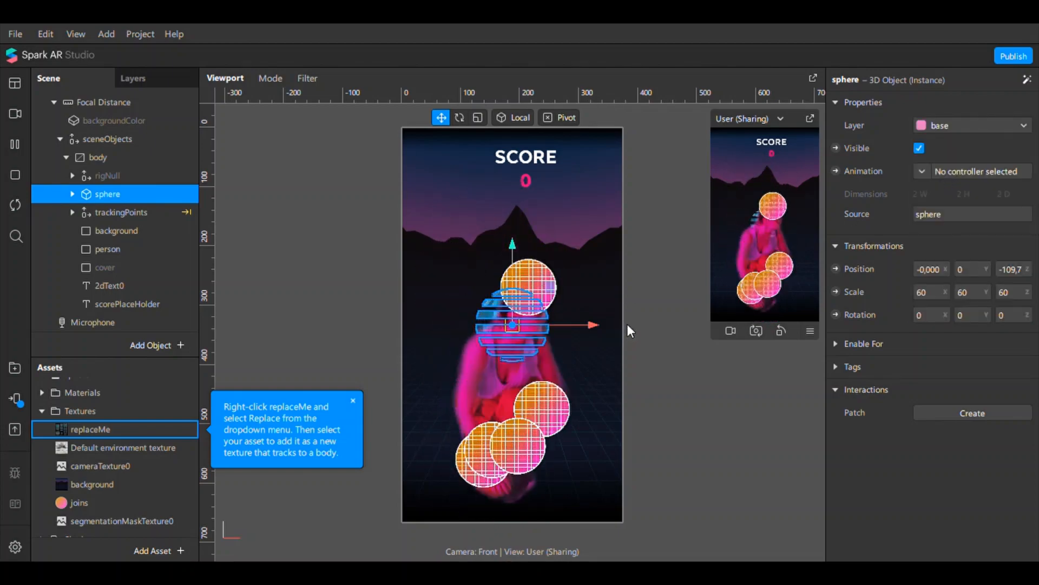
pyautogui.click(970, 126)
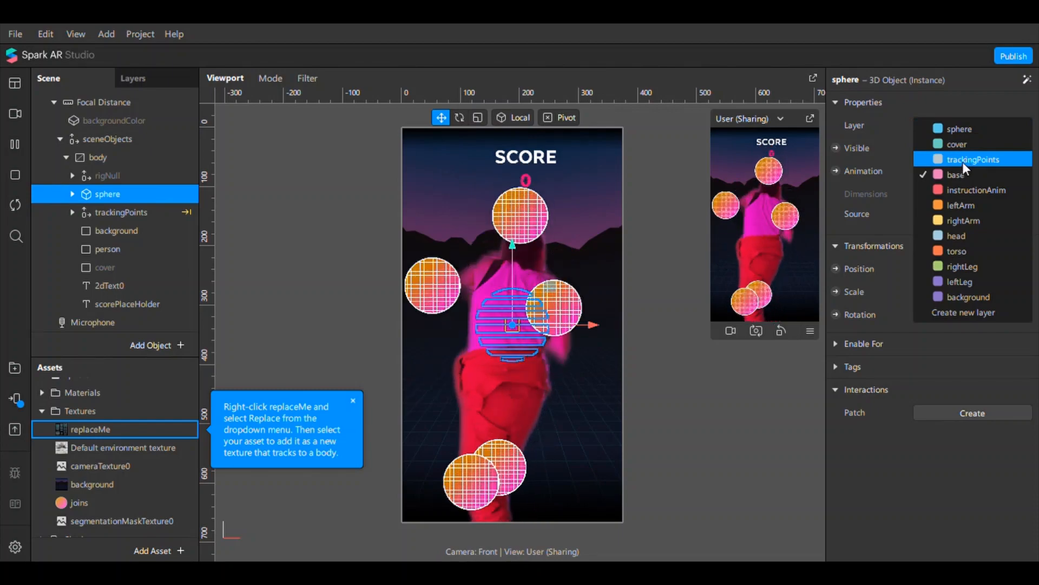
pyautogui.click(965, 170)
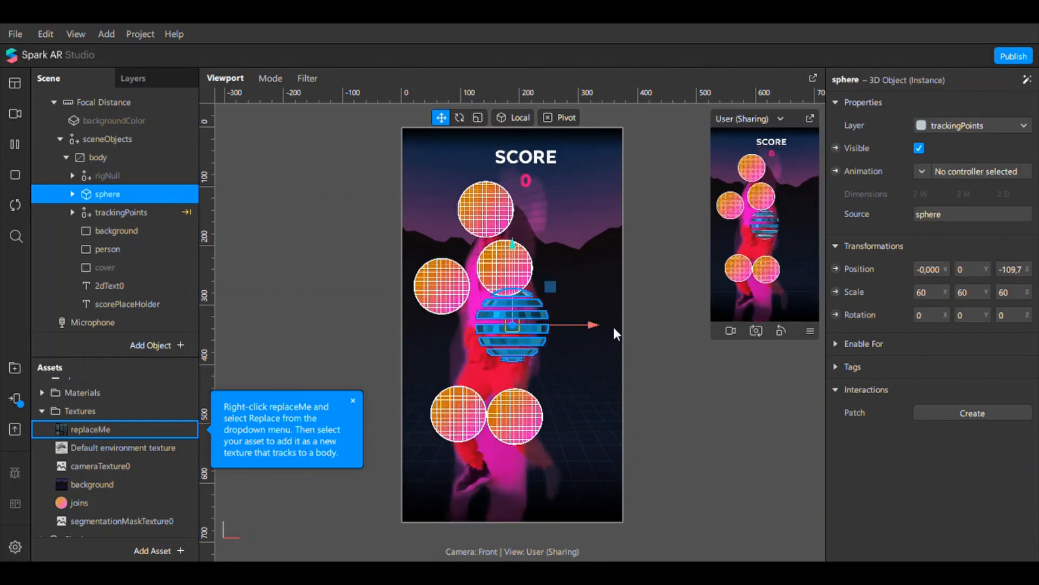
pyautogui.click(969, 130)
pyautogui.click(964, 148)
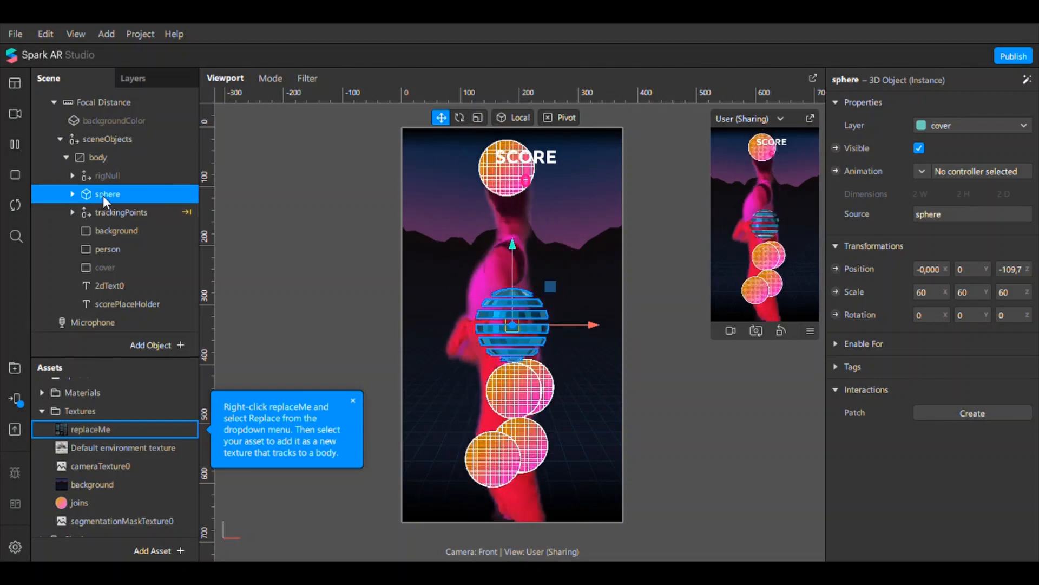
# Try the sphere below trackingPoints in the body group and return it above.
pyautogui.moveTo(103, 196); pyautogui.dragTo(99, 231)
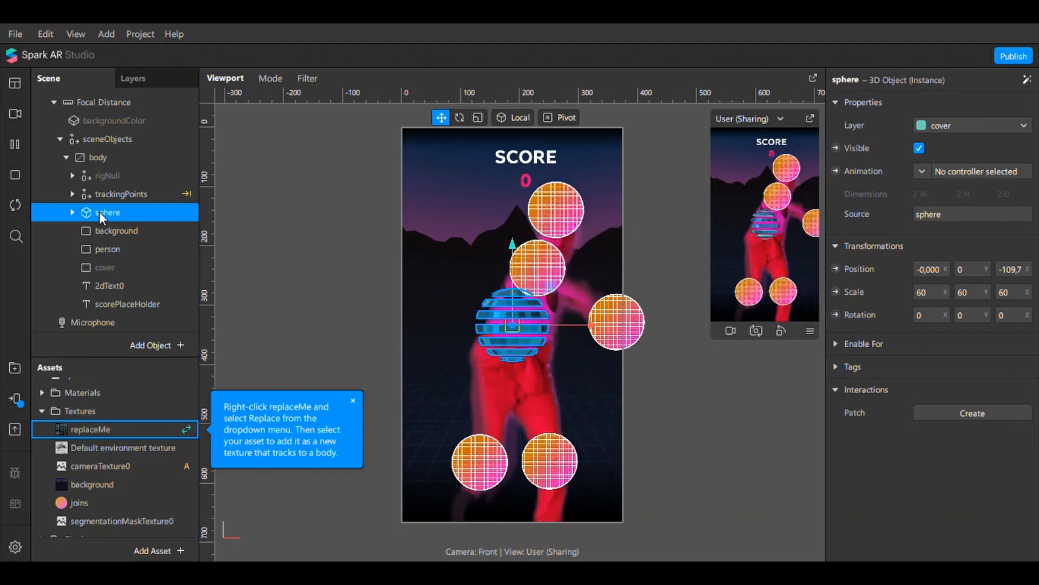
pyautogui.moveTo(98, 214); pyautogui.dragTo(97, 184)
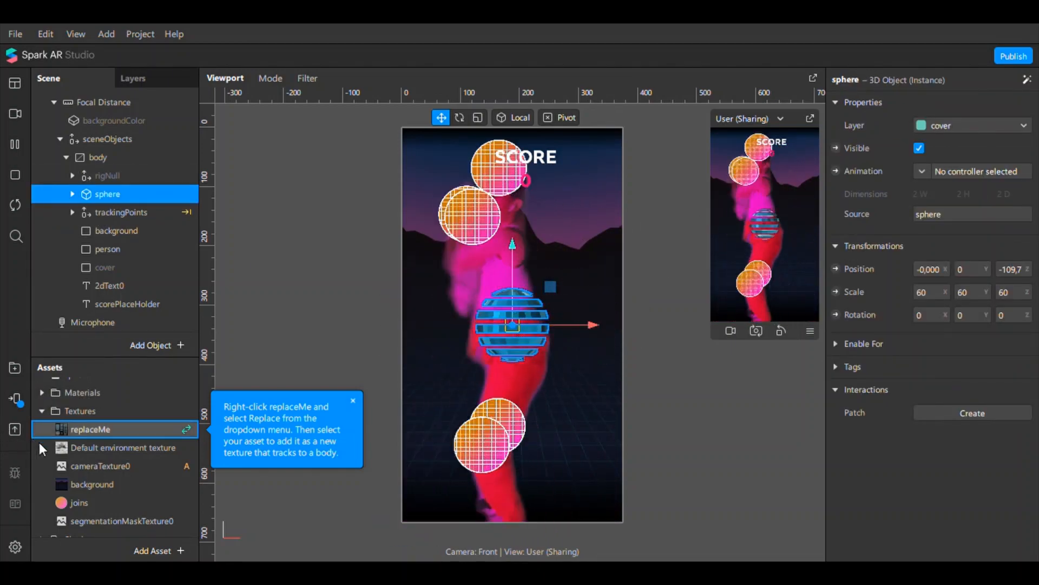
# Examine the advanced render options of the trackingPointsMat material.
pyautogui.scroll(-3, 77, 460)
pyautogui.scroll(5, 68, 475)
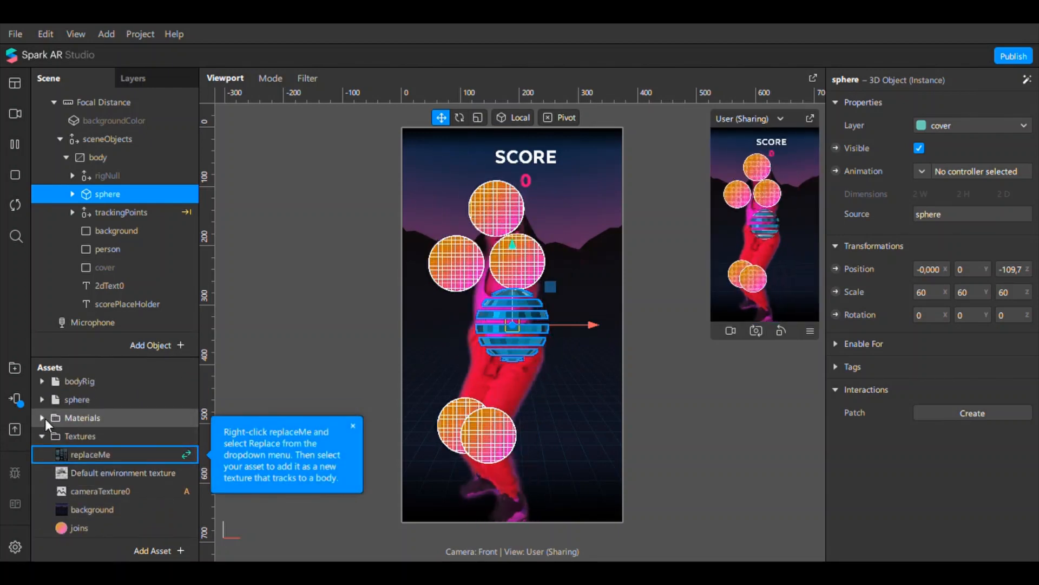
pyautogui.click(44, 418)
pyautogui.scroll(-2, 139, 473)
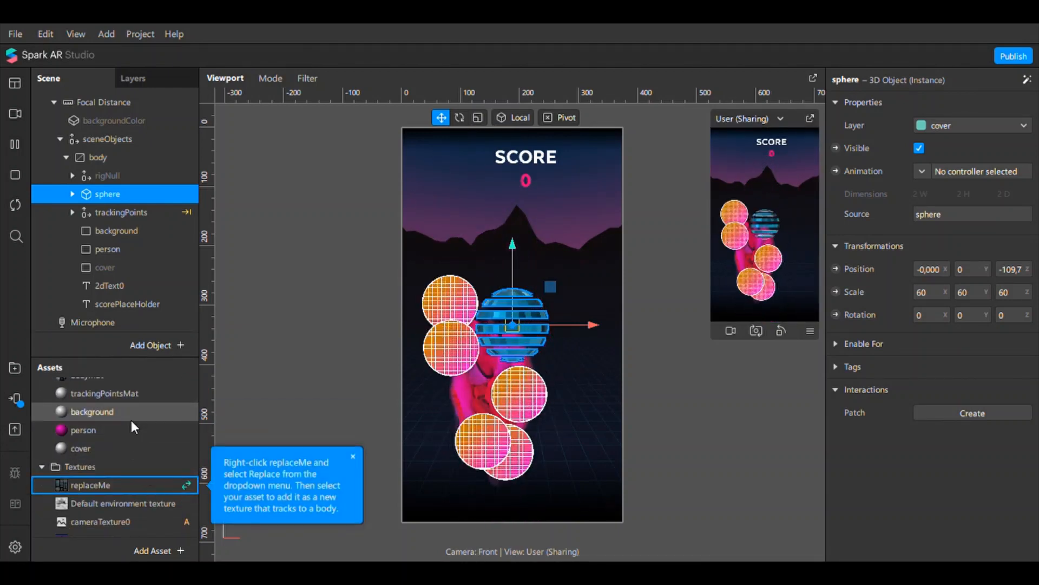
pyautogui.click(123, 392)
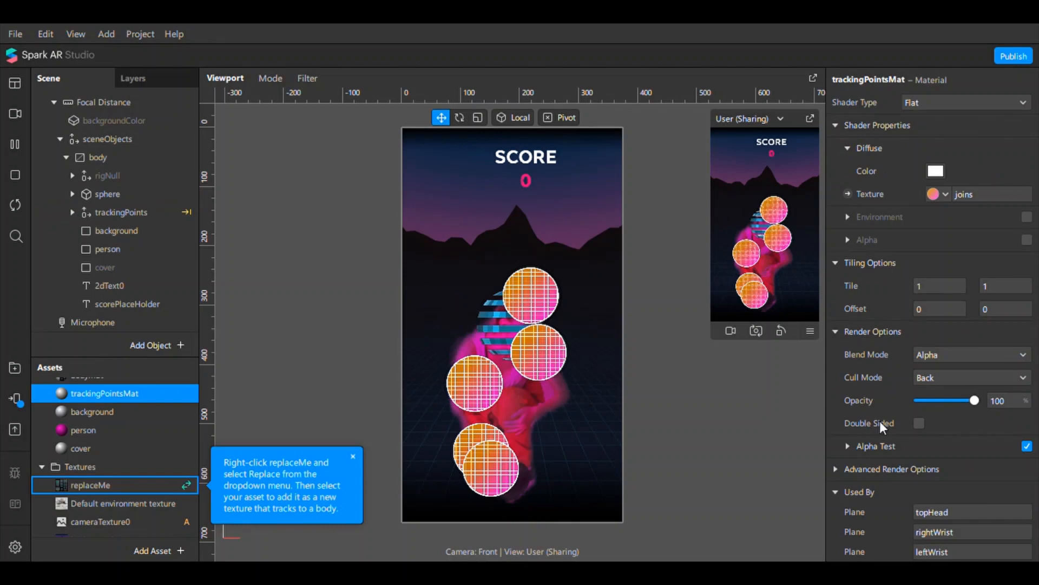
pyautogui.click(837, 468)
pyautogui.scroll(-3, 920, 509)
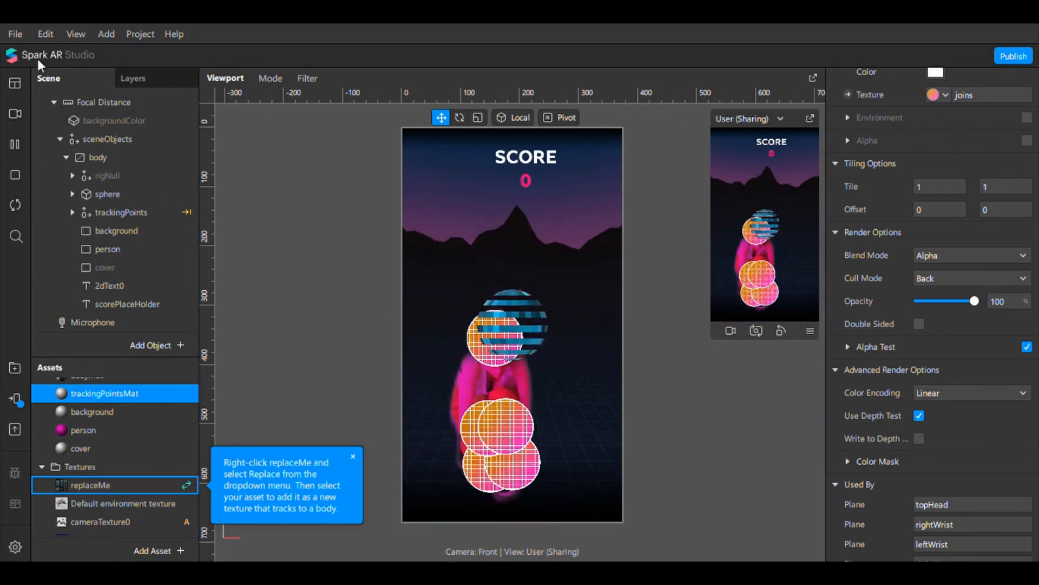
# Show the Patch Editor, dismiss the replaceMe tip and display the patch map.
pyautogui.click(44, 39)
pyautogui.moveTo(76, 36)
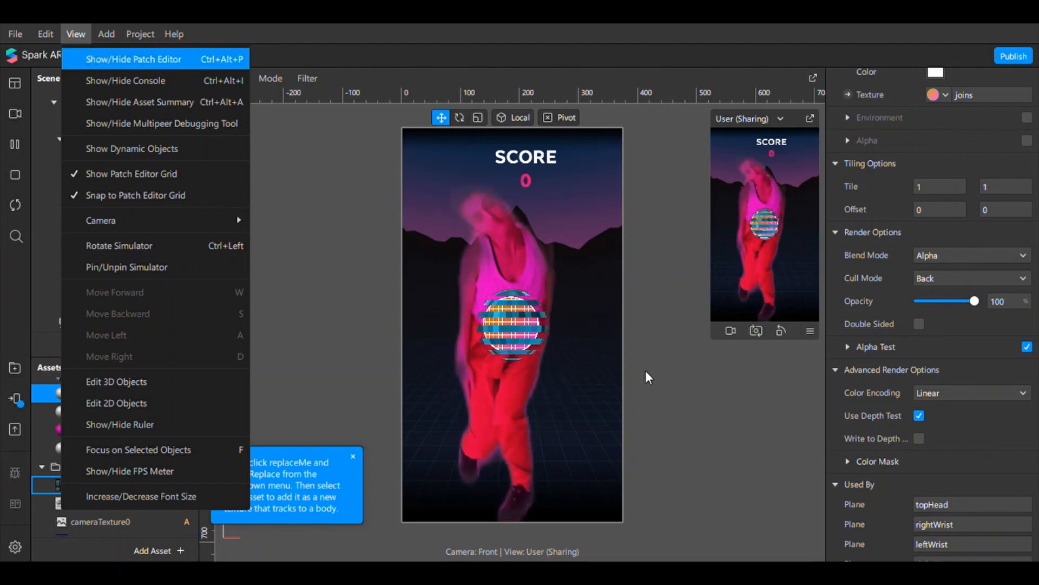
pyautogui.press('Return')
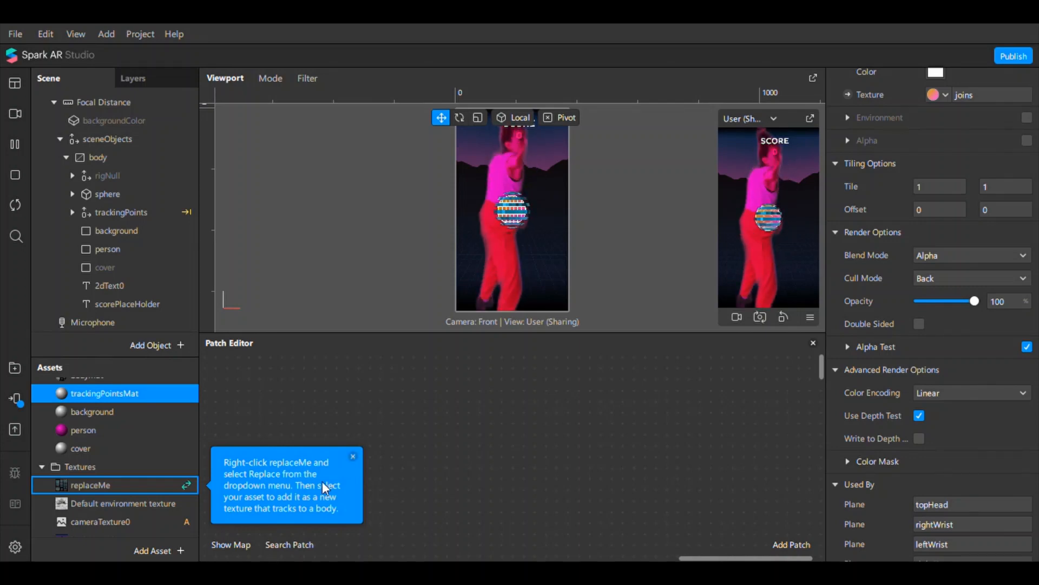
pyautogui.click(352, 456)
pyautogui.click(231, 545)
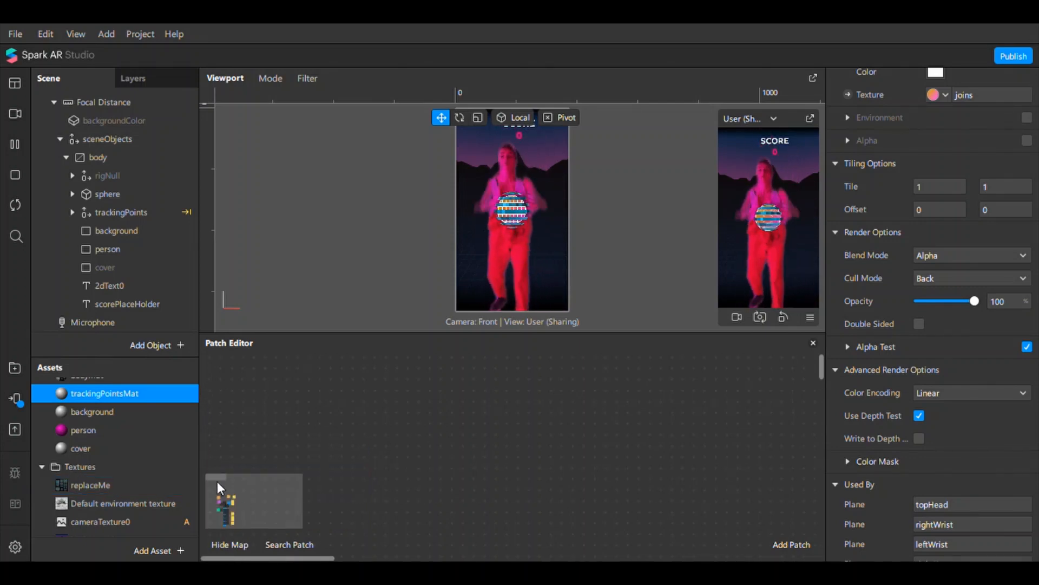
# Move the topHead patch down so that it sits beside the Head patch it is connected to.
pyautogui.moveTo(219, 487); pyautogui.dragTo(248, 508)
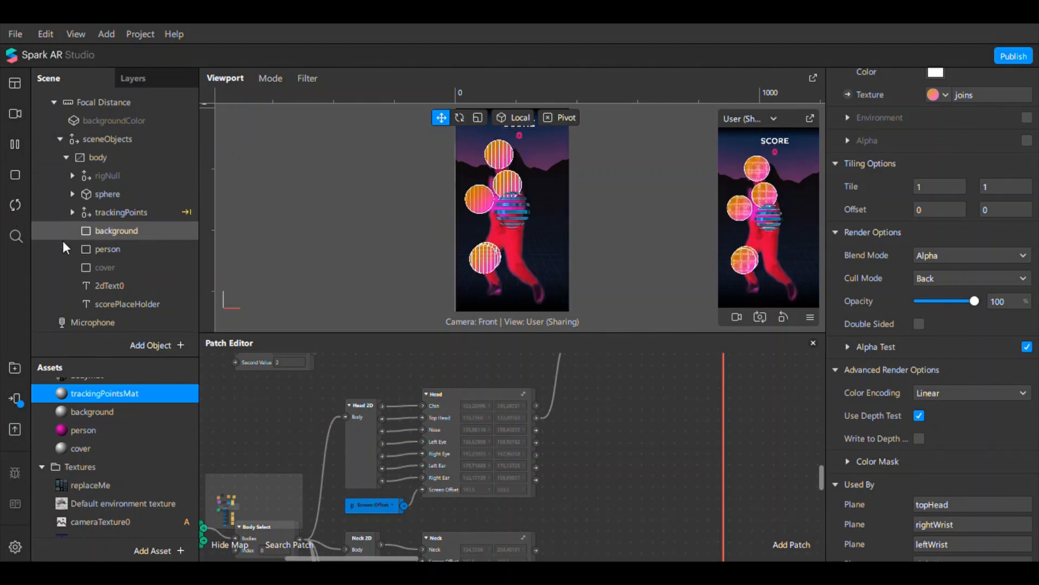
pyautogui.moveTo(234, 518); pyautogui.dragTo(237, 511)
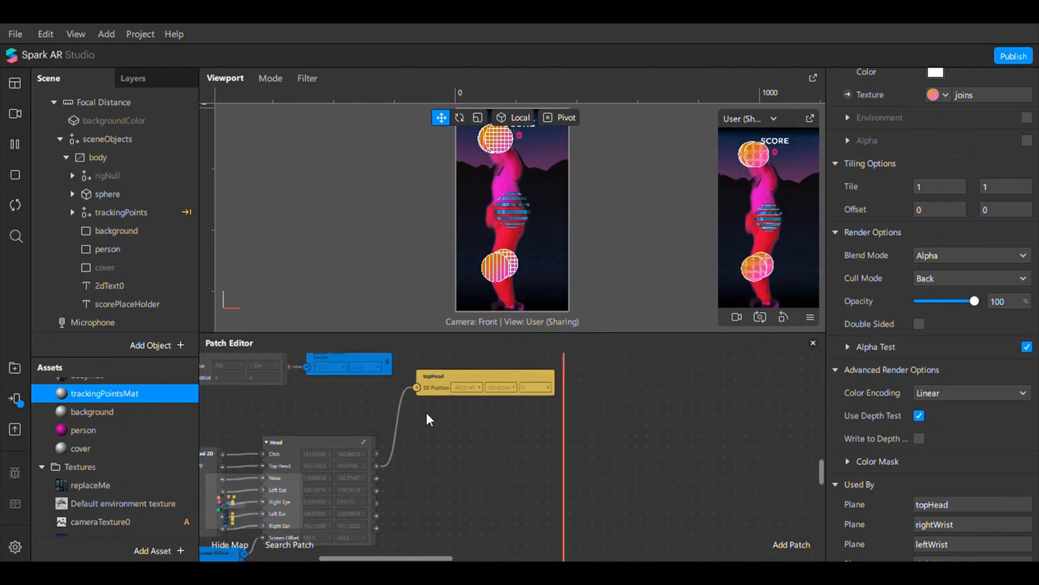
pyautogui.moveTo(436, 377); pyautogui.dragTo(437, 454)
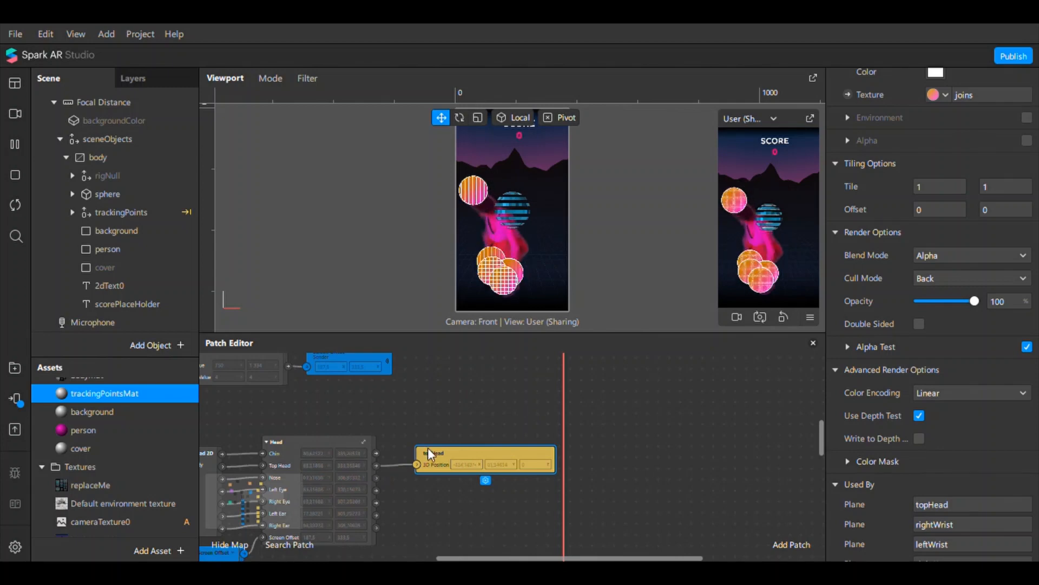
# Add a Loop Animation patch in an empty area of the Patch Editor and connect it to a Transition patch's Progress.
pyautogui.scroll(-10, 463, 445)
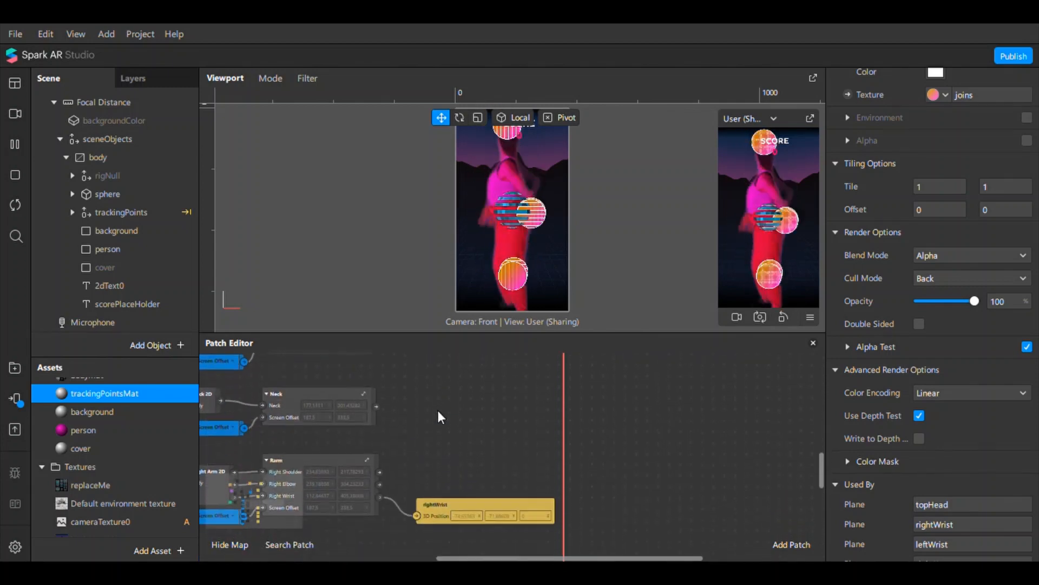
pyautogui.scroll(-5, 442, 414)
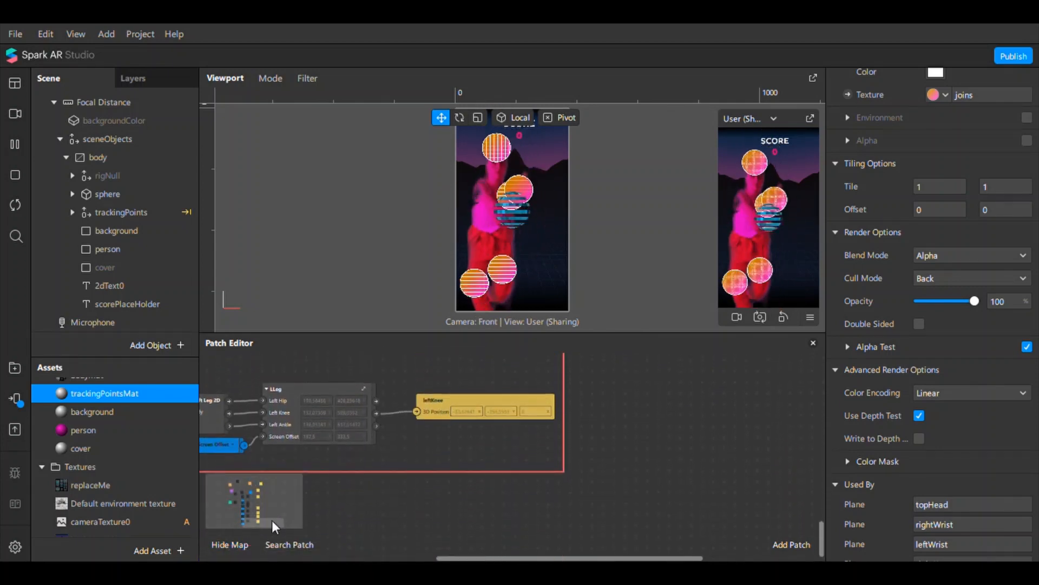
pyautogui.moveTo(277, 526); pyautogui.dragTo(295, 485)
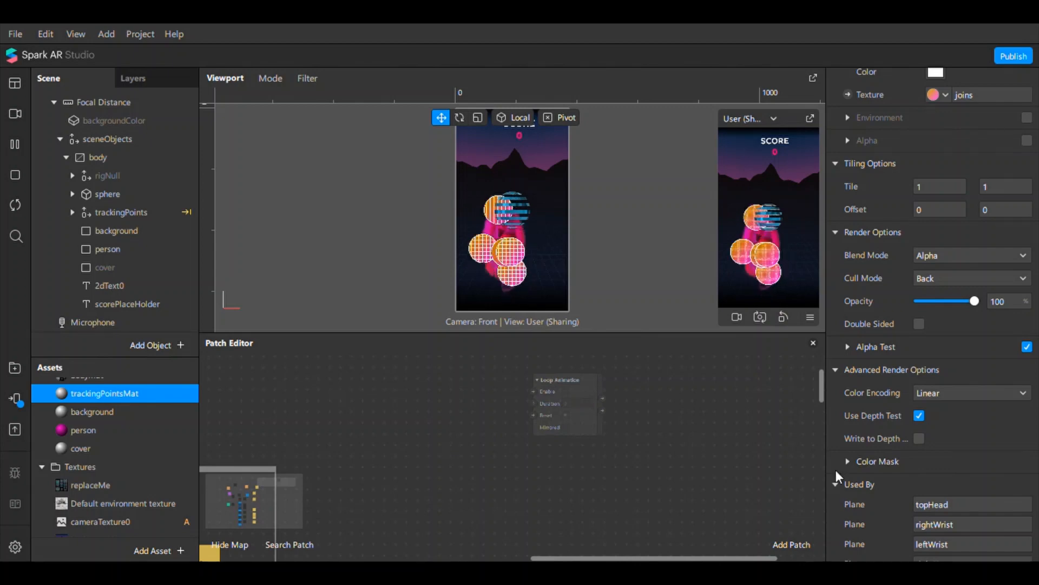
pyautogui.moveTo(565, 421); pyautogui.dragTo(562, 391)
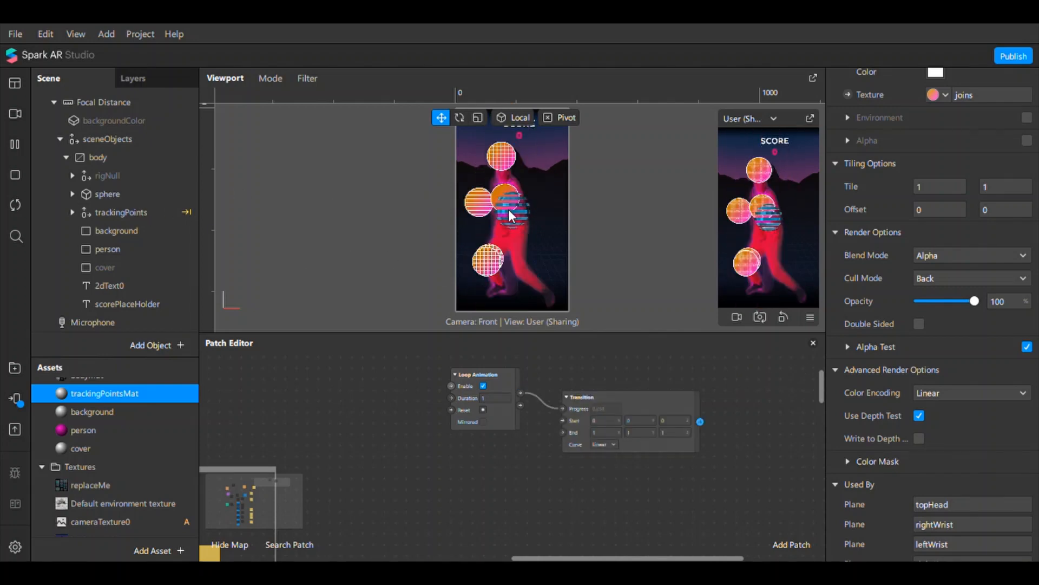
# Move the sphere along its X axis to a position of about 125 and set its Z position to 0.
pyautogui.click(520, 220)
pyautogui.click(106, 195)
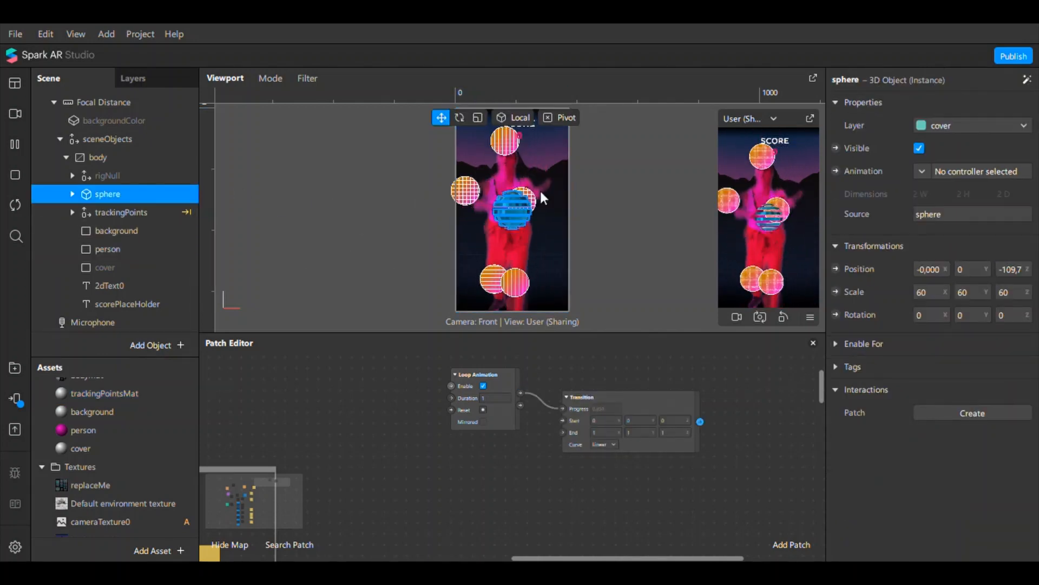
pyautogui.moveTo(556, 213); pyautogui.dragTo(589, 212)
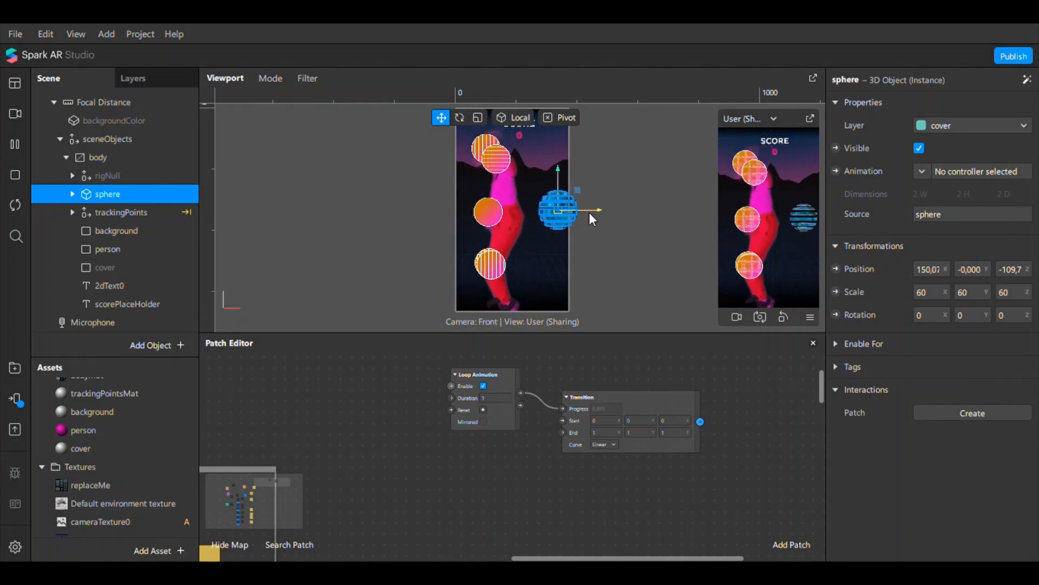
pyautogui.click(1012, 269)
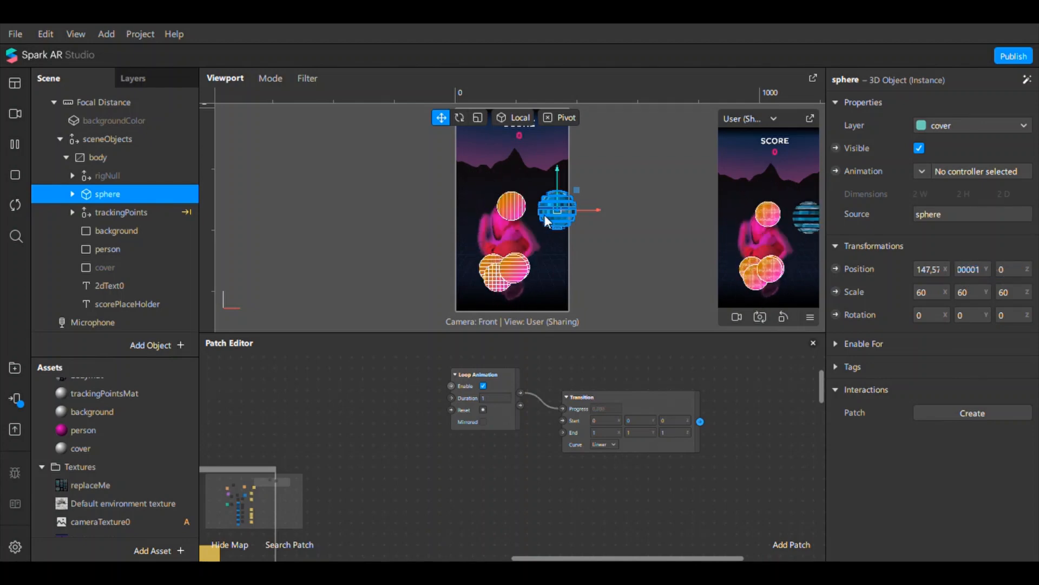
pyautogui.moveTo(591, 212); pyautogui.dragTo(582, 213)
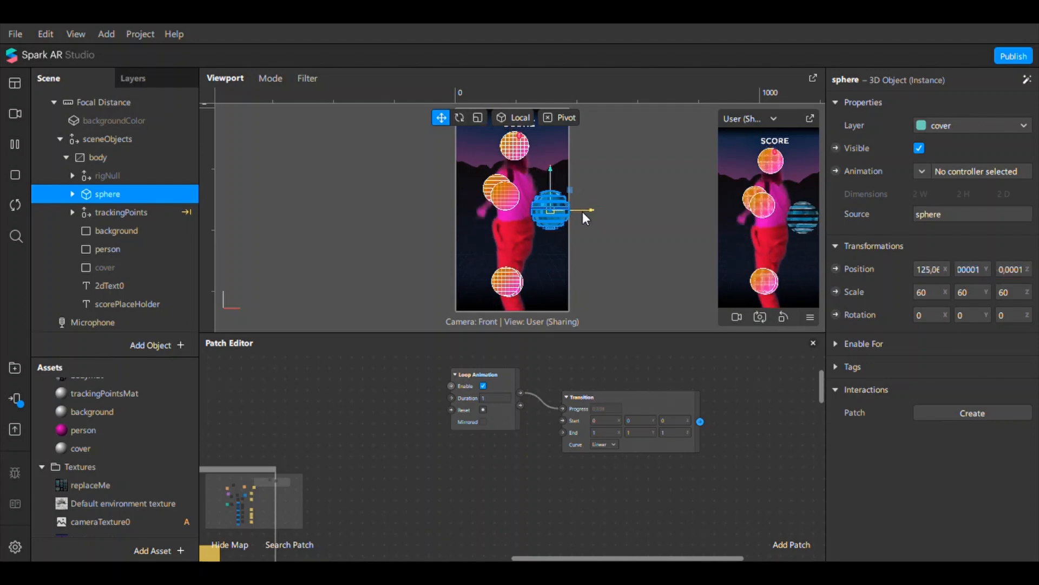
pyautogui.click(942, 269)
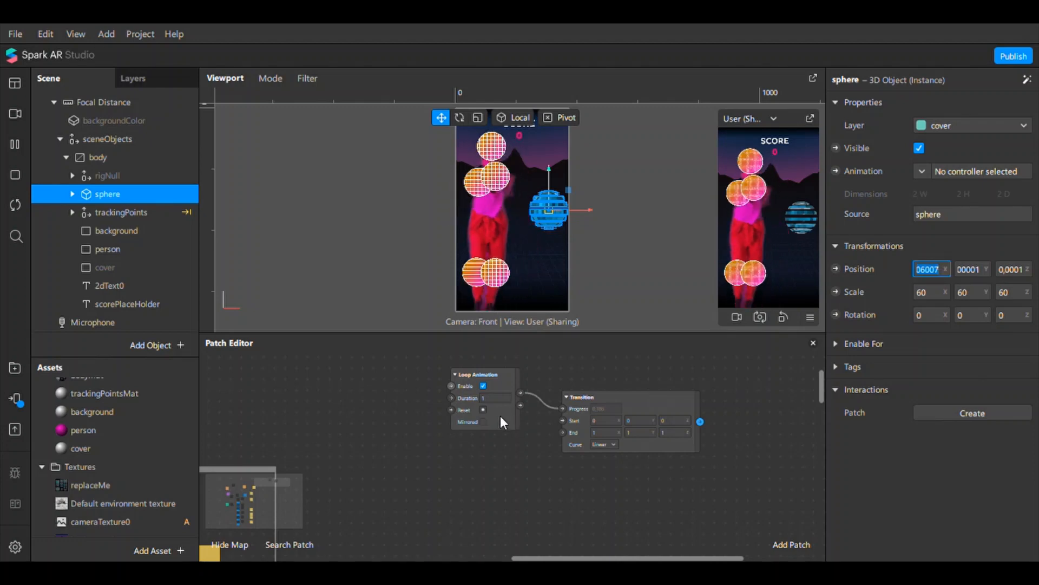
# Add a Random patch below the Transition patch, connected to the second output of Loop Animation.
pyautogui.moveTo(520, 406); pyautogui.dragTo(539, 490)
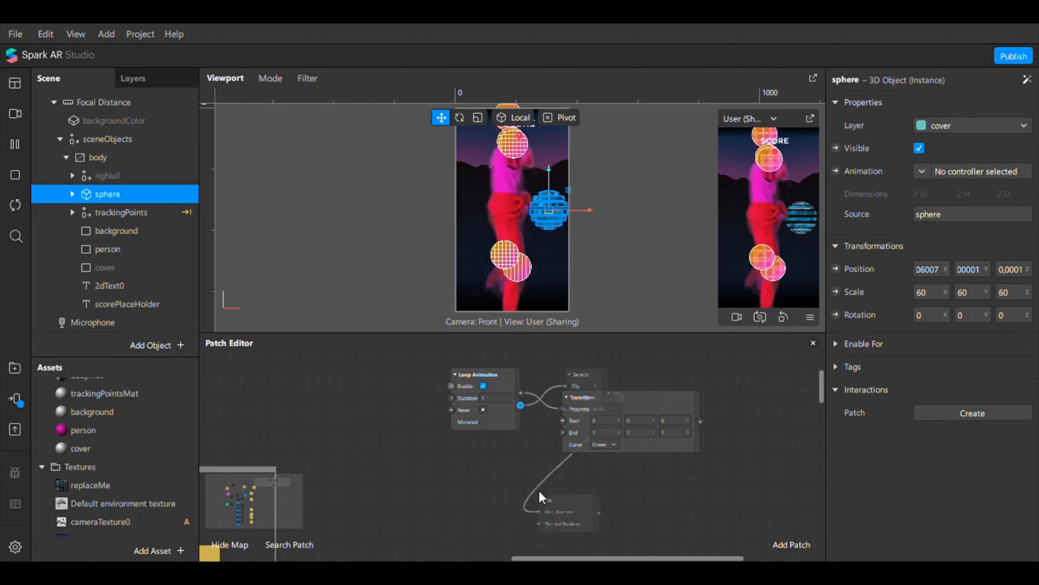
pyautogui.click(538, 490)
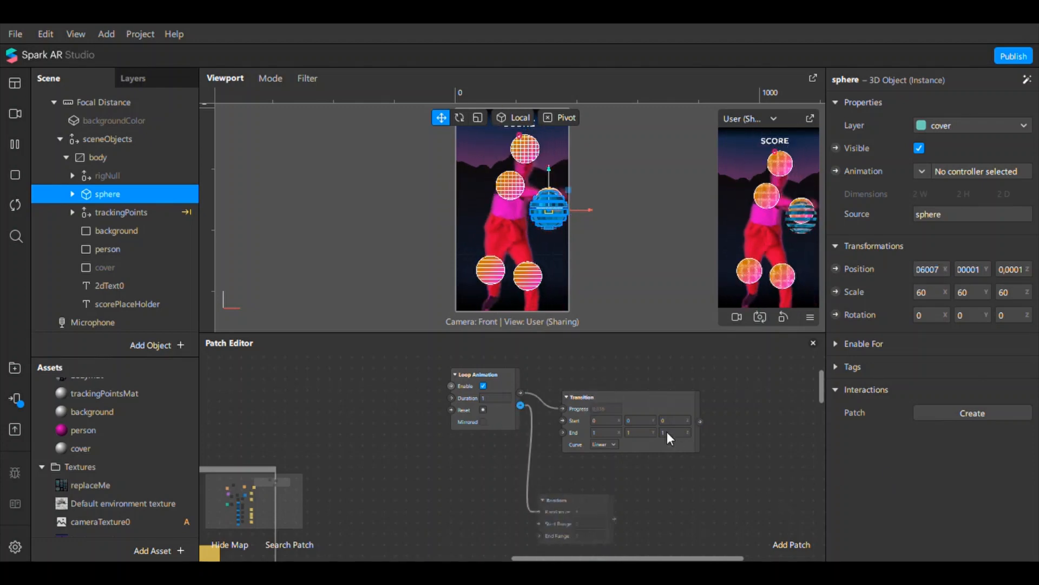
# Reposition the Transition patch beside Loop Animation and move the Random patch up closer beneath them.
pyautogui.moveTo(633, 400); pyautogui.dragTo(670, 370)
pyautogui.click(594, 502)
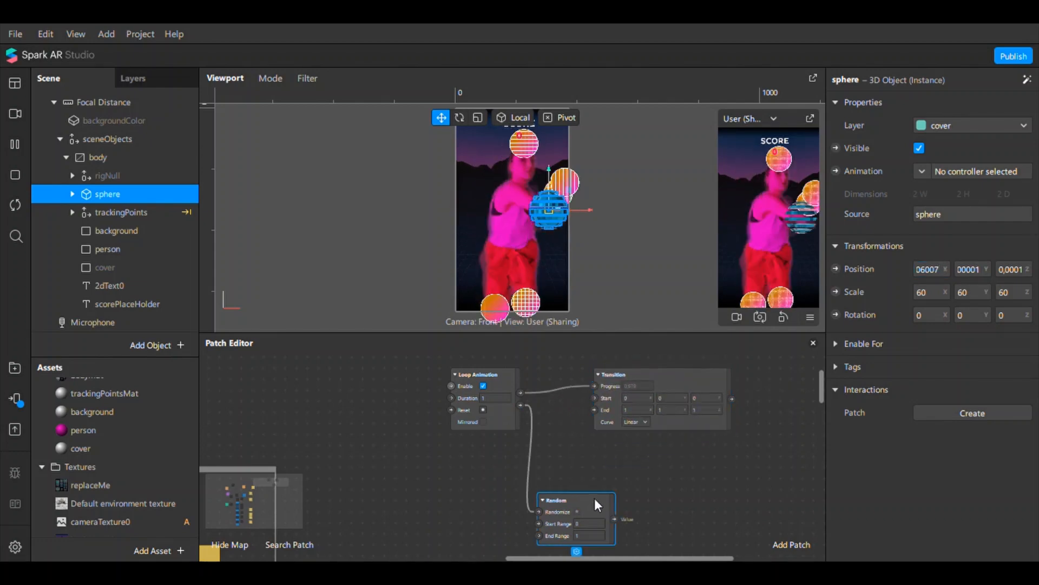
pyautogui.moveTo(596, 505); pyautogui.dragTo(599, 478)
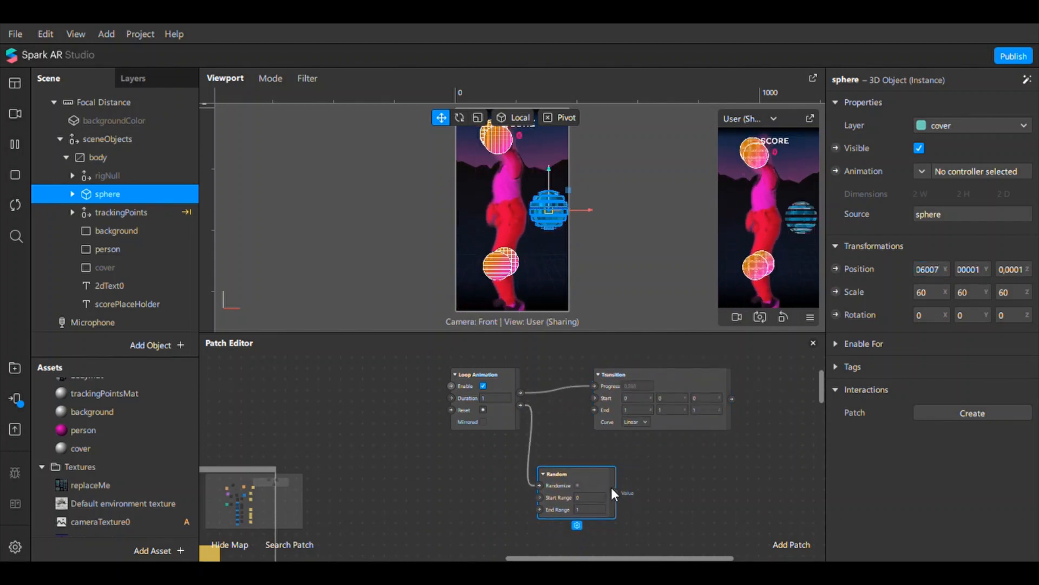
# Copy the sphere's X position of 120,06007 into the Random patch's Start Range.
pyautogui.hotkey('ctrl', 'a')
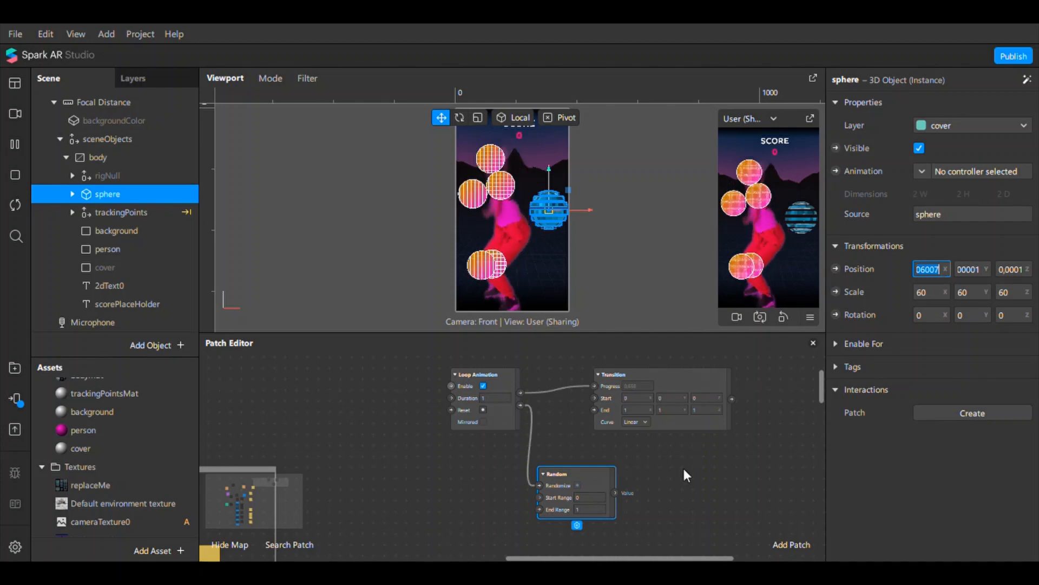
pyautogui.click(587, 490)
pyautogui.write('120,06007')
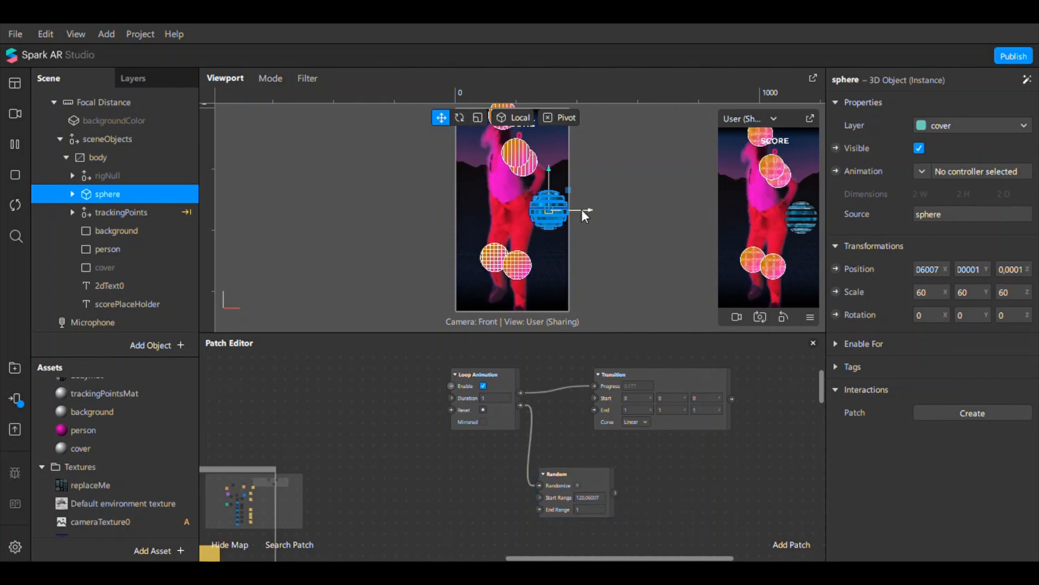
# Move the sphere along its X axis to about -115 and set its Y and Z positions to 0.
pyautogui.moveTo(581, 210); pyautogui.dragTo(510, 216)
pyautogui.click(1010, 269)
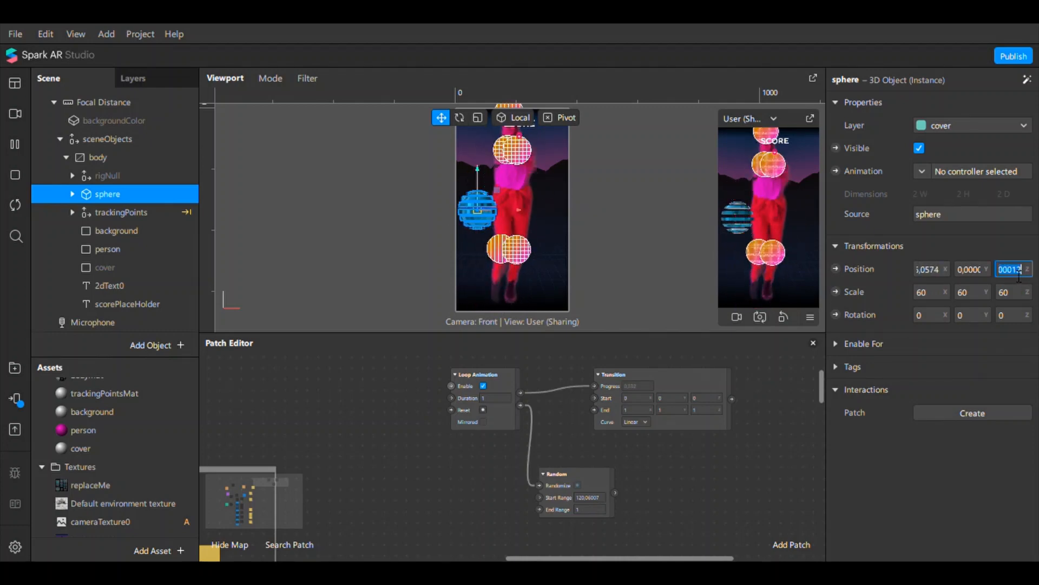
pyautogui.write('0')
pyautogui.click(930, 269)
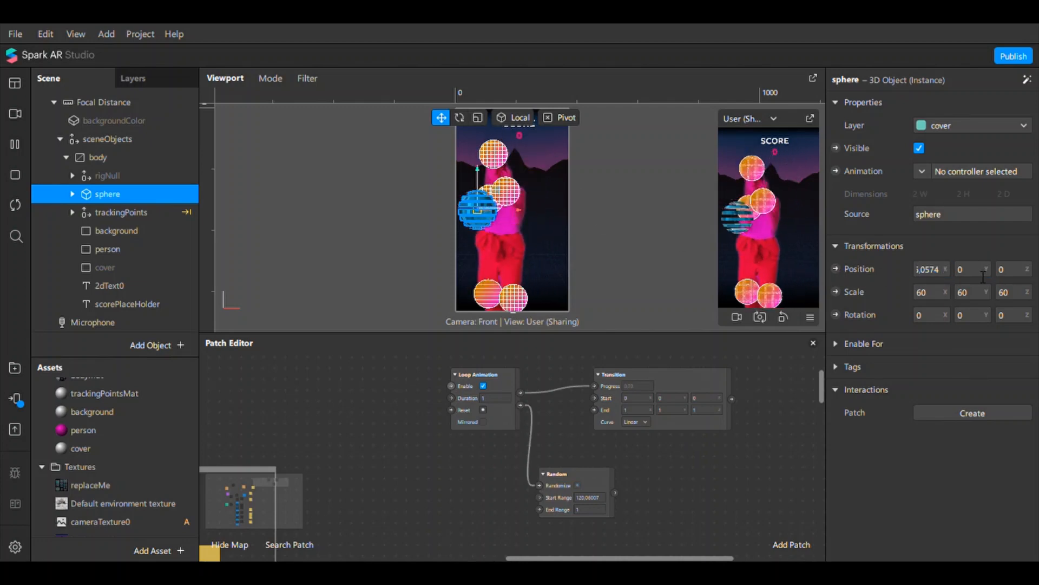
# Copy the sphere's X position of -115,0574 into the Random patch's End Range.
pyautogui.click(930, 270)
pyautogui.doubleClick(937, 274)
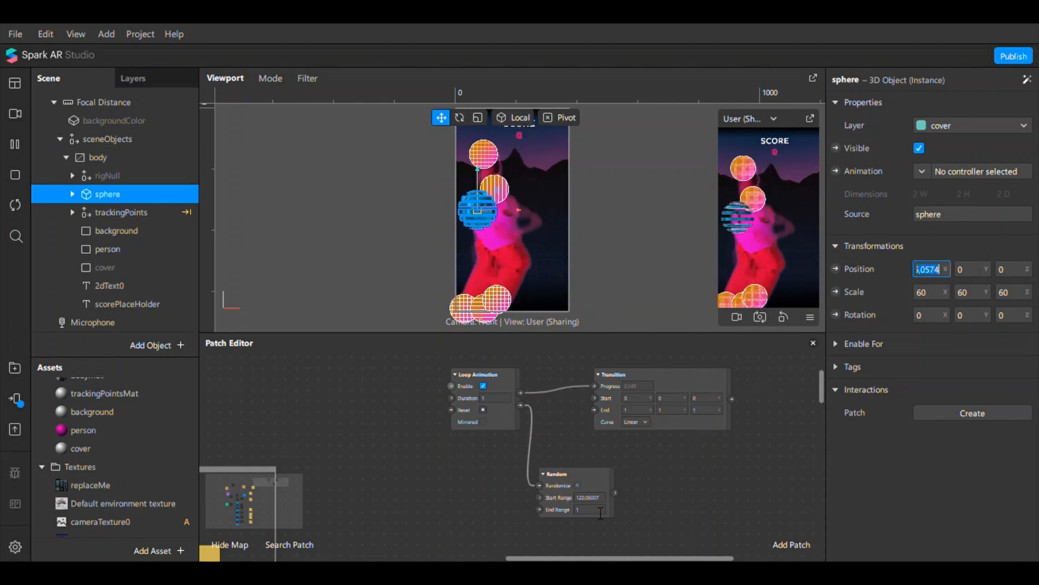
pyautogui.click(648, 489)
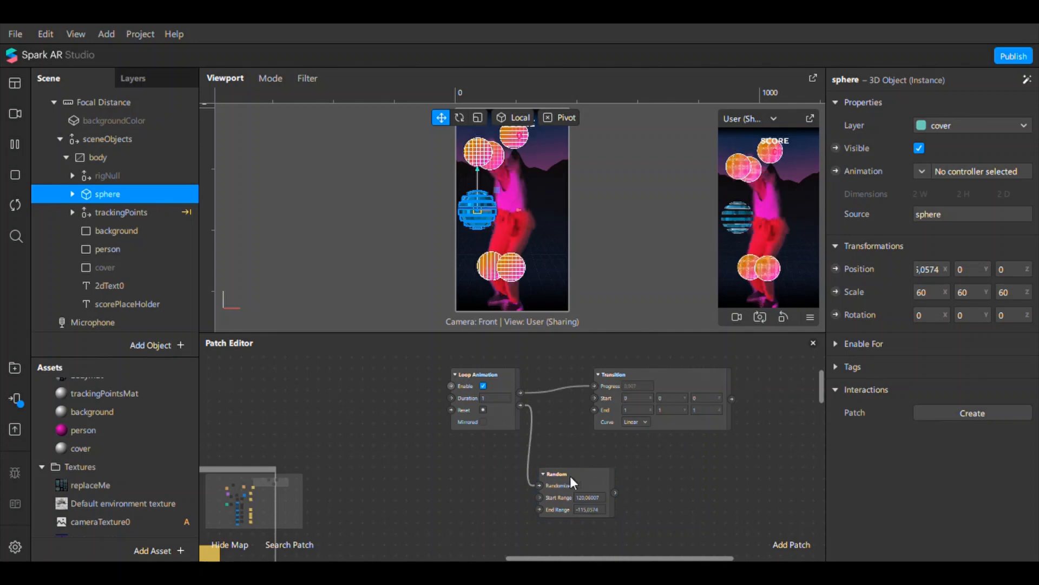
# Shift the Random patch up slightly and add a second Random patch below it, connected to Loop Animation's Looped output.
pyautogui.moveTo(571, 474); pyautogui.dragTo(583, 461)
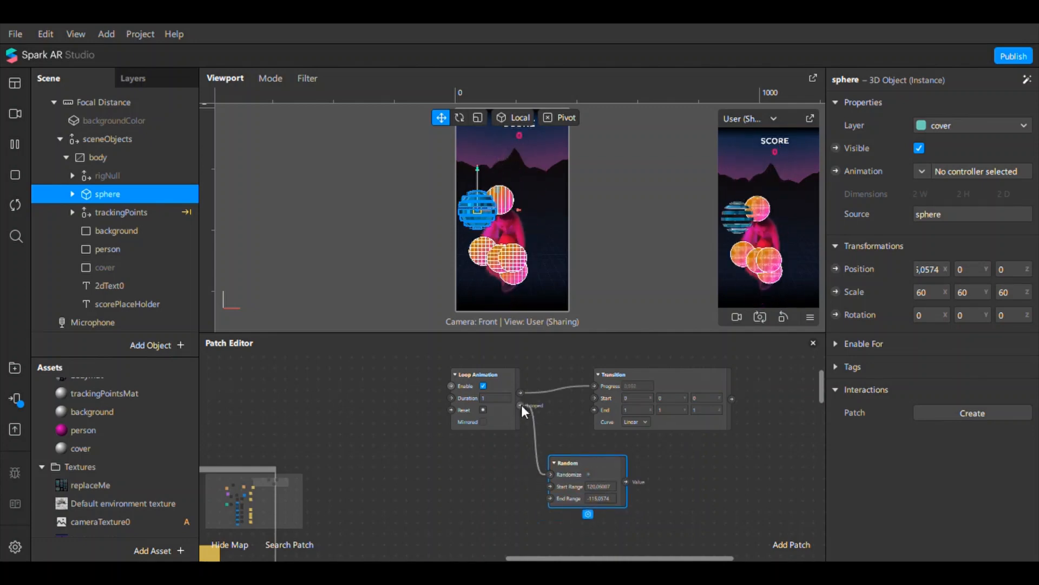
pyautogui.moveTo(521, 405); pyautogui.dragTo(543, 535)
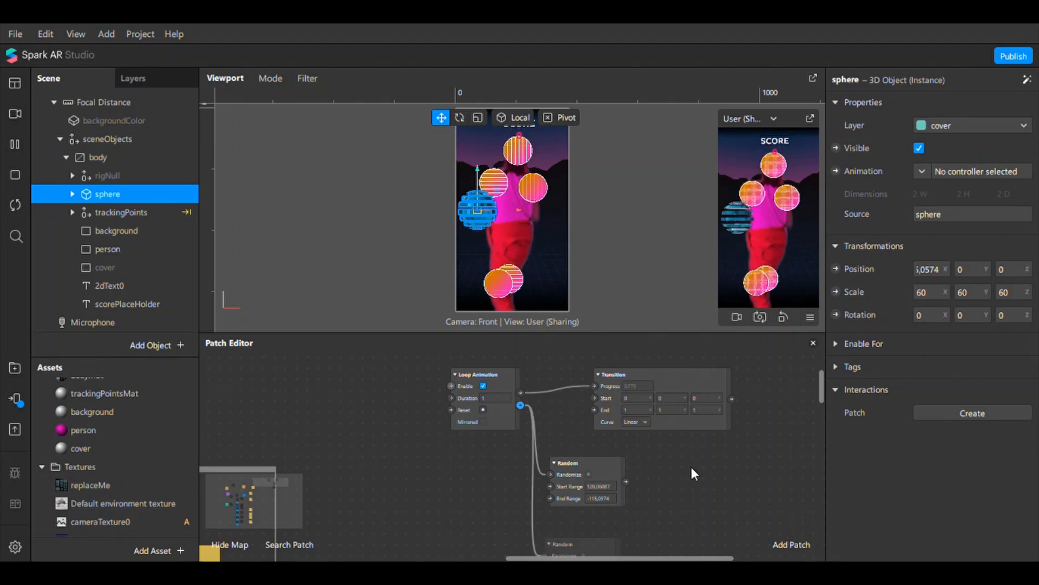
pyautogui.scroll(-2, 694, 473)
pyautogui.click(584, 495)
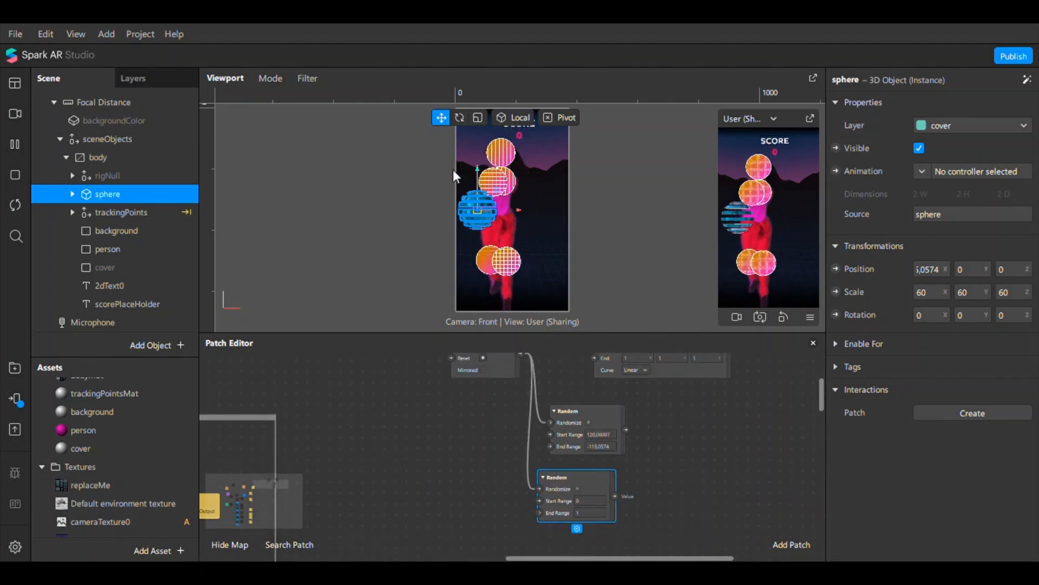
# Lower the sphere to a Y position of about -250 and copy that Y value, -250,125, into the second Random patch's End Range.
pyautogui.moveTo(477, 173); pyautogui.dragTo(473, 249)
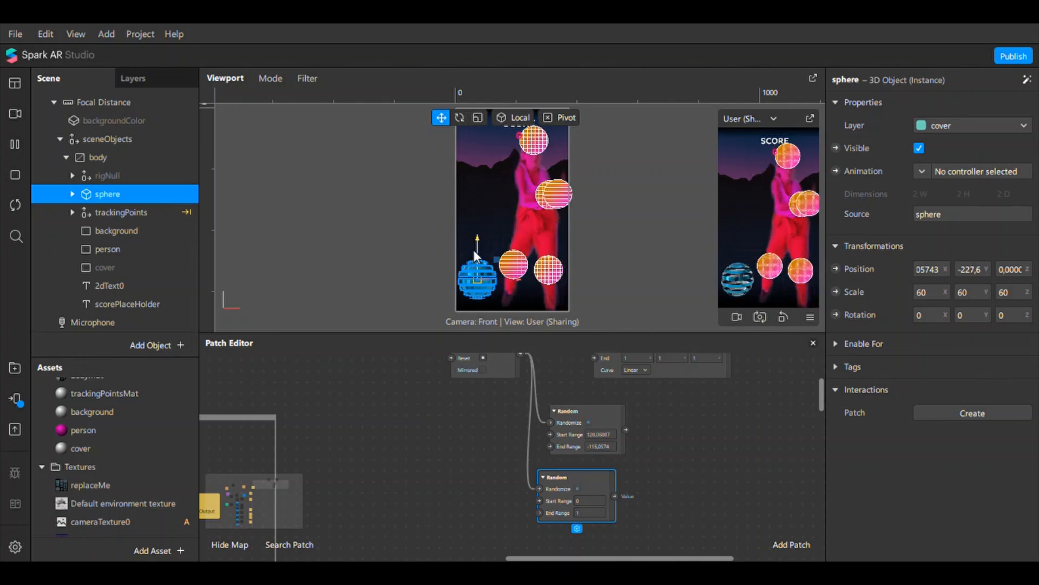
pyautogui.click(986, 277)
pyautogui.hotkey('ctrl', 'c')
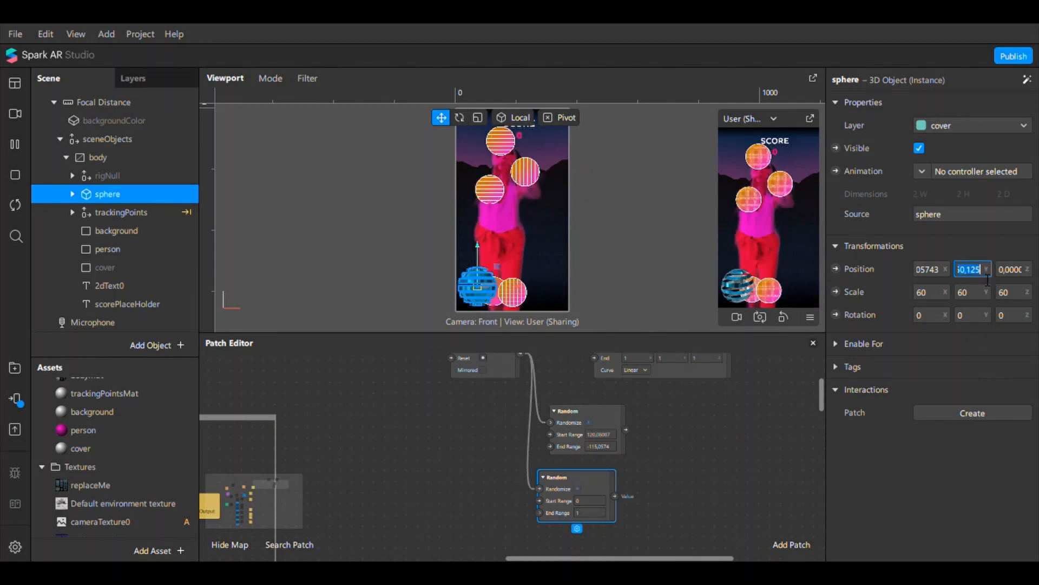
pyautogui.click(593, 512)
pyautogui.hotkey('ctrl', 'v')
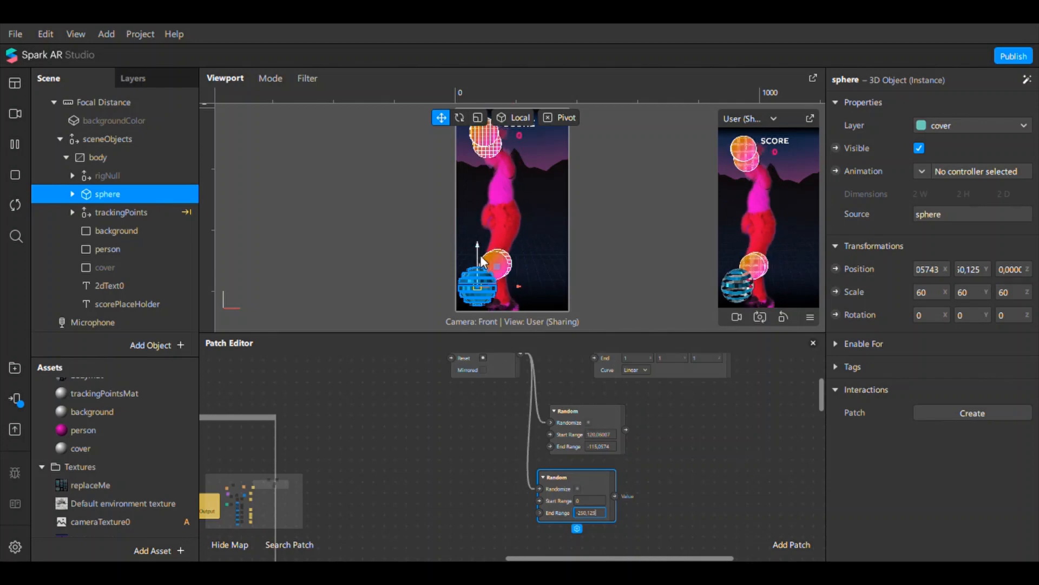
# Raise the sphere to a Y position of about 188 and copy that value, 187,59375, into the second Random patch's Start Range.
pyautogui.moveTo(481, 262); pyautogui.dragTo(487, 122)
pyautogui.click(980, 270)
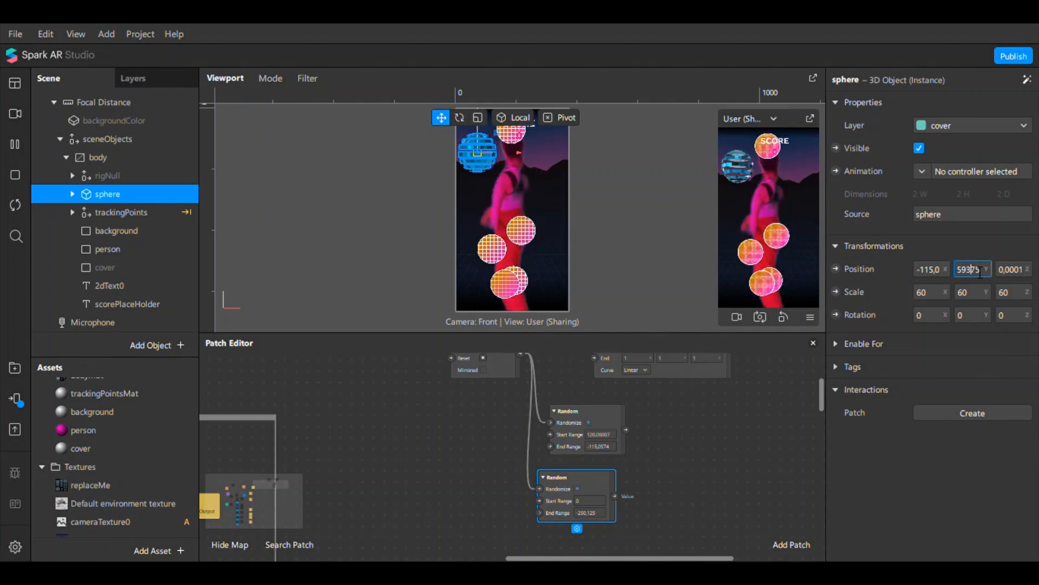
pyautogui.hotkey('ctrl', 'a')
pyautogui.click(603, 501)
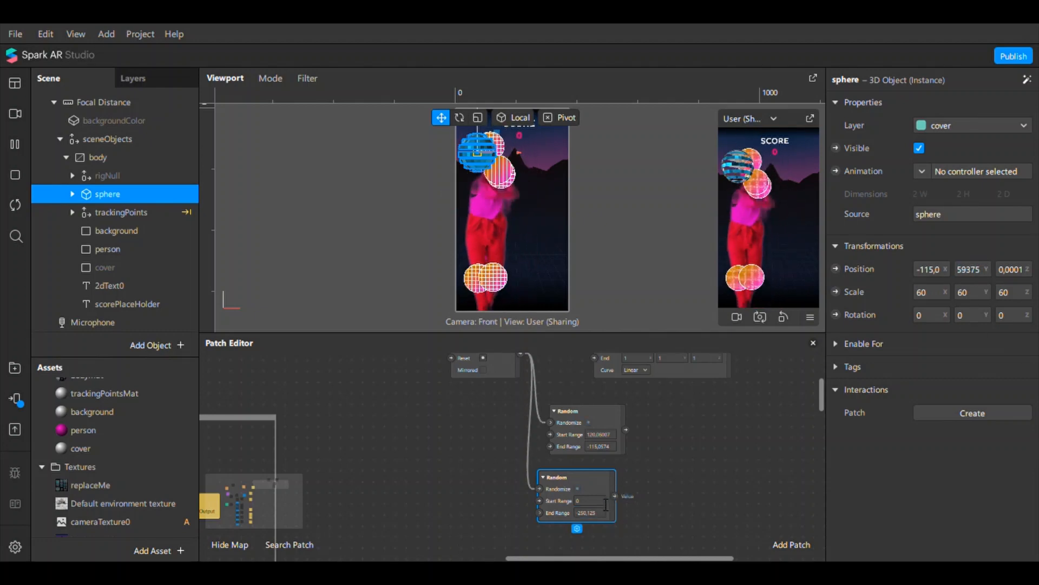
pyautogui.write('187,59375')
pyautogui.click(641, 485)
# Align the two Random patches and add a Pack patch, connecting their outputs to its first and second inputs.
pyautogui.click(622, 437)
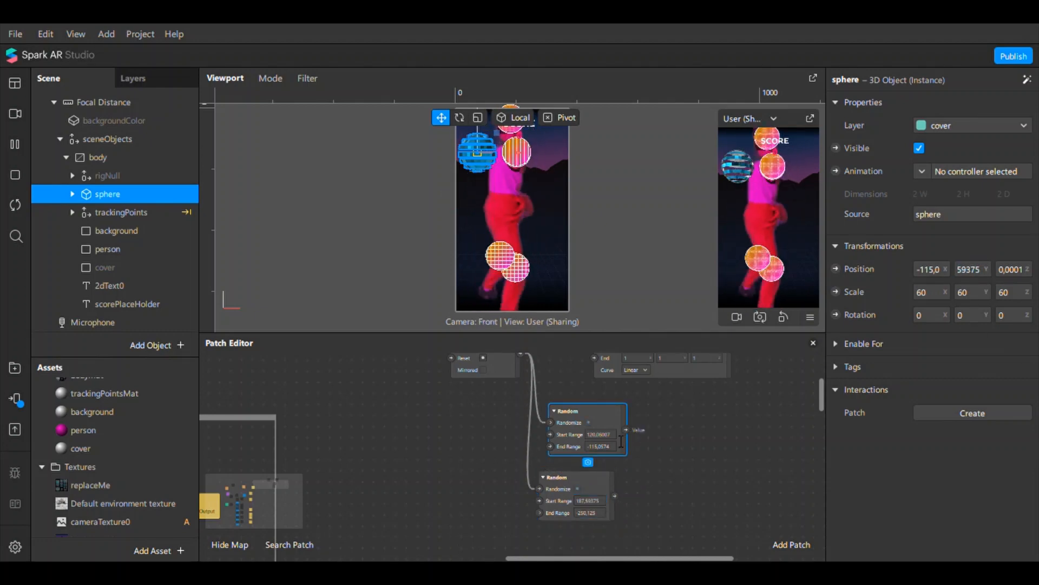
pyautogui.moveTo(619, 433); pyautogui.dragTo(642, 470)
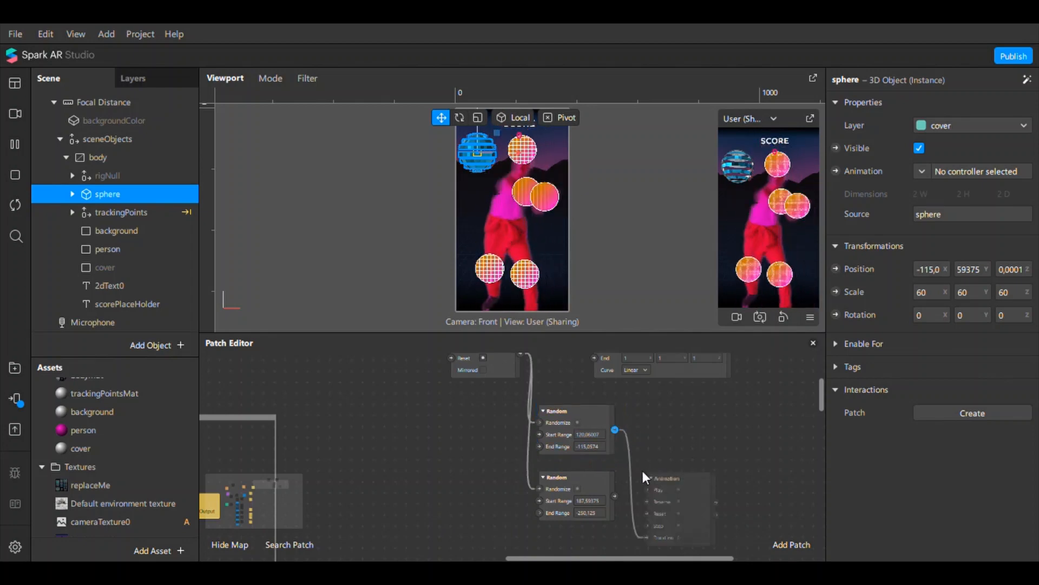
pyautogui.write('pack')
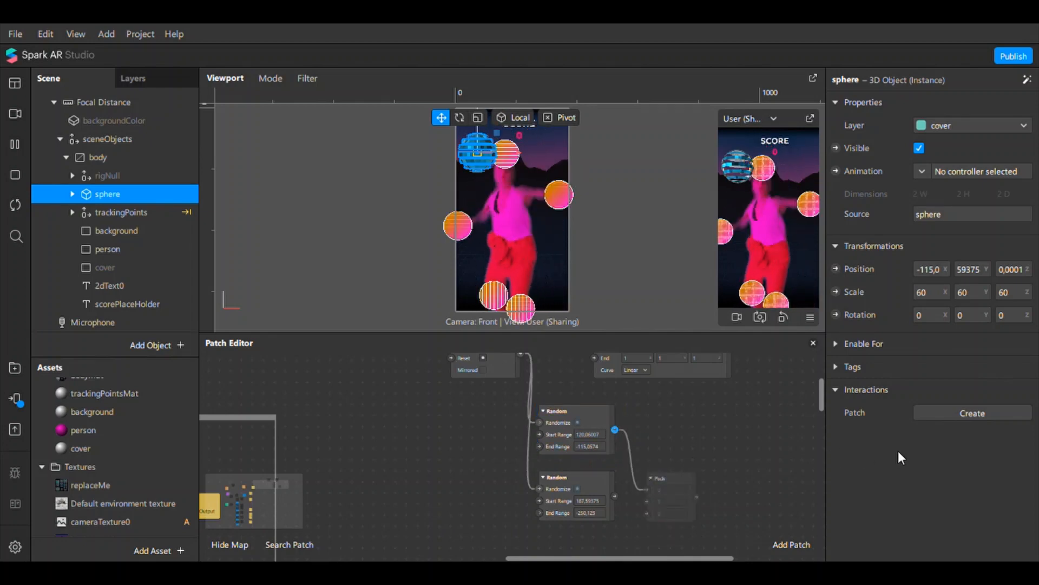
pyautogui.click(898, 450)
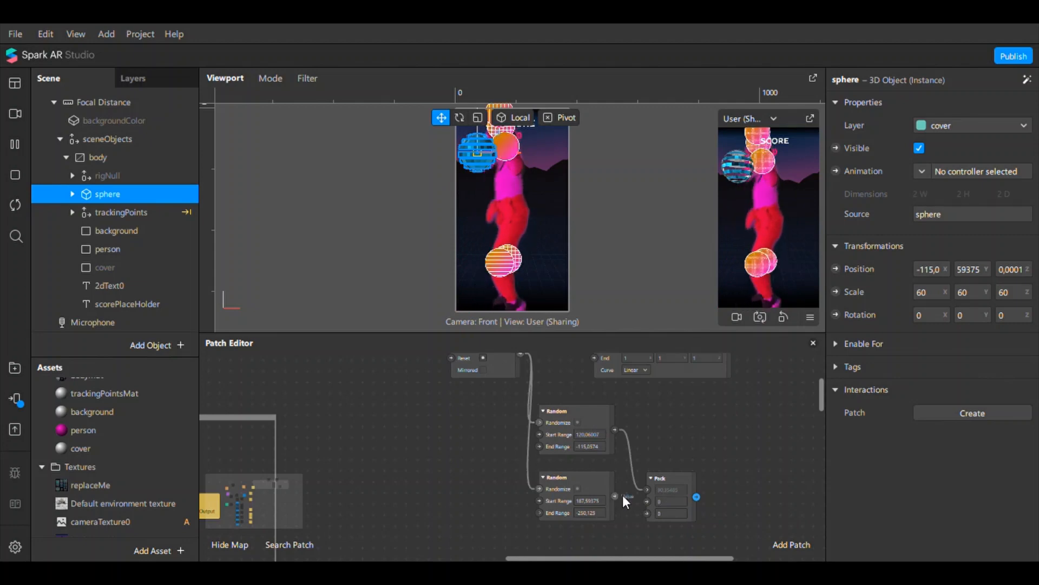
pyautogui.moveTo(615, 496); pyautogui.dragTo(662, 446)
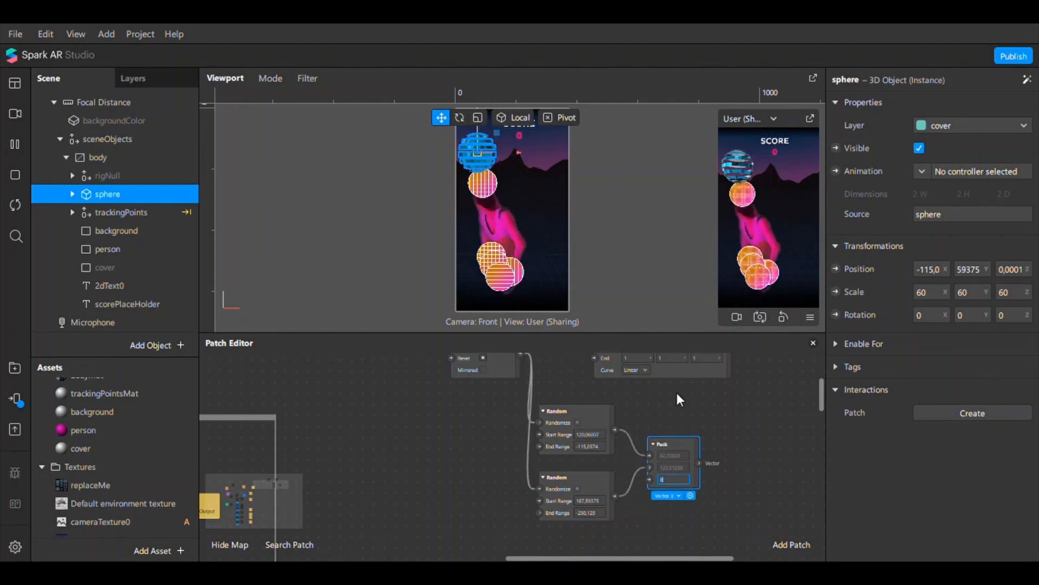
# Switch the viewport to Edit 3D Objects mode and set the sphere's X, Y and Z positions to 0.
pyautogui.scroll(3, 677, 392)
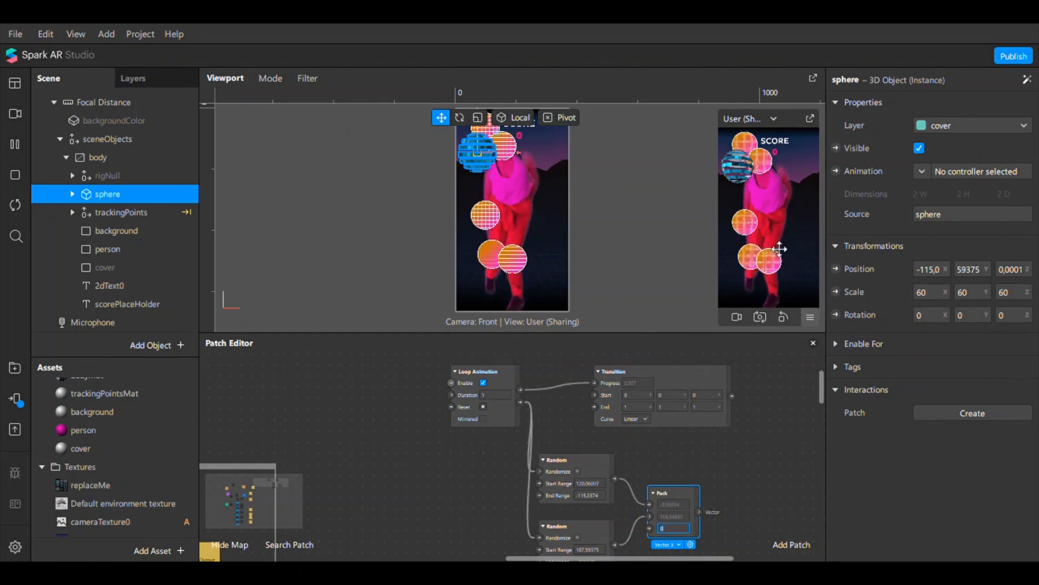
pyautogui.click(270, 79)
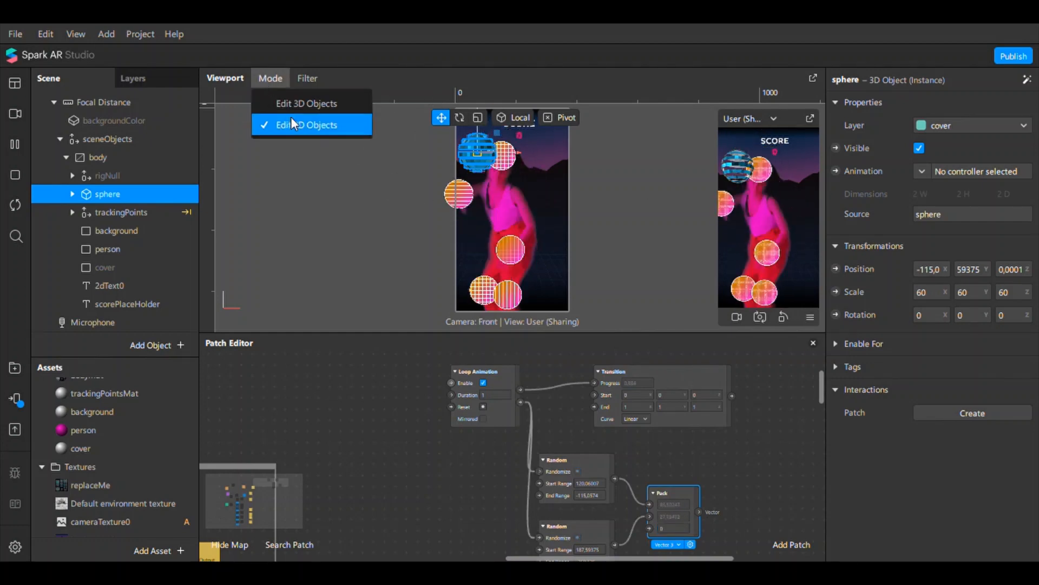
pyautogui.click(291, 104)
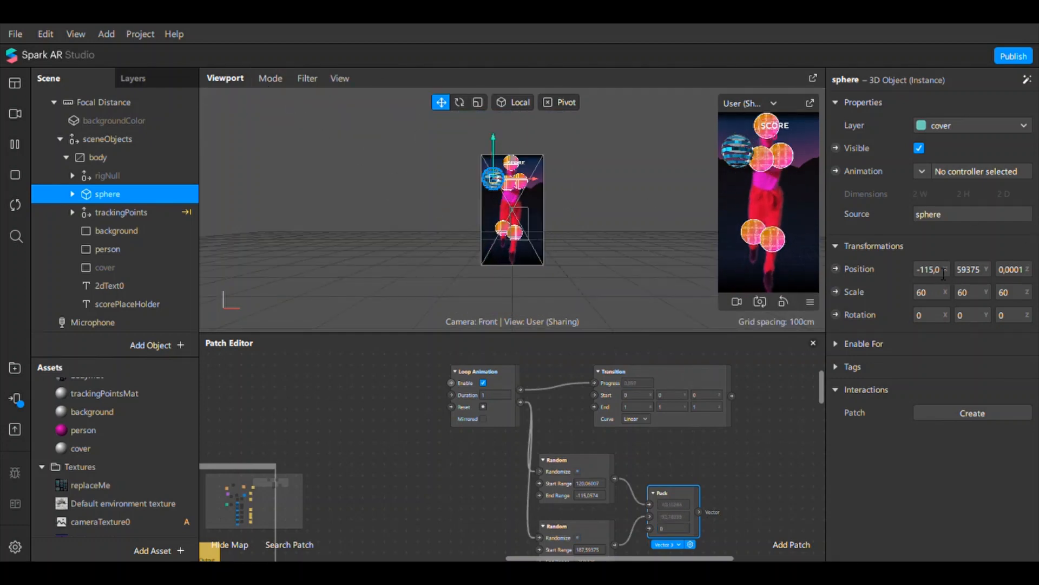
pyautogui.write('0')
pyautogui.press('Tab')
pyautogui.write('0')
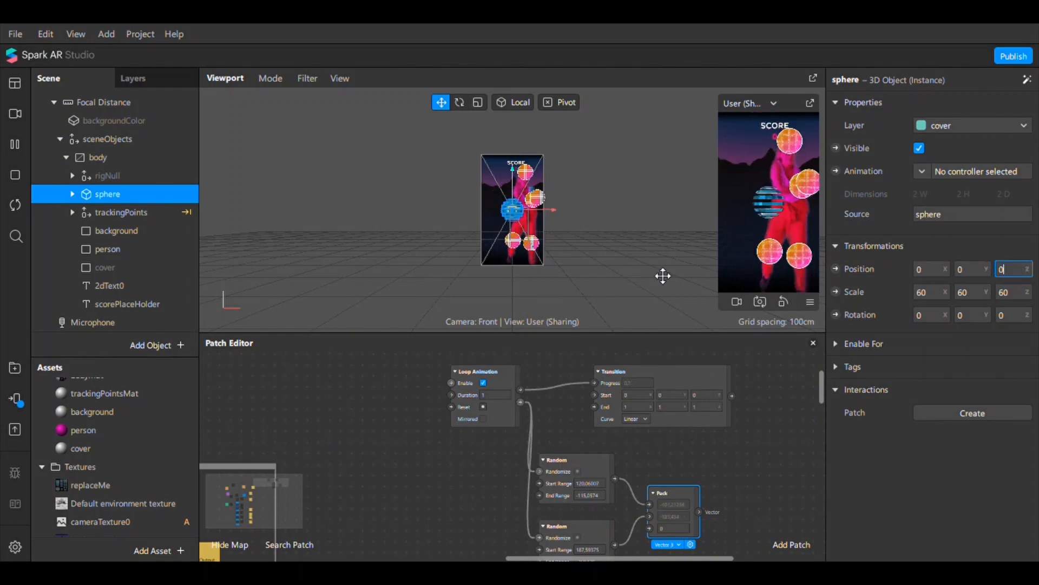
pyautogui.press('Return')
# Move the sphere along its Z axis to behind the camera and copy that Z value, 968,34564, into the Transition's Start Z.
pyautogui.keyDown('alt'); pyautogui.moveTo(413, 248); pyautogui.dragTo(547, 241); pyautogui.keyUp('alt')
pyautogui.scroll(3, 307, 216)
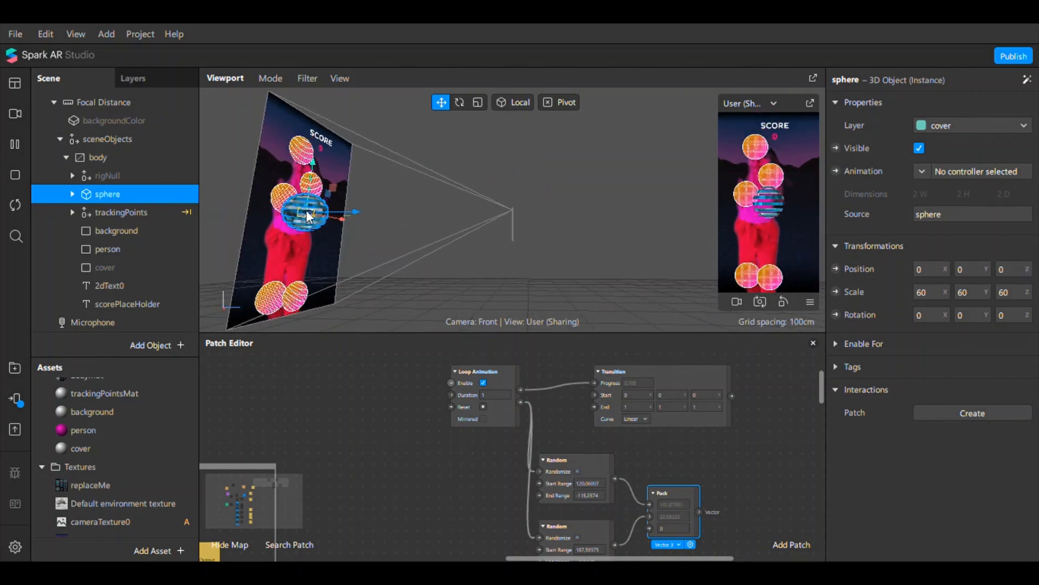
pyautogui.scroll(-3, 306, 216)
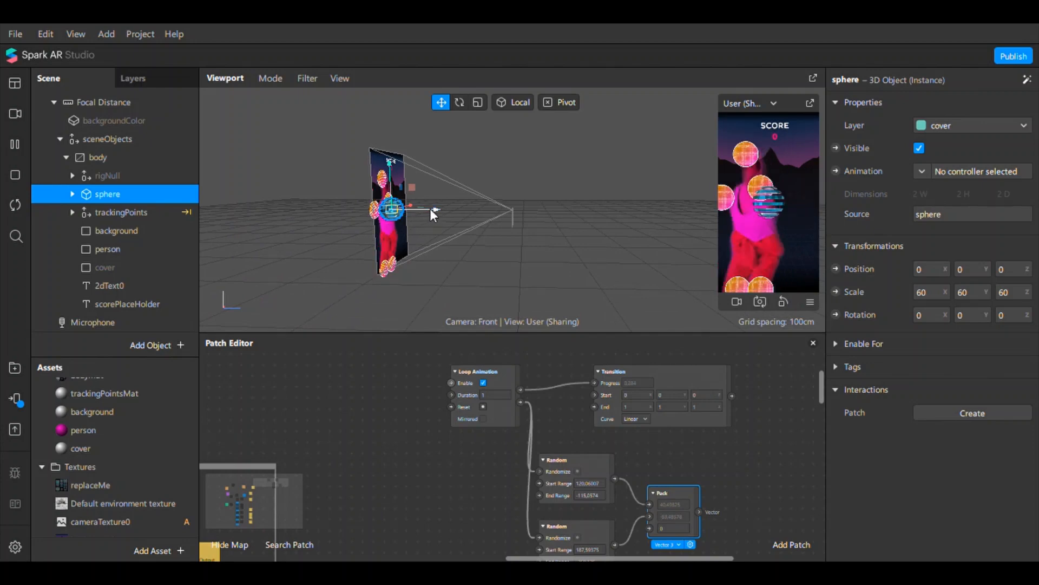
pyautogui.moveTo(430, 209); pyautogui.dragTo(597, 220)
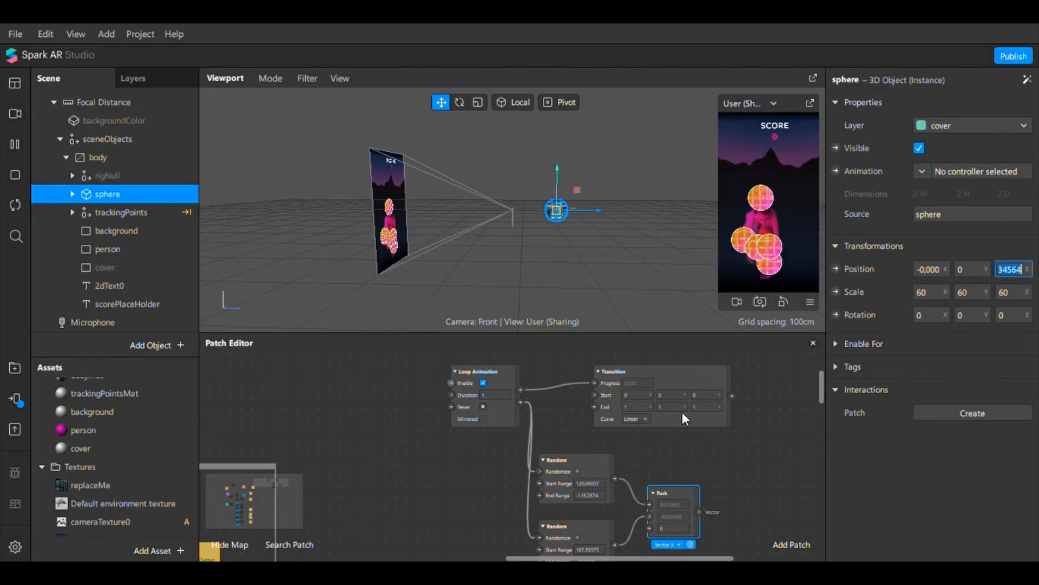
pyautogui.click(755, 421)
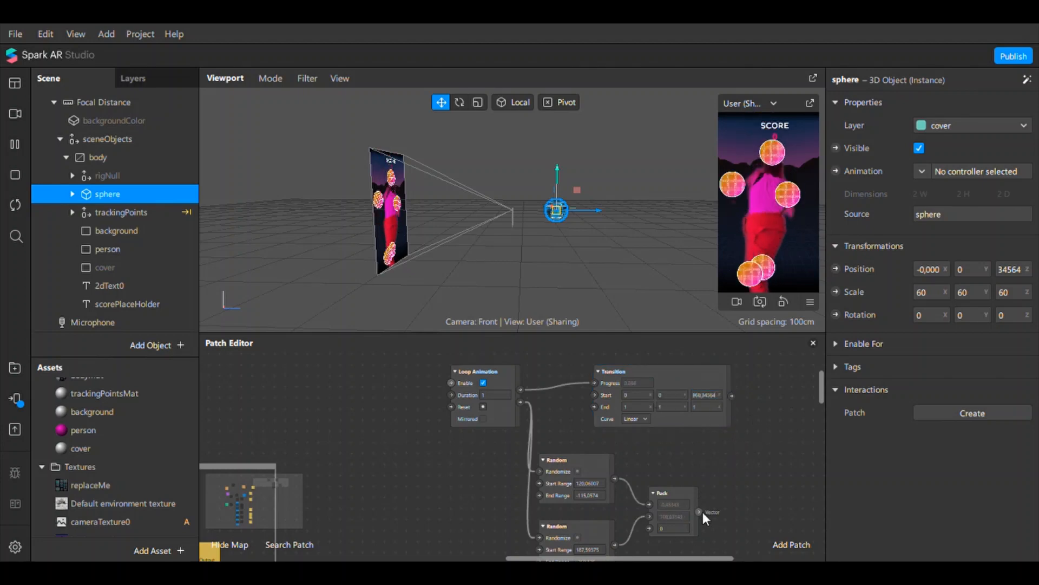
# Connect the Pack output to the Transition's End, and create a sphere 3D Position patch driven by the Transition's output.
pyautogui.moveTo(700, 512); pyautogui.dragTo(582, 404)
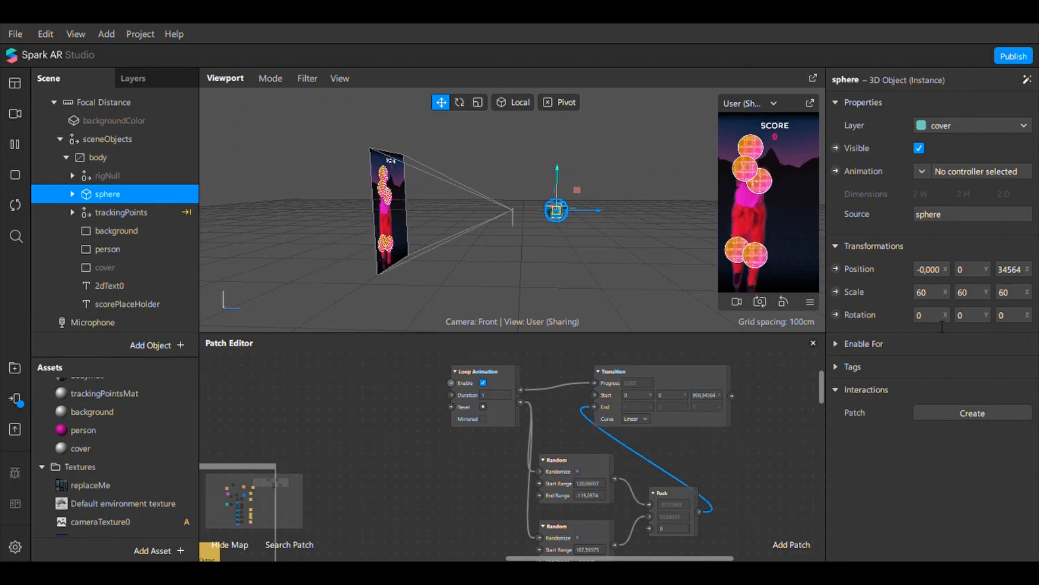
pyautogui.click(835, 269)
pyautogui.moveTo(557, 463); pyautogui.dragTo(786, 397)
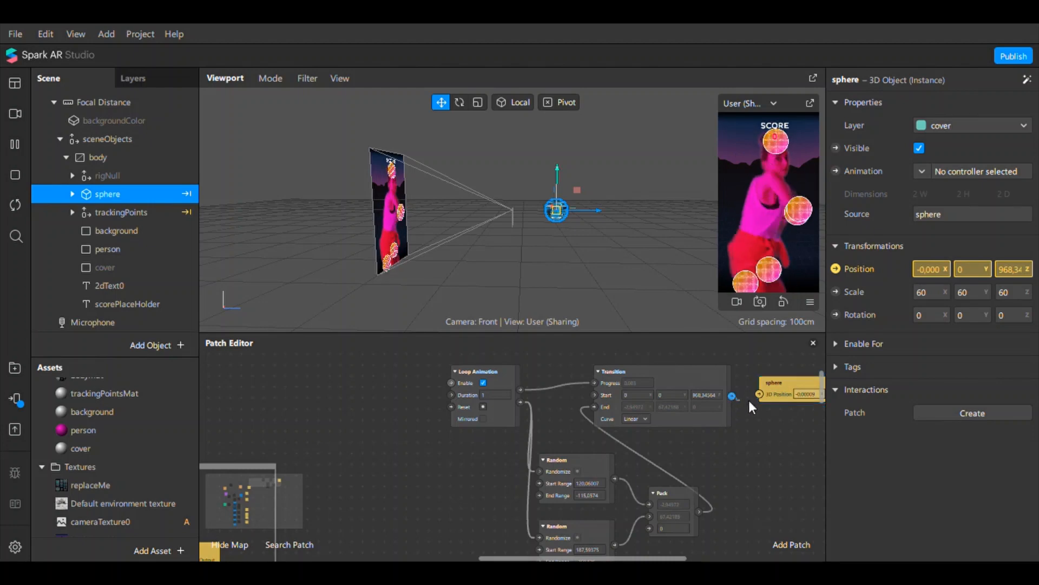
pyautogui.moveTo(749, 401); pyautogui.dragTo(775, 392)
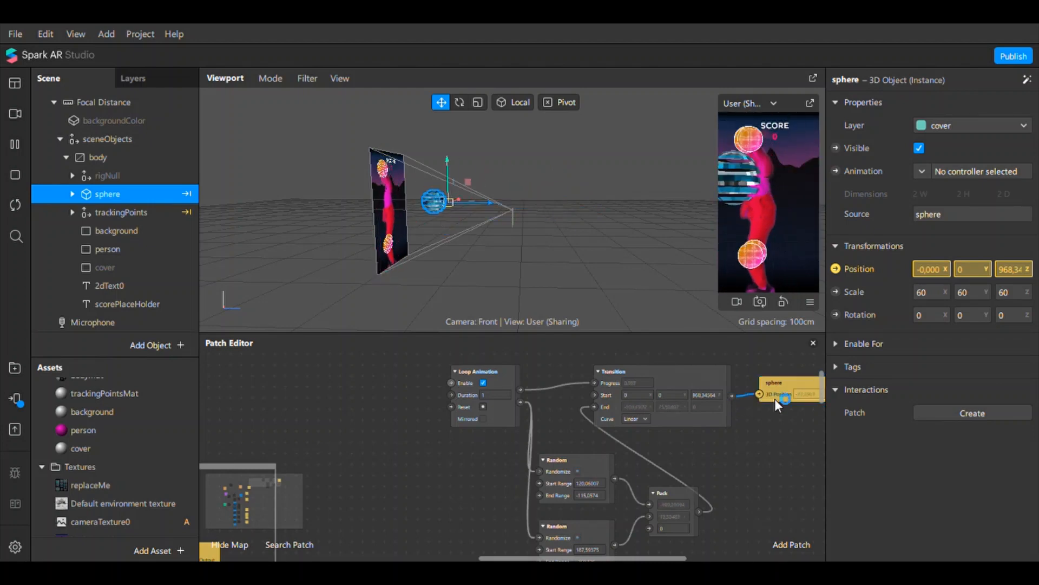
# Lengthen the Loop Animation's duration and enclose all the sphere-movement patches in one comment box.
pyautogui.click(496, 401)
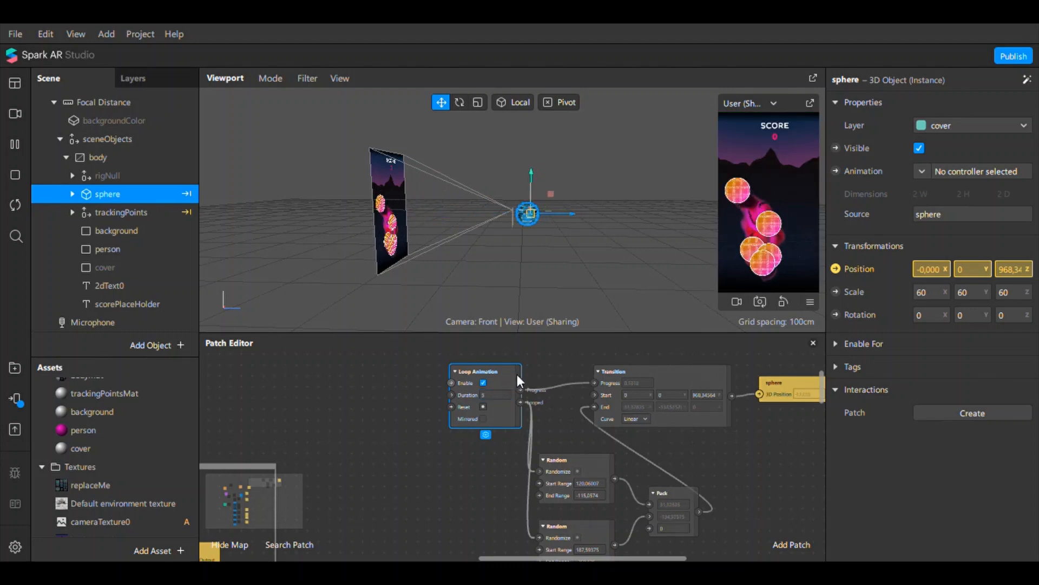
pyautogui.moveTo(518, 375); pyautogui.dragTo(804, 529)
pyautogui.scroll(-3, 662, 419)
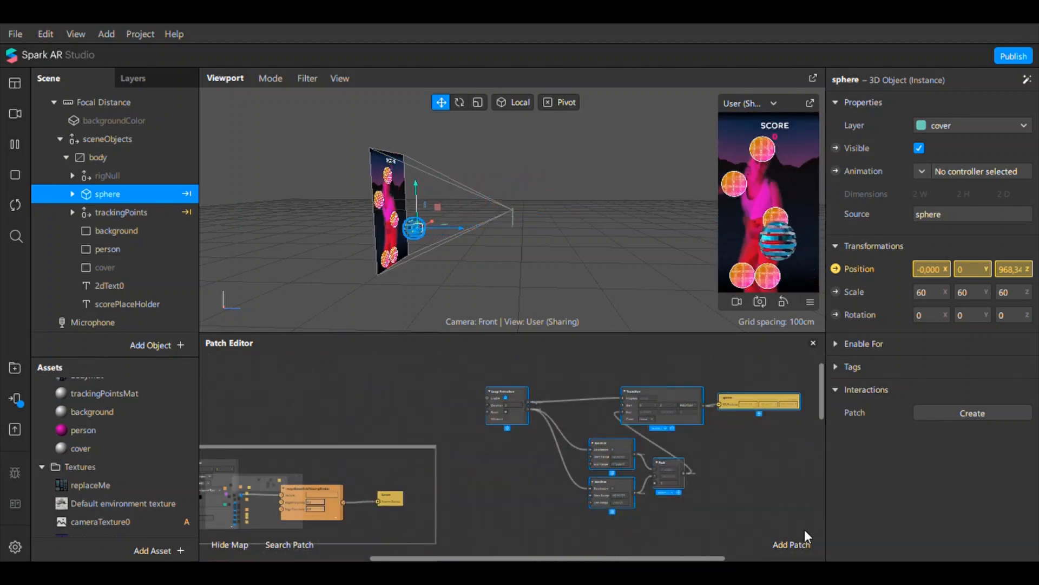
pyautogui.rightClick(672, 392)
pyautogui.click(690, 406)
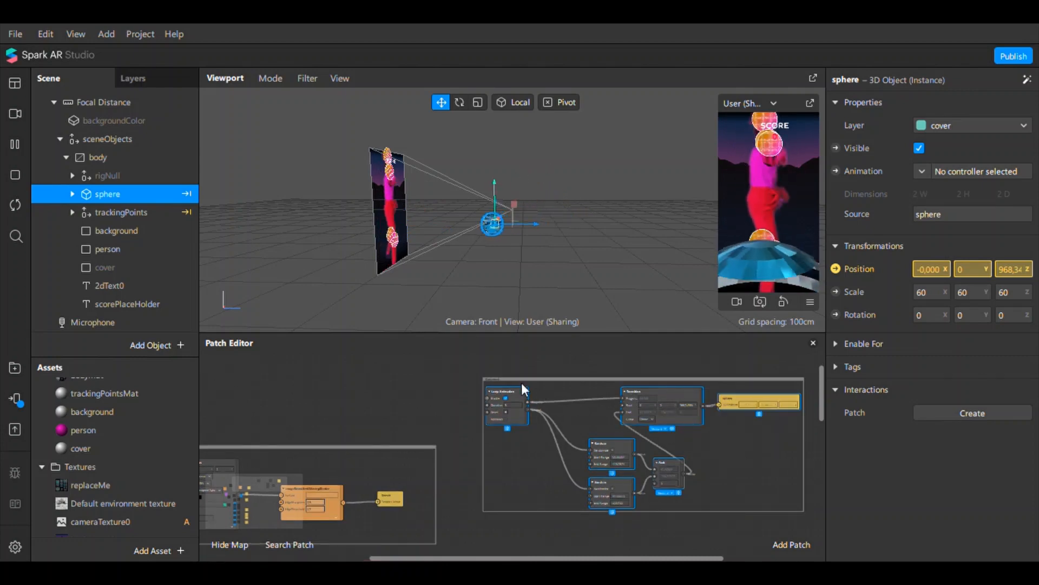
# Color the comment box around the sphere-movement patches red.
pyautogui.click(588, 410)
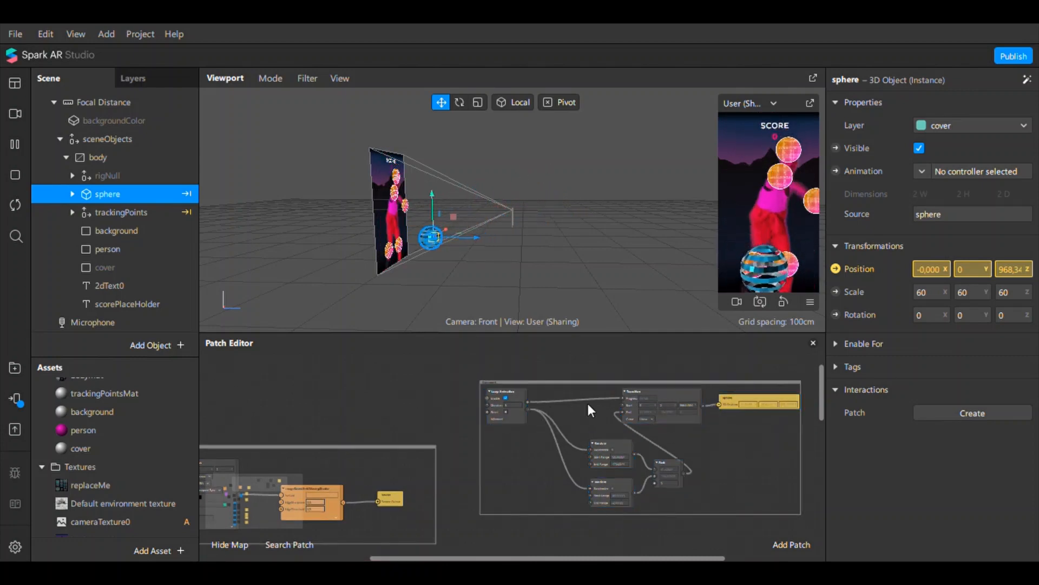
pyautogui.scroll(5, 517, 373)
pyautogui.rightClick(508, 405)
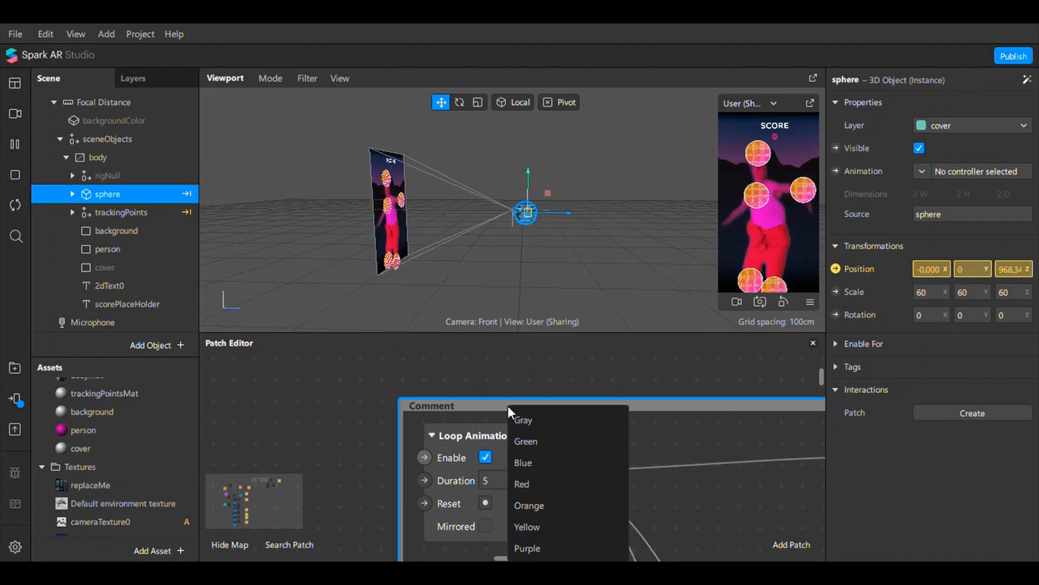
pyautogui.click(523, 485)
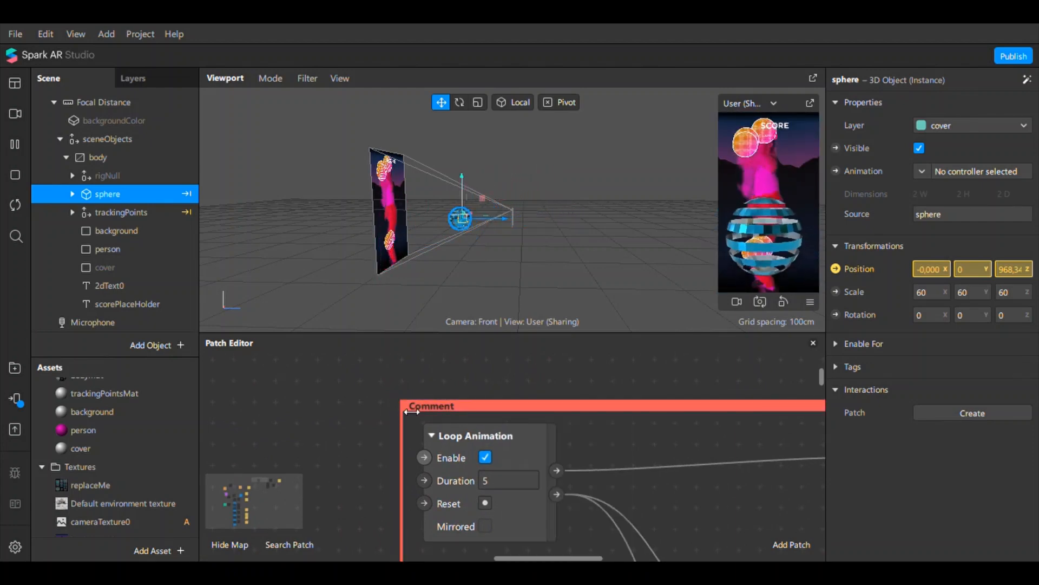
# Add an Unpack patch to the head output that drives topHead, placing it just outside the red comment box.
pyautogui.moveTo(451, 407); pyautogui.dragTo(724, 367)
pyautogui.moveTo(505, 557); pyautogui.dragTo(585, 558)
pyautogui.moveTo(433, 366); pyautogui.dragTo(517, 365)
pyautogui.moveTo(268, 490)
pyautogui.mouseDown()
pyautogui.moveTo(260, 501)
pyautogui.moveTo(252, 494)
pyautogui.moveTo(267, 491)
pyautogui.mouseUp()
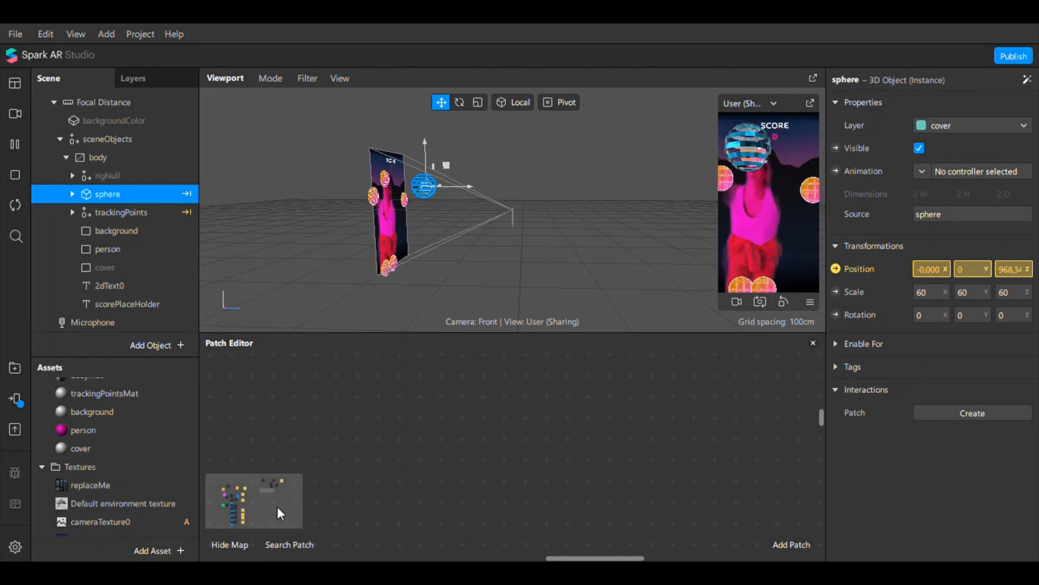
pyautogui.moveTo(265, 489); pyautogui.dragTo(243, 501)
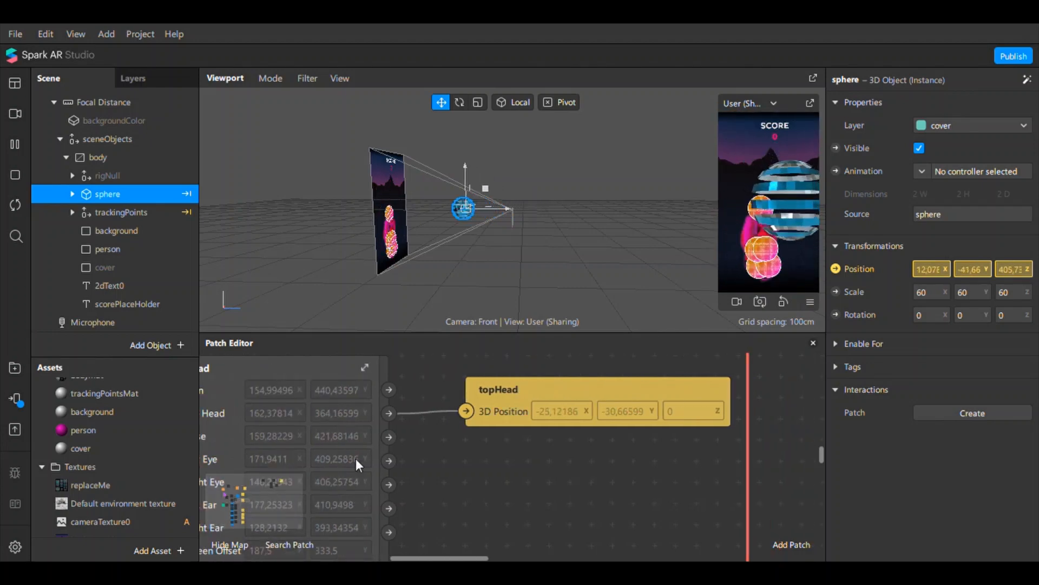
pyautogui.moveTo(390, 413); pyautogui.dragTo(768, 450)
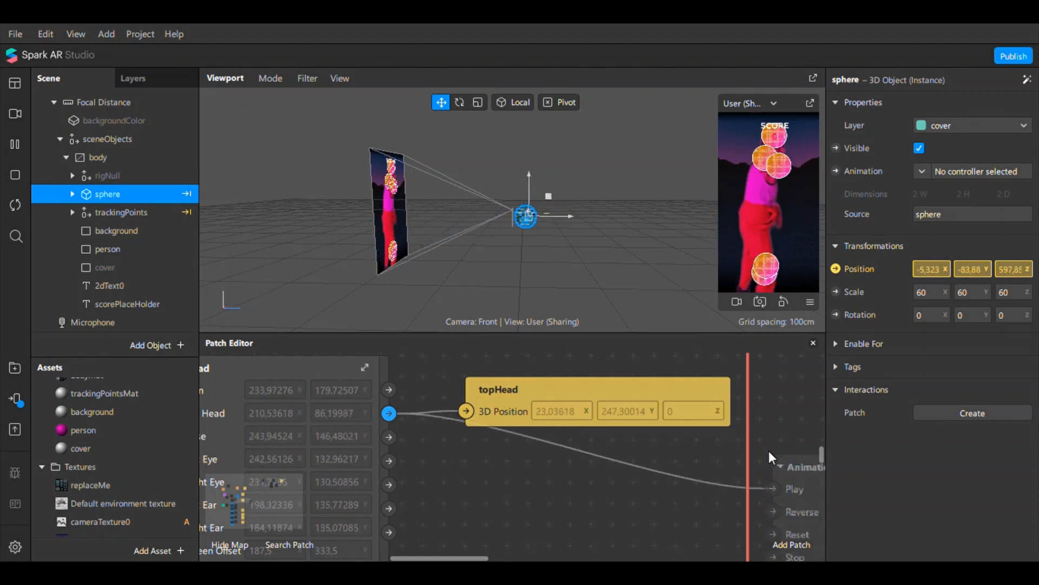
pyautogui.write('unp')
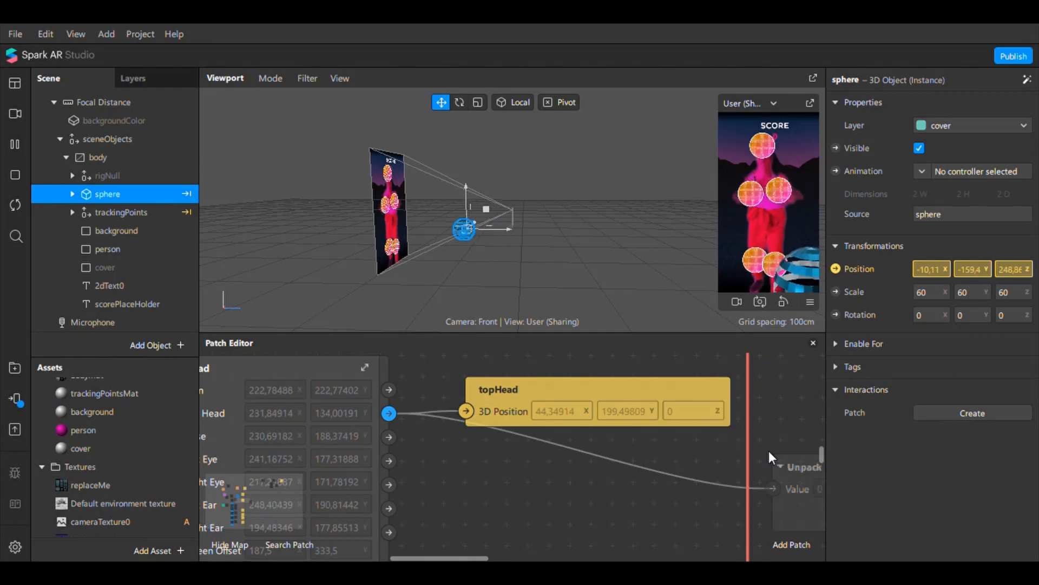
pyautogui.click(907, 439)
pyautogui.moveTo(788, 490); pyautogui.dragTo(787, 451)
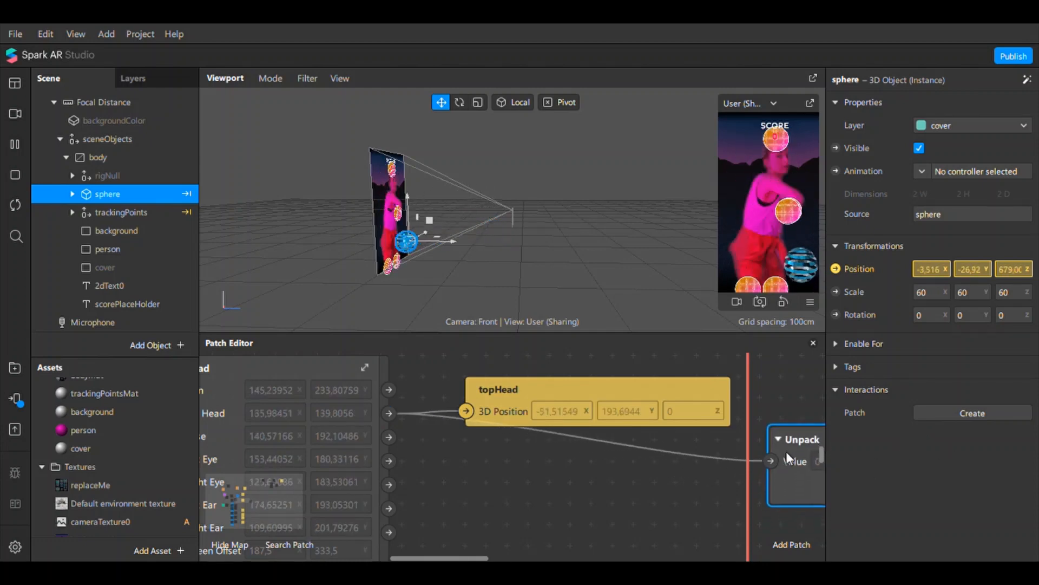
# Add an Unpack patch to each of the Right Wrist and Left Wrist outputs, outside the red comment box.
pyautogui.scroll(-3, 465, 423)
pyautogui.scroll(-2, 463, 426)
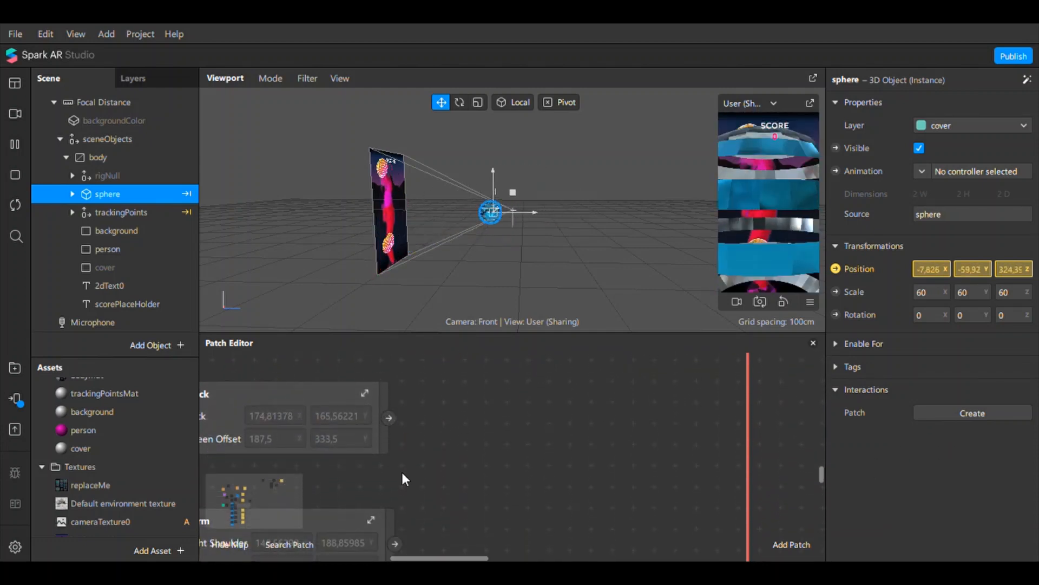
pyautogui.scroll(-4, 404, 471)
pyautogui.moveTo(396, 376); pyautogui.dragTo(771, 398)
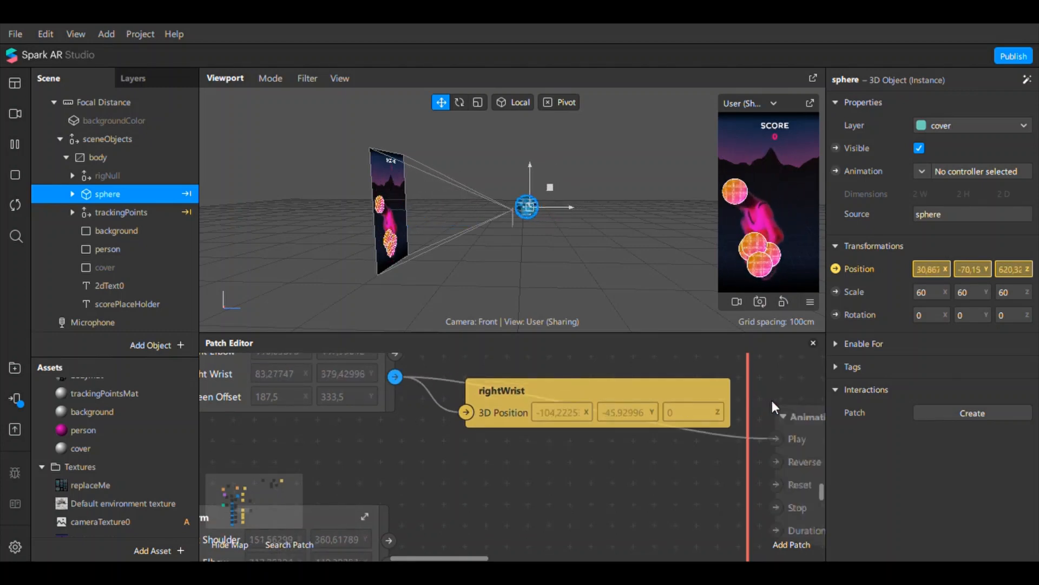
pyautogui.write('un')
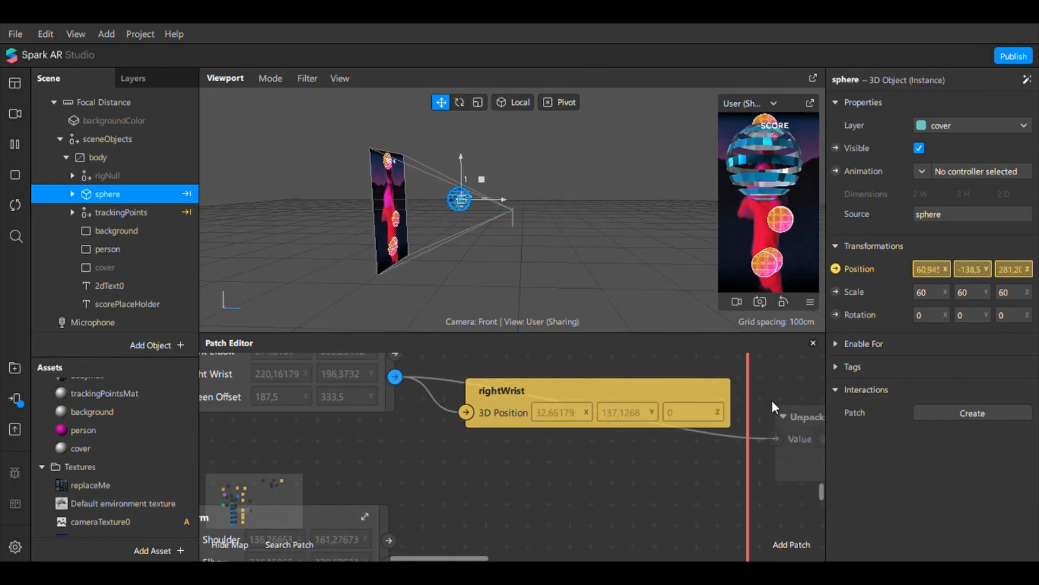
pyautogui.press('Return')
pyautogui.scroll(-3, 457, 453)
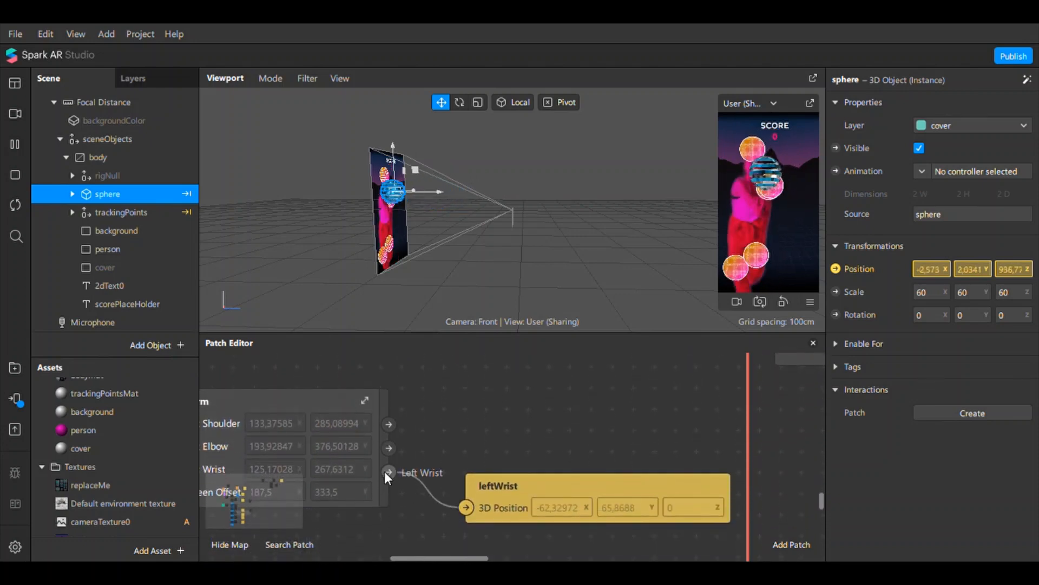
pyautogui.moveTo(387, 471); pyautogui.dragTo(783, 474)
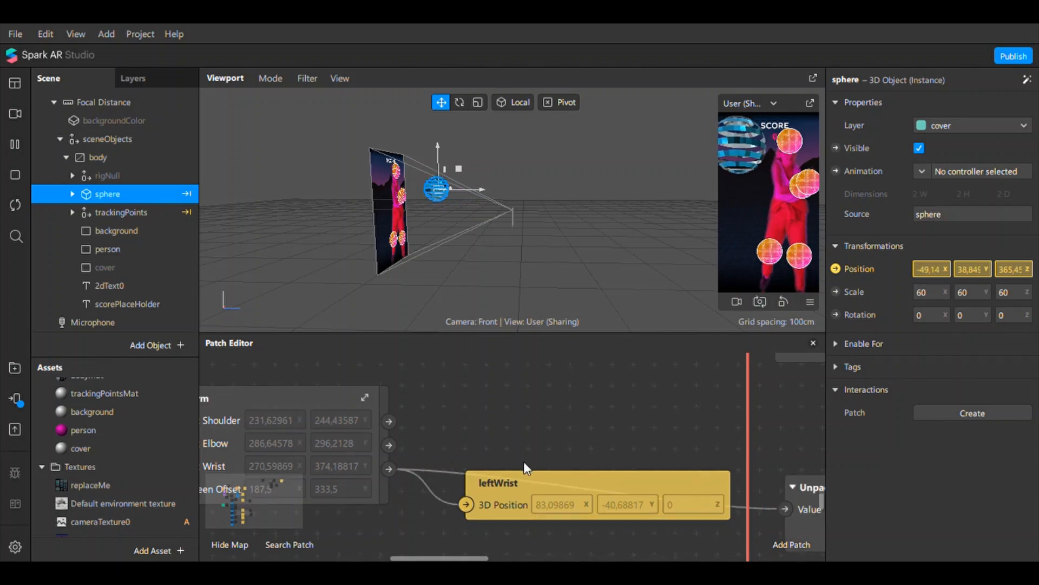
# Add an Unpack patch to each of the Right Knee and Left Knee outputs and place them beside the others.
pyautogui.scroll(-5, 524, 462)
pyautogui.moveTo(390, 466); pyautogui.dragTo(767, 468)
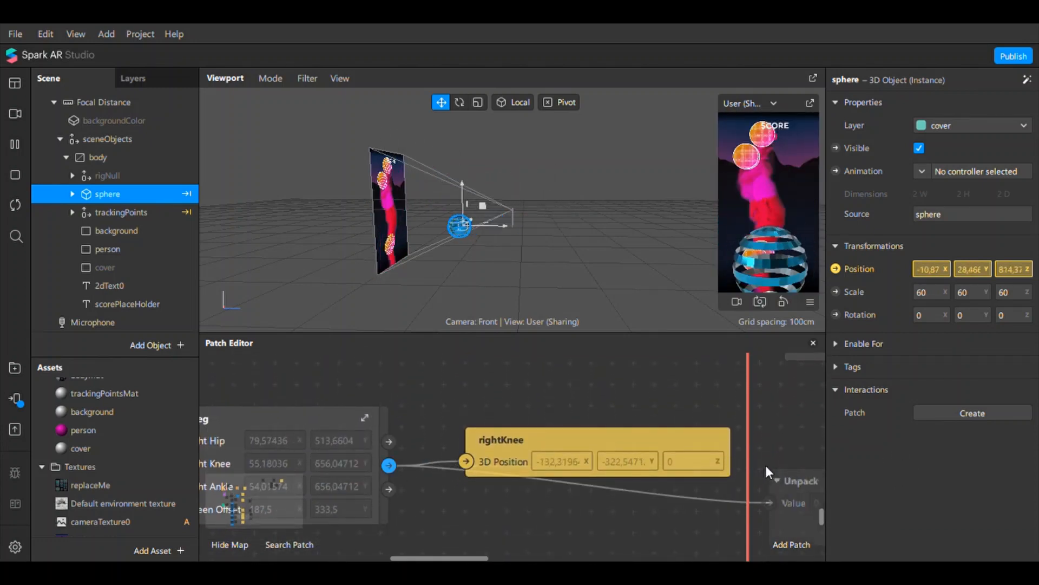
pyautogui.scroll(-5, 483, 478)
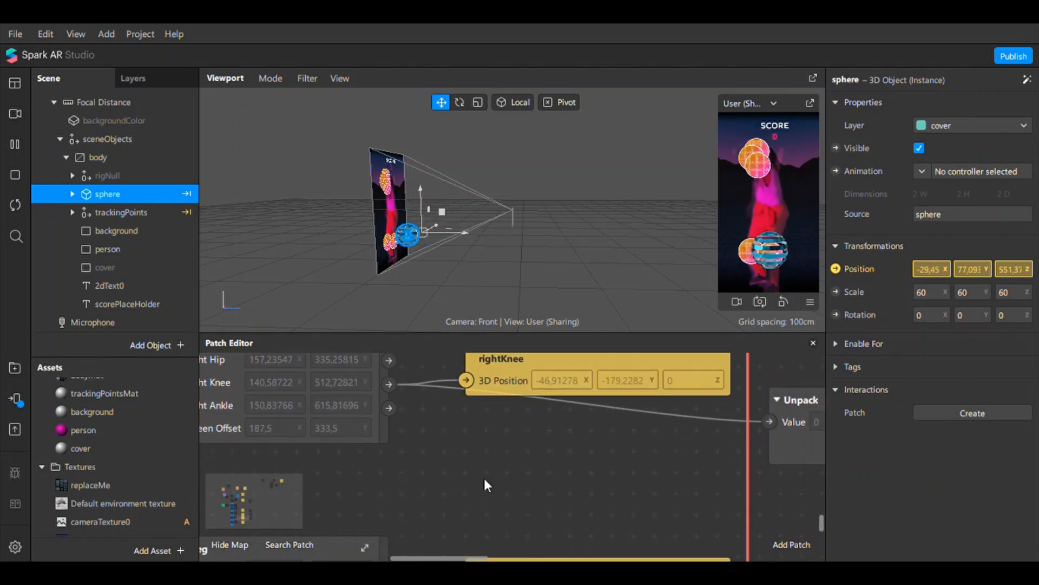
pyautogui.moveTo(389, 426); pyautogui.dragTo(817, 451)
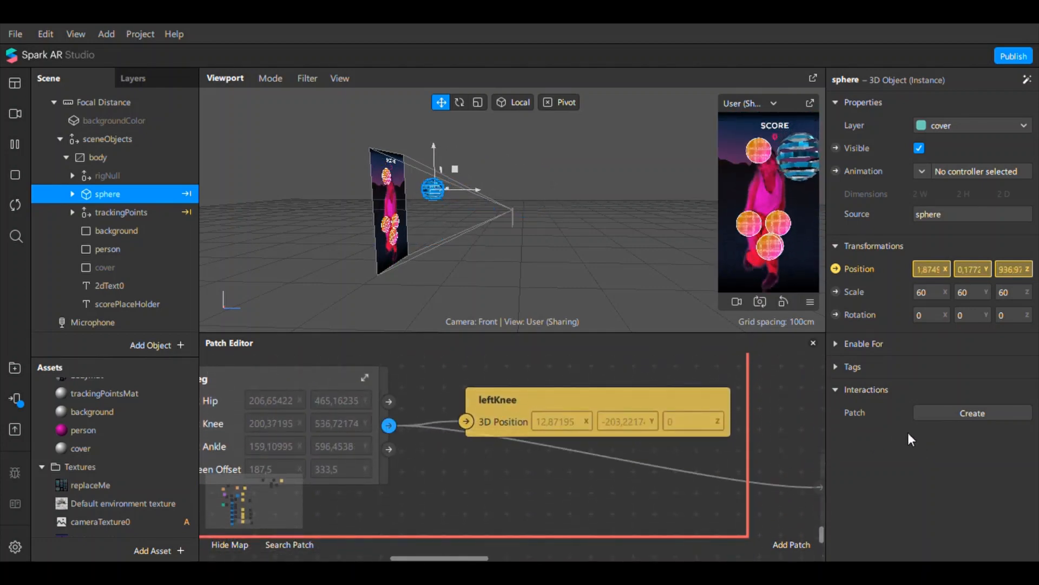
pyautogui.moveTo(473, 557); pyautogui.dragTo(529, 530)
pyautogui.scroll(-6, 551, 410)
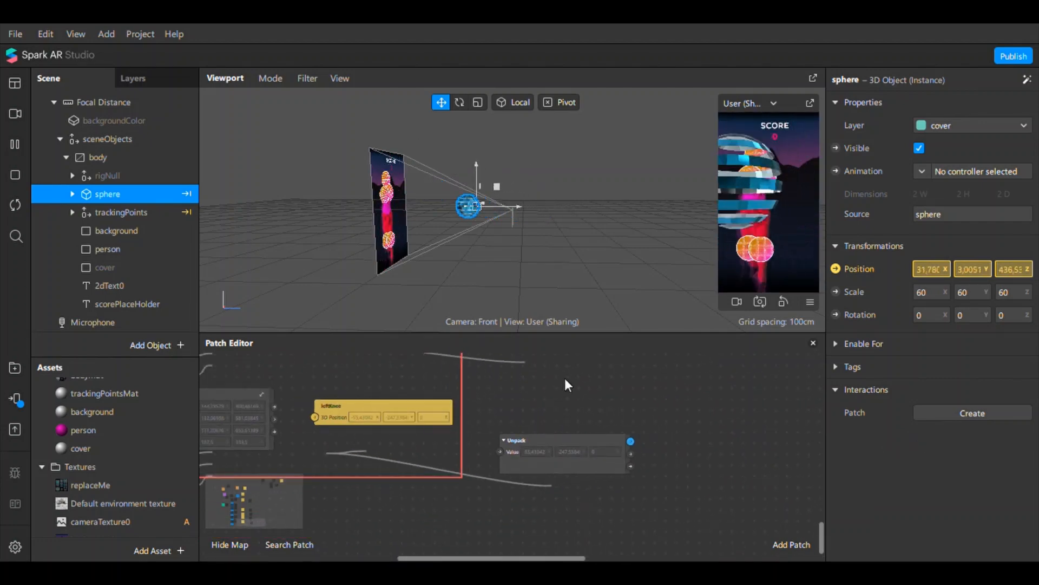
pyautogui.scroll(4, 583, 417)
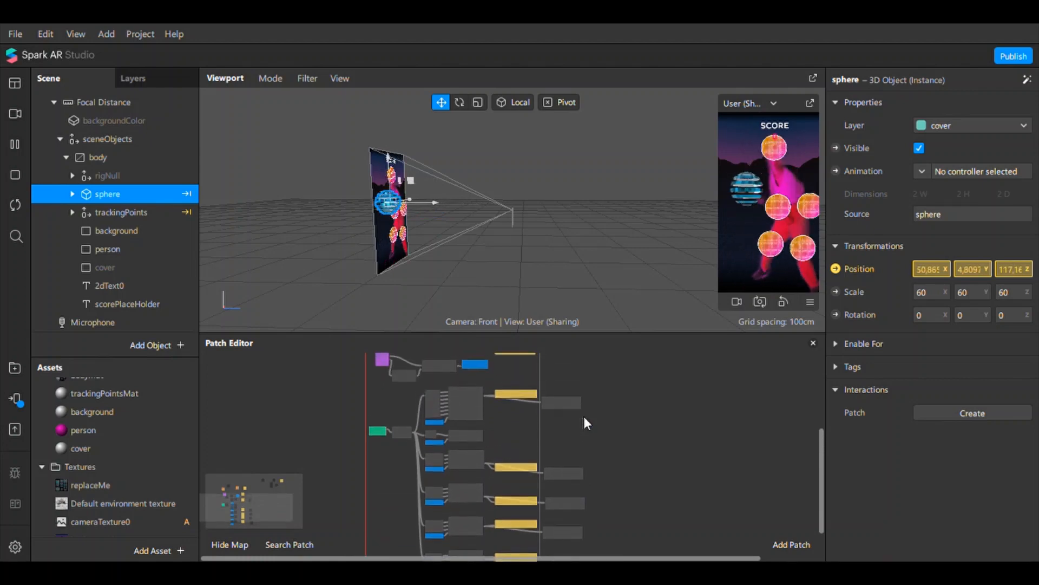
# Create a Sender patch beneath the sphere 3D Position patch and name it cordinates.
pyautogui.moveTo(237, 494); pyautogui.dragTo(327, 480)
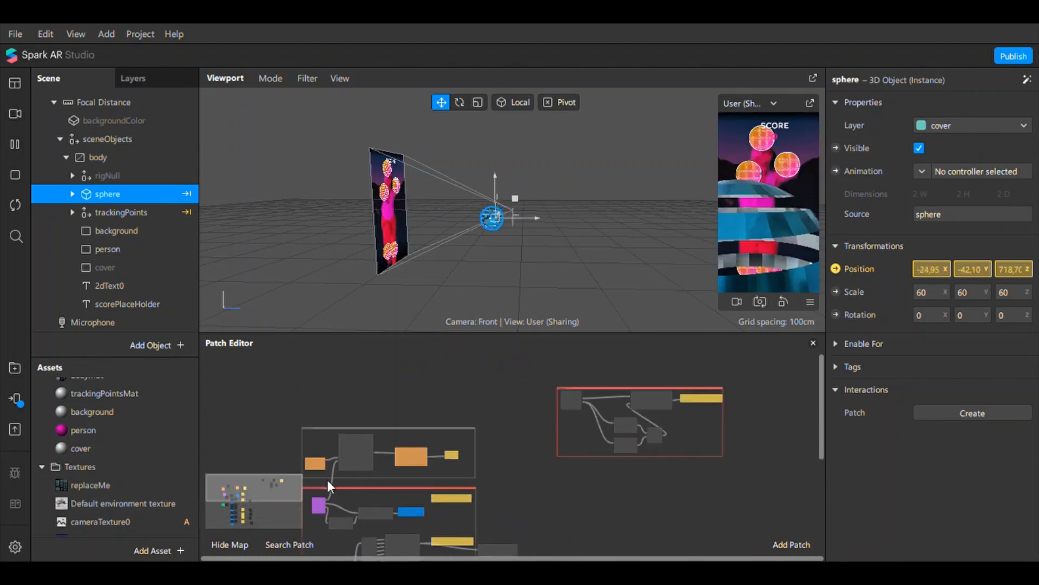
pyautogui.scroll(5, 690, 405)
pyautogui.scroll(2, 691, 405)
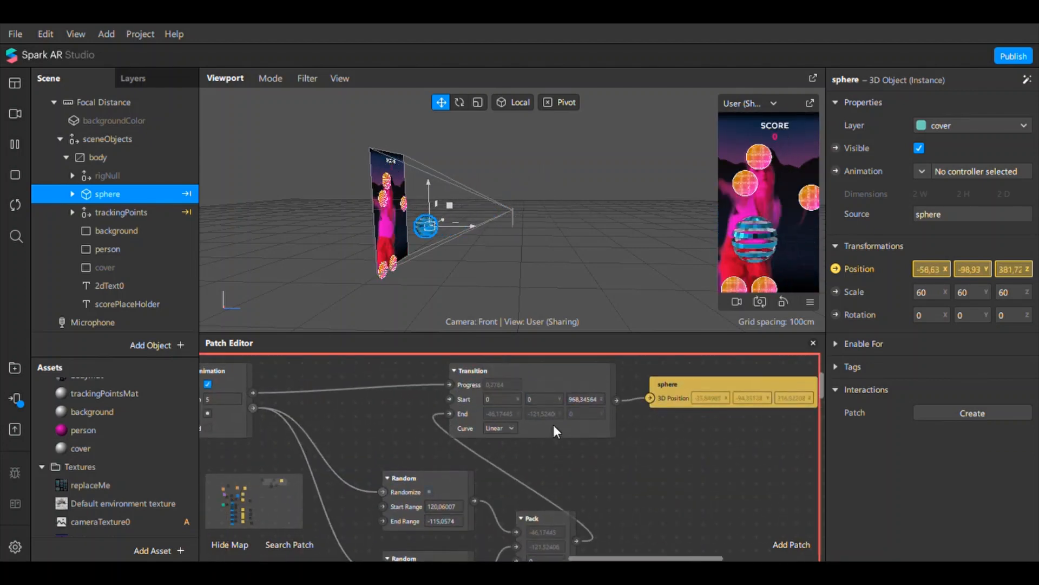
pyautogui.rightClick(616, 414)
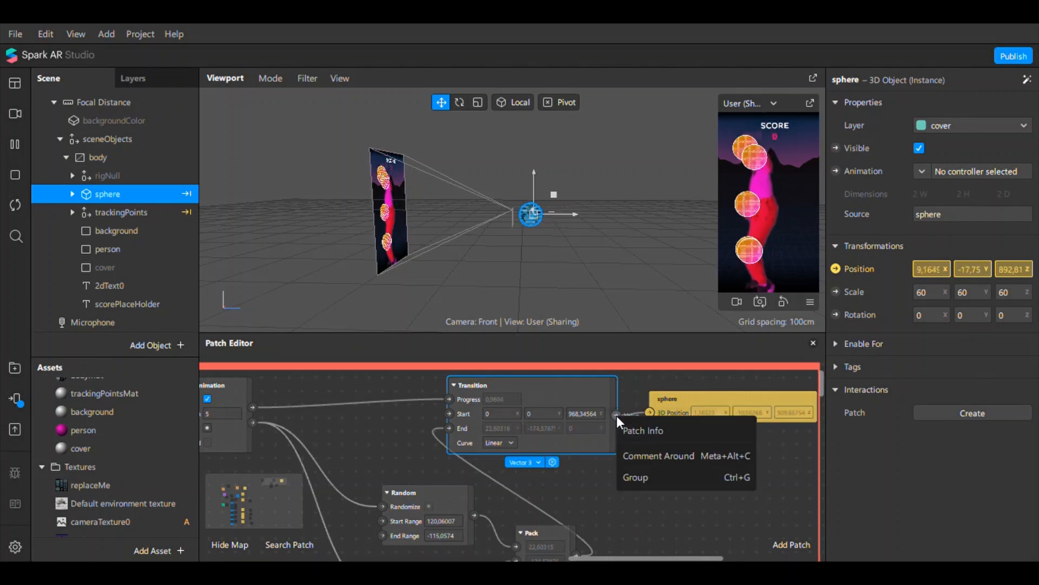
pyautogui.click(609, 512)
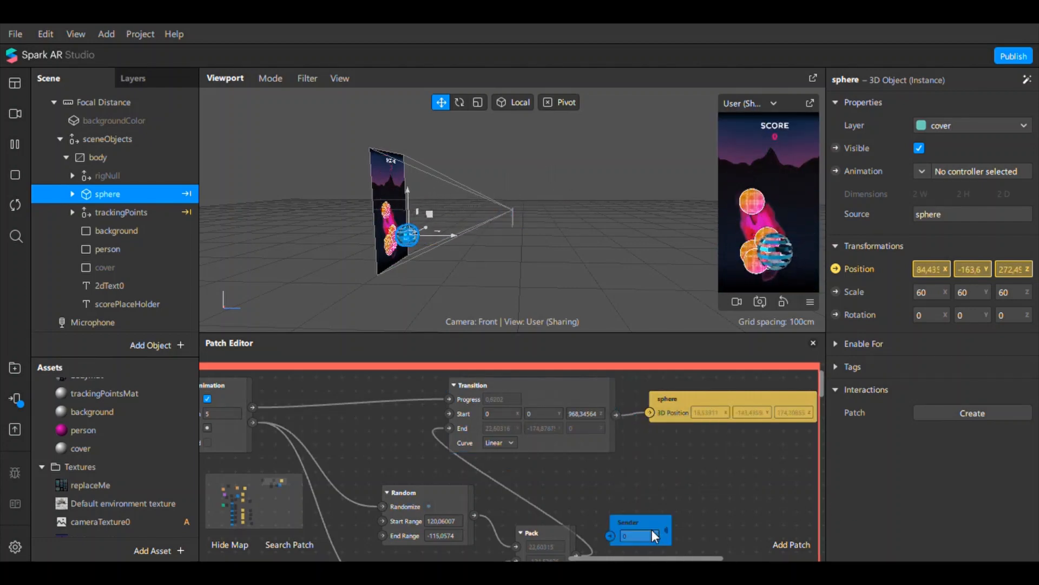
pyautogui.moveTo(653, 535); pyautogui.dragTo(655, 451)
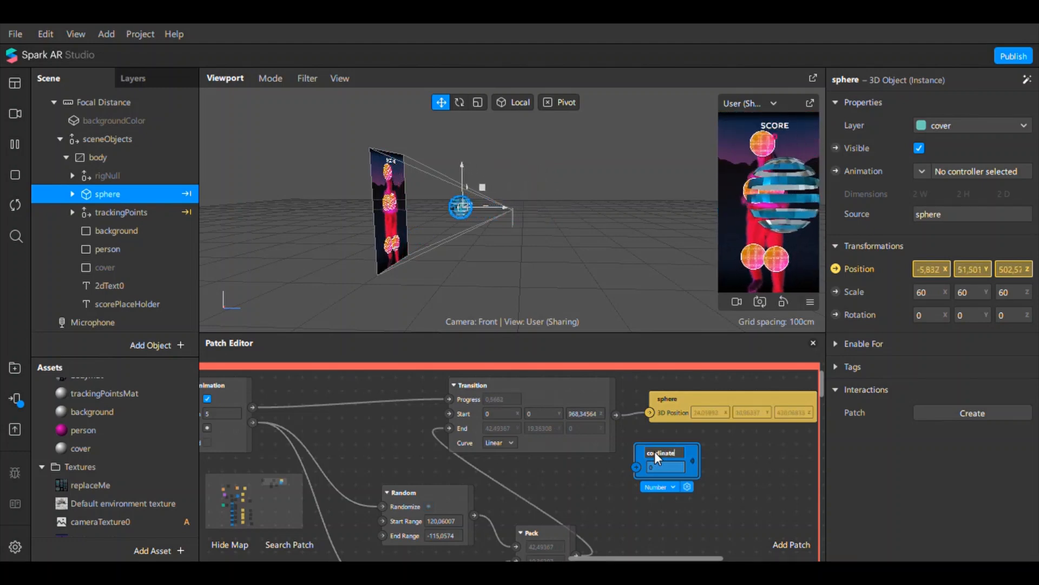
pyautogui.write('s')
pyautogui.press('Return')
# Set the cordinates Sender's type to Vector 3 and connect the Transition's output to it.
pyautogui.click(661, 490)
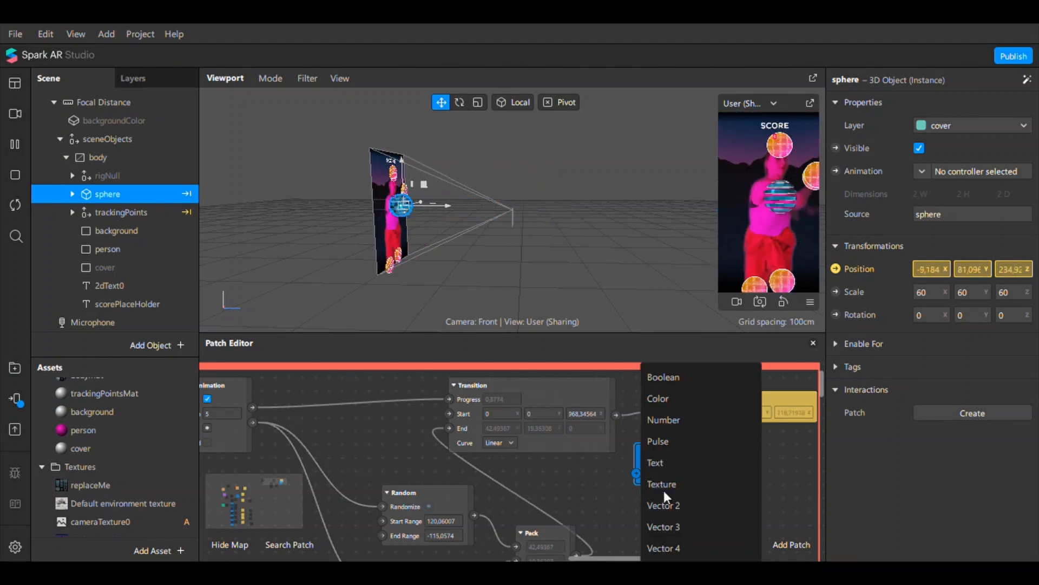
pyautogui.click(677, 528)
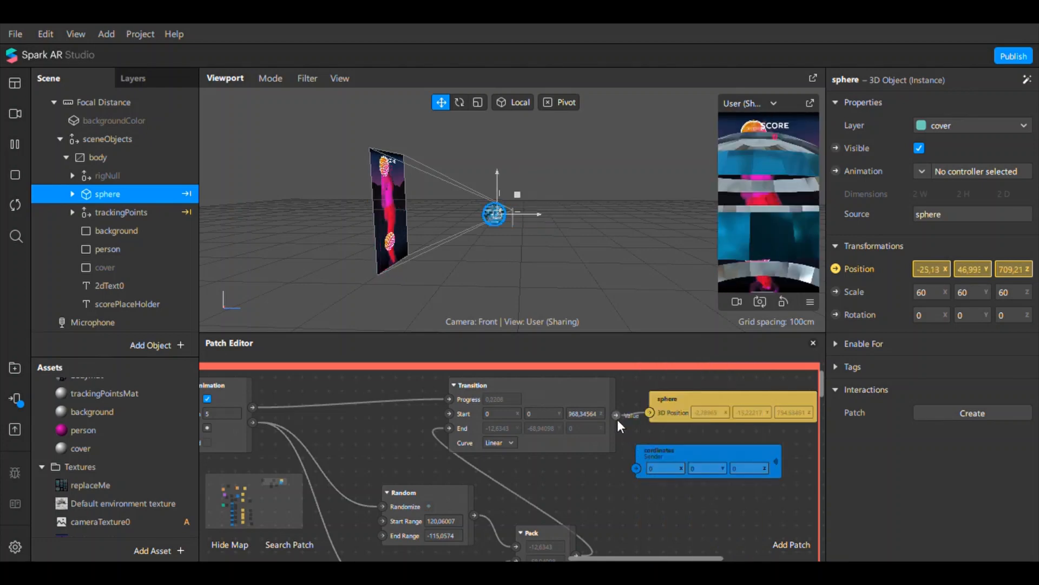
pyautogui.moveTo(636, 463); pyautogui.dragTo(676, 441)
# Add a Receiver patch above the topHead Unpack and set its source to cordinates.
pyautogui.moveTo(274, 481); pyautogui.dragTo(256, 498)
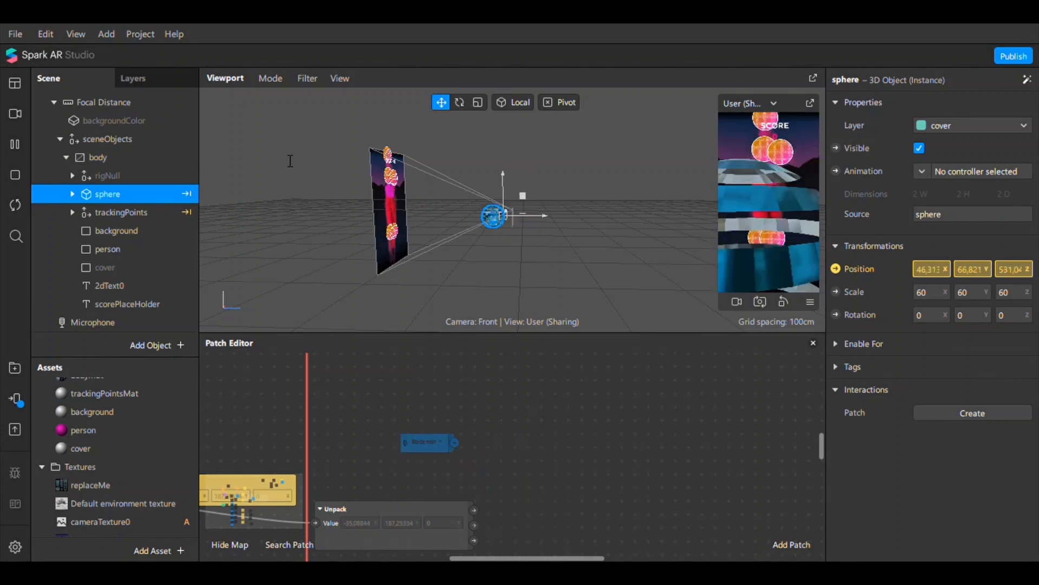
pyautogui.click(439, 442)
pyautogui.click(460, 502)
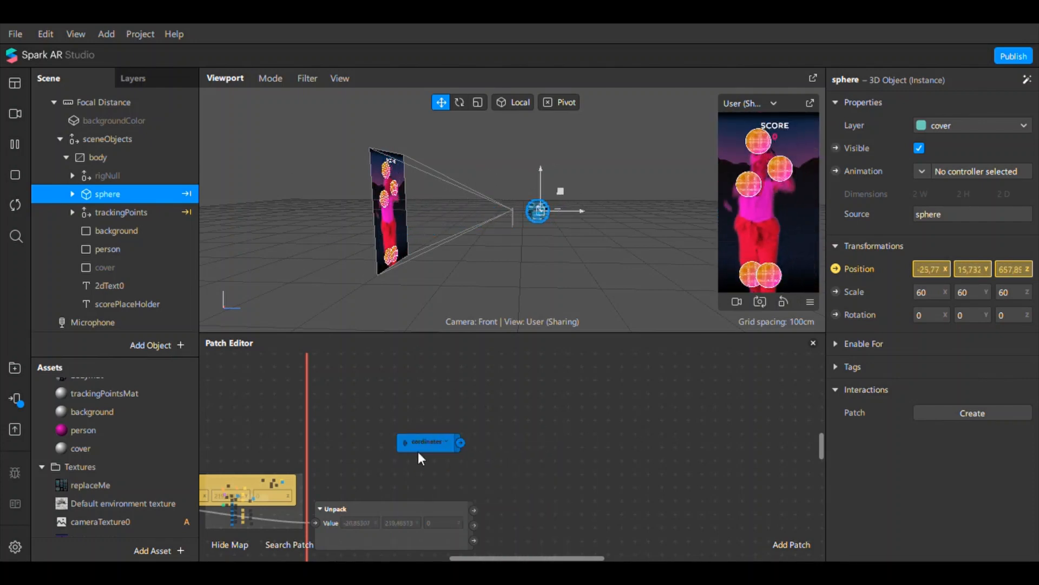
pyautogui.moveTo(401, 445); pyautogui.dragTo(330, 431)
# Add an Unpack patch to the cordinates Receiver's output and arrange both above the topHead Unpack.
pyautogui.moveTo(393, 429); pyautogui.dragTo(448, 428)
pyautogui.write('unp')
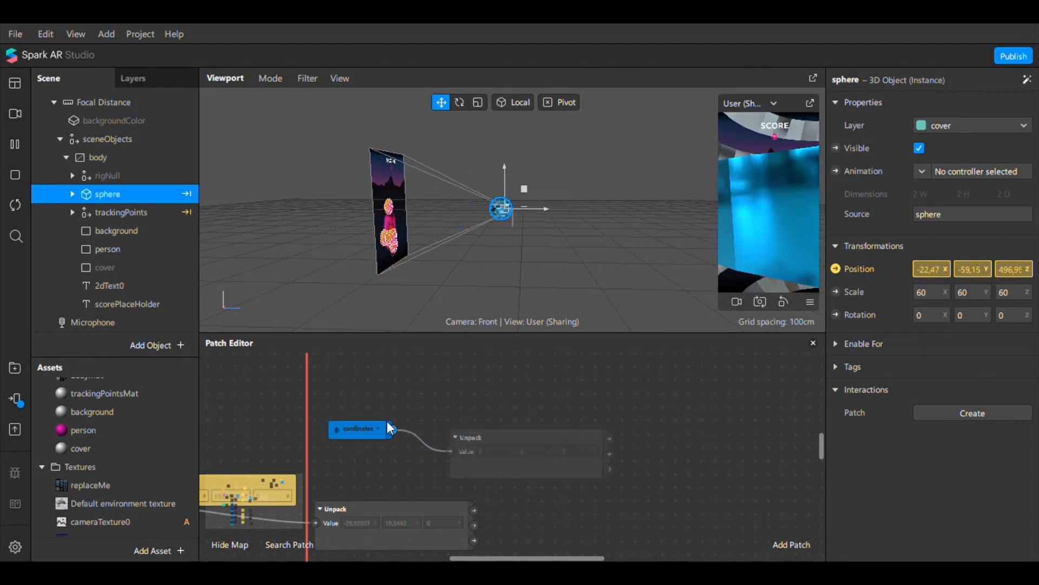
pyautogui.press('Return')
pyautogui.moveTo(351, 440); pyautogui.dragTo(294, 391)
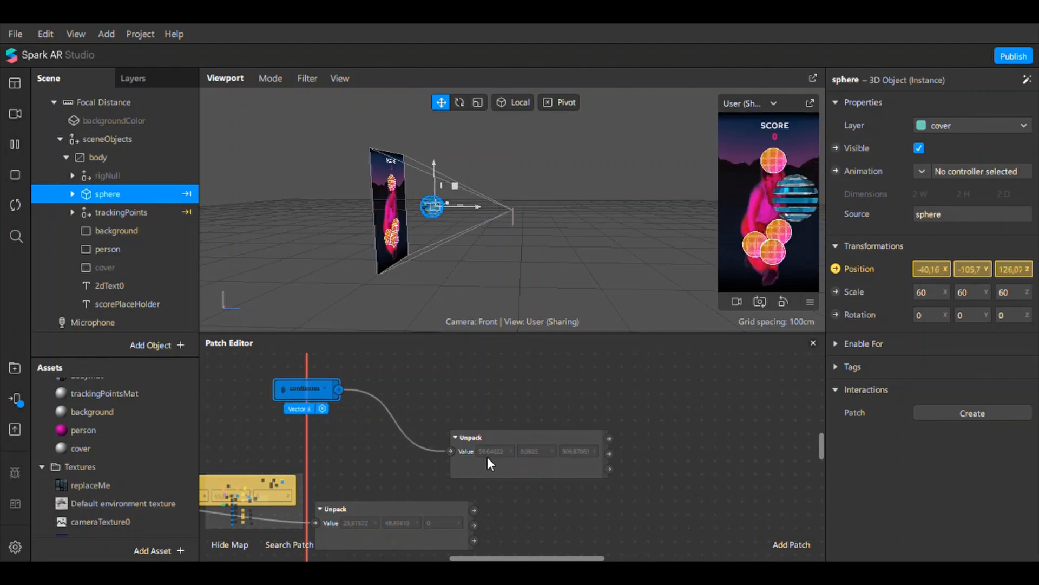
pyautogui.moveTo(487, 457); pyautogui.dragTo(398, 439)
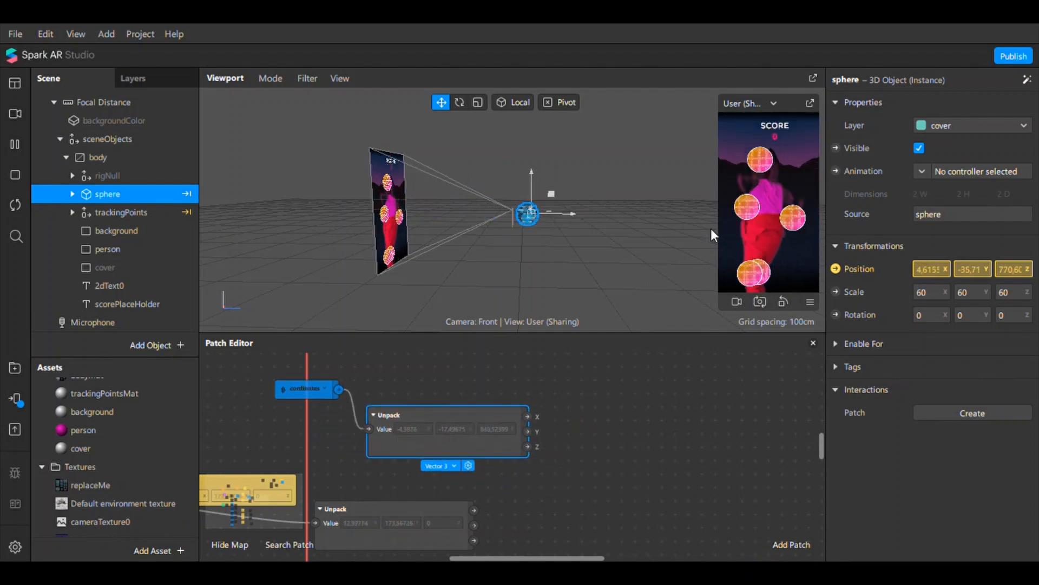
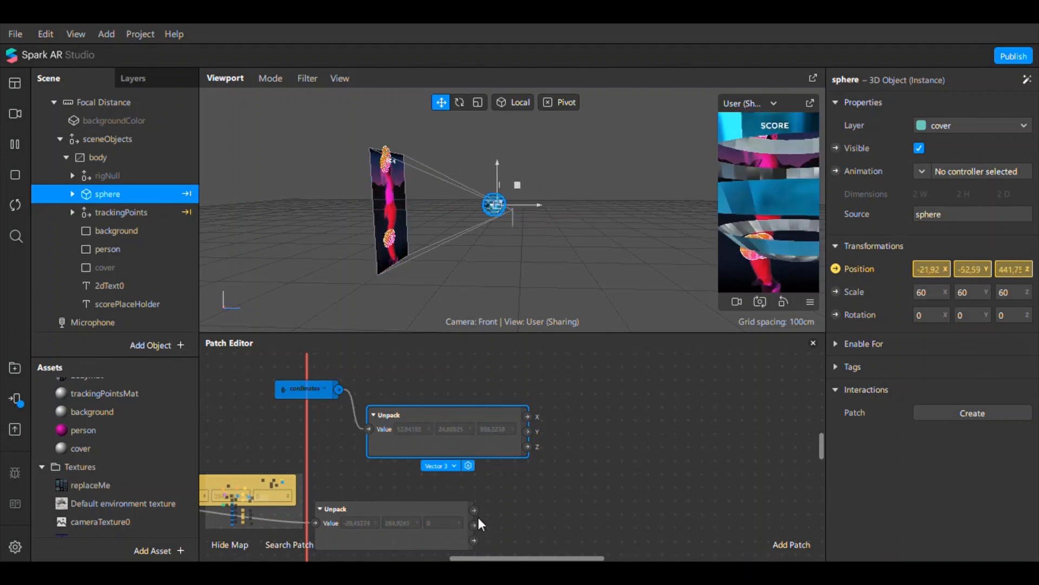
# Create two Equals patches and feed the topHead Unpack's X and Y outputs into their First Number inputs.
pyautogui.moveTo(475, 511); pyautogui.dragTo(568, 505)
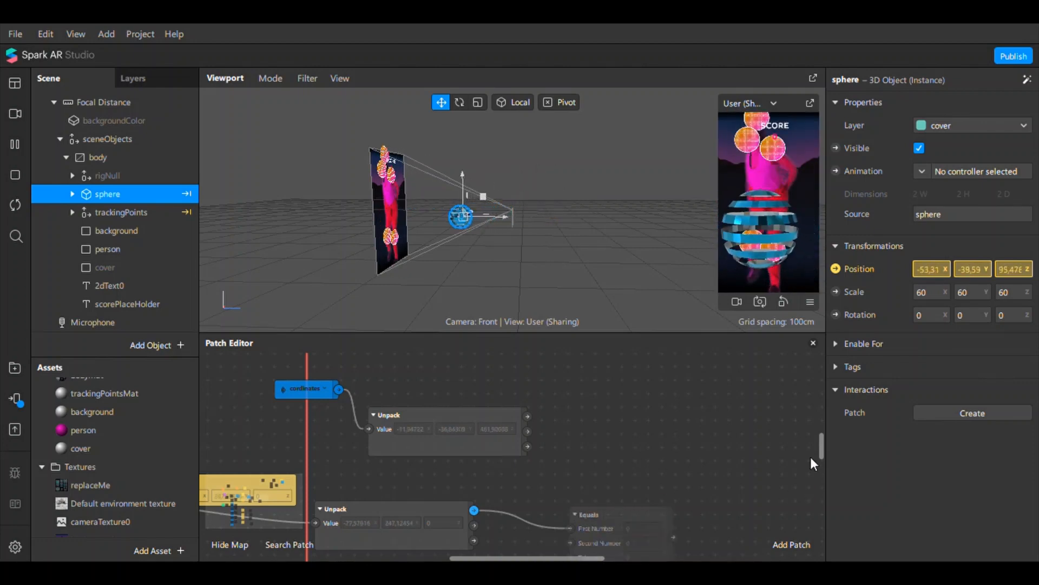
pyautogui.moveTo(617, 520); pyautogui.dragTo(721, 474)
pyautogui.scroll(-1, 482, 518)
pyautogui.moveTo(474, 510); pyautogui.dragTo(642, 521)
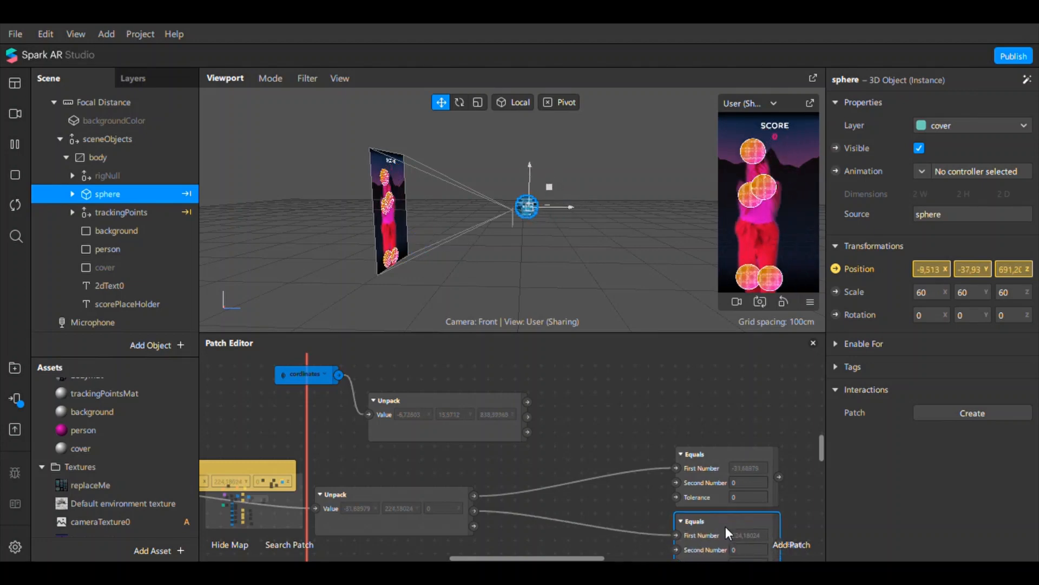
# Connect the cordinates Unpack's X and Y outputs to the Second Number inputs of the two Equals patches.
pyautogui.scroll(-2, 632, 459)
pyautogui.moveTo(528, 361); pyautogui.dragTo(578, 400)
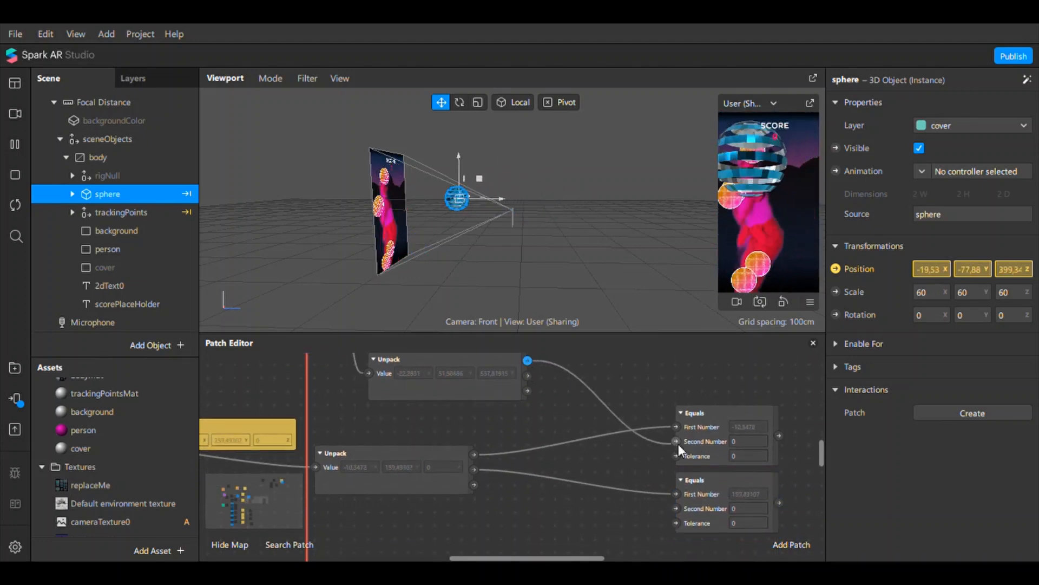
pyautogui.moveTo(681, 521); pyautogui.dragTo(675, 508)
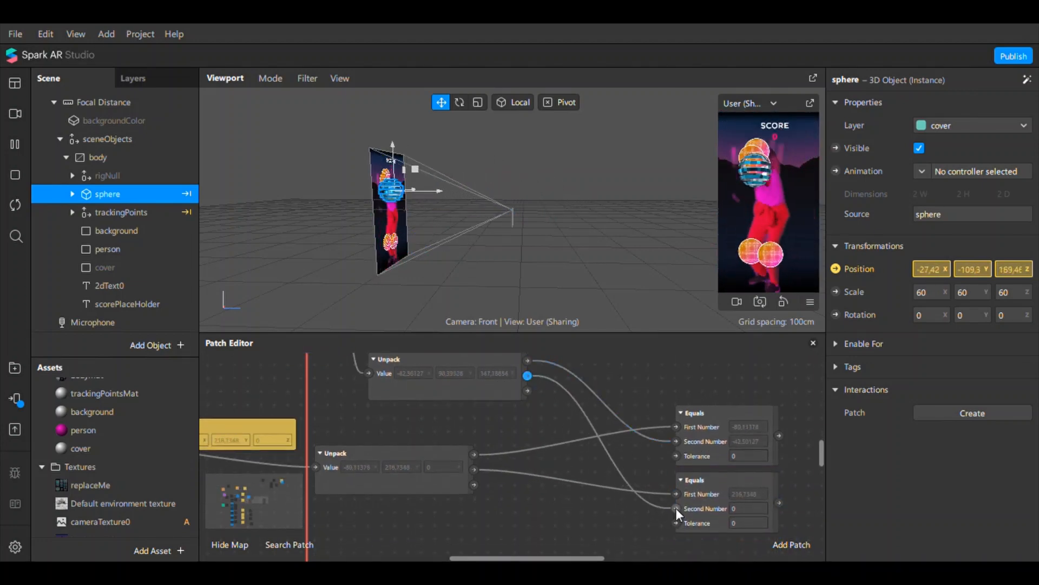
# Add an And patch and connect the outputs of the two topHead Equals patches to its First Boolean and Second Boolean inputs.
pyautogui.moveTo(579, 560); pyautogui.dragTo(596, 560)
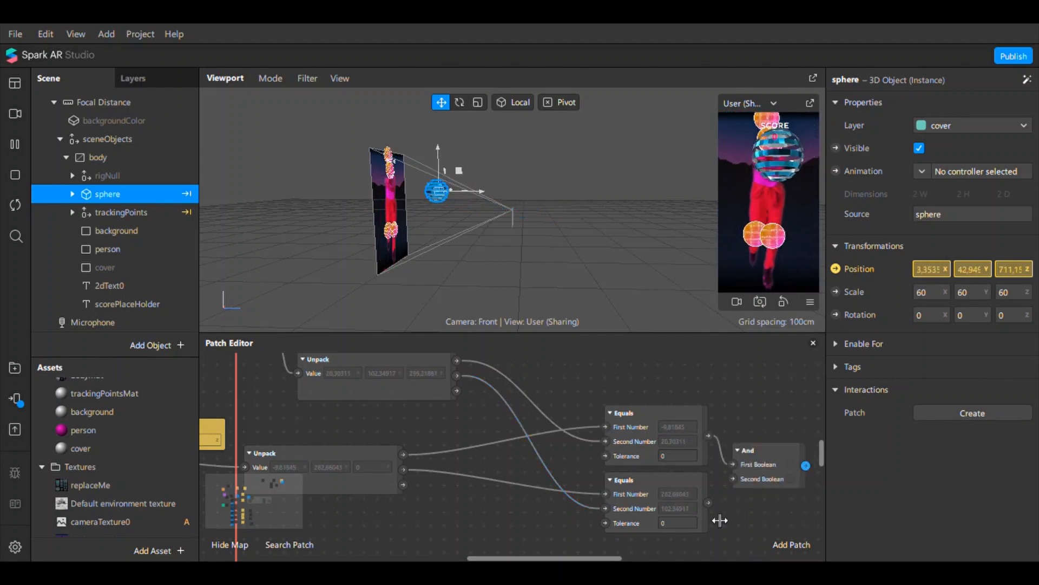
pyautogui.moveTo(710, 502); pyautogui.dragTo(732, 478)
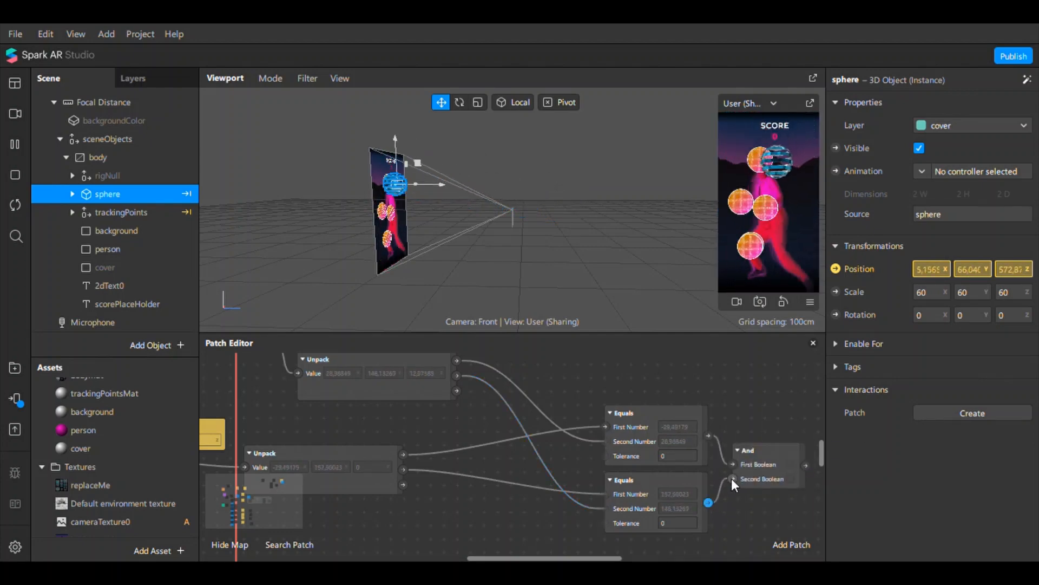
# Create a Less Than patch fed by the cordinates Unpack's Z output and place it above the Equals patches.
pyautogui.scroll(-1, 393, 453)
pyautogui.scroll(2, 393, 452)
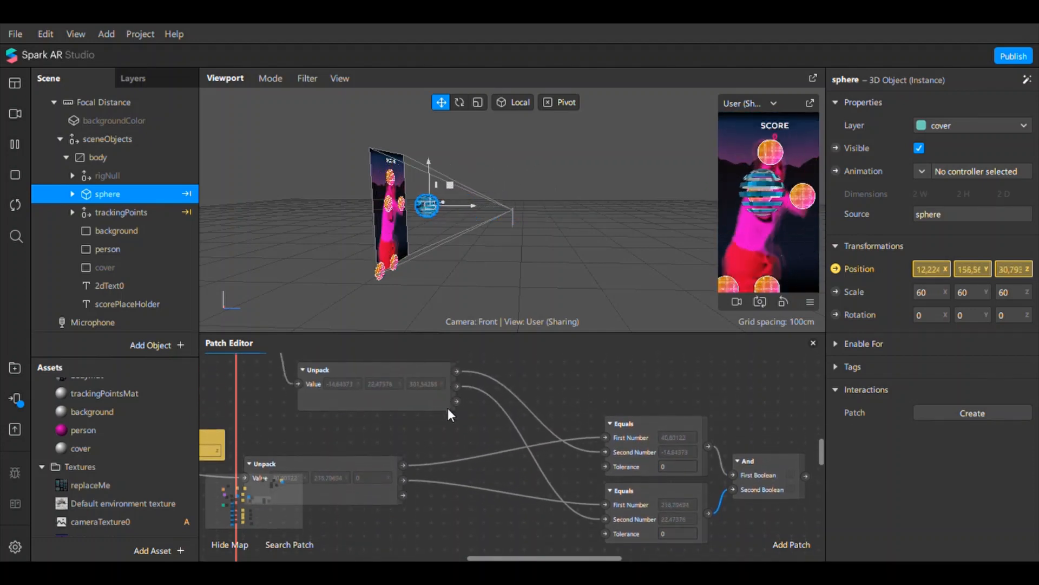
pyautogui.scroll(5, 457, 400)
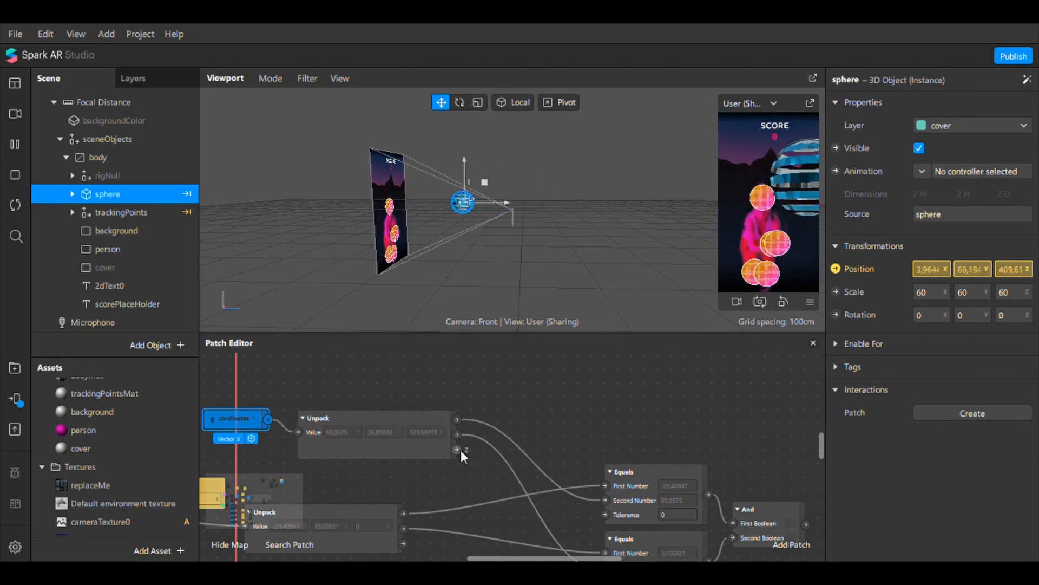
pyautogui.moveTo(459, 450); pyautogui.dragTo(671, 389)
pyautogui.write('less')
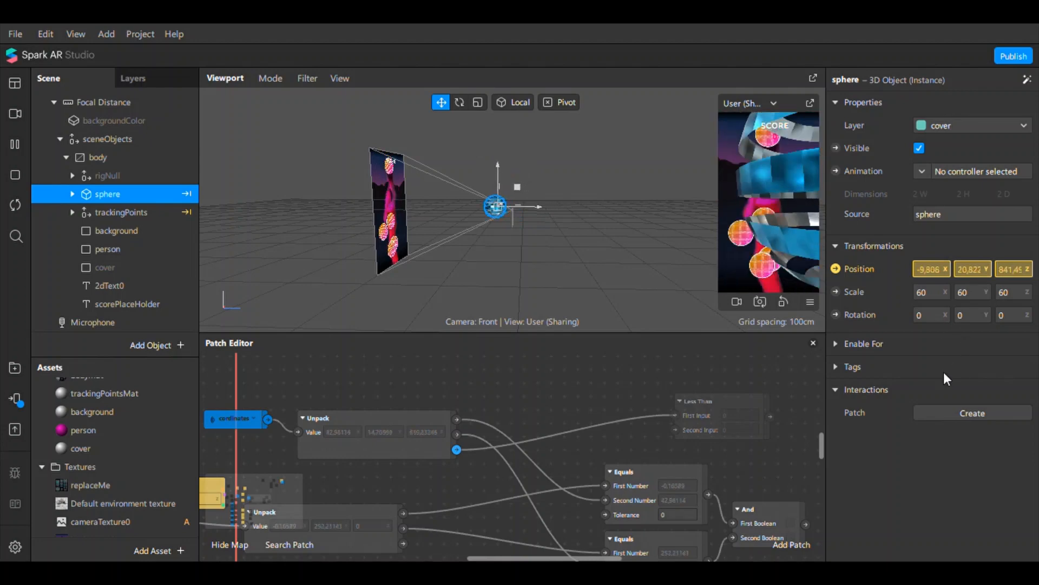
pyautogui.click(921, 375)
pyautogui.moveTo(690, 428); pyautogui.dragTo(764, 377)
# Feed the X and Y outputs of the Unpack below topHead's into the First Number inputs of two new Equals patches.
pyautogui.scroll(-6, 459, 452)
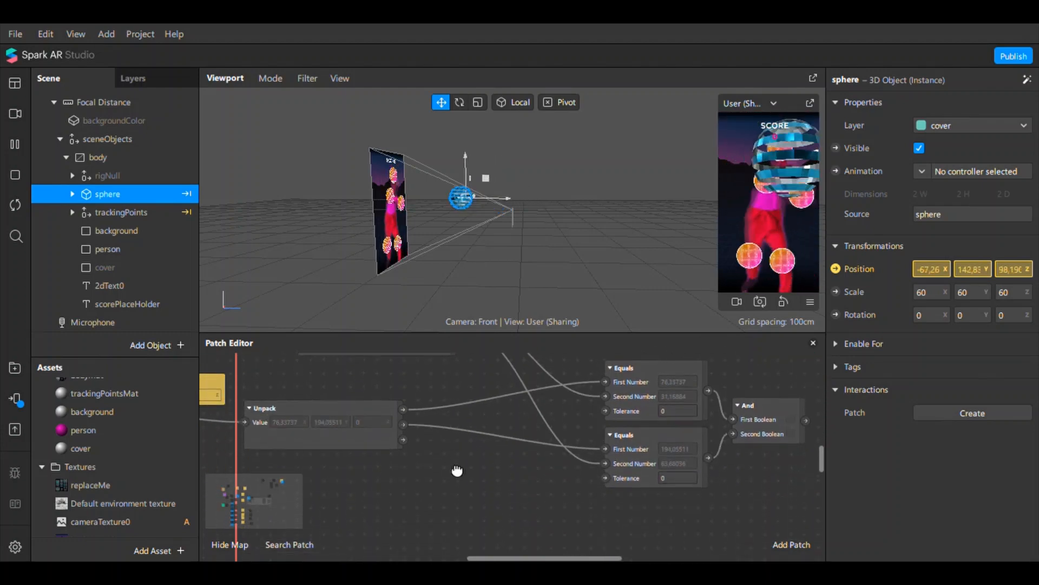
pyautogui.scroll(-1, 259, 501)
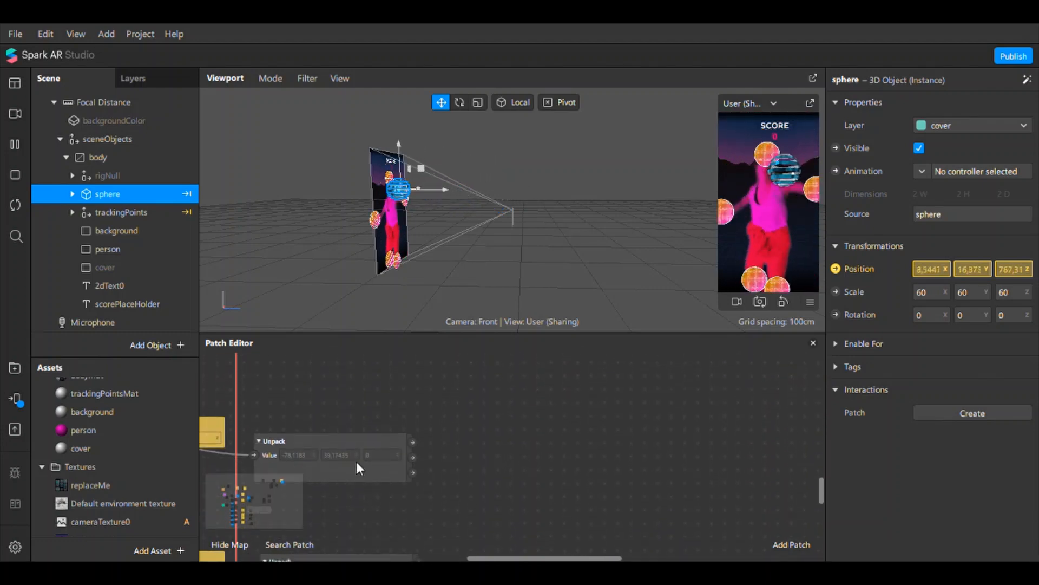
pyautogui.moveTo(357, 452); pyautogui.dragTo(570, 402)
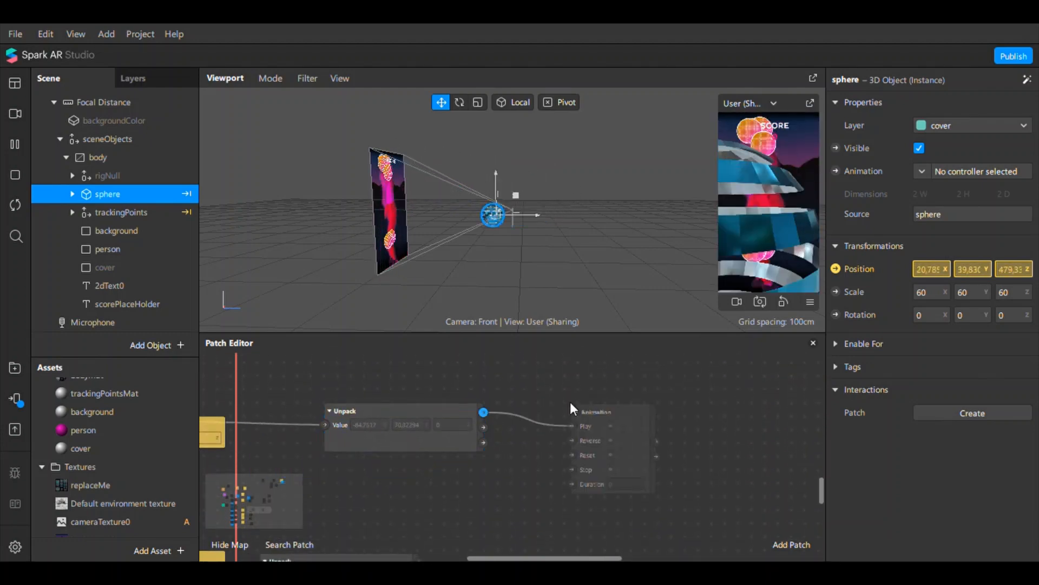
pyautogui.write('eq')
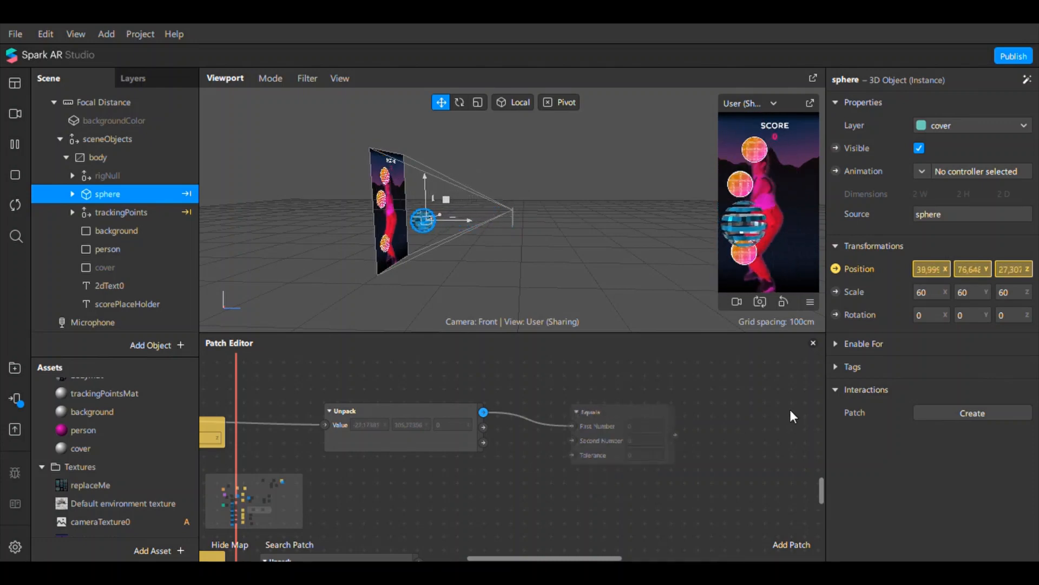
pyautogui.press('Return')
pyautogui.moveTo(594, 443); pyautogui.dragTo(660, 403)
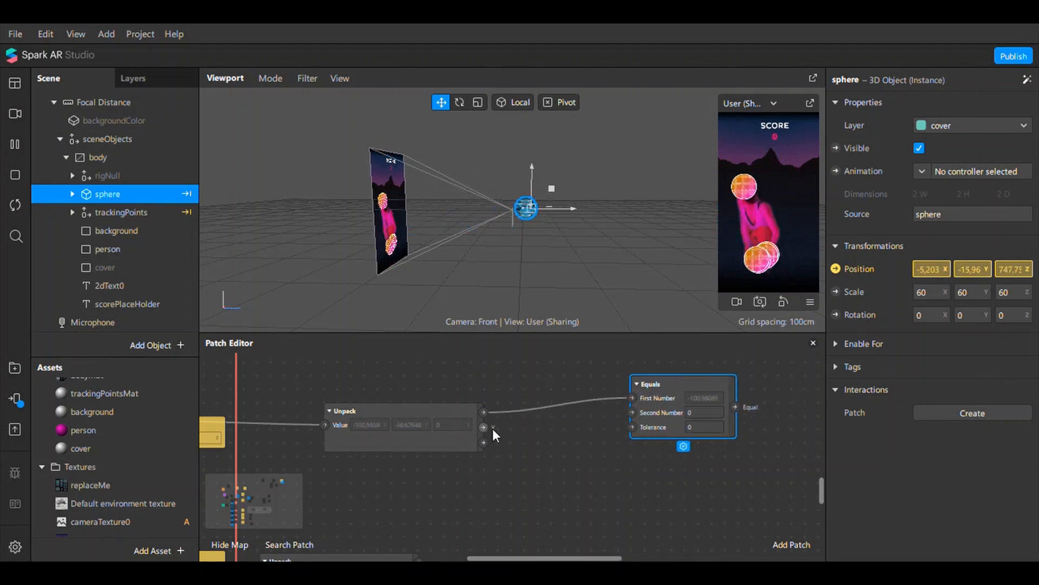
pyautogui.moveTo(484, 427); pyautogui.dragTo(596, 487)
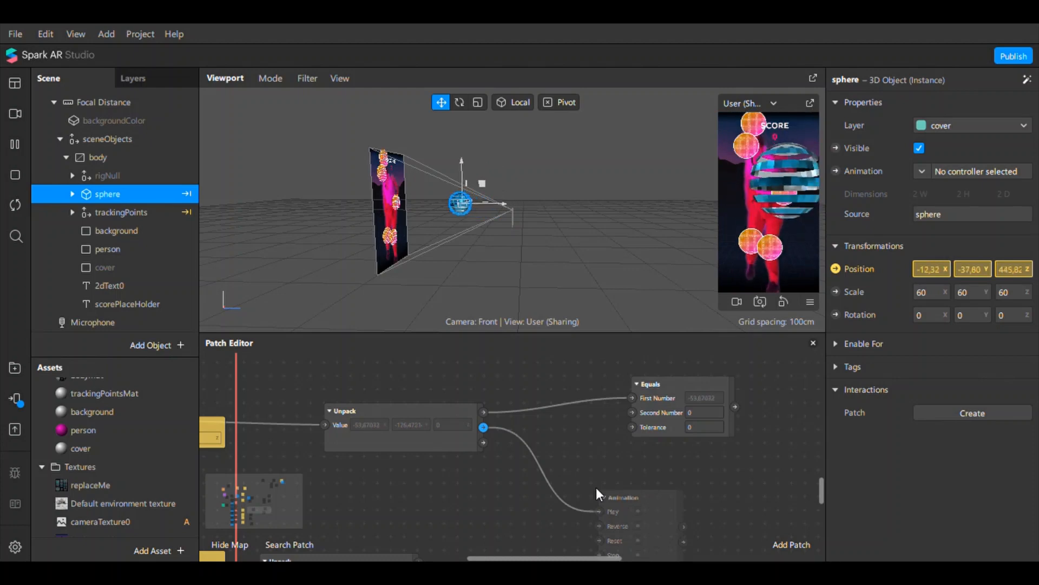
pyautogui.write('eq')
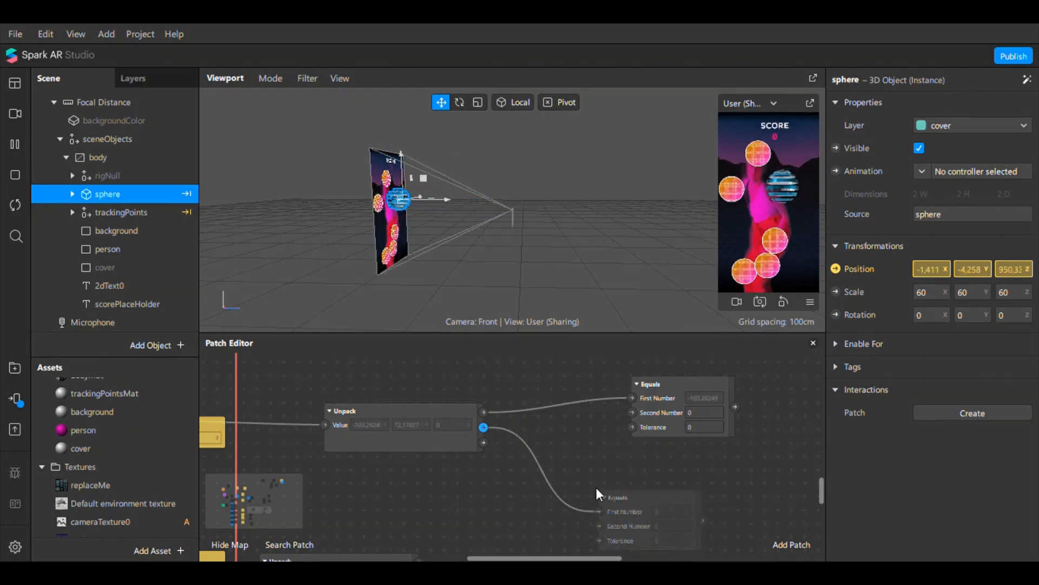
pyautogui.press('Return')
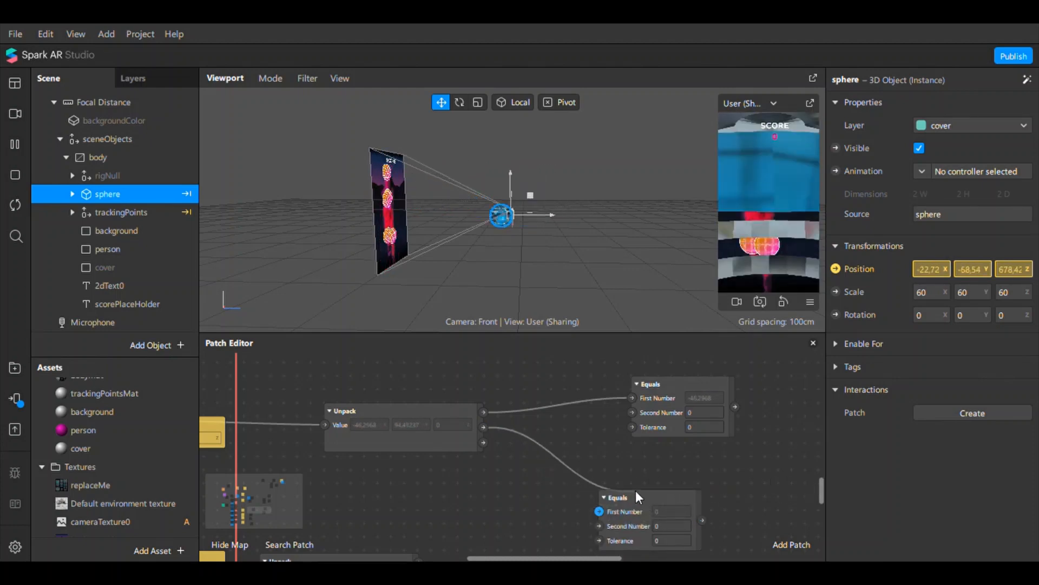
pyautogui.moveTo(626, 519); pyautogui.dragTo(649, 487)
# Move the cordinates Unpack down, just beneath the Unpack of the second tracked body point.
pyautogui.scroll(3, 490, 489)
pyautogui.scroll(-4, 490, 489)
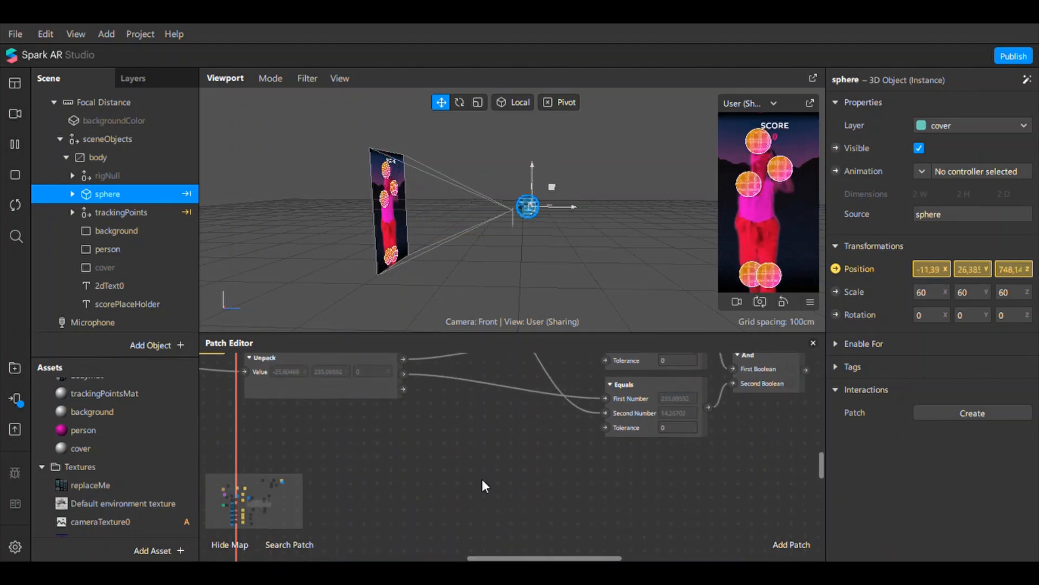
pyautogui.moveTo(396, 405); pyautogui.dragTo(408, 540)
pyautogui.scroll(-3, 423, 450)
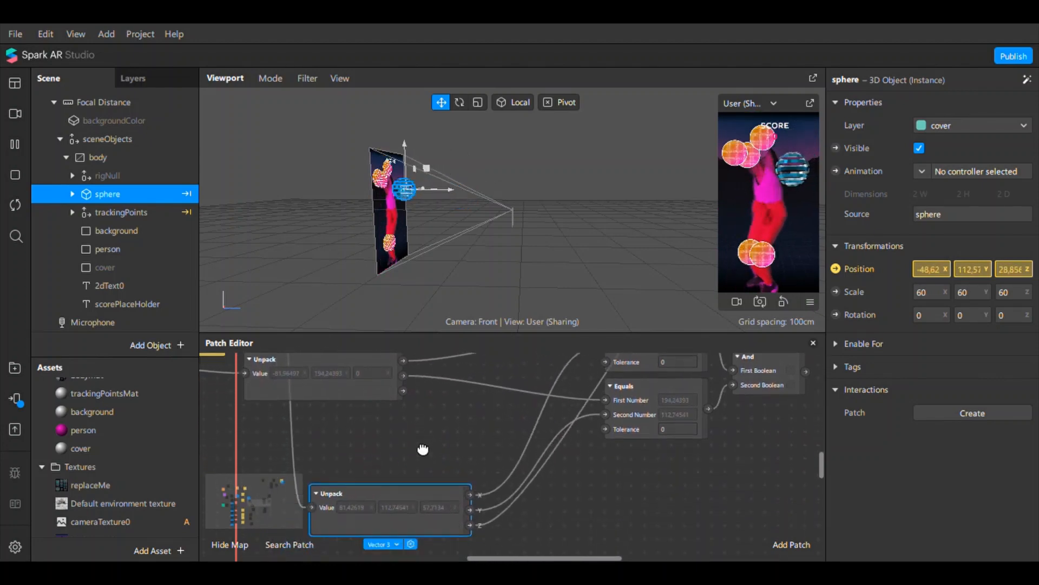
pyautogui.moveTo(425, 433); pyautogui.dragTo(431, 519)
pyautogui.scroll(-3, 466, 463)
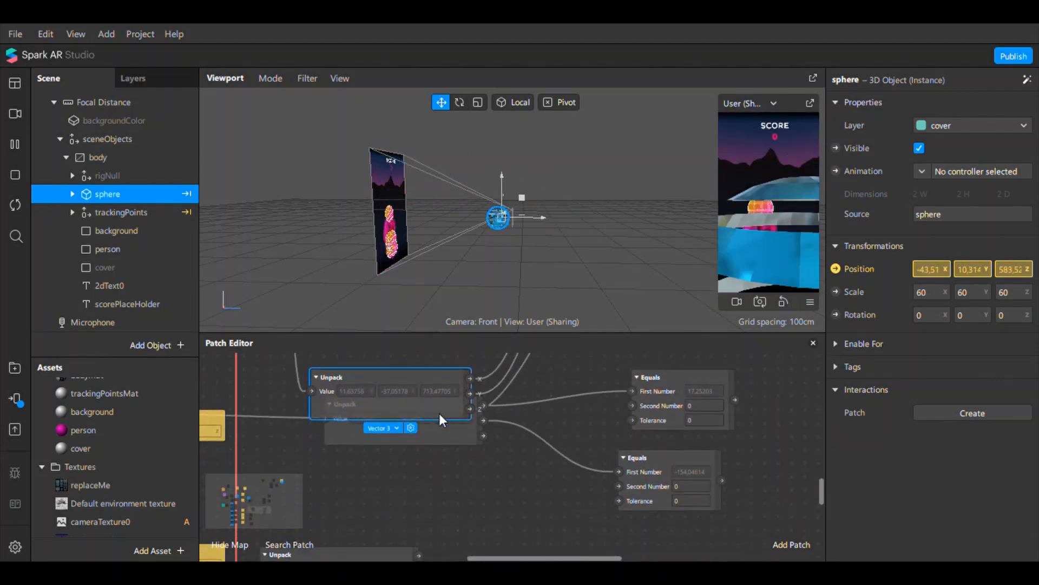
pyautogui.moveTo(439, 413); pyautogui.dragTo(426, 508)
# Connect the relocated cordinates Unpack's X and Y outputs to the Second Number inputs of the second body point's Equals patches.
pyautogui.moveTo(456, 474); pyautogui.dragTo(632, 405)
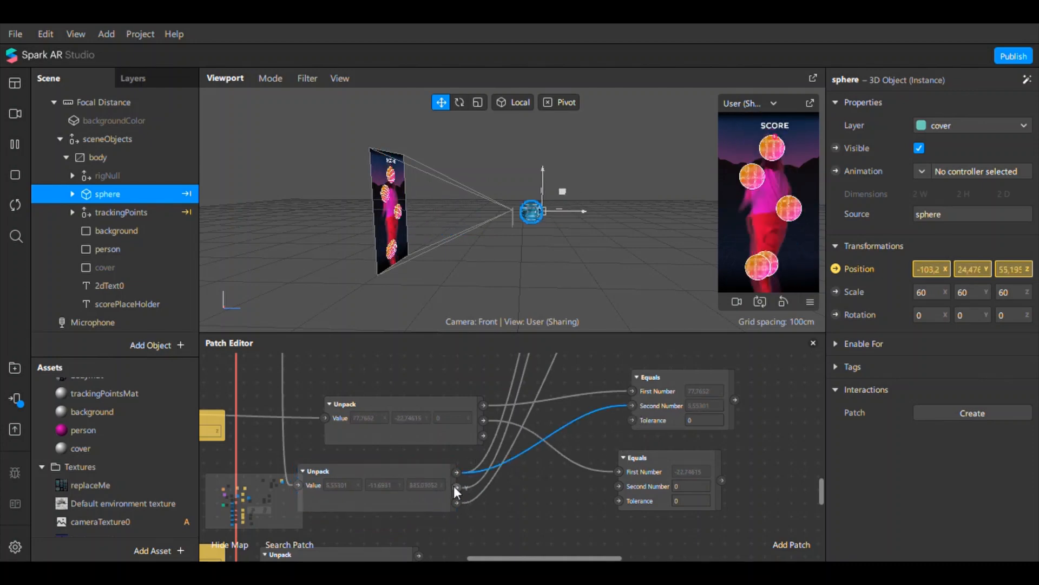
pyautogui.moveTo(457, 485); pyautogui.dragTo(618, 485)
pyautogui.scroll(-1, 429, 502)
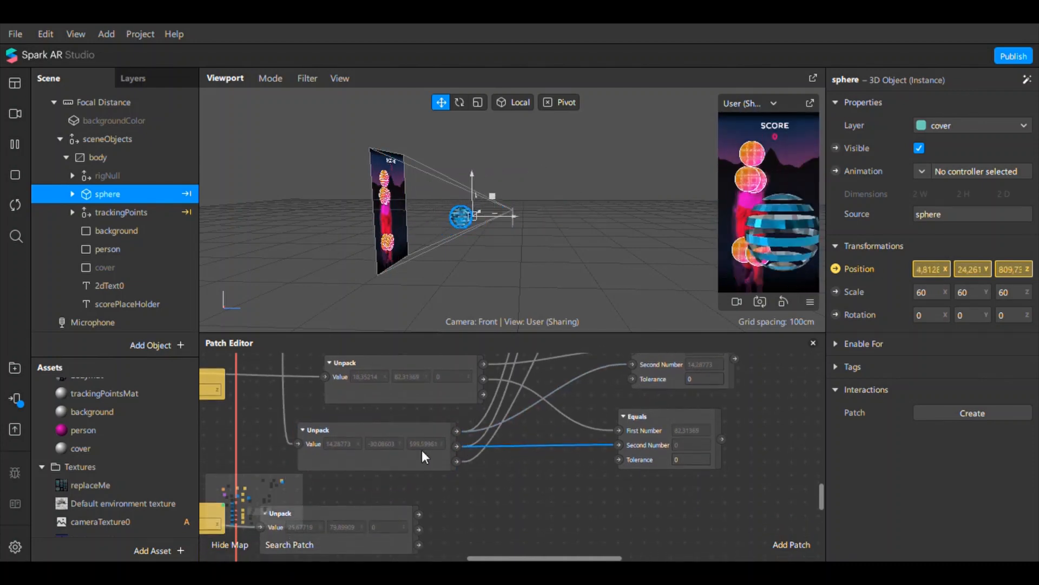
# Feed the third tracking point Unpack's X and Y outputs into the First Number of two new Equals patches, placed one above the other.
pyautogui.moveTo(414, 440); pyautogui.dragTo(372, 455)
pyautogui.scroll(-3, 433, 503)
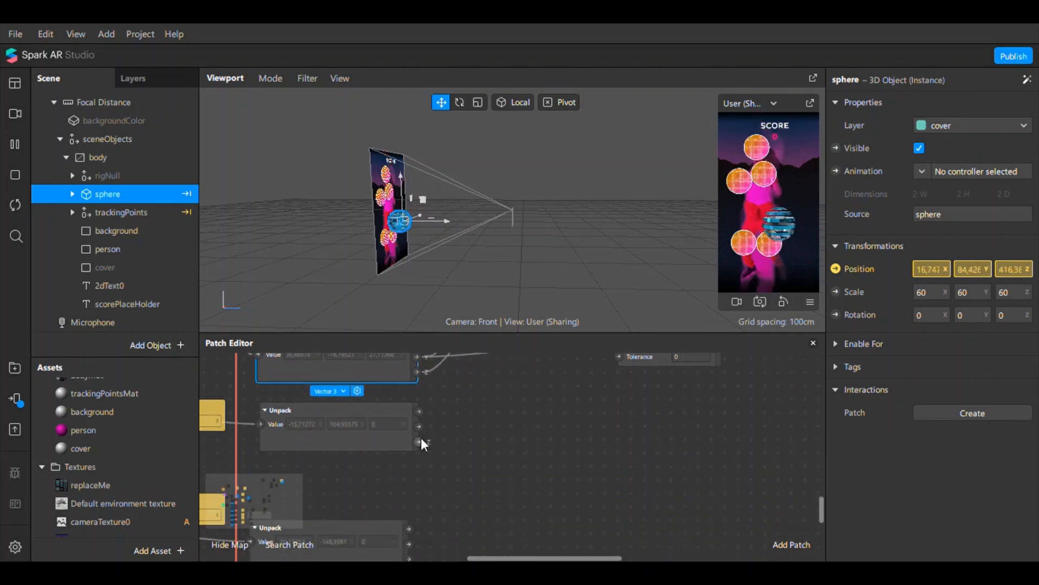
pyautogui.moveTo(418, 404); pyautogui.dragTo(594, 414)
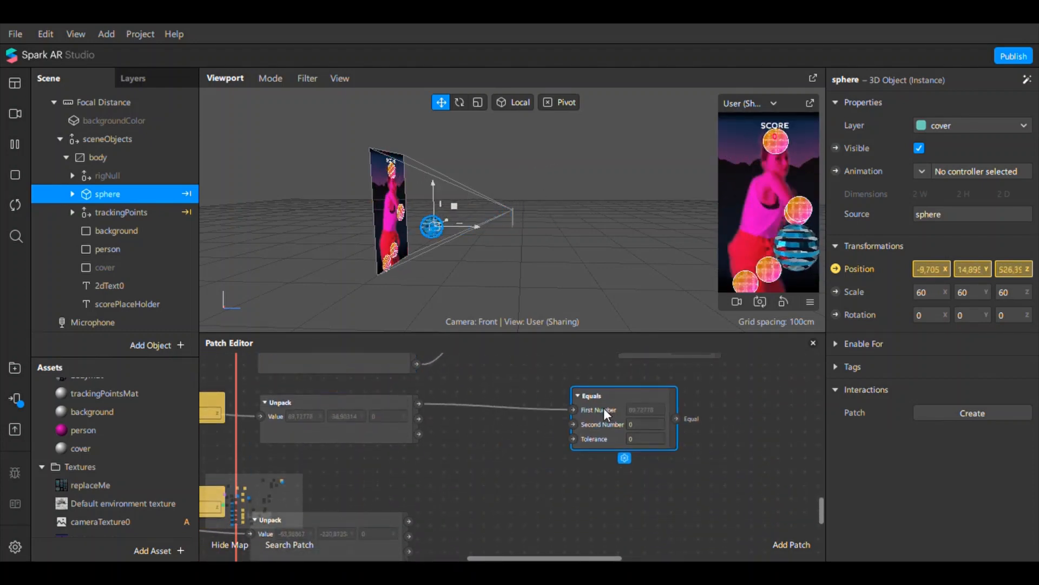
pyautogui.moveTo(418, 418); pyautogui.dragTo(557, 504)
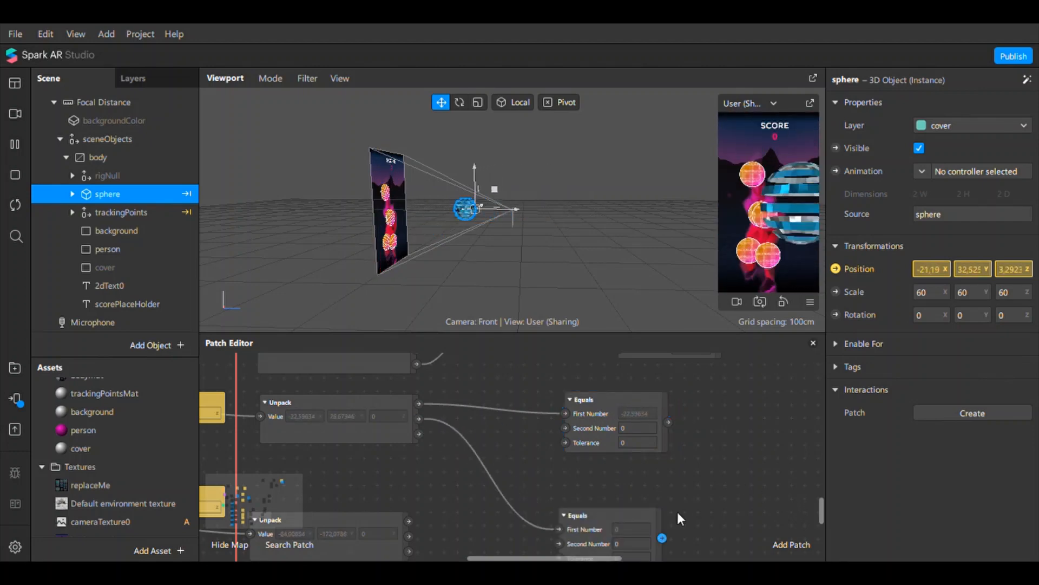
pyautogui.moveTo(596, 517); pyautogui.dragTo(600, 494)
pyautogui.scroll(1, 397, 398)
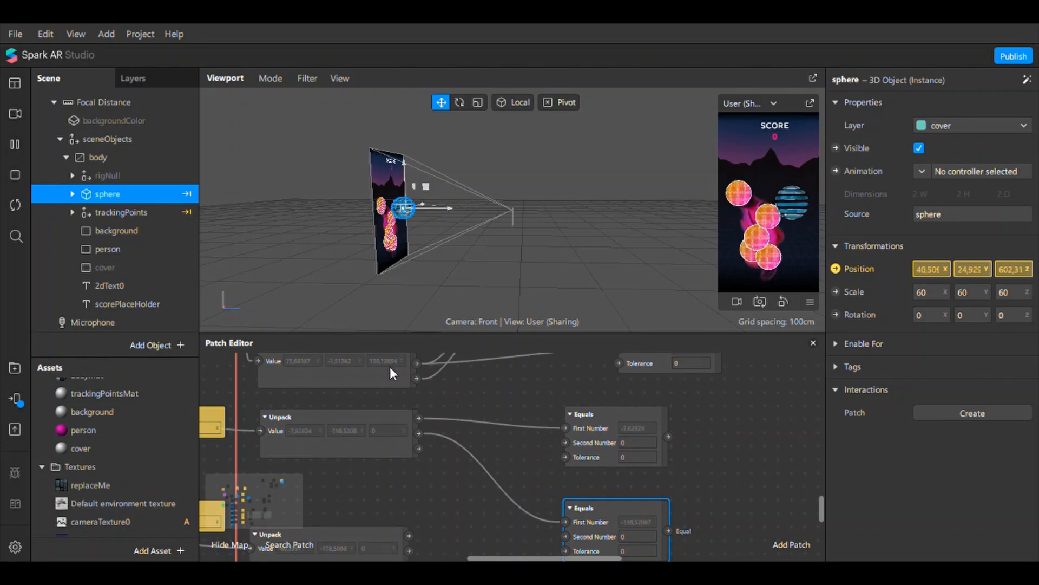
# Place the sphere position's Unpack near the third pair of Equals patches and wire its X and Y outputs into their Second Number inputs.
pyautogui.moveTo(390, 365); pyautogui.dragTo(376, 460)
pyautogui.moveTo(573, 457); pyautogui.dragTo(562, 442)
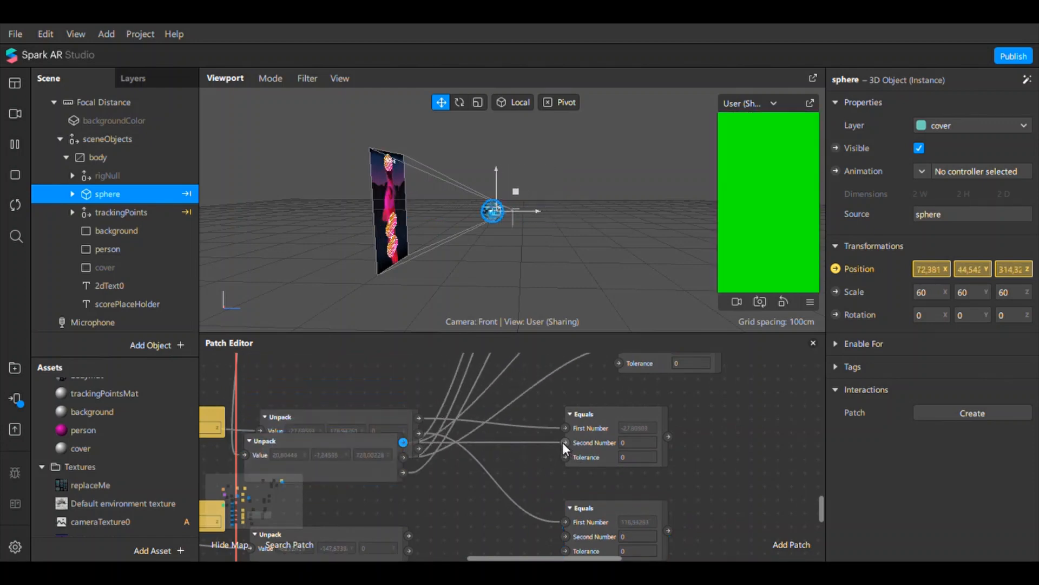
pyautogui.moveTo(403, 457); pyautogui.dragTo(565, 534)
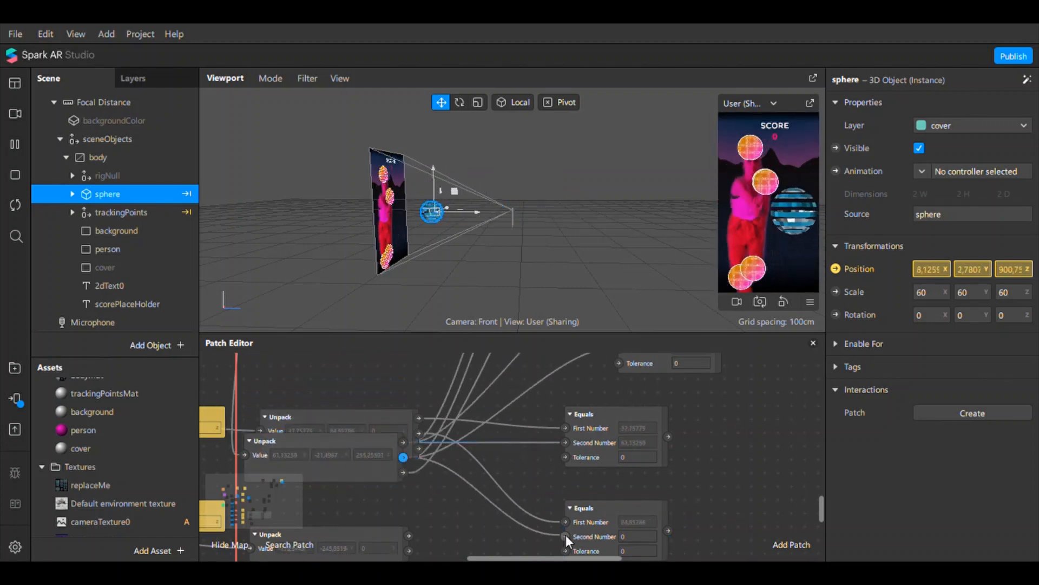
# Add two Equals patches for the fourth tracking point's Unpack, wiring its X and Y outputs into their First Number inputs.
pyautogui.scroll(-2, 480, 517)
pyautogui.moveTo(354, 411); pyautogui.dragTo(346, 438)
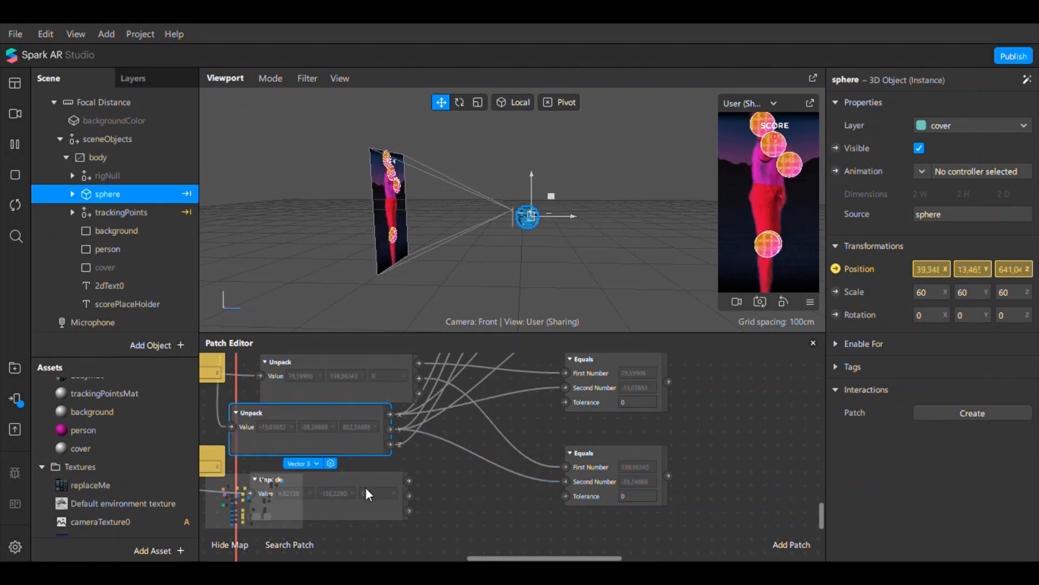
pyautogui.moveTo(365, 487); pyautogui.dragTo(597, 545)
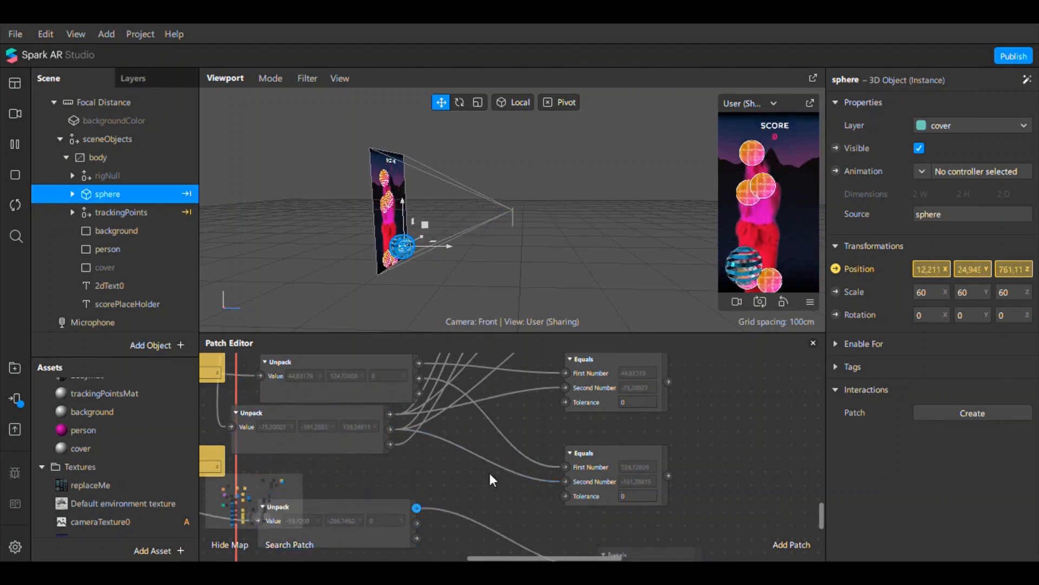
pyautogui.scroll(-2, 476, 465)
pyautogui.moveTo(417, 478); pyautogui.dragTo(453, 534)
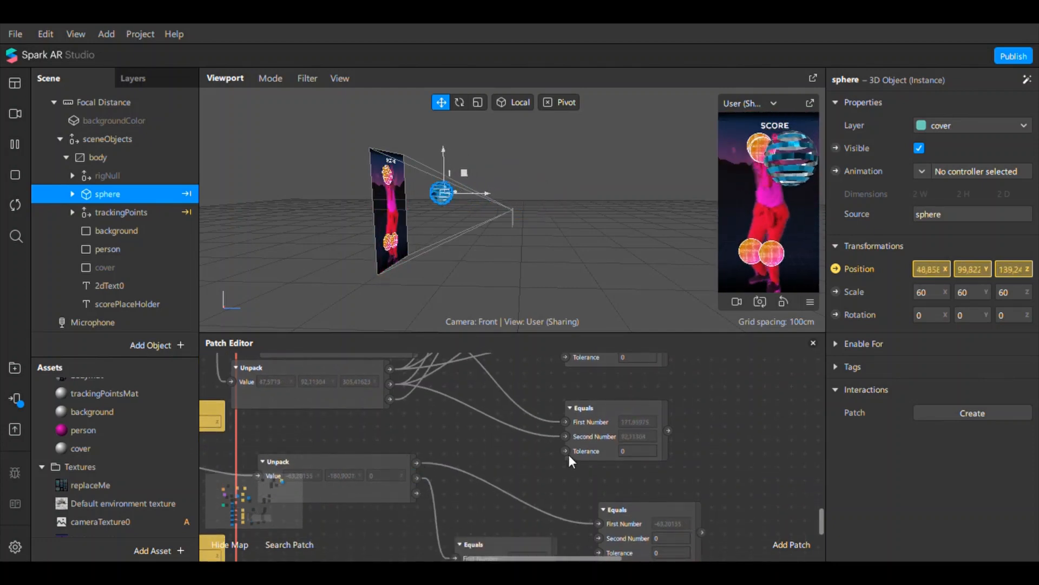
pyautogui.scroll(-1, 381, 400)
# Wire the sphere Unpack's X and Y outputs into the Second Number of the fourth Equals pair and stack the two patches neatly.
pyautogui.moveTo(361, 387); pyautogui.dragTo(343, 480)
pyautogui.moveTo(460, 538); pyautogui.dragTo(570, 573)
pyautogui.scroll(-5, 599, 497)
pyautogui.moveTo(361, 360); pyautogui.dragTo(599, 412)
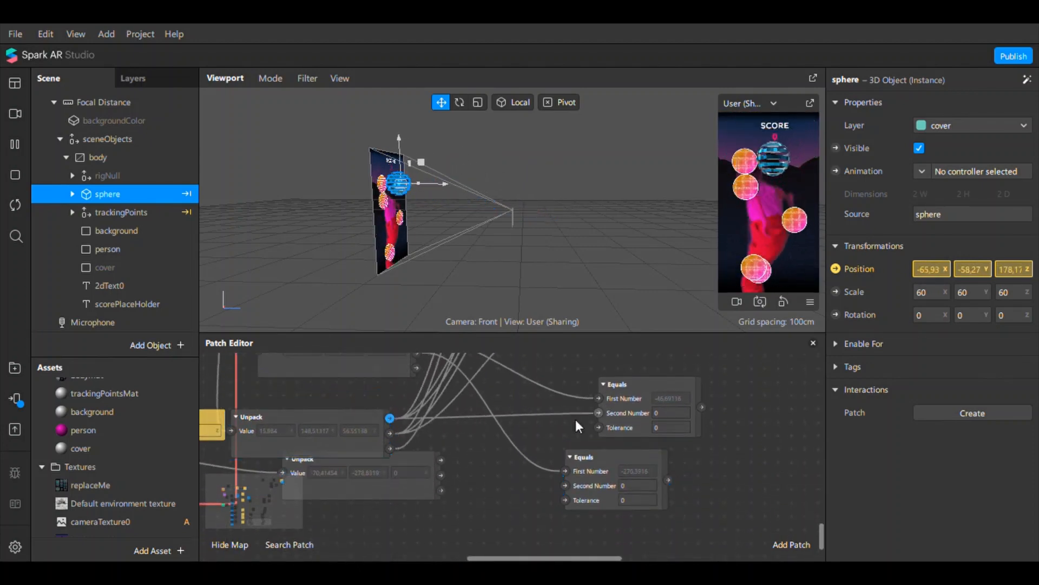
pyautogui.moveTo(390, 433); pyautogui.dragTo(573, 485)
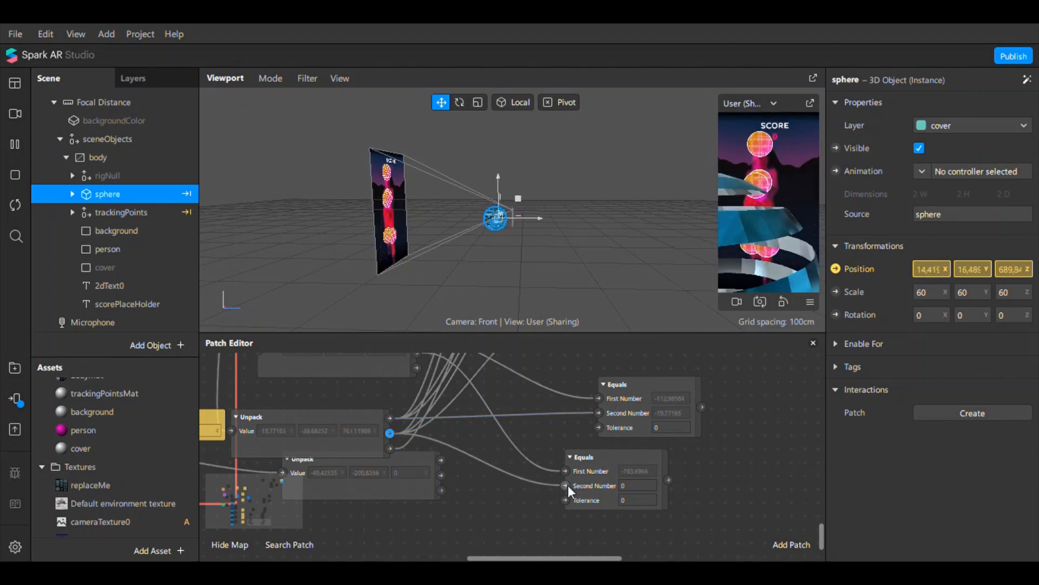
pyautogui.moveTo(631, 394); pyautogui.dragTo(610, 360)
pyautogui.moveTo(583, 476); pyautogui.dragTo(603, 437)
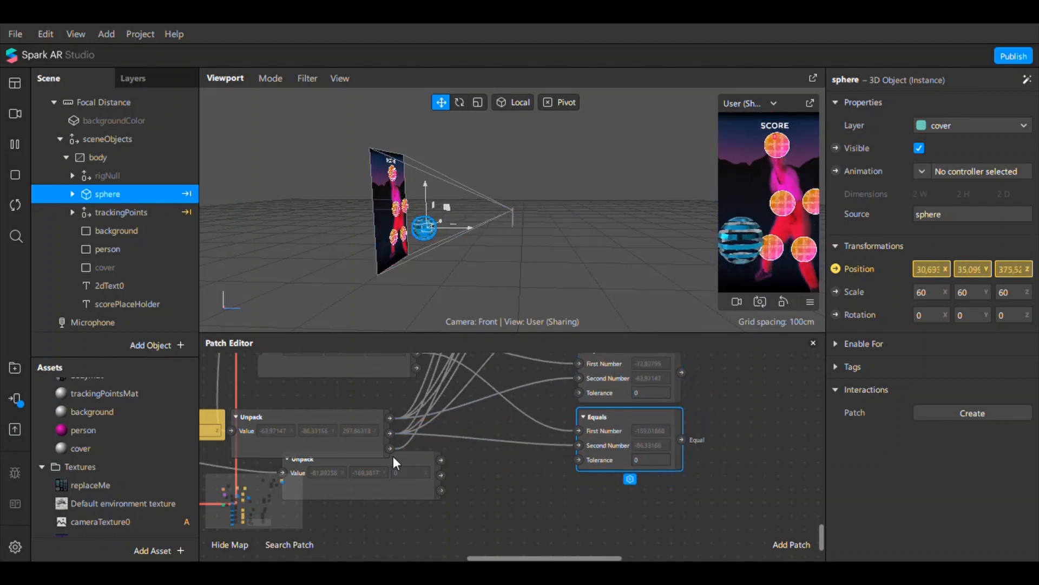
# Compare the fifth tracking point's X with the sphere's X by wiring both Unpack outputs into a new Equals patch.
pyautogui.moveTo(392, 491)
pyautogui.mouseDown()
pyautogui.moveTo(390, 511)
pyautogui.moveTo(393, 503)
pyautogui.mouseUp()
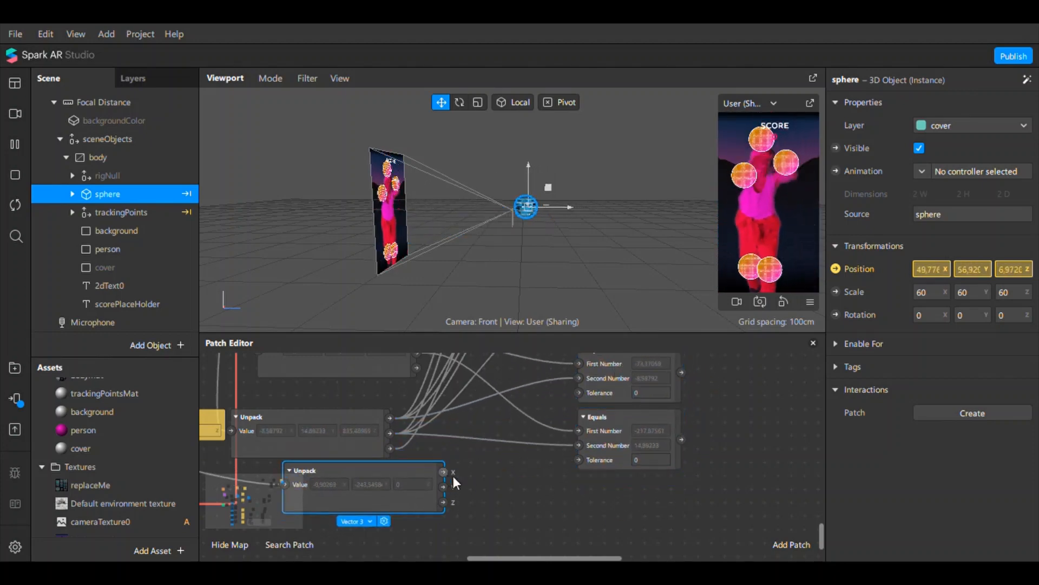
pyautogui.moveTo(444, 472); pyautogui.dragTo(526, 515)
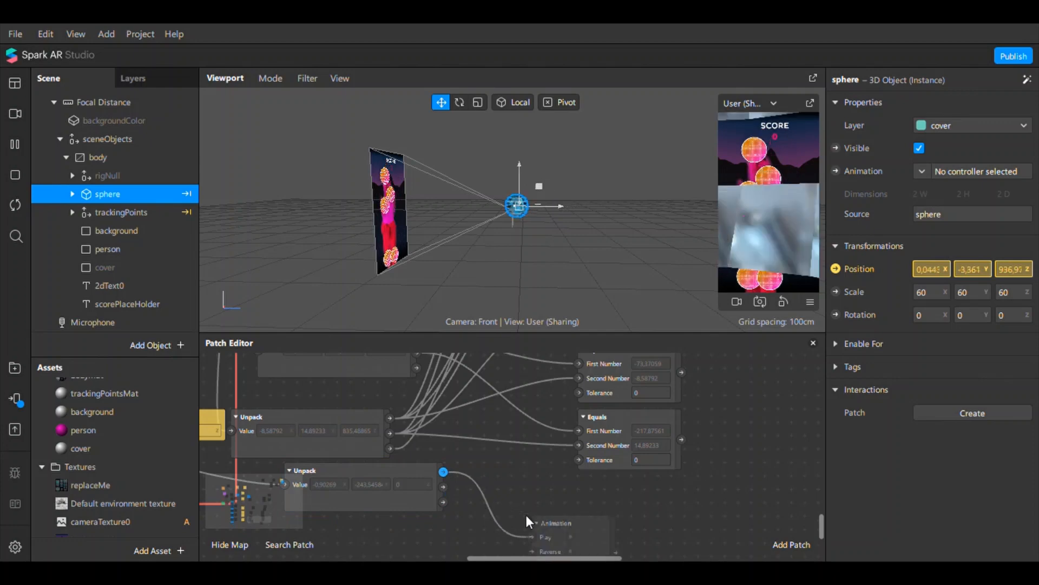
pyautogui.click(784, 503)
pyautogui.moveTo(391, 418); pyautogui.dragTo(606, 502)
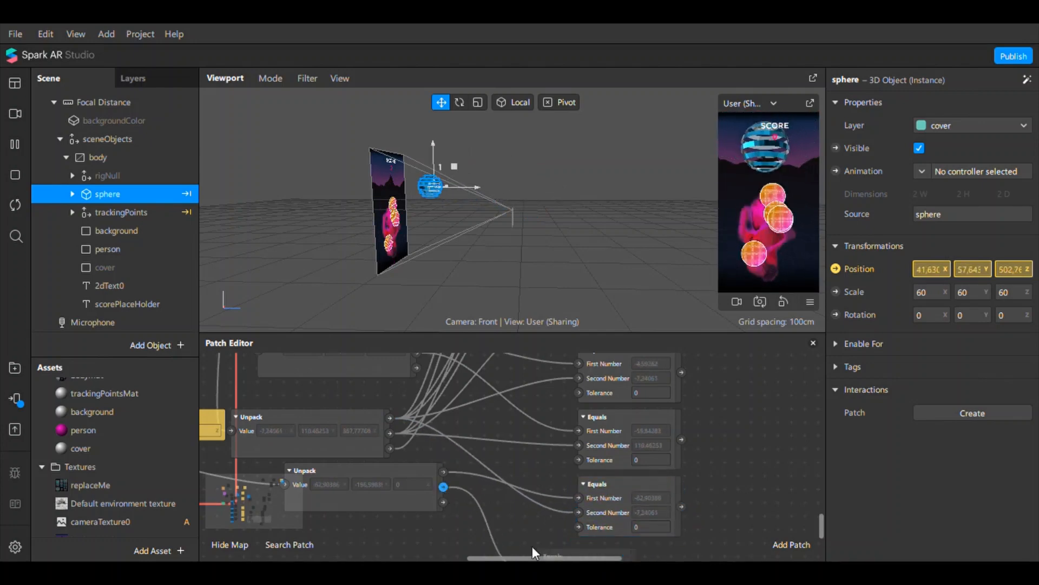
# Place the fifth tracking point's Y Equals patch below the X one and wire the sphere Unpack's Y output into its Second Number.
pyautogui.scroll(-2, 587, 470)
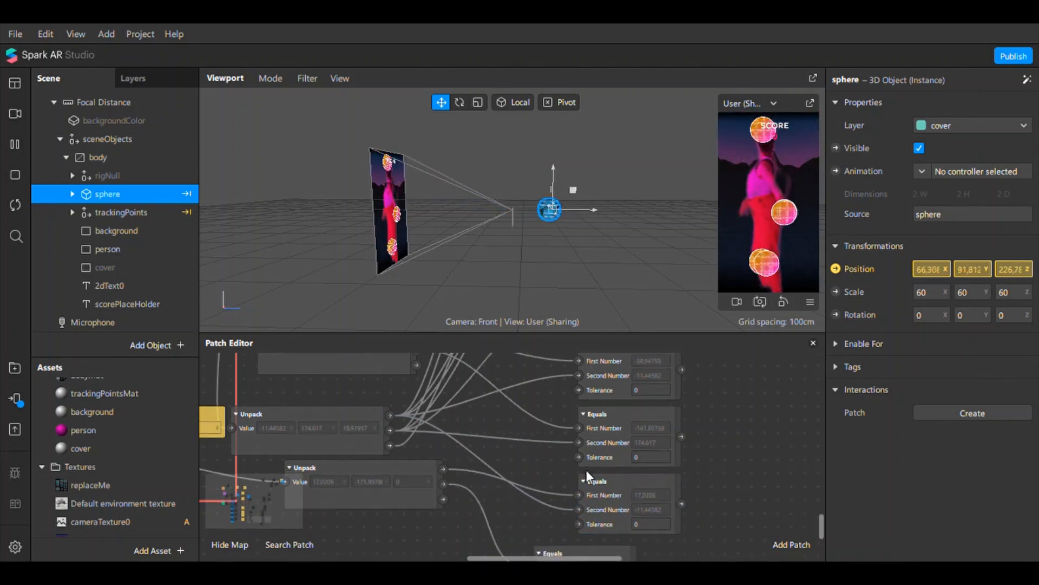
pyautogui.moveTo(558, 505); pyautogui.dragTo(592, 520)
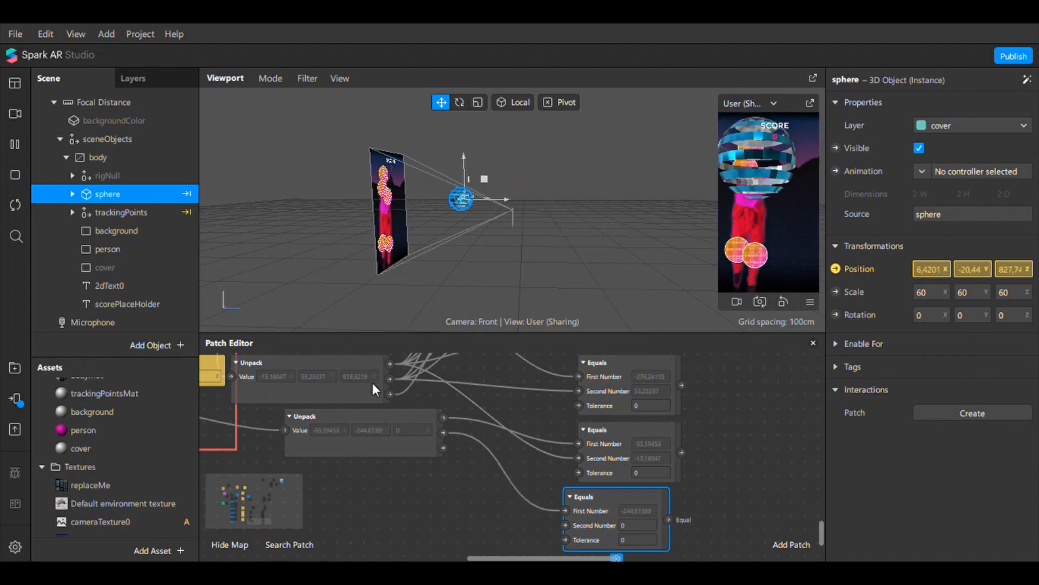
pyautogui.moveTo(372, 382); pyautogui.dragTo(566, 525)
# Move the sphere position's Unpack patch back up the graph, just above the first tracking point's Unpack.
pyautogui.moveTo(325, 460); pyautogui.dragTo(352, 357)
pyautogui.scroll(3, 444, 432)
pyautogui.moveTo(391, 462); pyautogui.dragTo(404, 370)
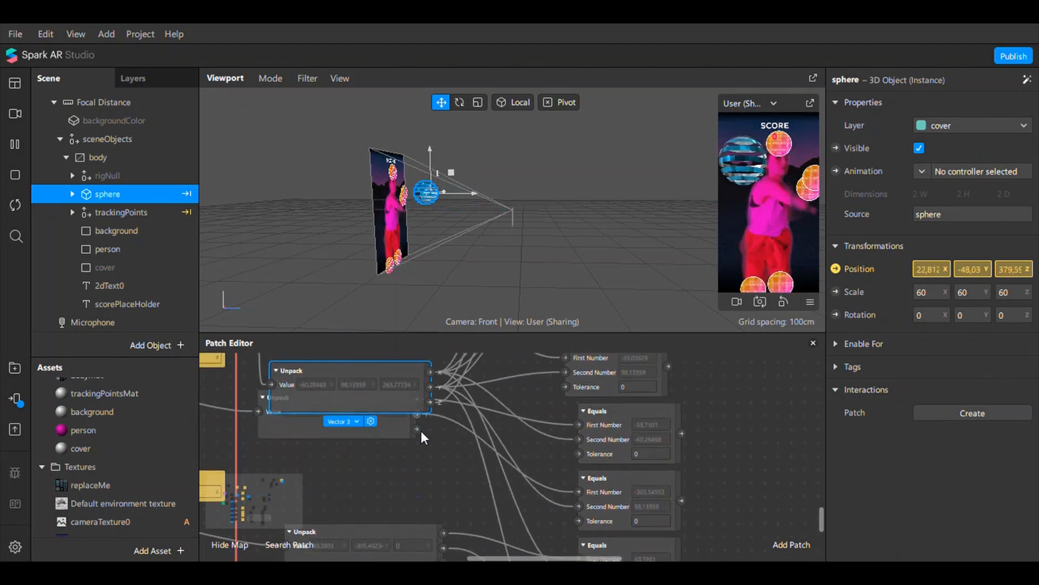
pyautogui.scroll(5, 420, 433)
pyautogui.scroll(-1, 378, 547)
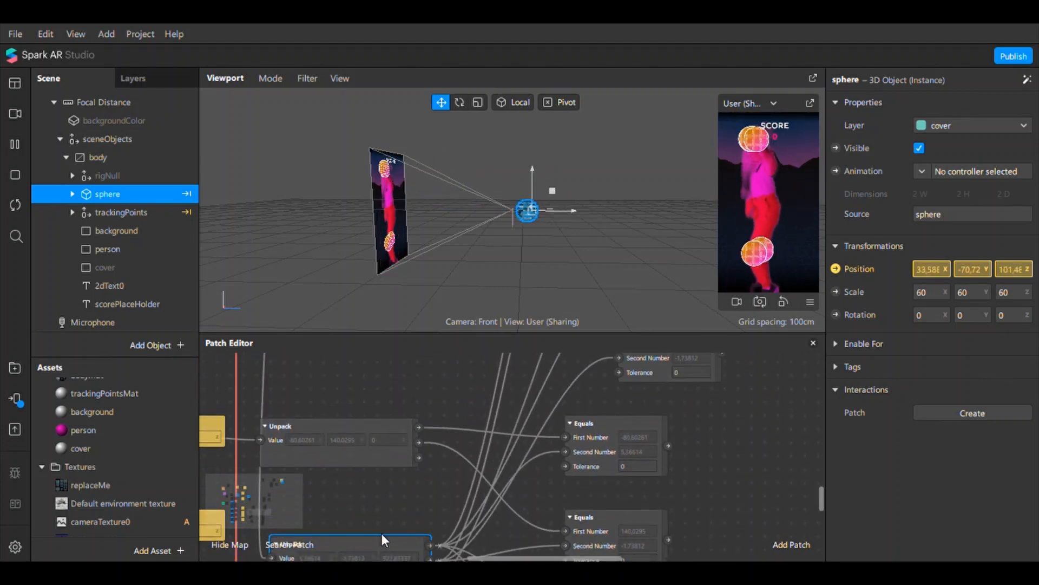
pyautogui.moveTo(382, 535); pyautogui.dragTo(395, 369)
pyautogui.scroll(2, 418, 458)
pyautogui.moveTo(414, 438); pyautogui.dragTo(416, 369)
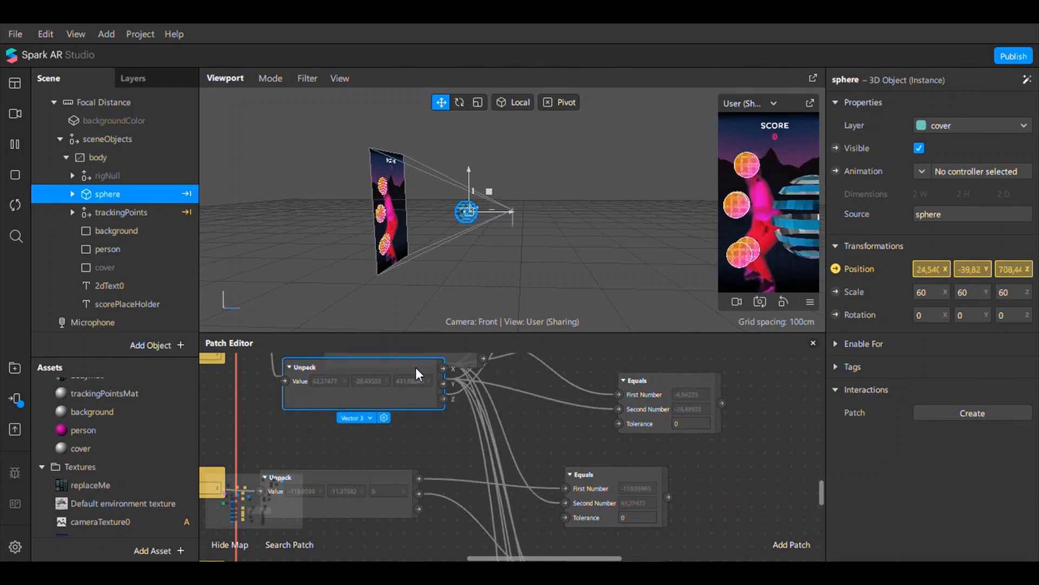
pyautogui.scroll(4, 455, 492)
pyautogui.moveTo(401, 470); pyautogui.dragTo(415, 375)
pyautogui.scroll(4, 439, 470)
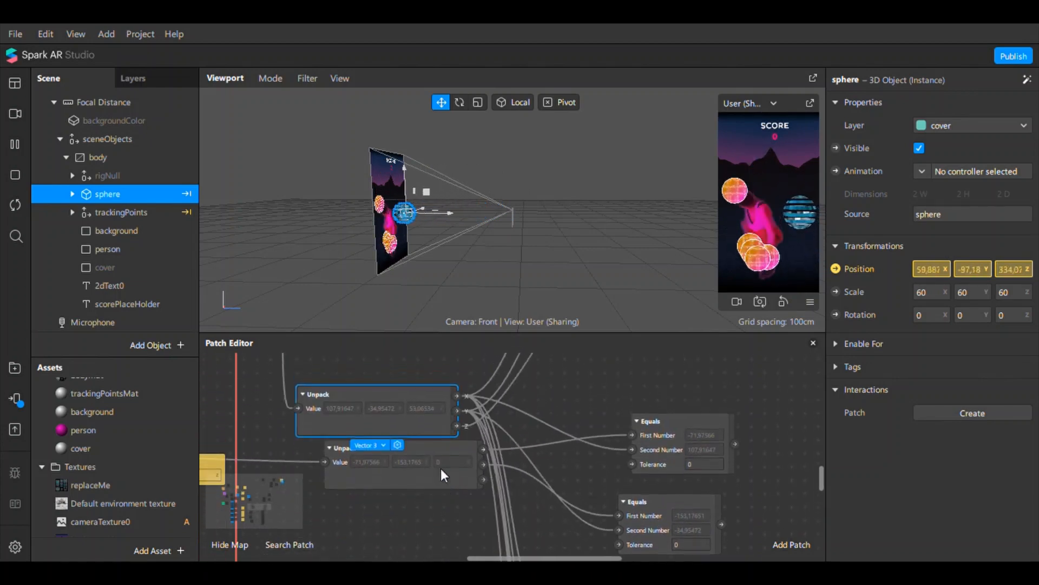
pyautogui.moveTo(424, 489); pyautogui.dragTo(438, 352)
pyautogui.scroll(1, 467, 486)
pyautogui.scroll(3, 467, 487)
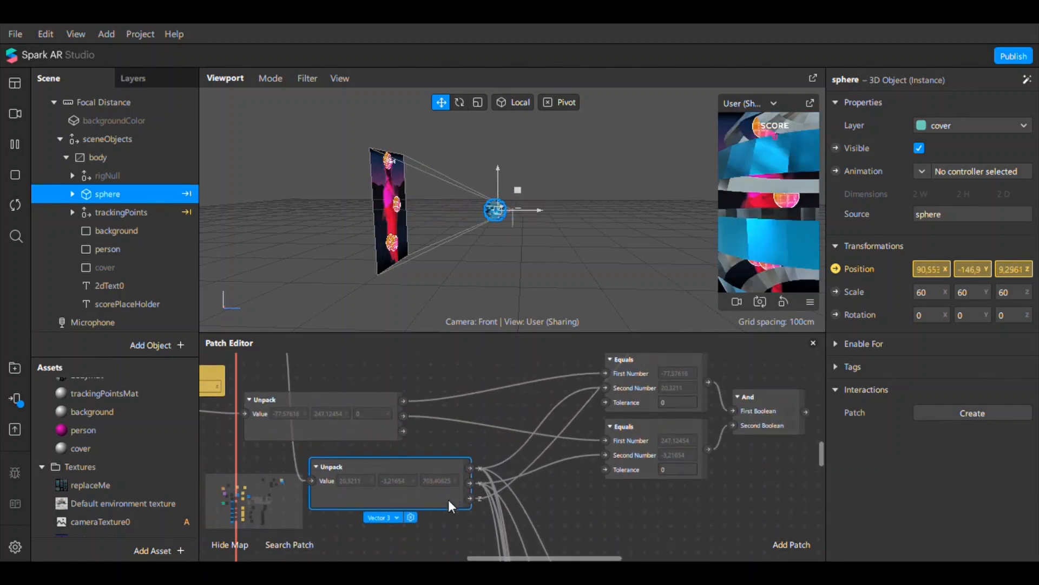
pyautogui.moveTo(436, 487); pyautogui.dragTo(392, 374)
pyautogui.scroll(2, 394, 462)
pyautogui.moveTo(382, 456); pyautogui.dragTo(387, 395)
pyautogui.scroll(-1, 516, 473)
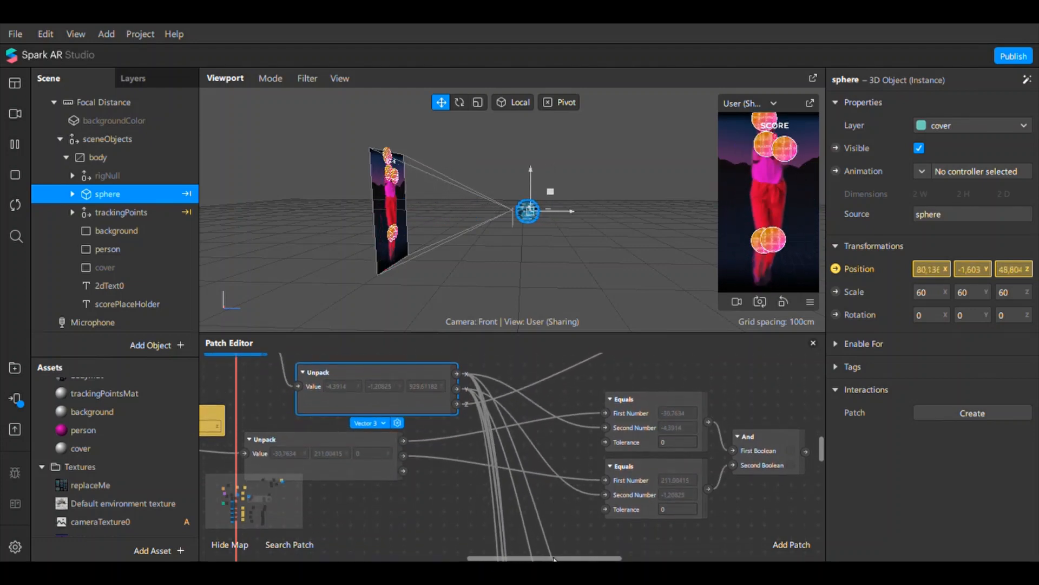
# Combine the outputs of the second tracking point's two Equals patches in a new And patch.
pyautogui.hscroll(5, 548, 491)
pyautogui.scroll(-3, 530, 475)
pyautogui.scroll(-3, 492, 473)
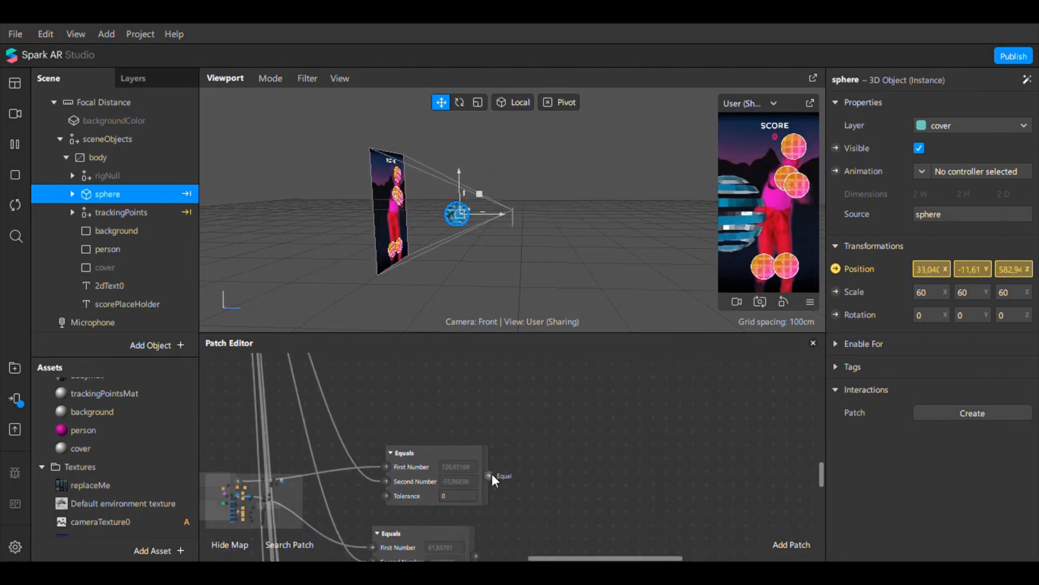
pyautogui.click(490, 474)
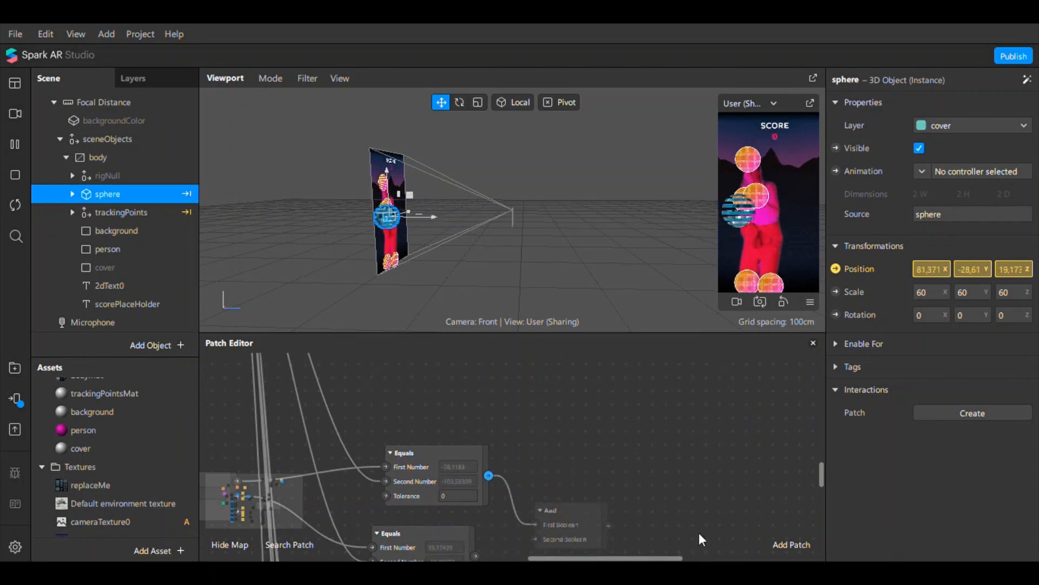
pyautogui.click(540, 529)
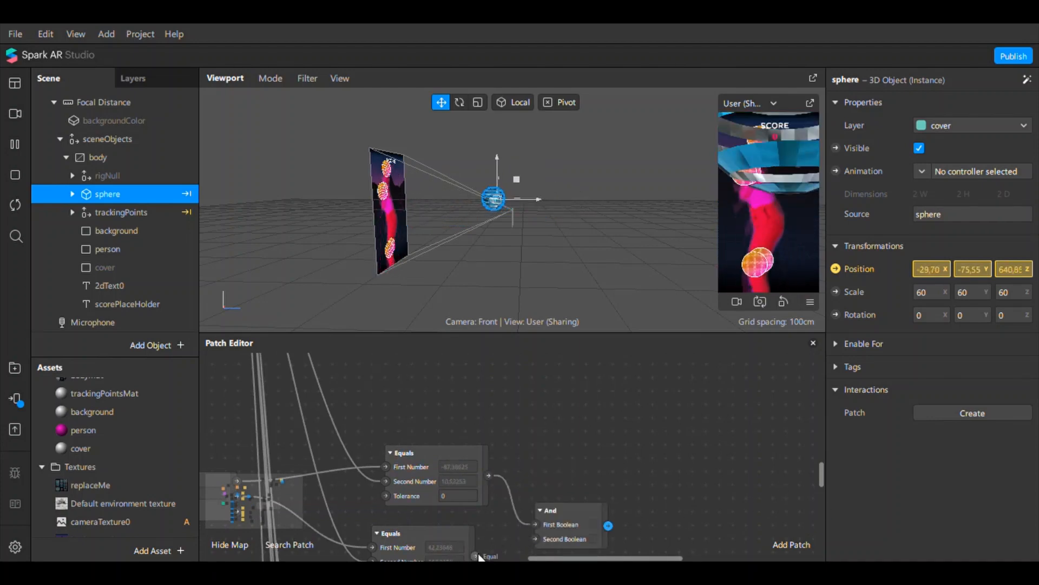
pyautogui.moveTo(475, 556); pyautogui.dragTo(535, 539)
# Add an And patch for the third tracking point and wire its two Equals outputs into the First and Second Boolean.
pyautogui.scroll(-5, 535, 539)
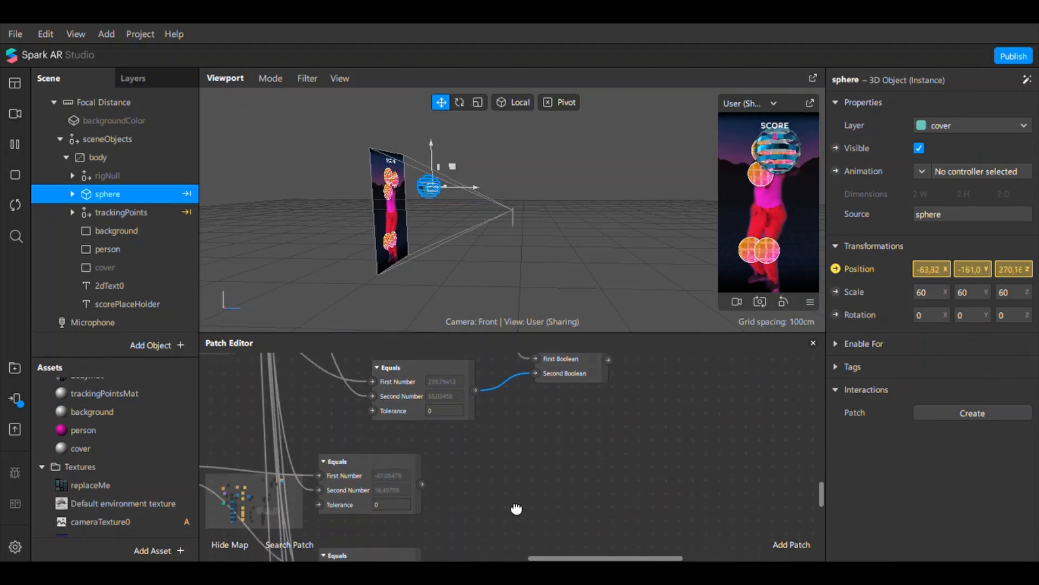
pyautogui.click(421, 440)
pyautogui.press('Down')
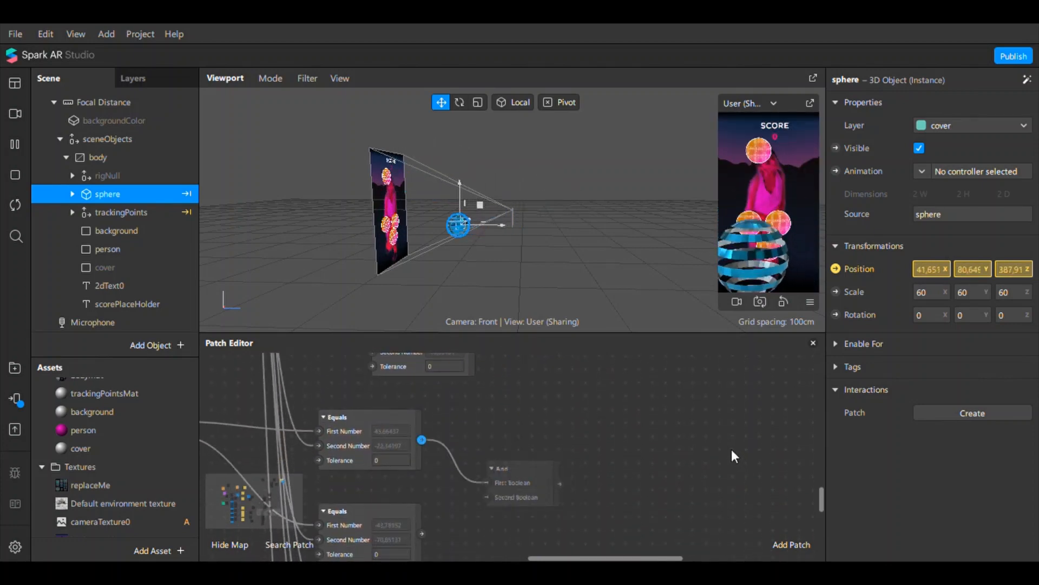
pyautogui.press('Return')
pyautogui.moveTo(421, 534); pyautogui.dragTo(486, 496)
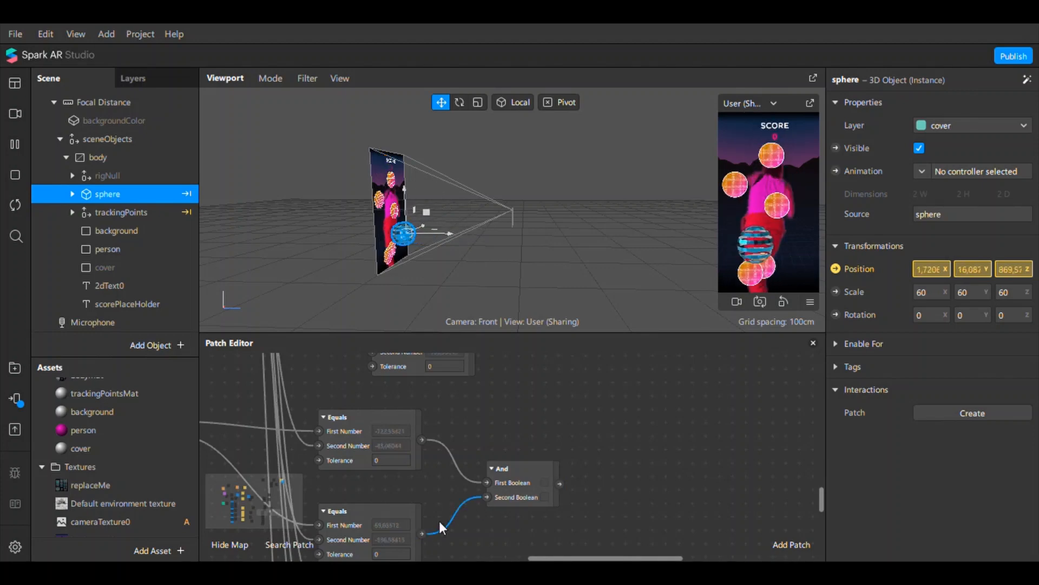
# Join the fourth tracking point's pair of Equals patches with another And patch.
pyautogui.scroll(-5, 441, 519)
pyautogui.moveTo(439, 387); pyautogui.dragTo(496, 425)
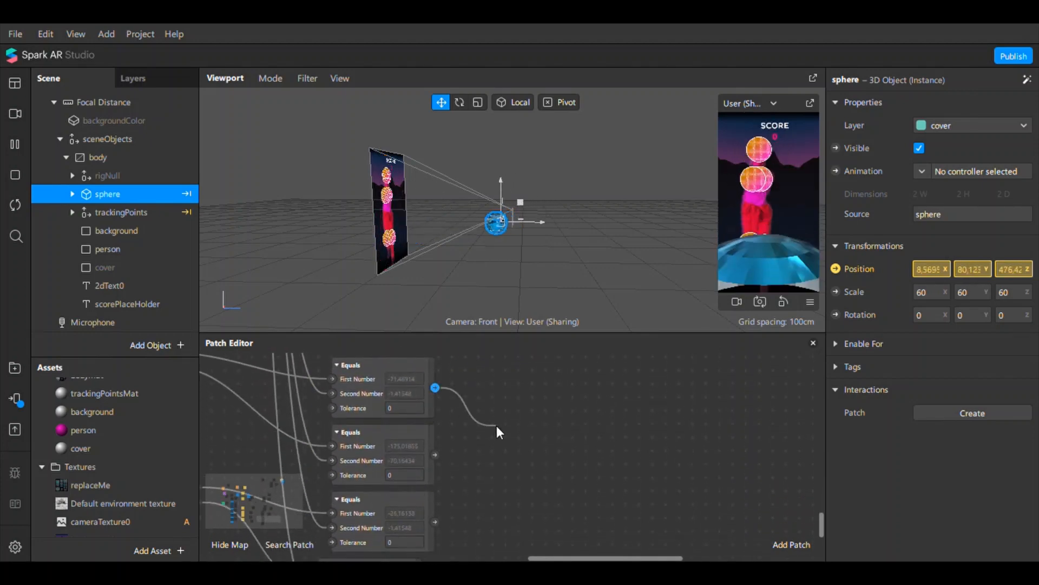
pyautogui.press('Return')
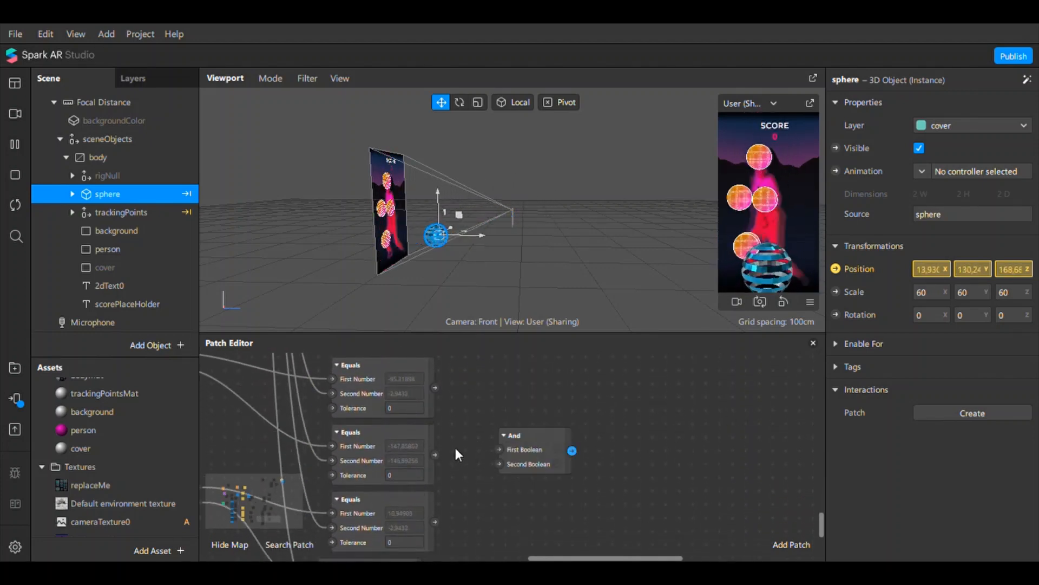
pyautogui.moveTo(436, 455); pyautogui.dragTo(551, 424)
# Wire the fifth tracking point's two Equals outputs into a new And patch placed far beyond them.
pyautogui.scroll(-5, 494, 497)
pyautogui.scroll(3, 445, 408)
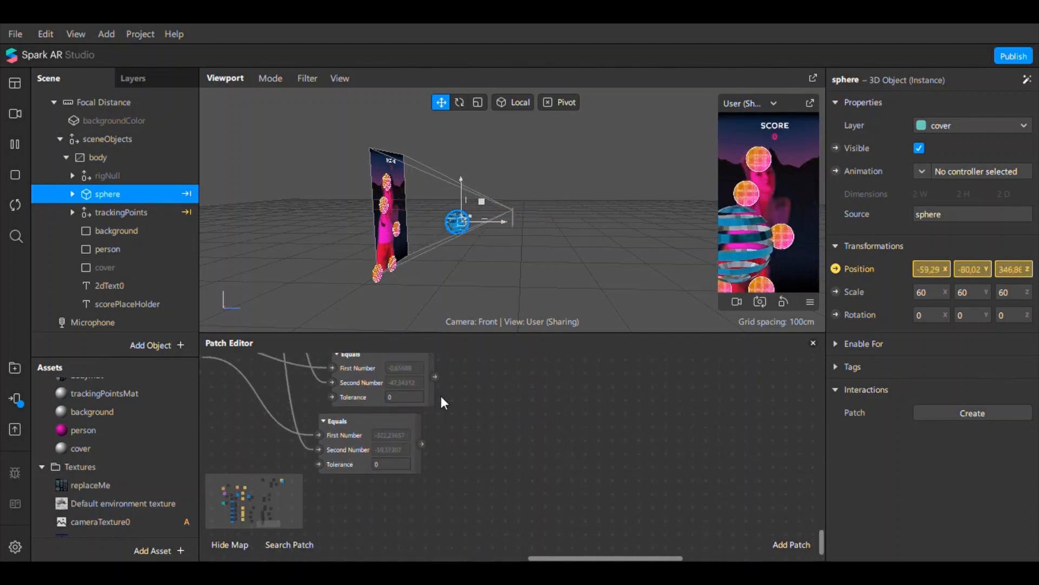
pyautogui.moveTo(434, 376); pyautogui.dragTo(873, 433)
pyautogui.press('Return')
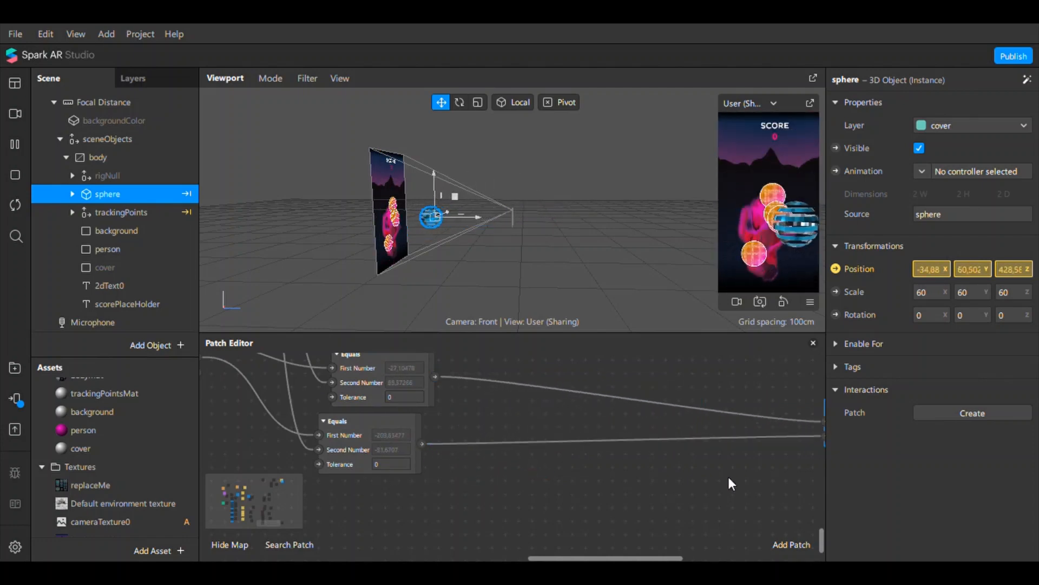
# Move the fifth tracking point's And patch higher up in the graph.
pyautogui.moveTo(633, 558); pyautogui.dragTo(665, 557)
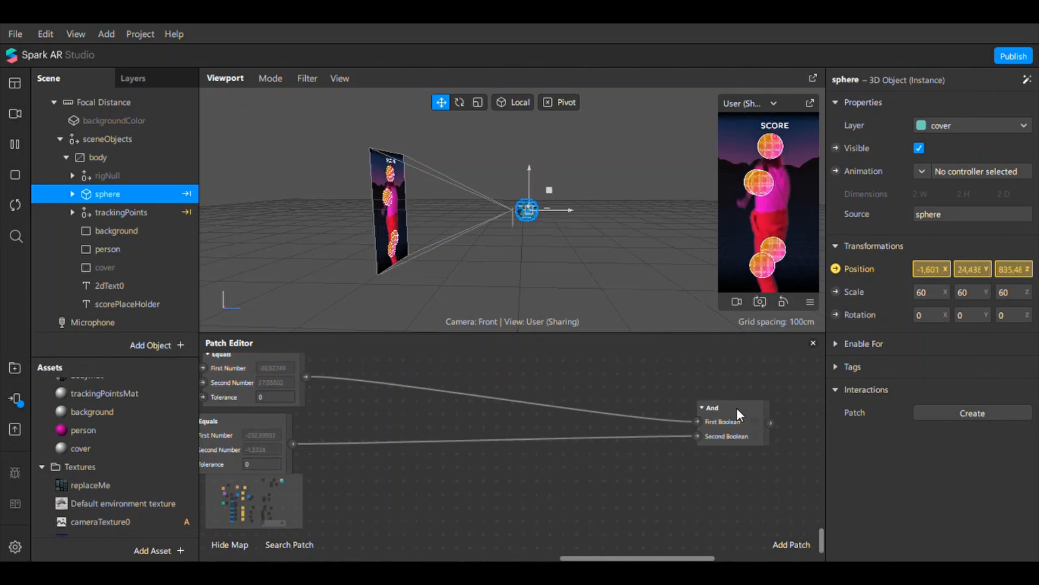
pyautogui.moveTo(720, 420); pyautogui.dragTo(720, 366)
pyautogui.scroll(2, 720, 450)
pyautogui.moveTo(717, 484); pyautogui.dragTo(742, 423)
pyautogui.scroll(4, 423, 474)
pyautogui.scroll(-3, 419, 469)
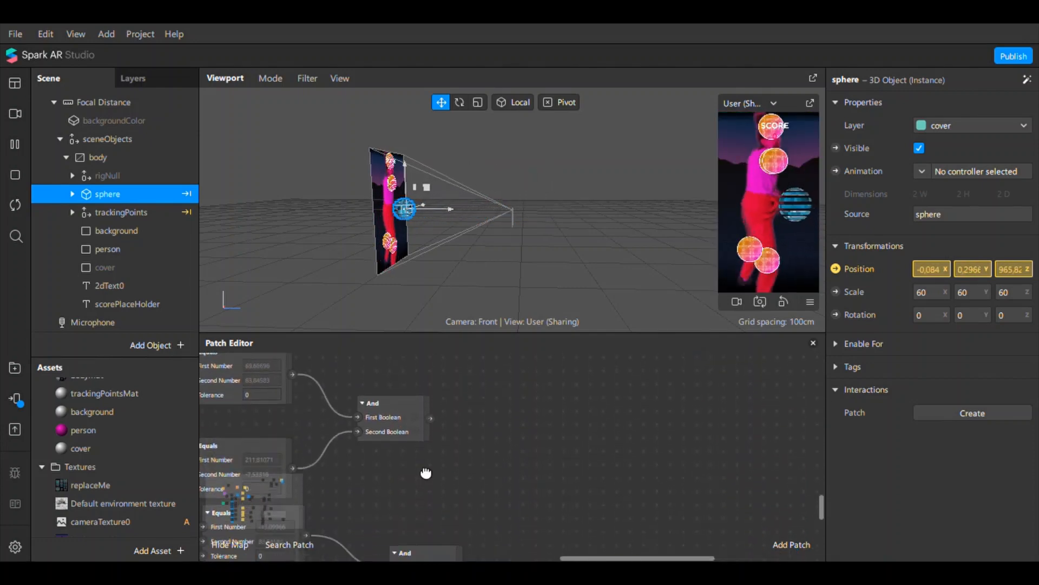
# Add an Or patch fed by the first tracking point's And output in its First Boolean.
pyautogui.scroll(7, 420, 449)
pyautogui.scroll(-3, 420, 449)
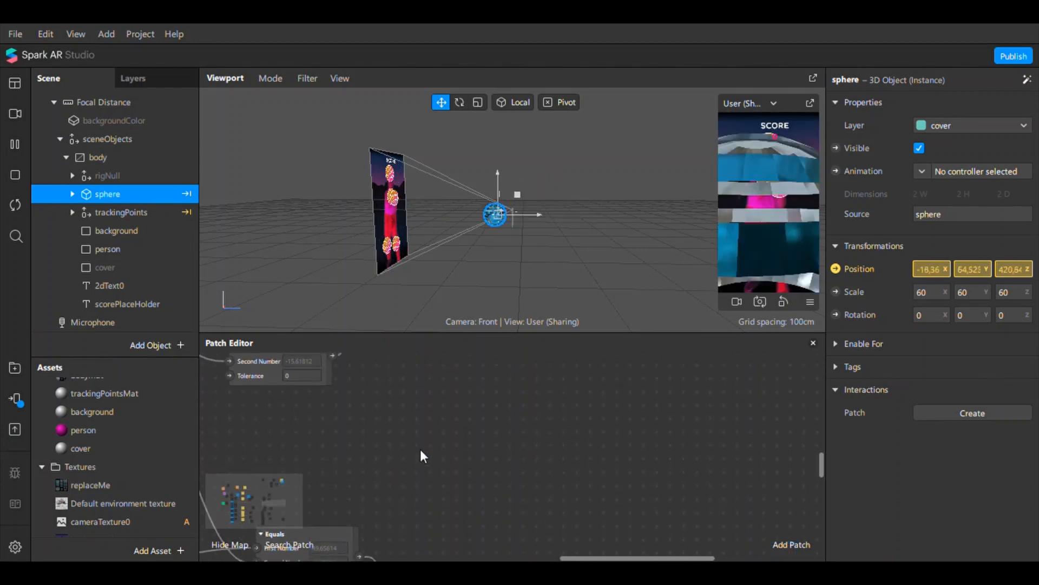
pyautogui.moveTo(429, 437); pyautogui.dragTo(491, 500)
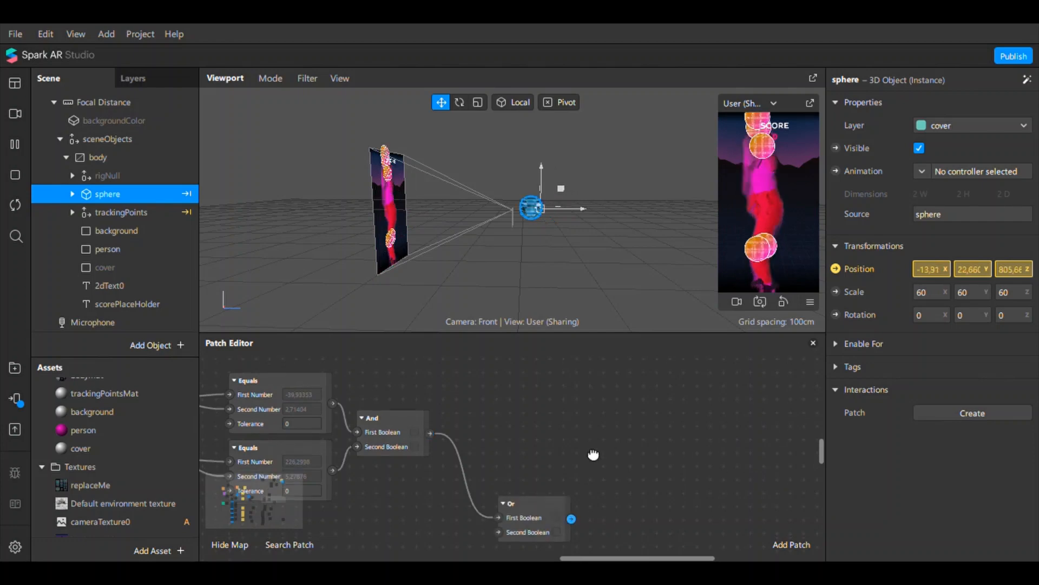
# Wire the second tracking point's And output into the Or patch's Second Boolean and space the two patches apart.
pyautogui.scroll(-4, 495, 478)
pyautogui.scroll(-3, 453, 515)
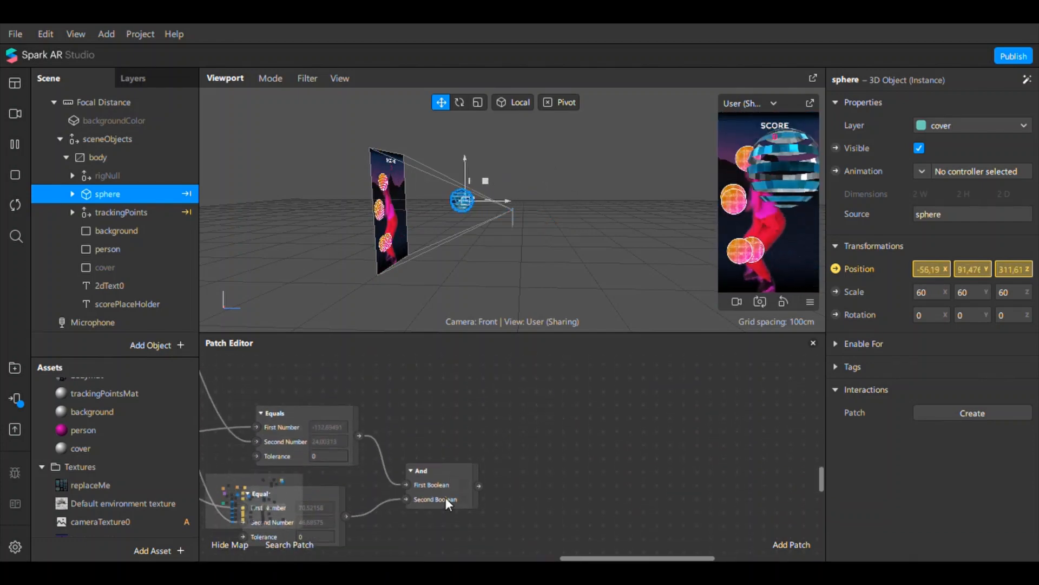
pyautogui.moveTo(445, 496); pyautogui.dragTo(438, 371)
pyautogui.scroll(2, 464, 407)
pyautogui.scroll(2, 506, 438)
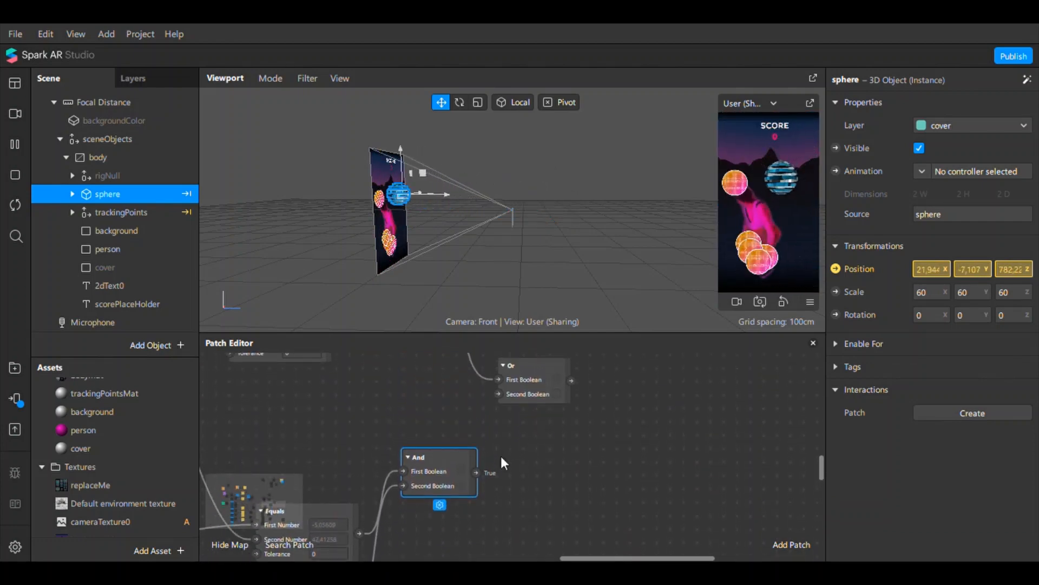
pyautogui.moveTo(478, 470); pyautogui.dragTo(600, 414)
pyautogui.click(471, 487)
pyautogui.moveTo(483, 498); pyautogui.dragTo(526, 529)
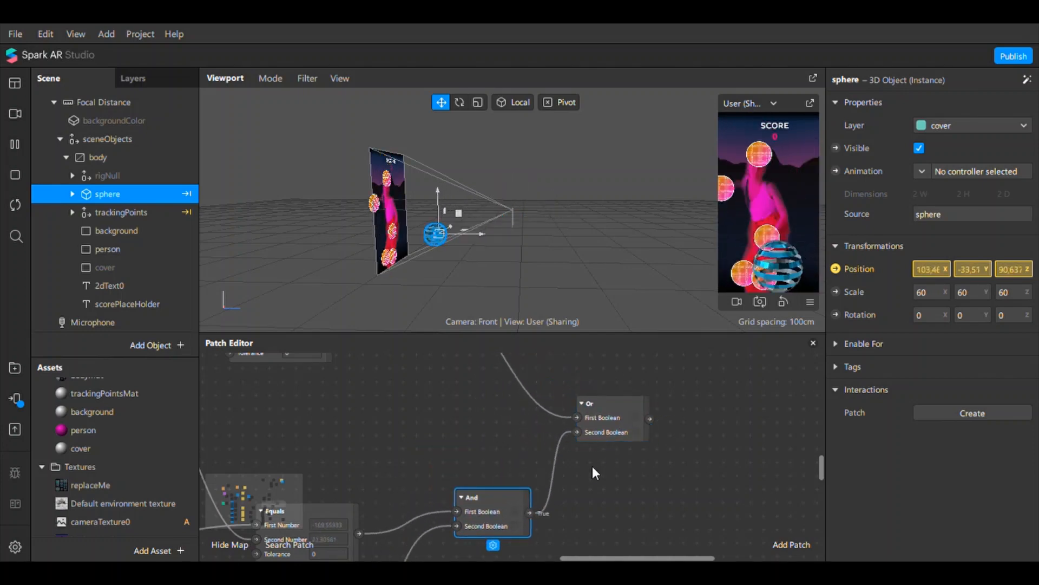
# Add a second Or patch with the third tracking point's And output wired to its First Boolean.
pyautogui.scroll(-3, 598, 480)
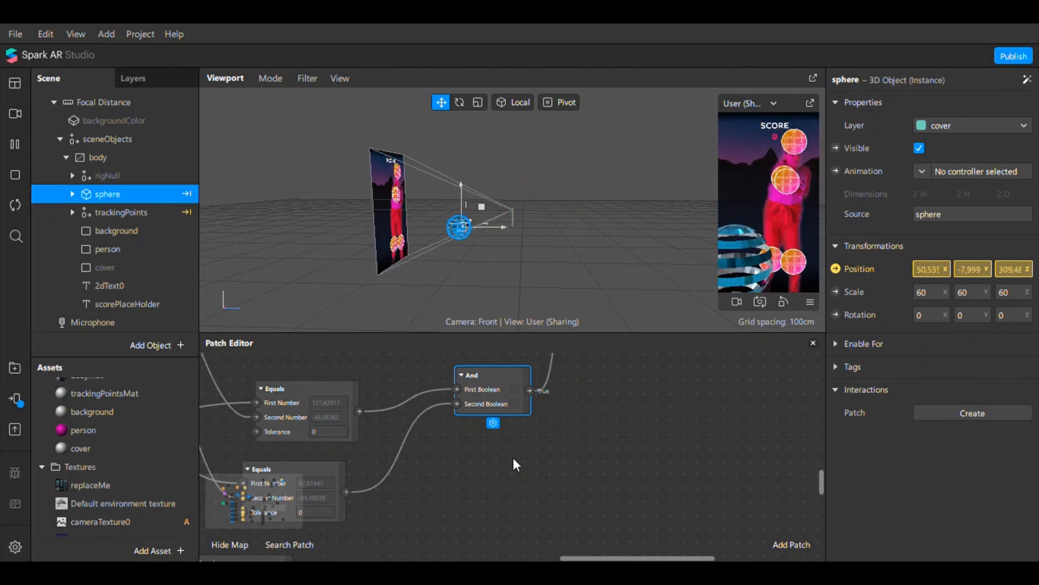
pyautogui.scroll(-3, 515, 457)
pyautogui.scroll(-1, 517, 455)
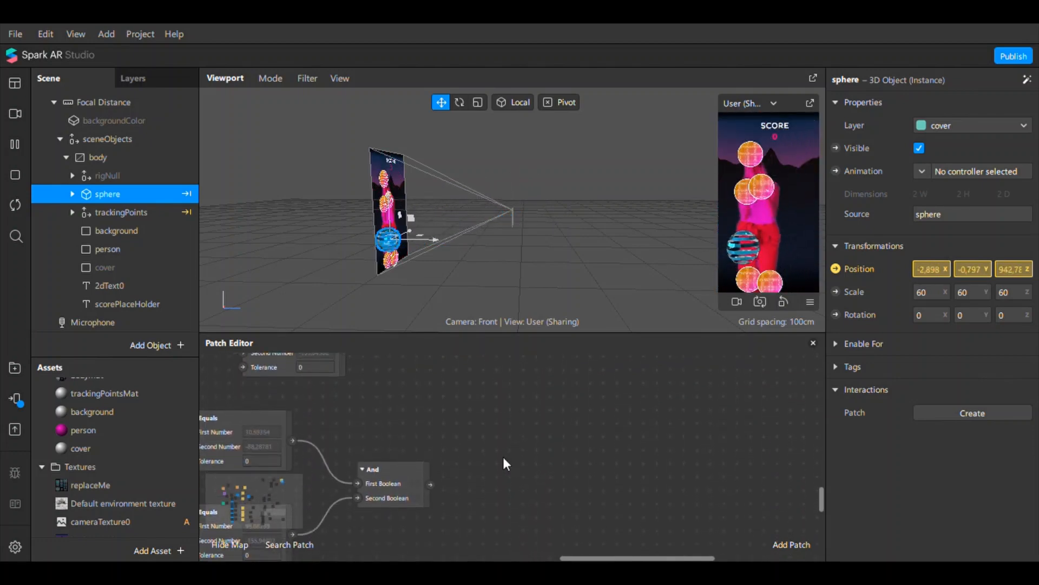
pyautogui.moveTo(433, 486)
pyautogui.moveTo(433, 483); pyautogui.dragTo(518, 436)
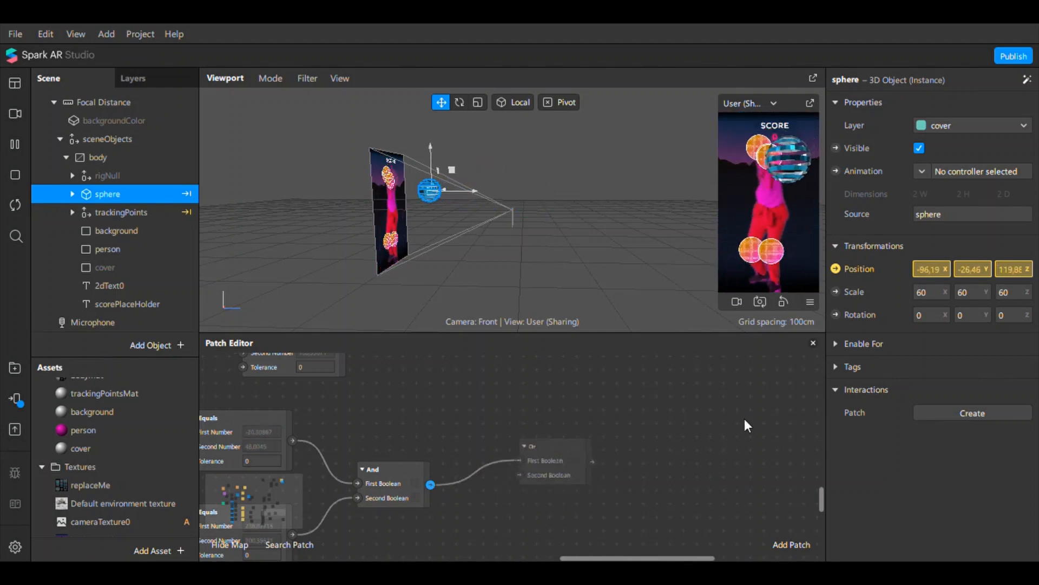
pyautogui.click(563, 454)
# Move the fourth tracking point's And patch closer and wire its output into the second Or patch's Second Boolean.
pyautogui.scroll(-5, 420, 453)
pyautogui.moveTo(420, 416); pyautogui.dragTo(447, 365)
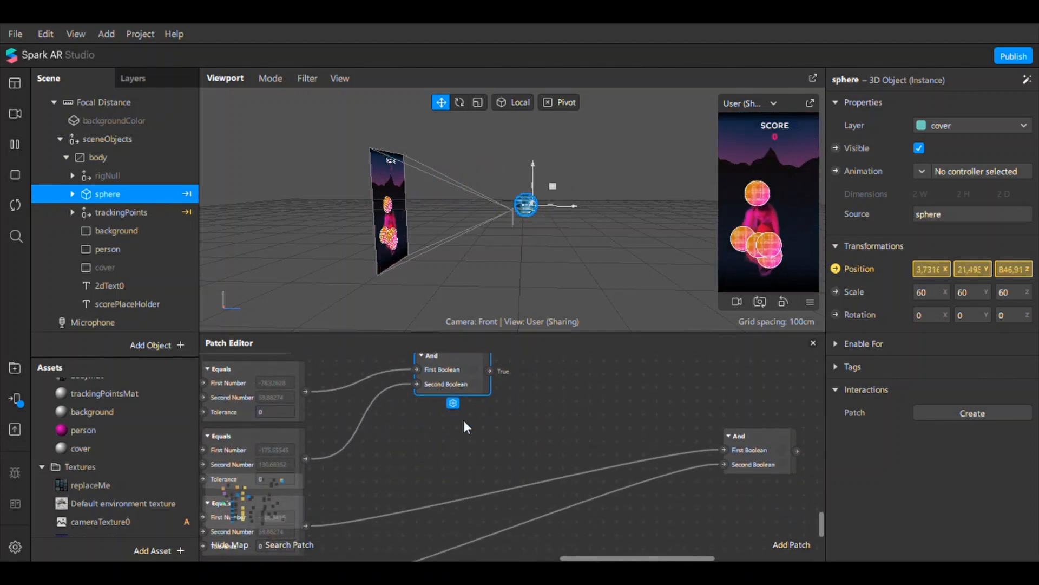
pyautogui.scroll(4, 465, 421)
pyautogui.scroll(-2, 509, 433)
pyautogui.scroll(-3, 507, 459)
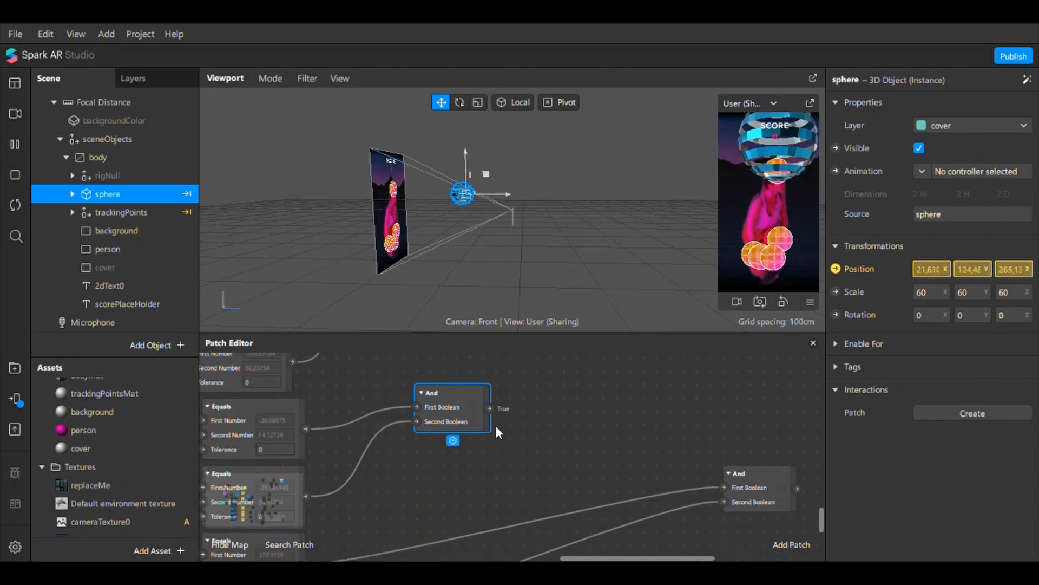
pyautogui.scroll(2, 495, 424)
pyautogui.moveTo(490, 464); pyautogui.dragTo(521, 359)
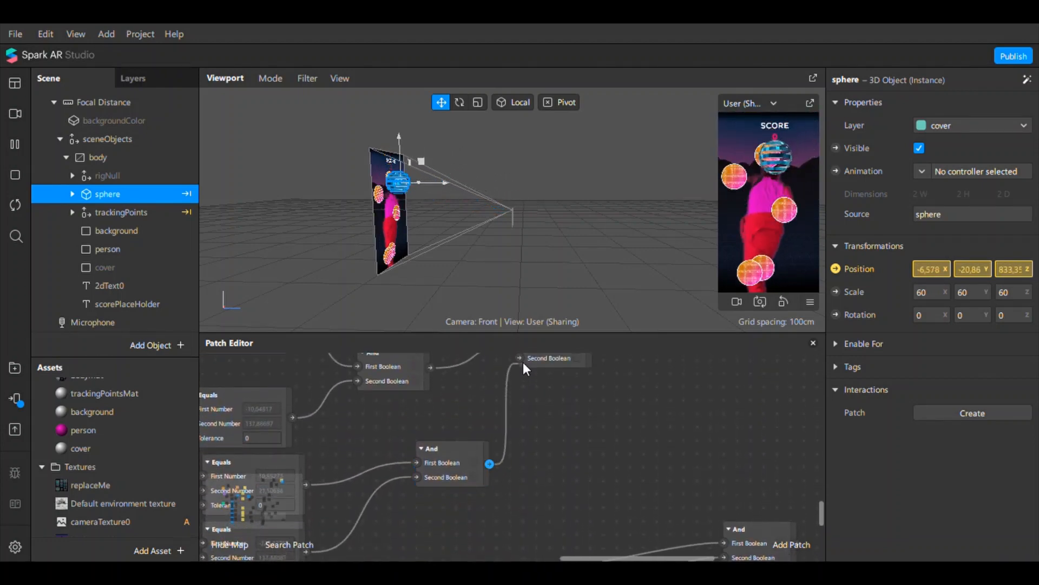
# Move the Or patch of the third and fourth tracking points up, nearer to the first Or patch.
pyautogui.scroll(3, 576, 482)
pyautogui.scroll(4, 581, 504)
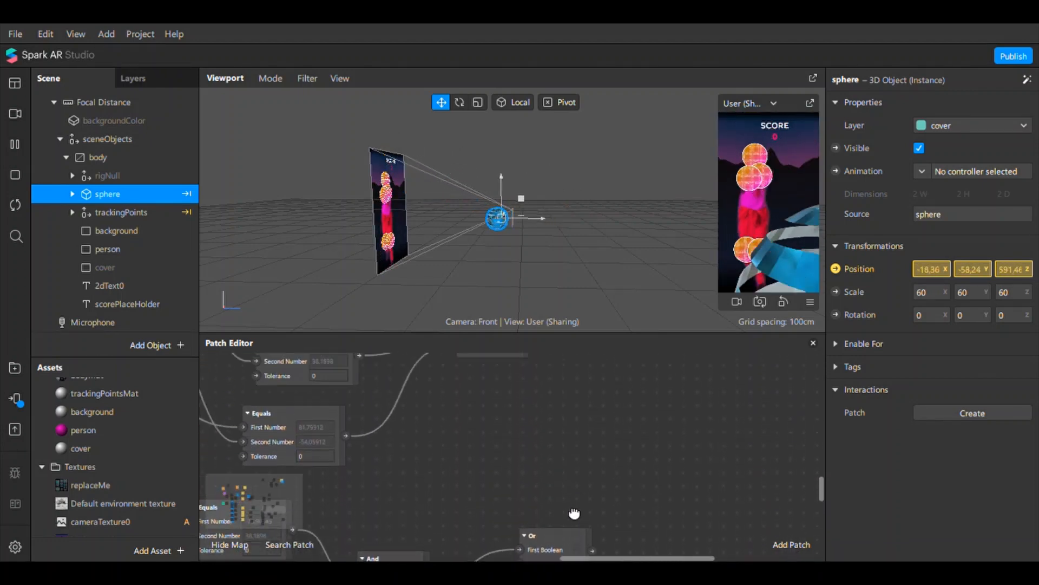
pyautogui.click(551, 515)
pyautogui.moveTo(552, 516); pyautogui.dragTo(726, 406)
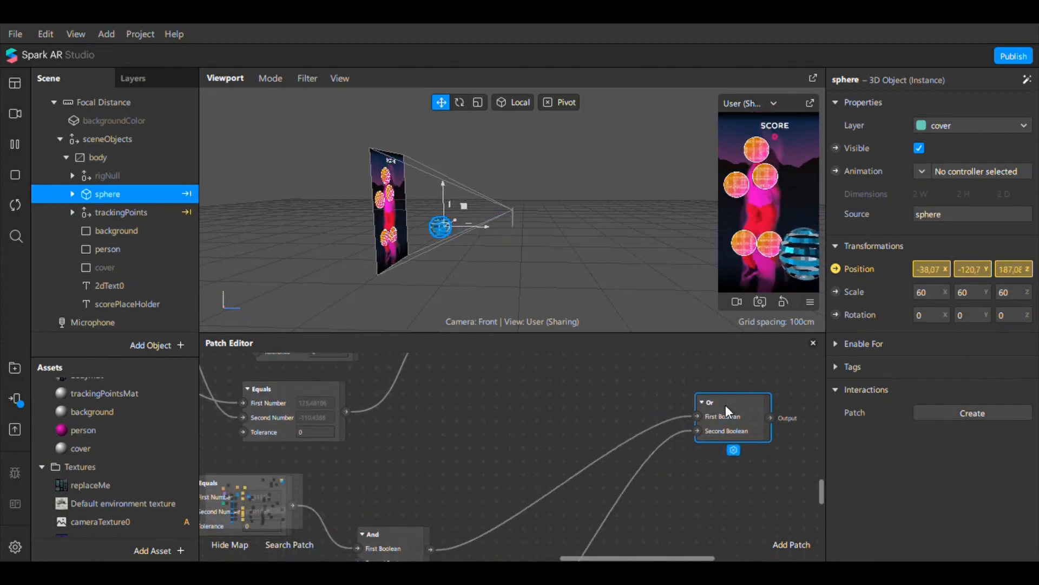
# Add a third Or patch that combines the outputs of the two existing Or patches.
pyautogui.scroll(7, 716, 441)
pyautogui.scroll(-2, 714, 484)
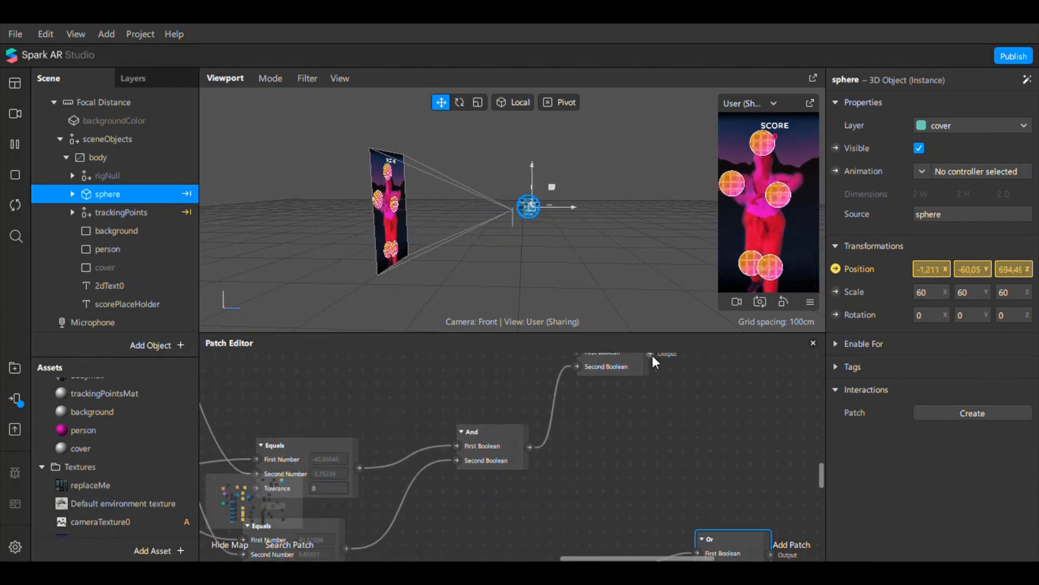
pyautogui.moveTo(650, 354); pyautogui.dragTo(694, 431)
pyautogui.click(694, 431)
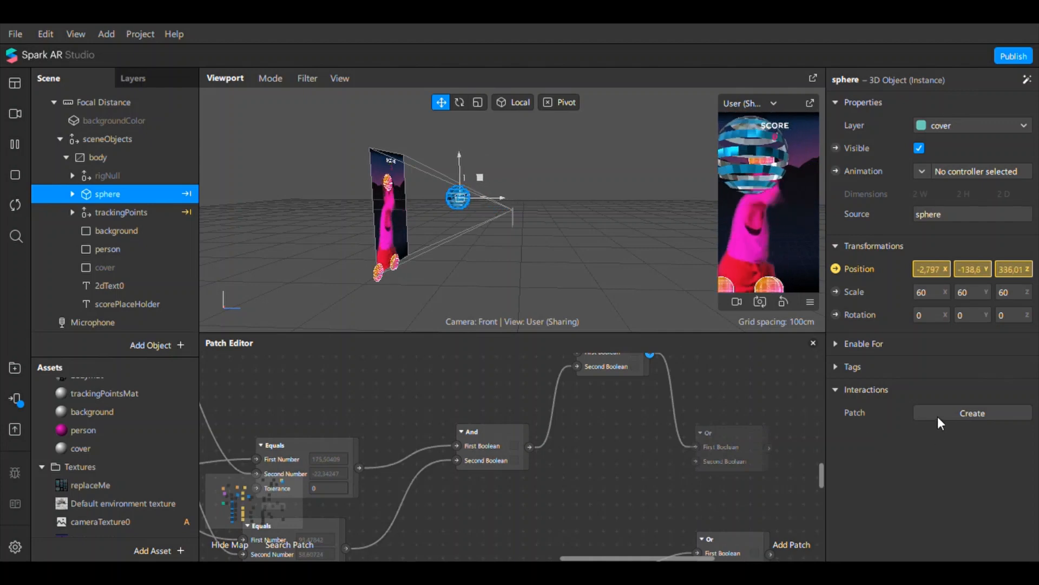
pyautogui.moveTo(738, 536)
pyautogui.mouseDown()
pyautogui.moveTo(651, 495)
pyautogui.moveTo(695, 461)
pyautogui.mouseUp()
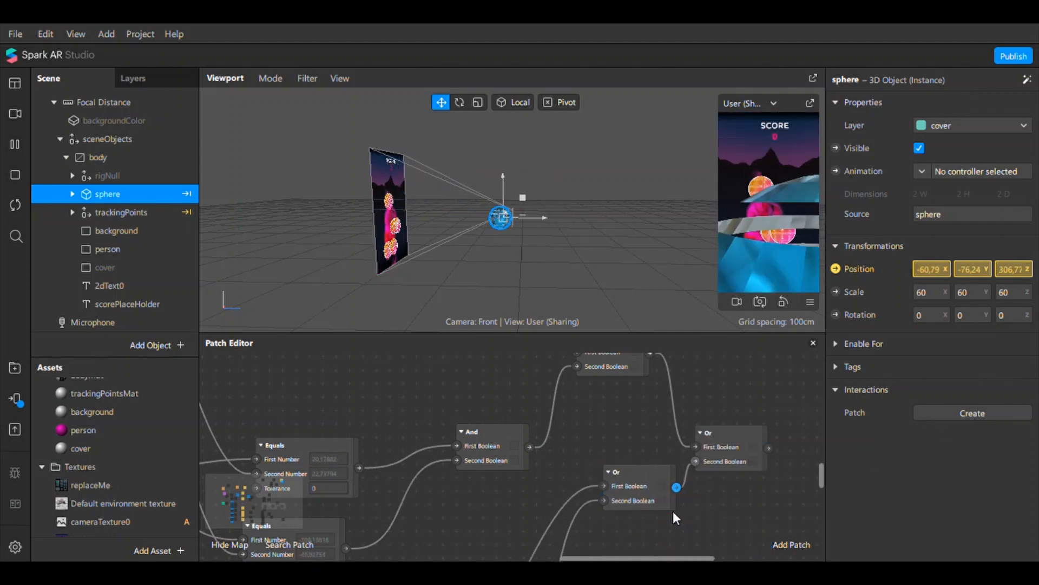
# Add another Or patch with the combined Or output wired to its First Boolean.
pyautogui.moveTo(669, 557); pyautogui.dragTo(698, 557)
pyautogui.moveTo(644, 448); pyautogui.dragTo(675, 469)
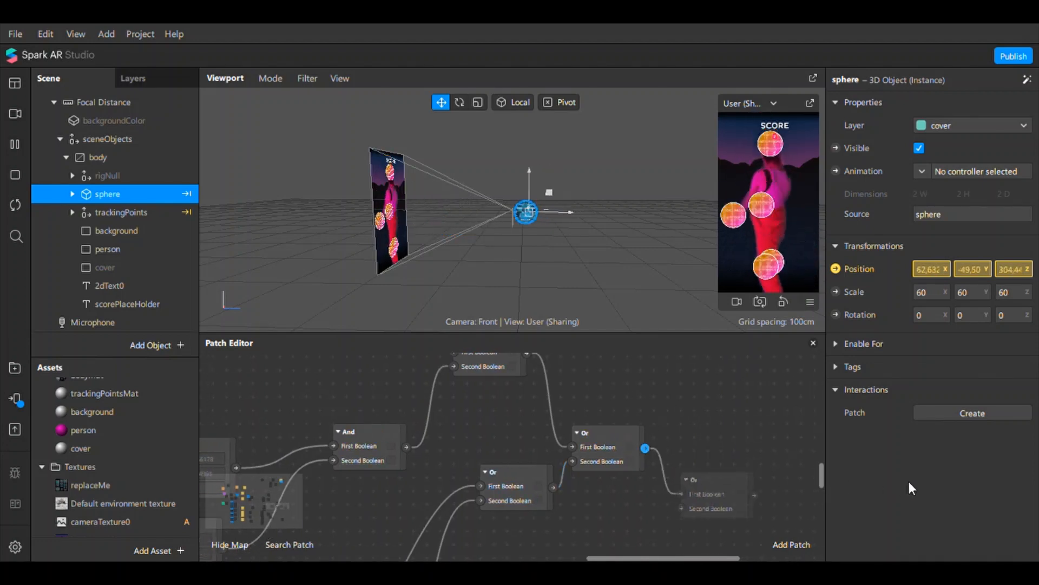
pyautogui.press('Return')
# Move the fifth tracking point's And patch up to the final Or patch and wire its output into the Second Boolean.
pyautogui.scroll(-2, 745, 463)
pyautogui.scroll(-5, 745, 463)
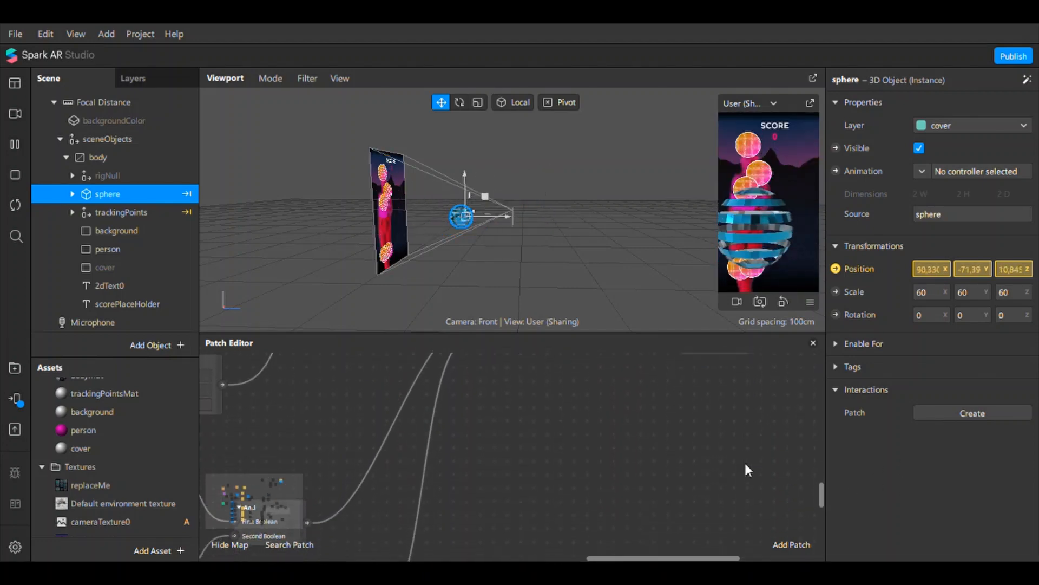
pyautogui.scroll(-2, 690, 457)
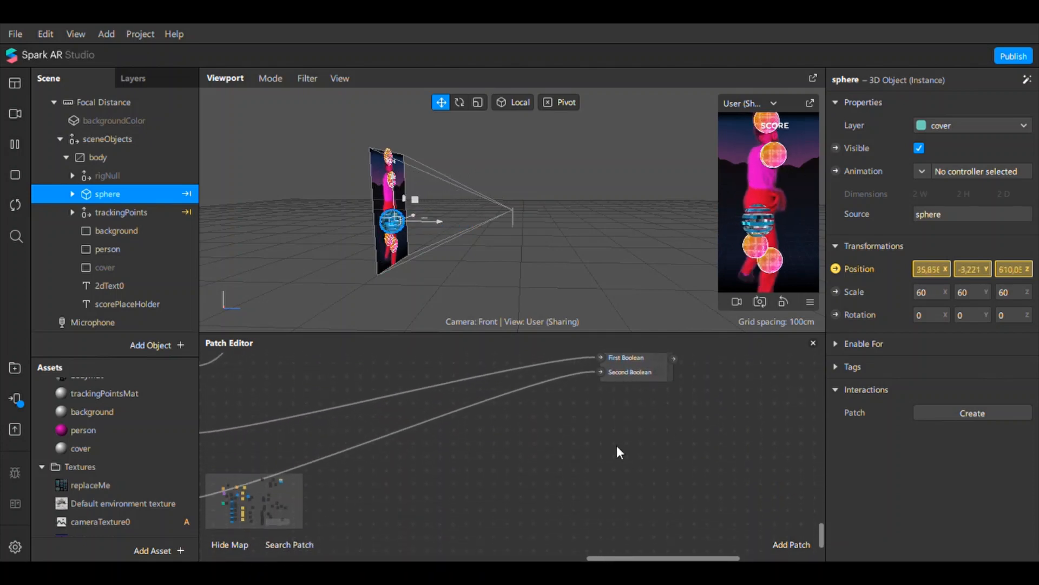
pyautogui.scroll(4, 616, 445)
pyautogui.click(626, 421)
pyautogui.scroll(-1, 642, 454)
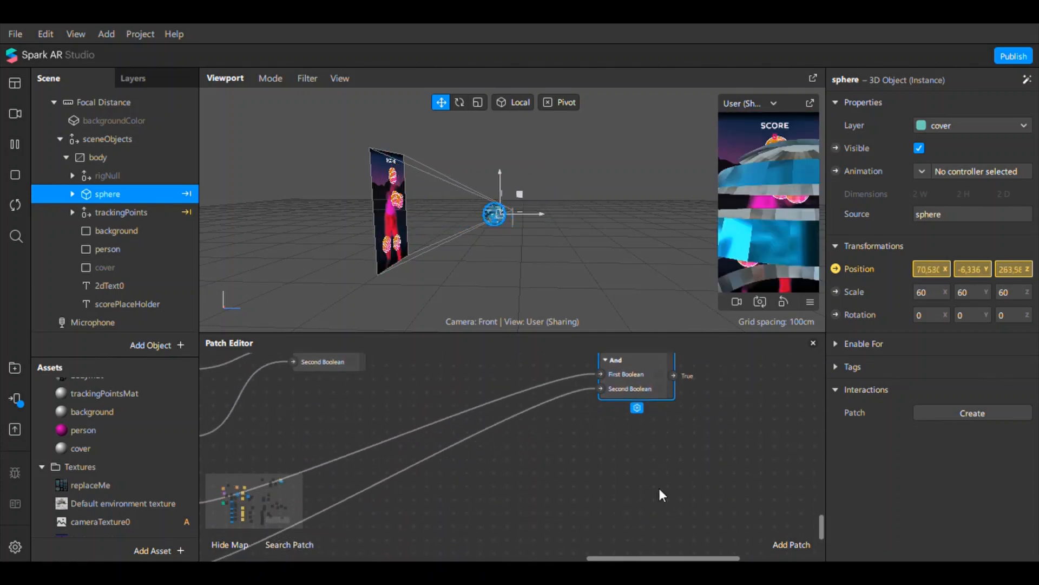
pyautogui.scroll(3, 619, 542)
pyautogui.moveTo(628, 506); pyautogui.dragTo(628, 367)
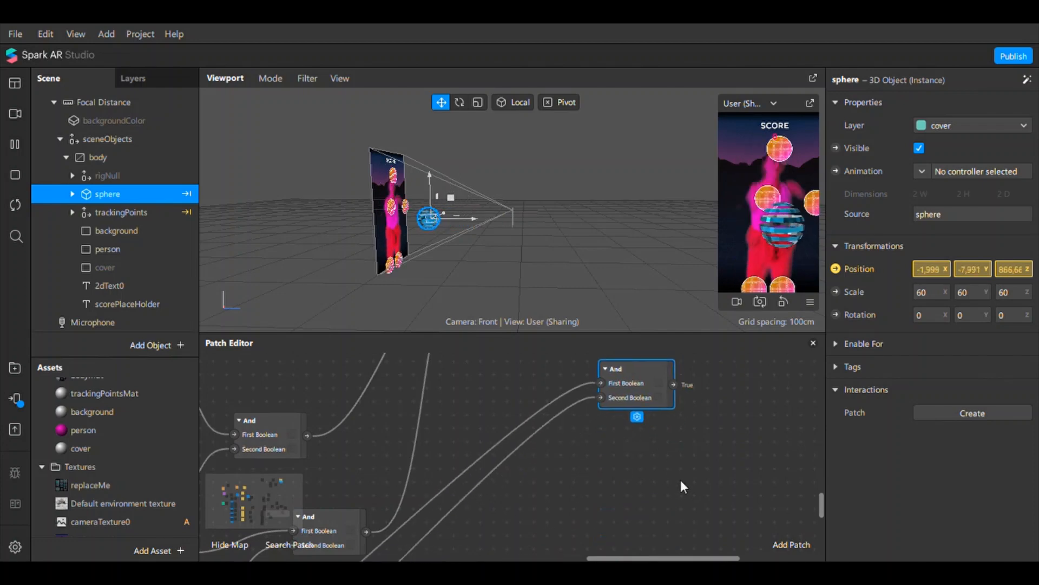
pyautogui.scroll(5, 671, 494)
pyautogui.scroll(-5, 635, 533)
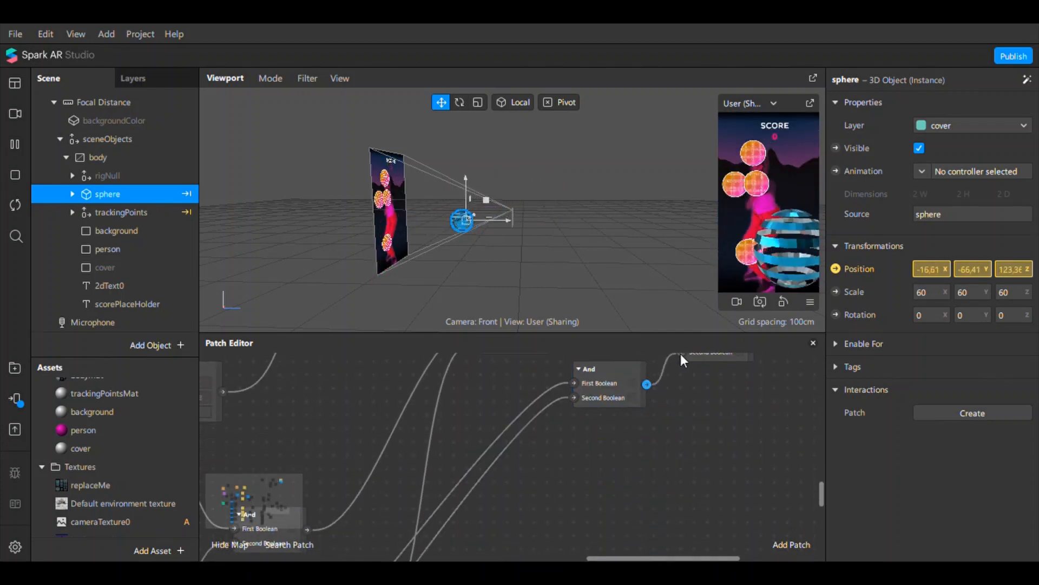
# Move the Less Than patch from beside the first tracking point's patches to just above the final Or patch.
pyautogui.scroll(5, 698, 465)
pyautogui.scroll(4, 699, 481)
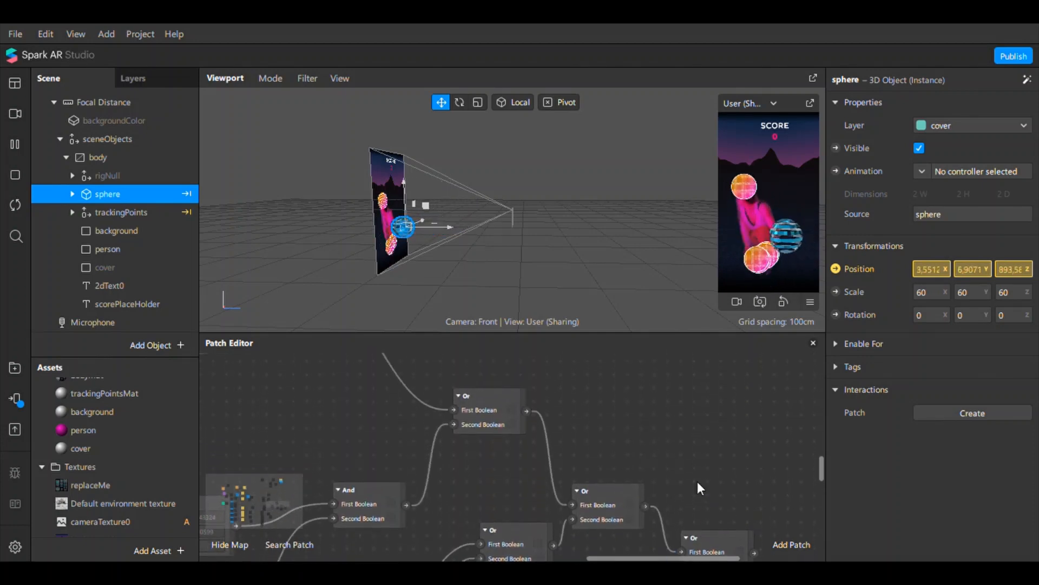
pyautogui.keyDown('ctrl'); pyautogui.scroll(-2, 481, 392); pyautogui.keyUp('ctrl')
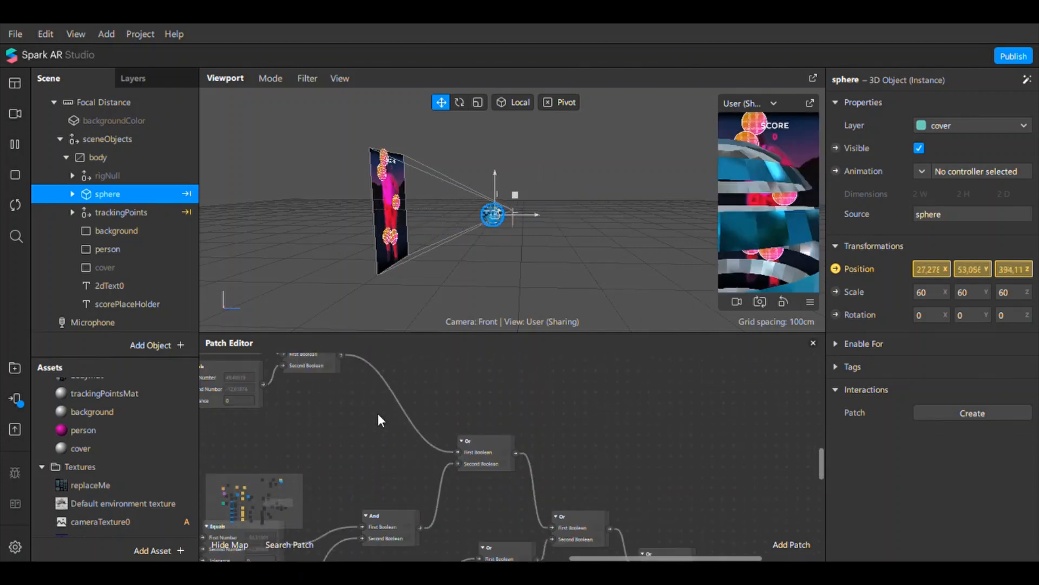
pyautogui.moveTo(374, 406); pyautogui.dragTo(370, 520, button='middle')
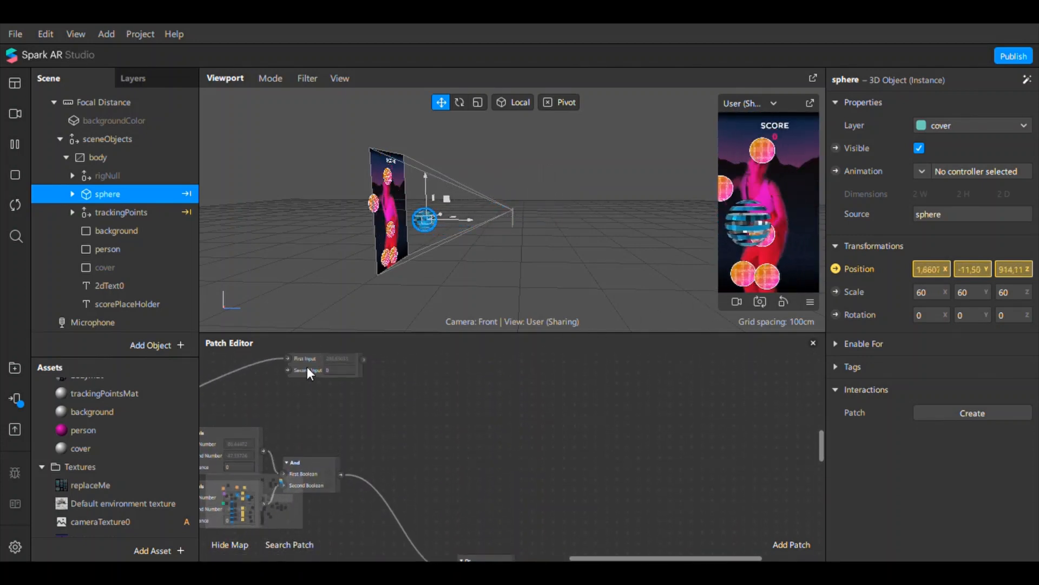
pyautogui.moveTo(307, 366); pyautogui.dragTo(680, 454)
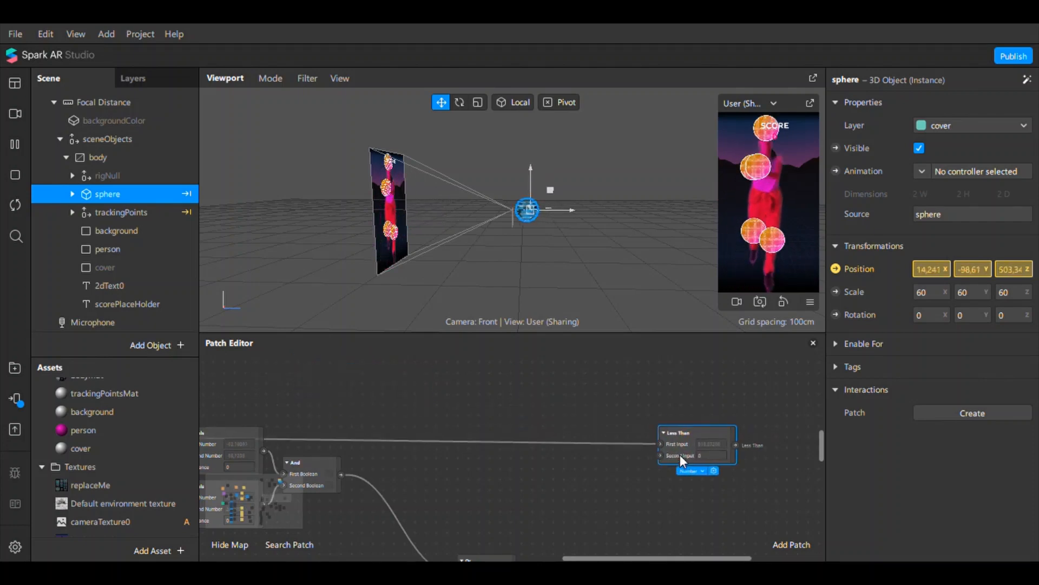
pyautogui.scroll(-1, 682, 450)
pyautogui.moveTo(683, 402); pyautogui.dragTo(664, 509)
pyautogui.moveTo(664, 509); pyautogui.dragTo(660, 407, button='middle')
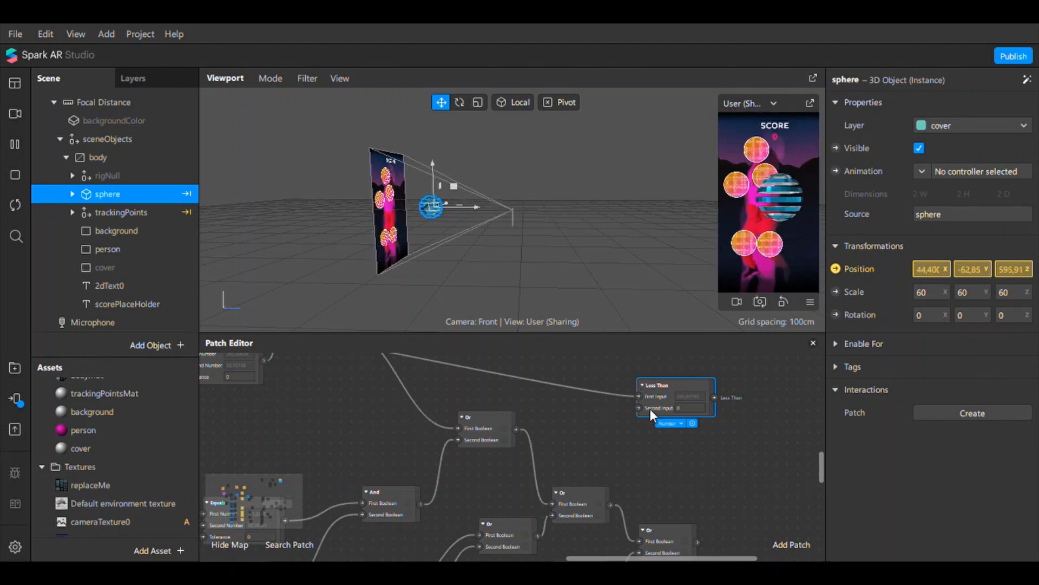
# Set the Less Than patch's Second Input to 200.
pyautogui.click(689, 409)
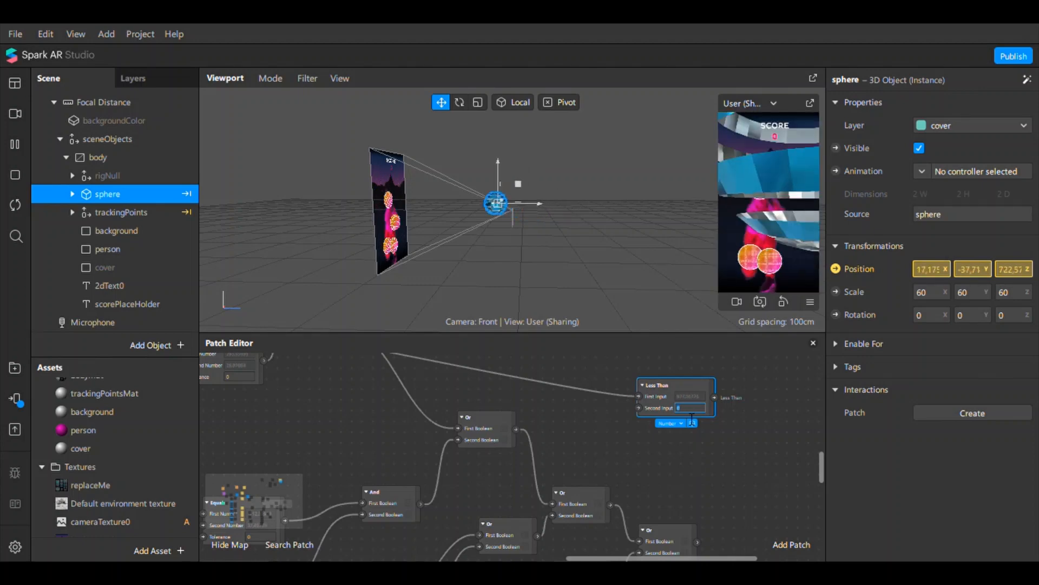
pyautogui.write('200')
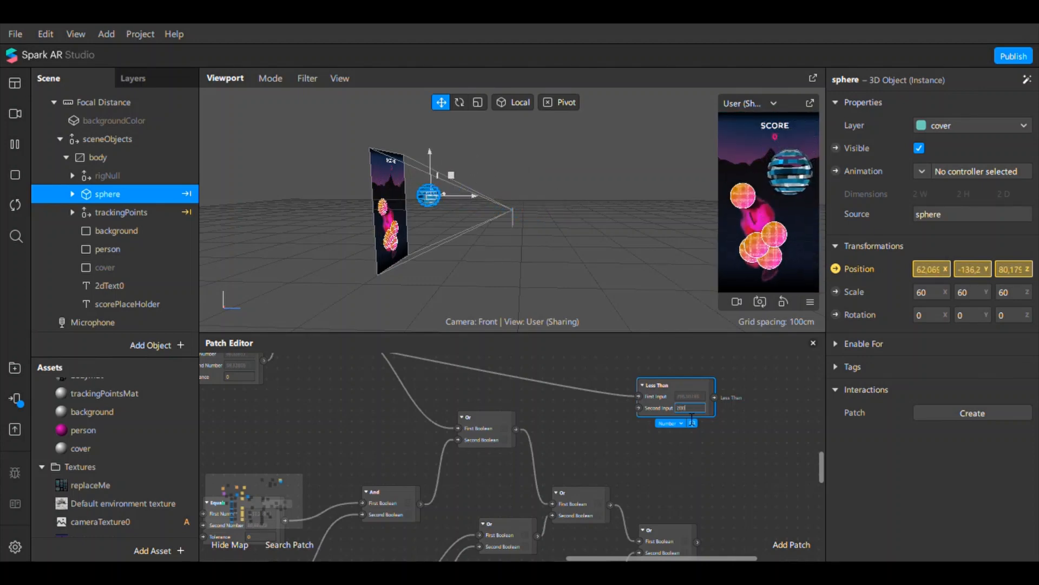
pyautogui.click(714, 466)
# Reposition the Less Than patch and shift the final Or patch outward so it lies below it.
pyautogui.moveTo(658, 398); pyautogui.dragTo(689, 456)
pyautogui.scroll(-1, 714, 528)
pyautogui.hscroll(3, 716, 556)
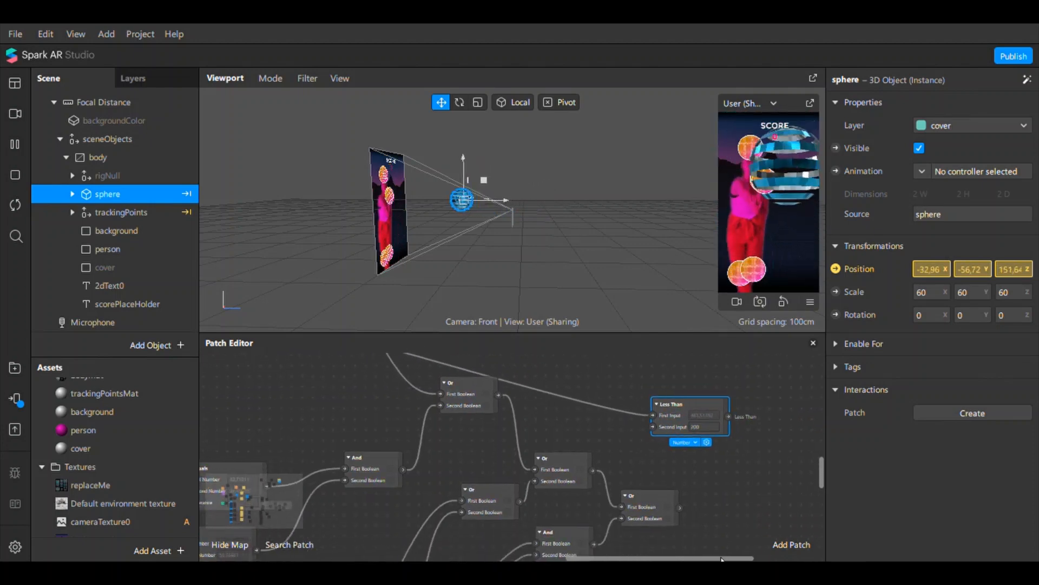
pyautogui.moveTo(592, 504); pyautogui.dragTo(656, 493)
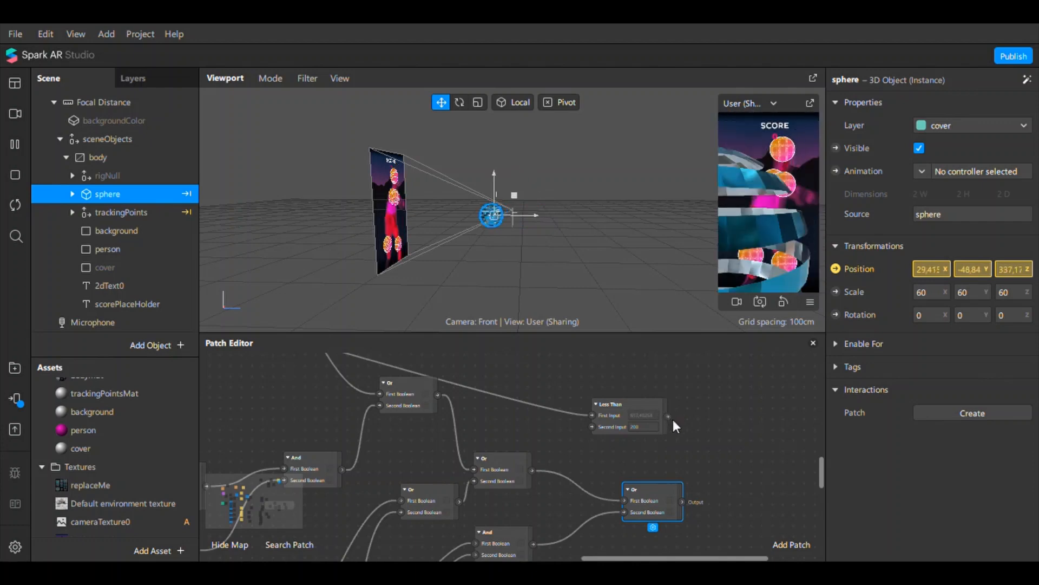
# Add an And patch that combines the Less Than output with the final Or output.
pyautogui.moveTo(671, 418); pyautogui.dragTo(704, 459)
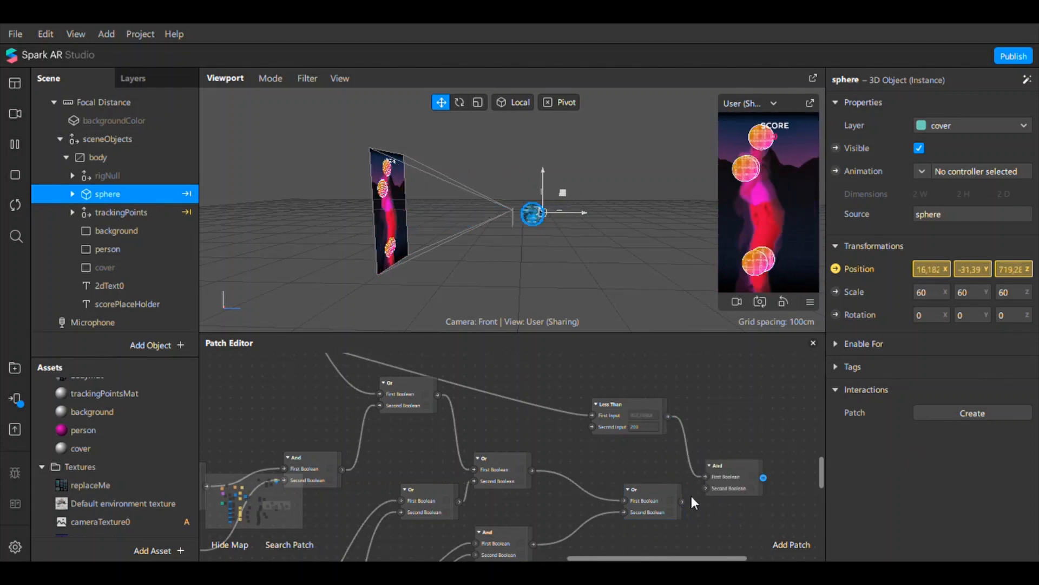
pyautogui.moveTo(682, 502); pyautogui.dragTo(729, 480)
pyautogui.hscroll(5, 594, 474)
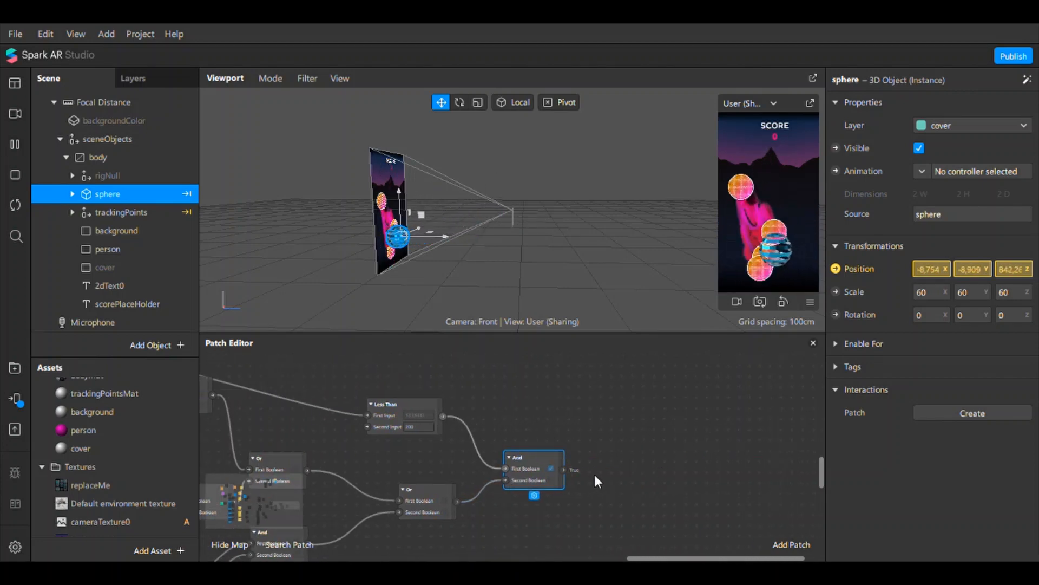
# Add a Pulse patch fed by the final And patch's output.
pyautogui.moveTo(563, 470); pyautogui.dragTo(603, 459)
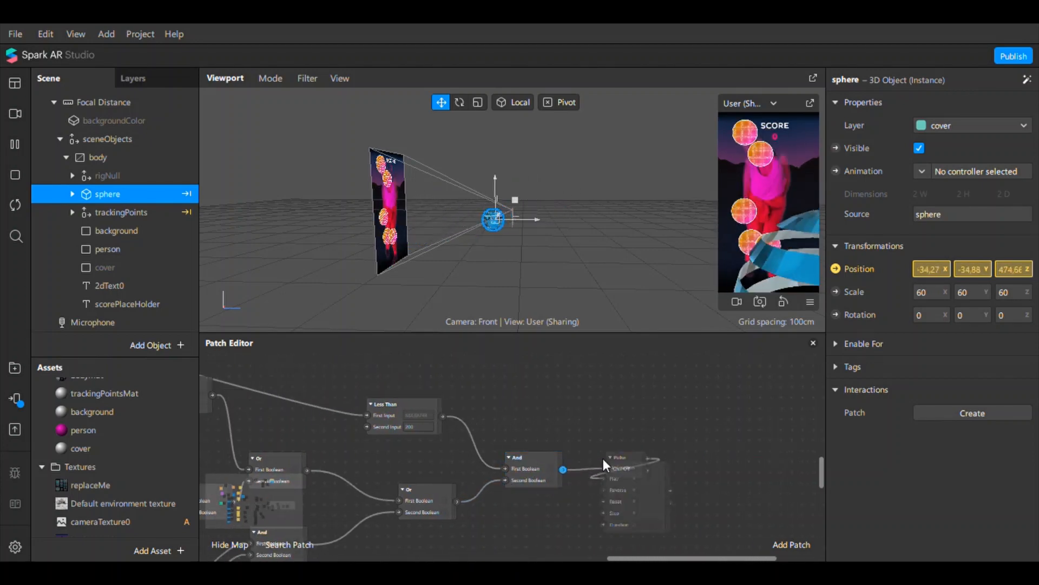
pyautogui.click(603, 459)
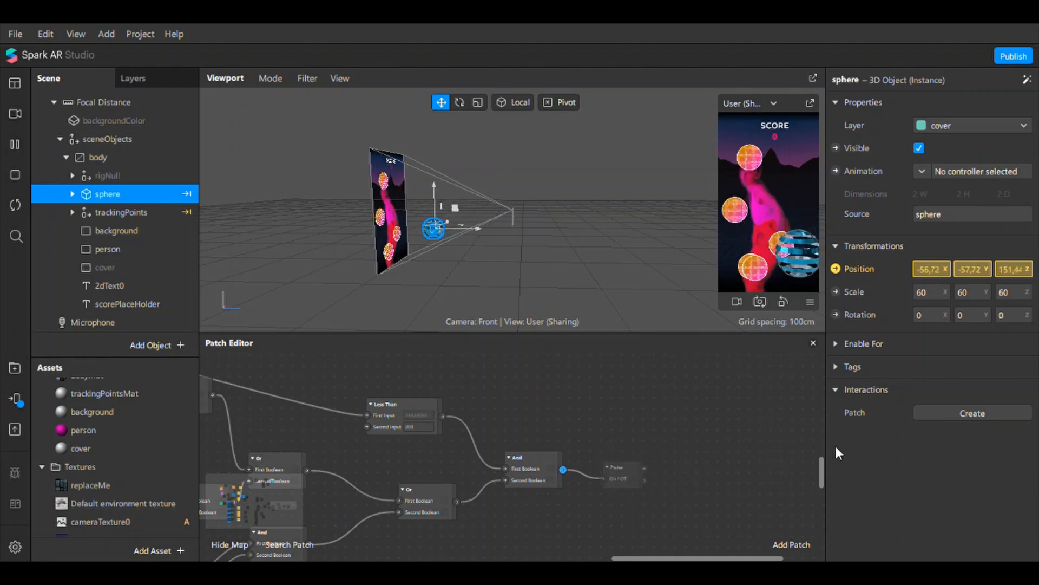
# Move the Pulse patch further out from the final And patch, and set the Tolerance of the first pair of Equals patches to 50.
pyautogui.moveTo(617, 469); pyautogui.dragTo(700, 439)
pyautogui.moveTo(661, 557); pyautogui.dragTo(518, 557)
pyautogui.scroll(5, 498, 493)
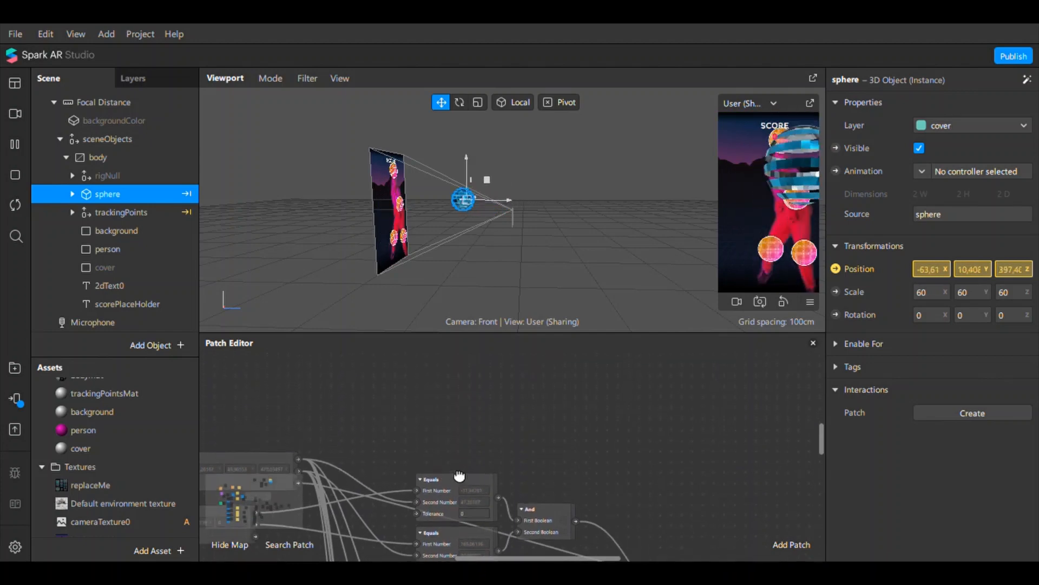
pyautogui.scroll(-1, 459, 478)
pyautogui.click(465, 473)
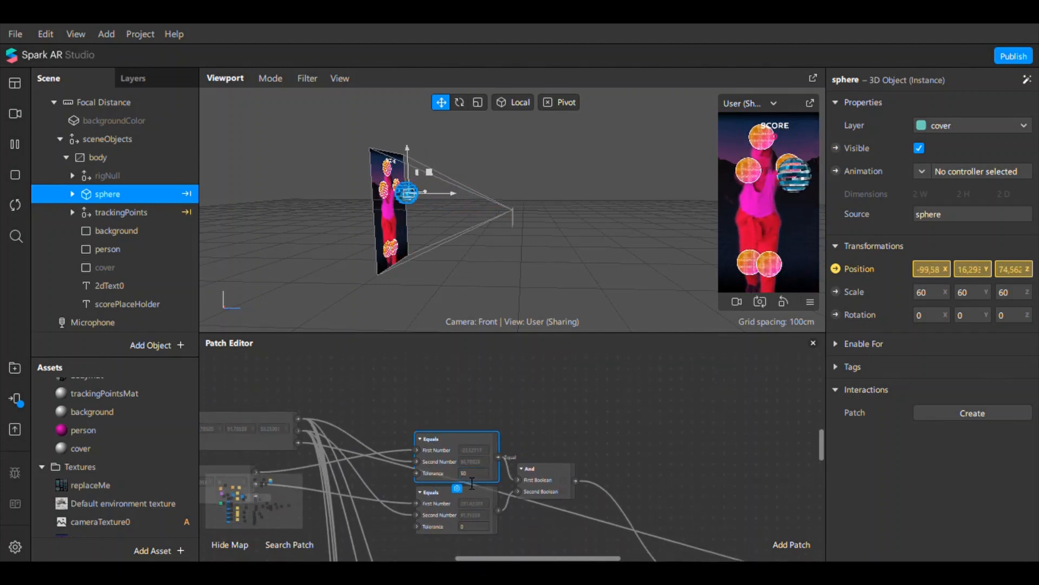
pyautogui.scroll(-3, 475, 455)
pyautogui.click(479, 404)
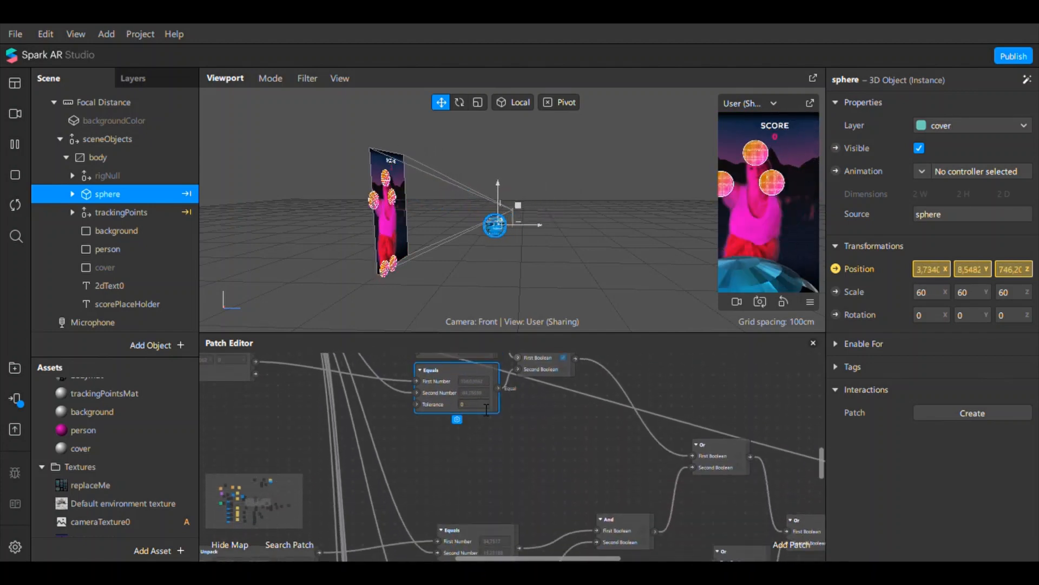
# Set the Tolerance to 50 on the second and third pairs of Equals patches.
pyautogui.scroll(-3, 485, 411)
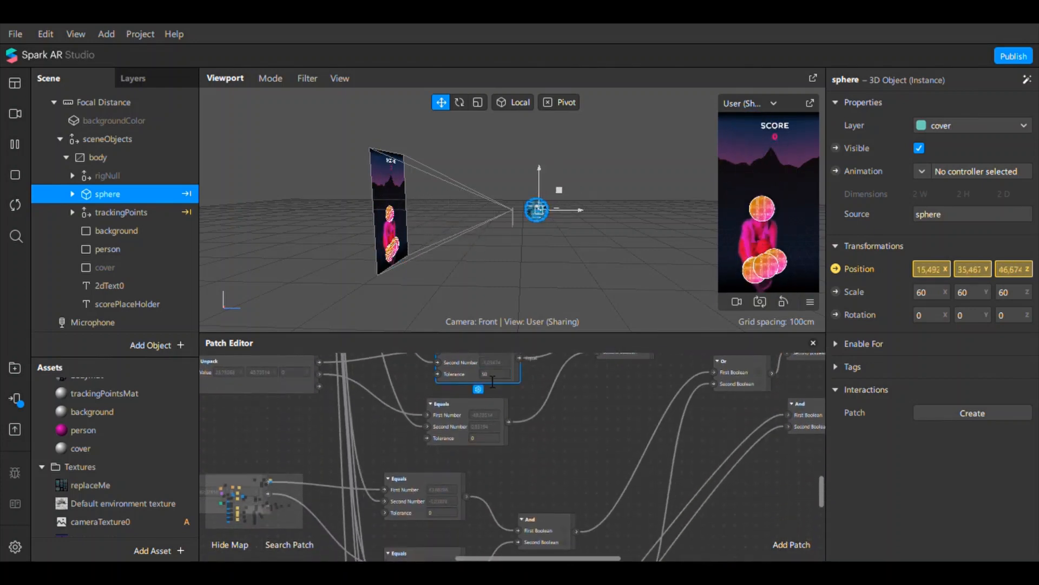
pyautogui.click(490, 438)
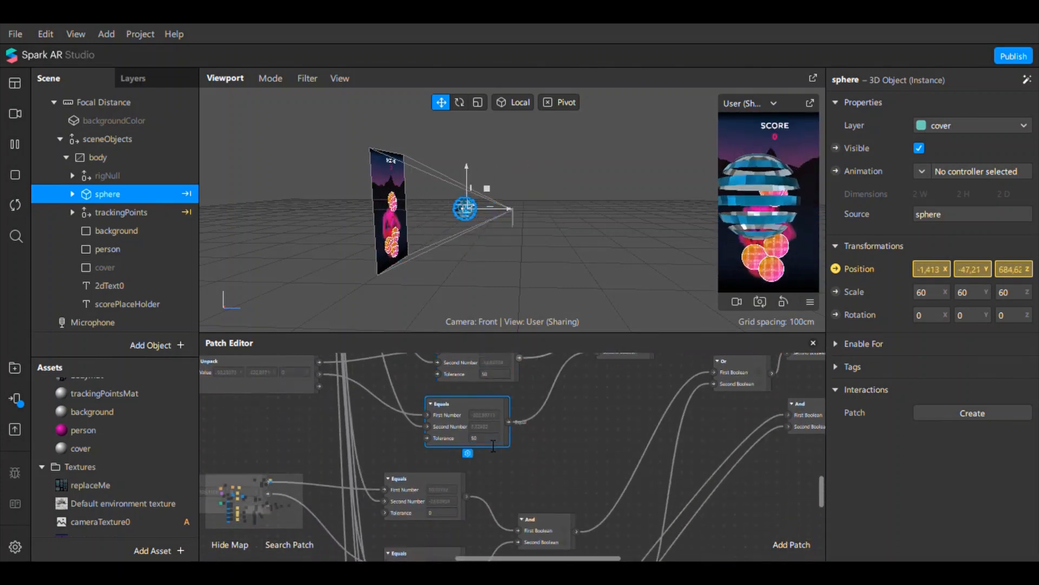
pyautogui.scroll(-2, 471, 460)
pyautogui.click(441, 471)
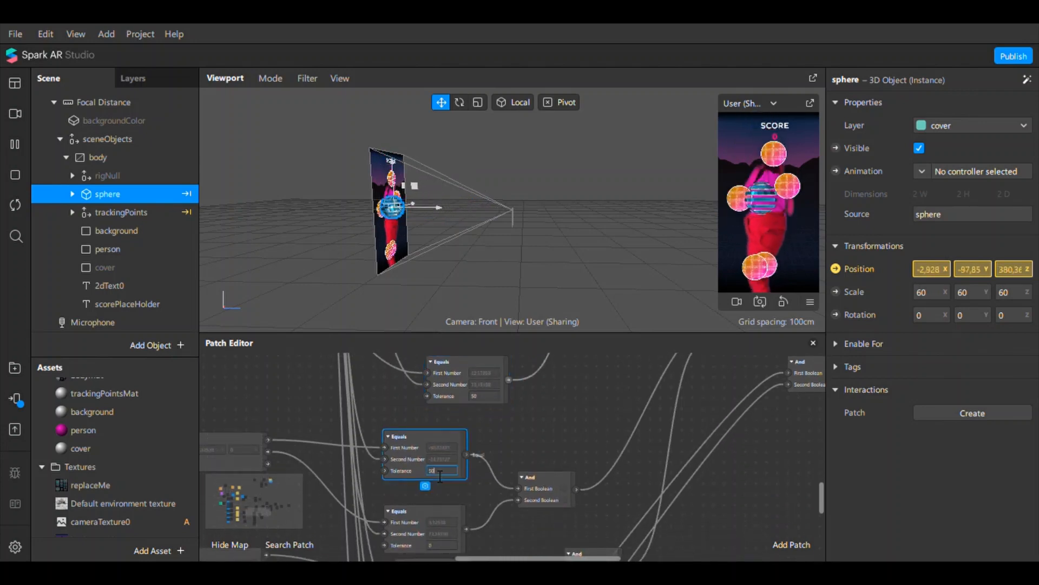
pyautogui.scroll(-4, 440, 476)
pyautogui.click(450, 443)
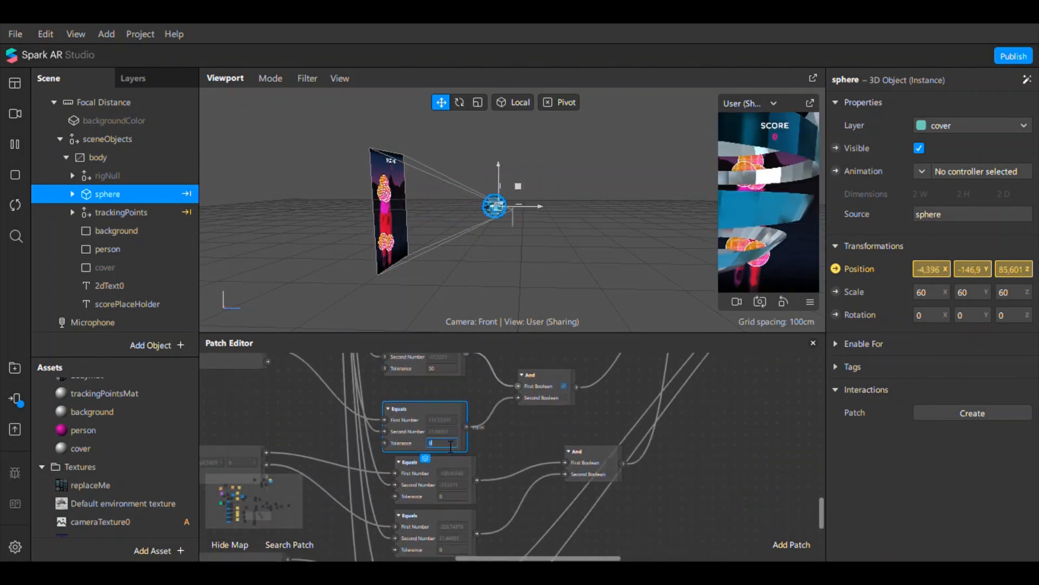
# Set the Tolerance to 50 on the fourth and fifth pairs of Equals patches.
pyautogui.scroll(-2, 450, 447)
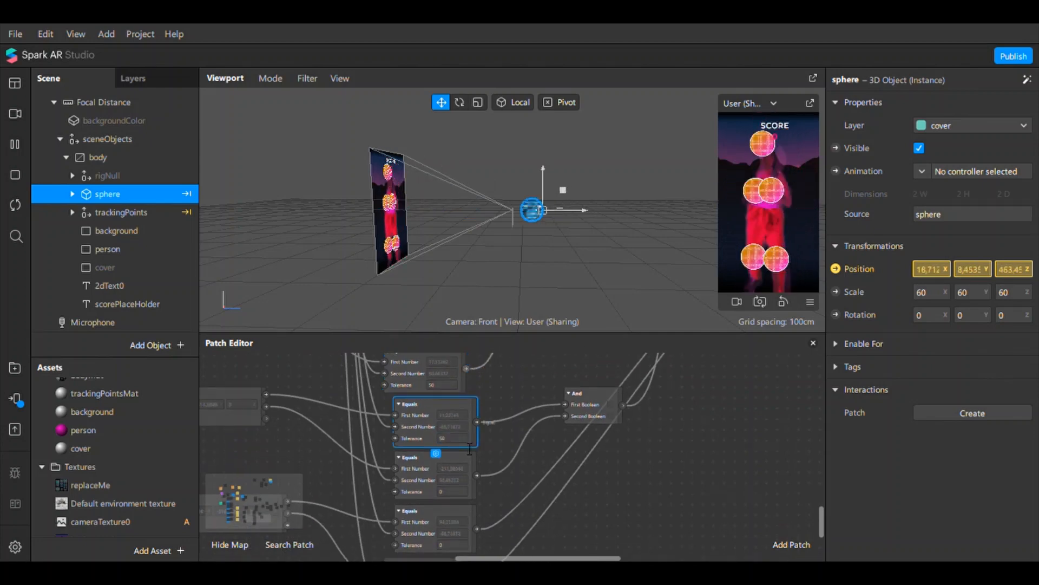
pyautogui.scroll(-1, 469, 449)
pyautogui.click(453, 475)
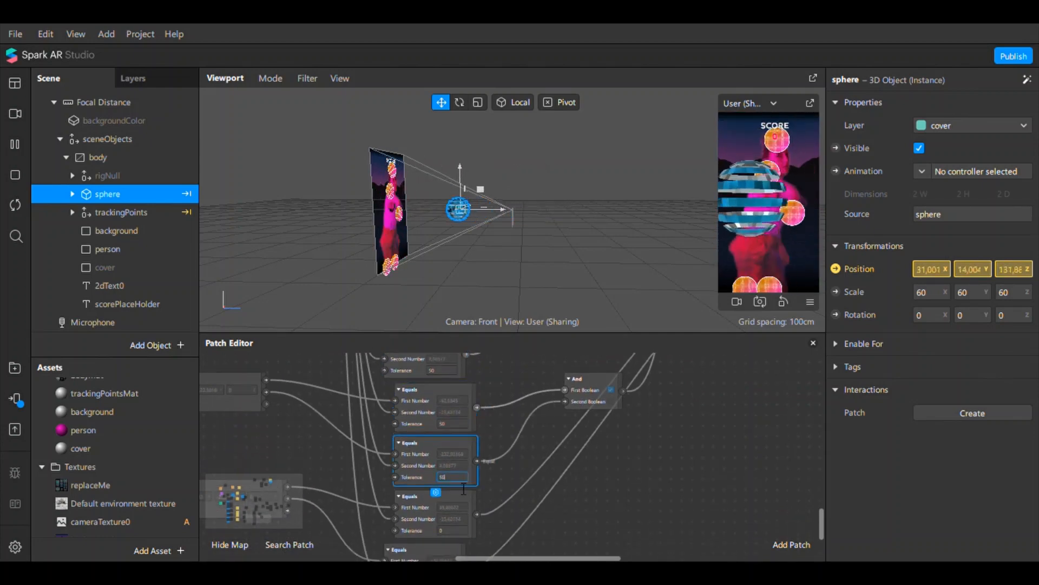
pyautogui.scroll(-2, 457, 465)
pyautogui.press('BackSpace')
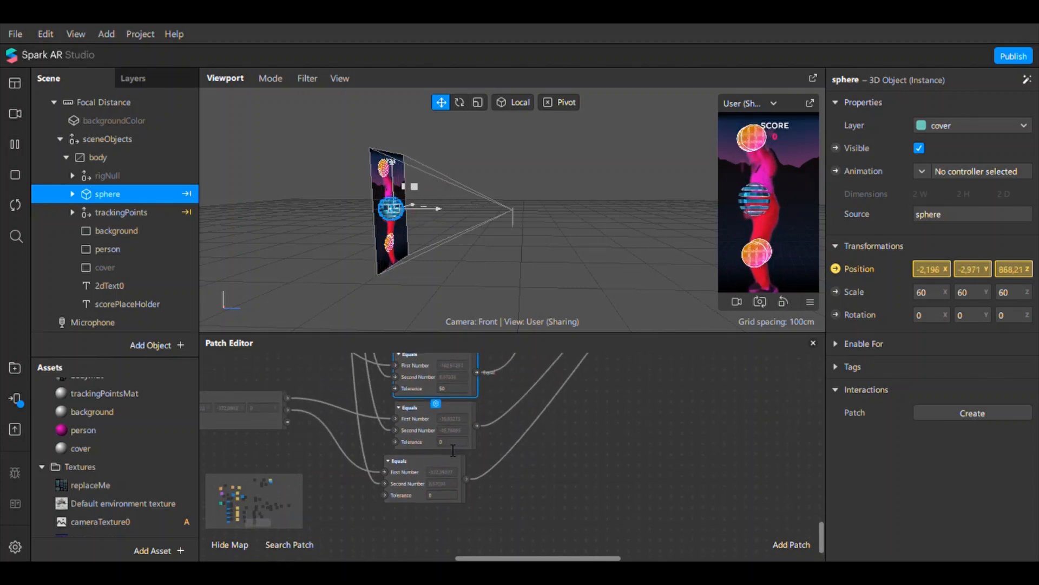
pyautogui.click(437, 504)
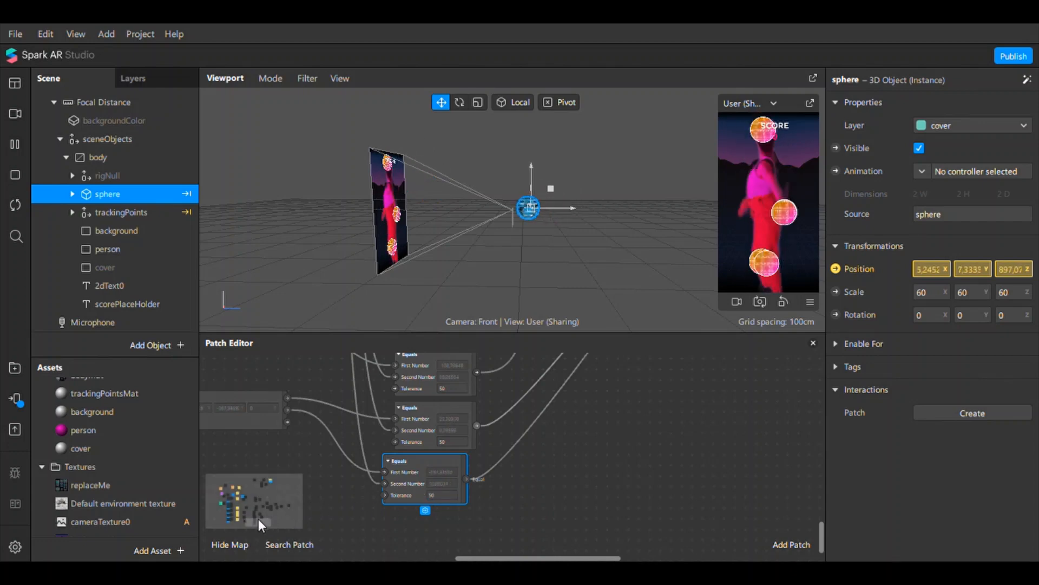
# Switch the preview to the first real-time simulation video to check how the Pulse patch responds.
pyautogui.moveTo(258, 519); pyautogui.dragTo(283, 505)
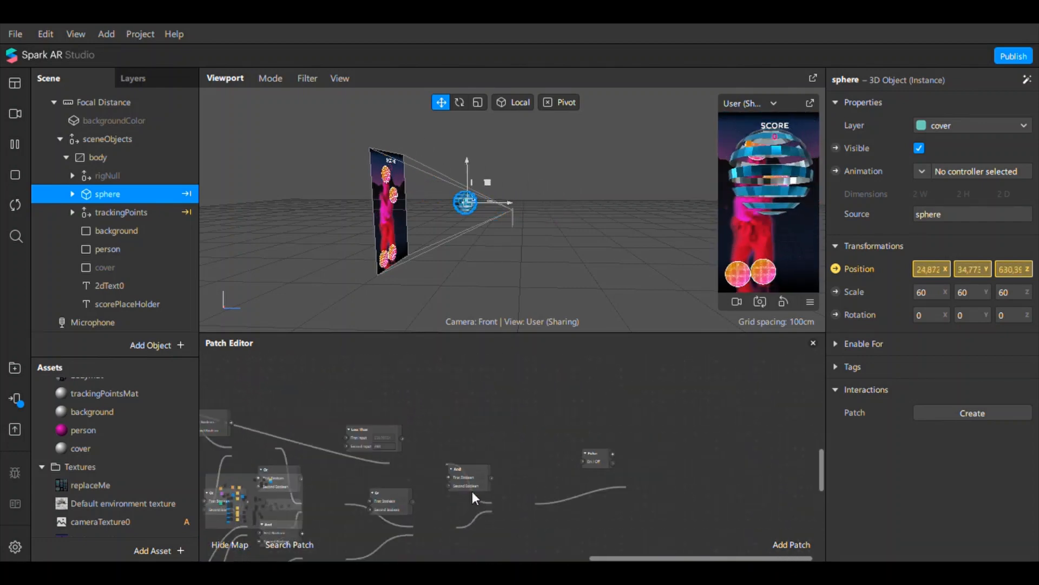
pyautogui.scroll(-3, 472, 492)
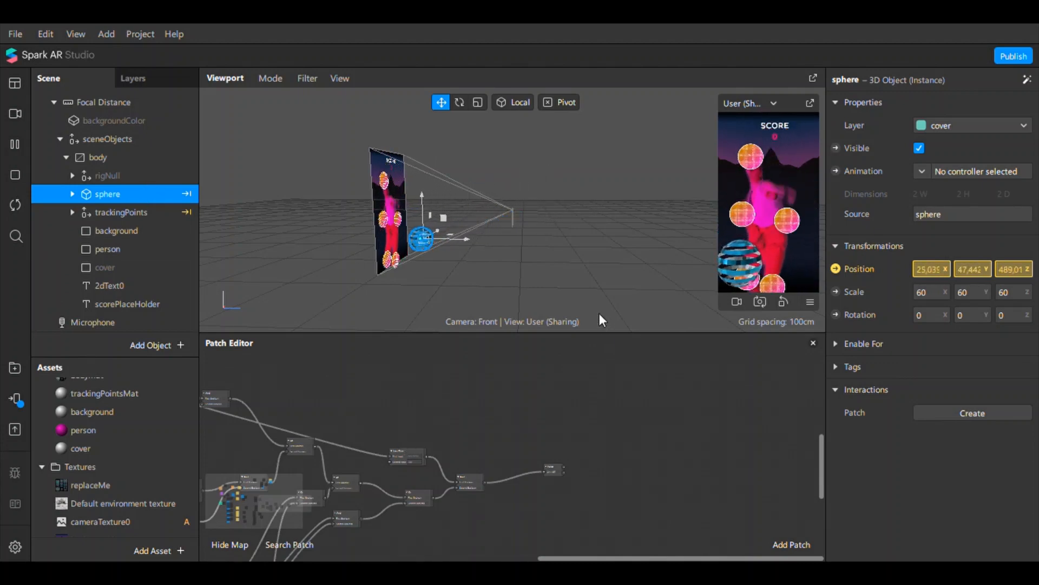
pyautogui.scroll(5, 586, 461)
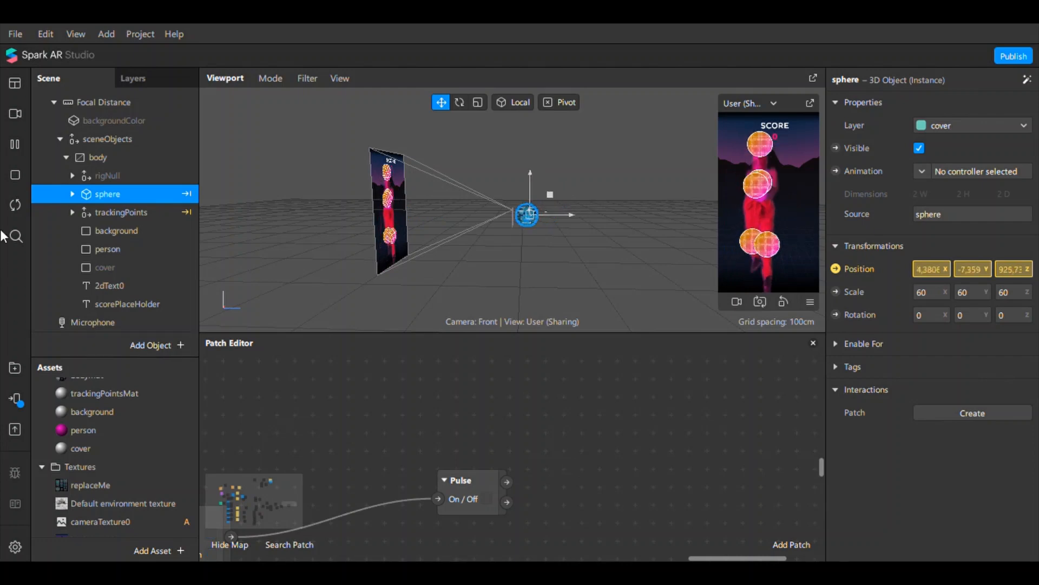
pyautogui.click(16, 122)
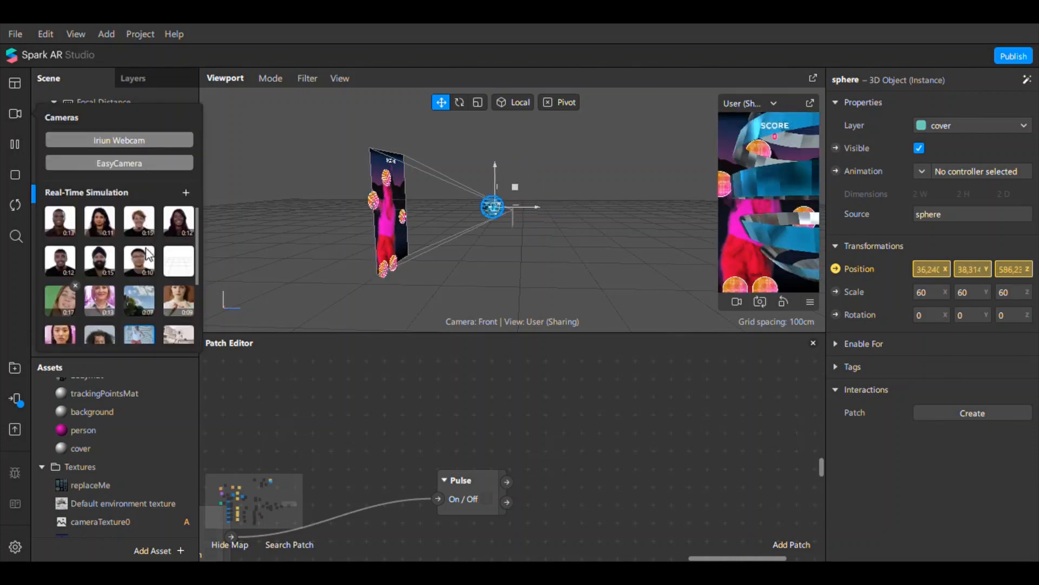
pyautogui.click(56, 226)
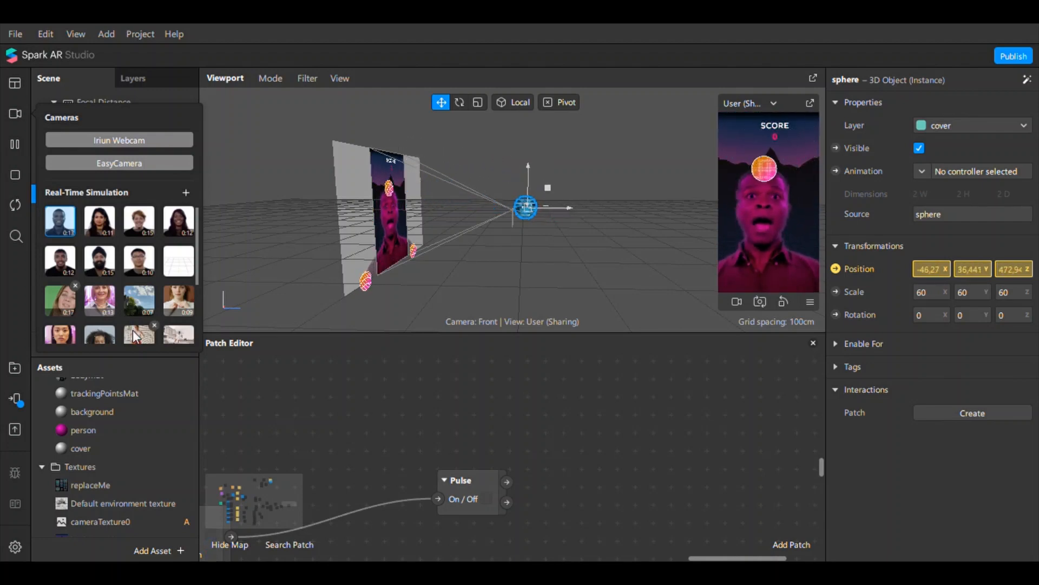
pyautogui.click(79, 166)
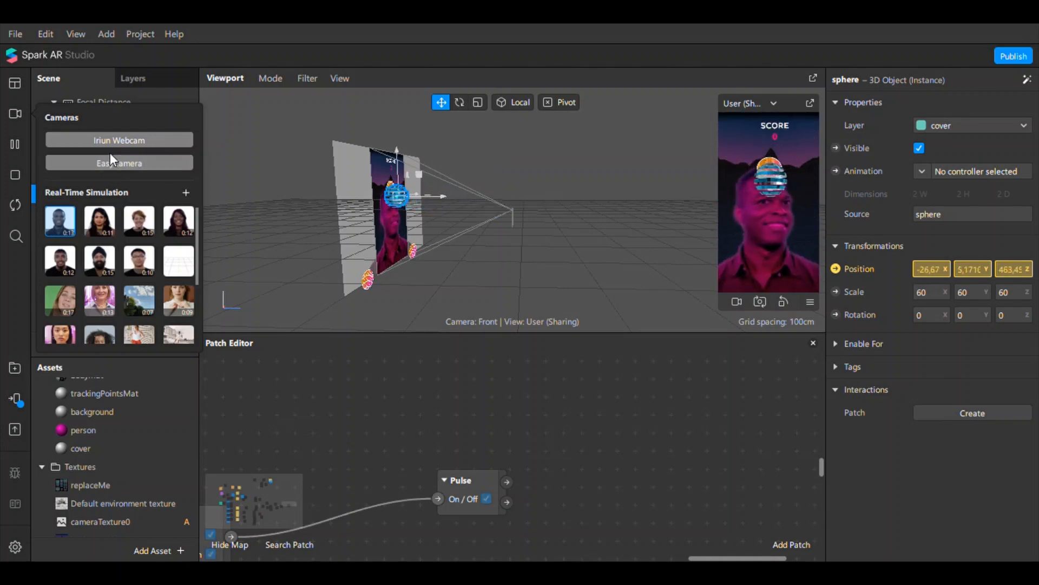
pyautogui.click(478, 431)
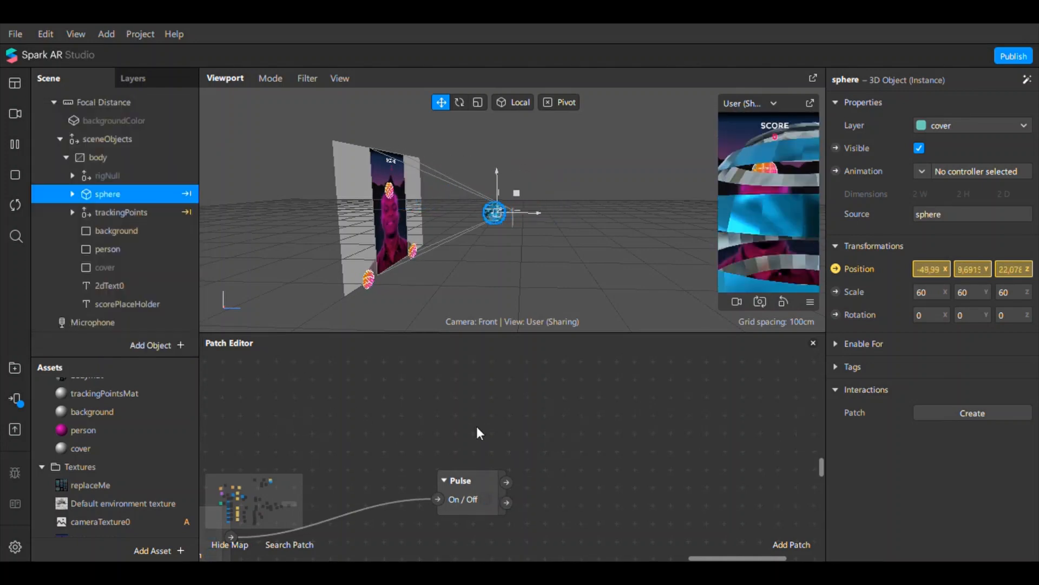
# Group all the Unpack, Equals, And, Or and Less Than patches of the collision logic, leaving the Pulse patch outside.
pyautogui.moveTo(262, 510)
pyautogui.mouseDown()
pyautogui.moveTo(295, 500)
pyautogui.moveTo(290, 511)
pyautogui.moveTo(271, 498)
pyautogui.mouseUp()
pyautogui.scroll(-3, 271, 500)
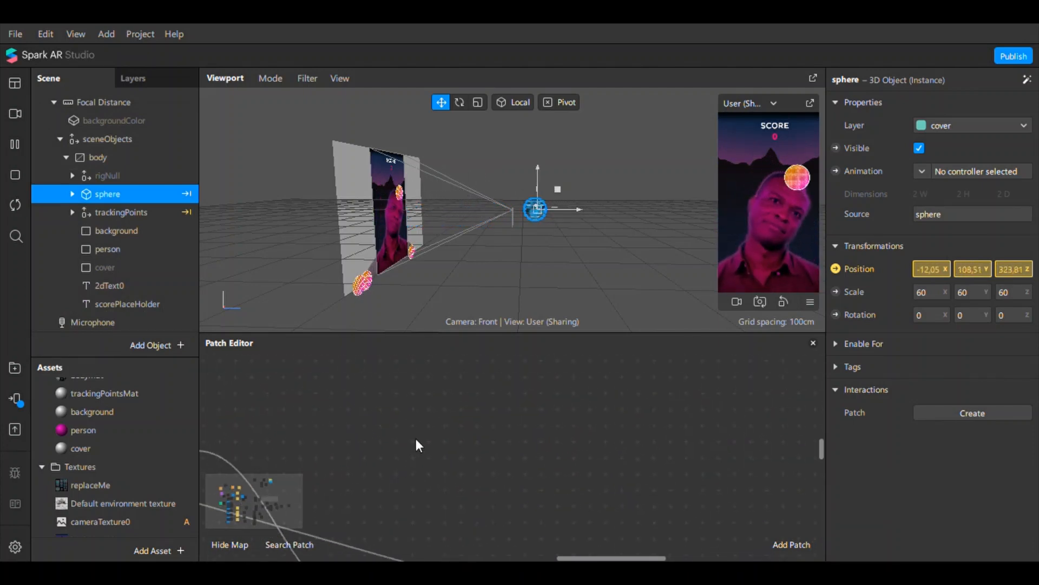
pyautogui.scroll(-2, 382, 466)
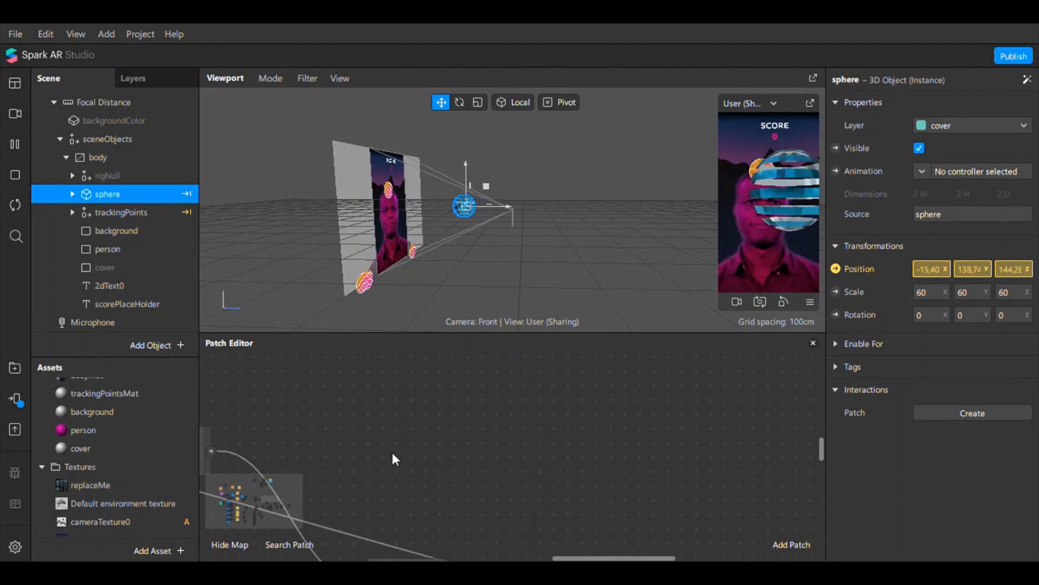
pyautogui.scroll(-1, 580, 550)
pyautogui.moveTo(570, 558); pyautogui.dragTo(463, 558)
pyautogui.scroll(-2, 506, 458)
pyautogui.scroll(5, 505, 456)
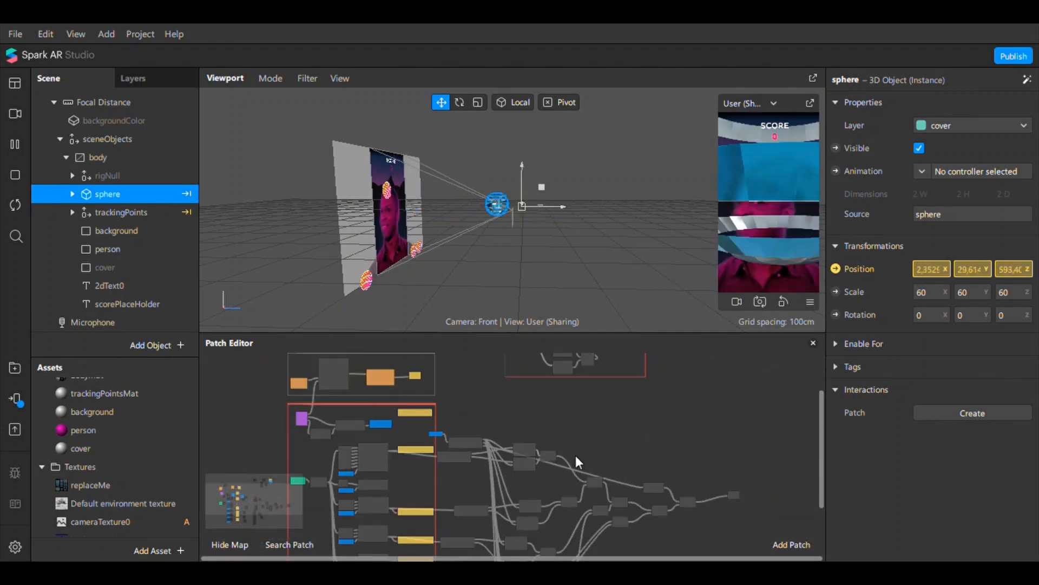
pyautogui.moveTo(574, 455); pyautogui.dragTo(566, 439)
pyautogui.moveTo(466, 357); pyautogui.dragTo(697, 554)
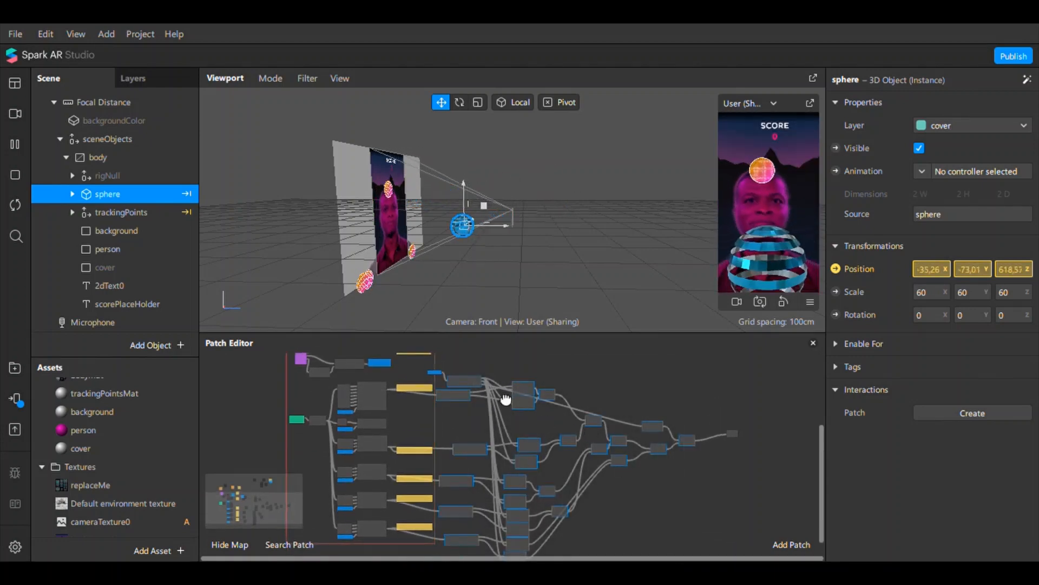
pyautogui.scroll(5, 520, 406)
pyautogui.rightClick(530, 401)
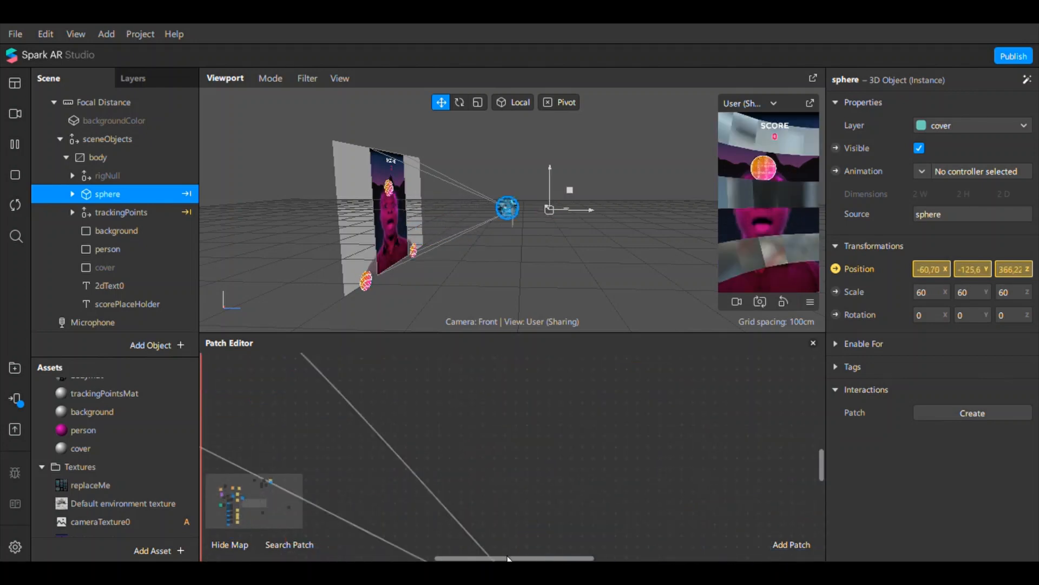
# Bring the Pulse patch close to the new group's output.
pyautogui.moveTo(507, 558); pyautogui.dragTo(622, 558)
pyautogui.scroll(-5, 529, 406)
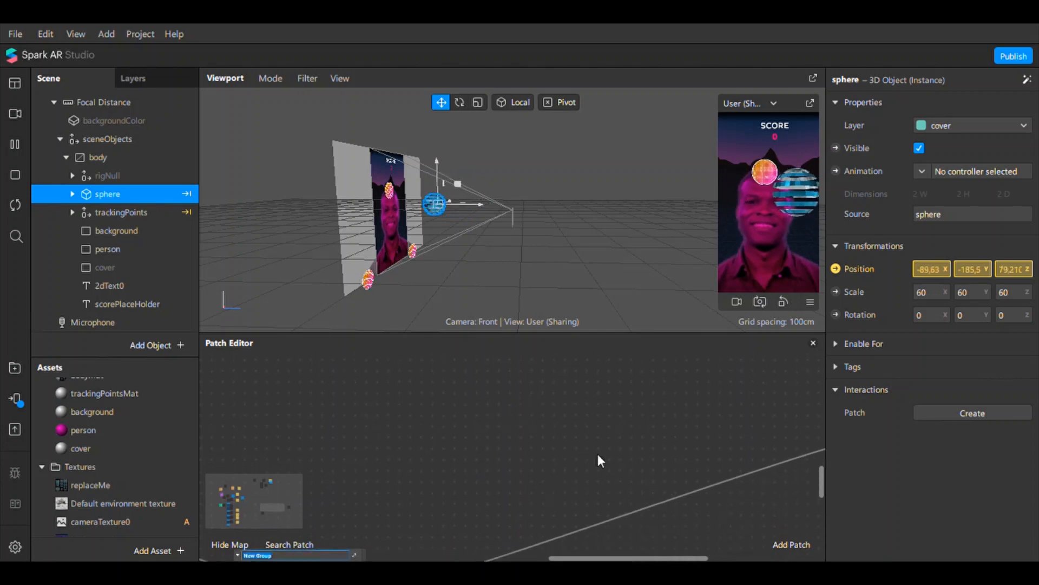
pyautogui.moveTo(604, 558); pyautogui.dragTo(647, 557)
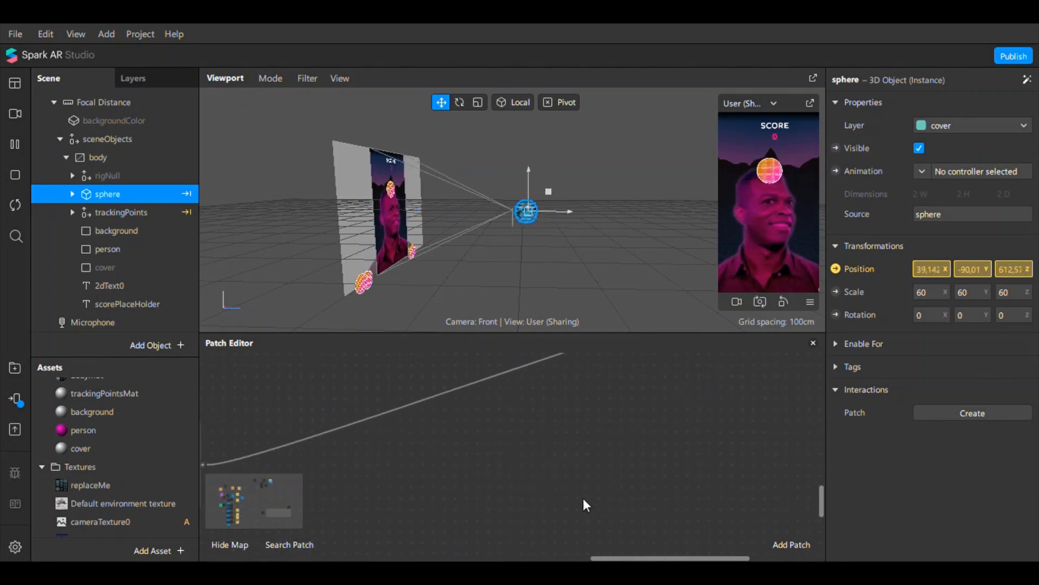
pyautogui.scroll(4, 672, 505)
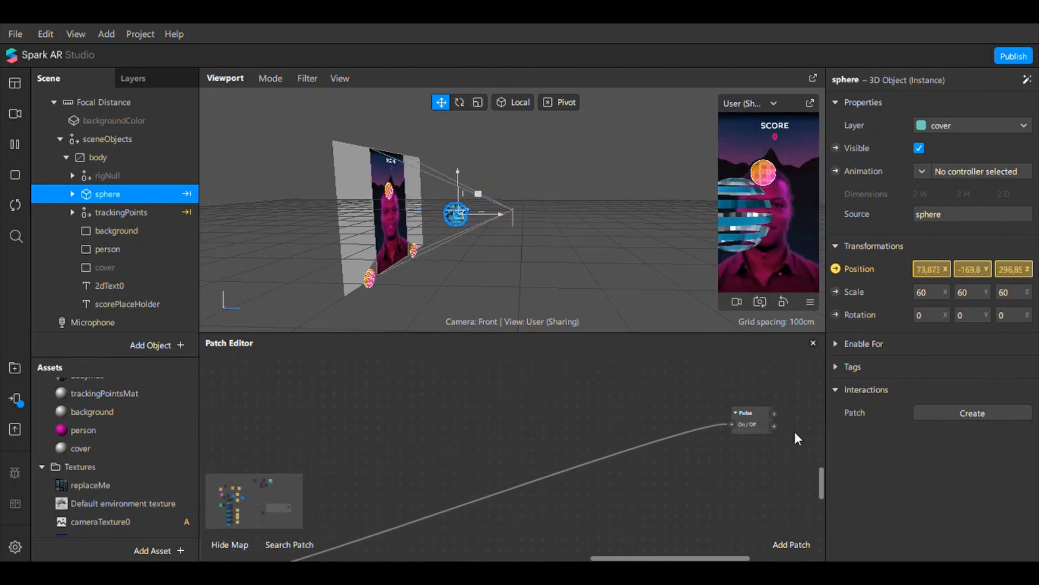
pyautogui.moveTo(733, 423); pyautogui.dragTo(267, 445)
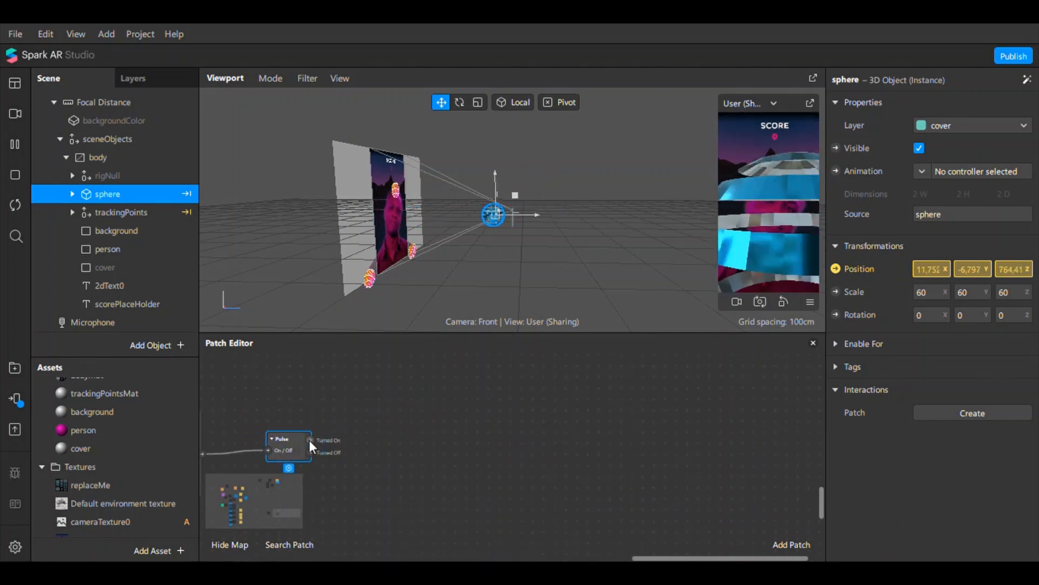
# Add a Sender patch fed by the Pulse patch's Turned On output, with type Pulse, and name it collided.
pyautogui.moveTo(356, 411); pyautogui.dragTo(356, 411)
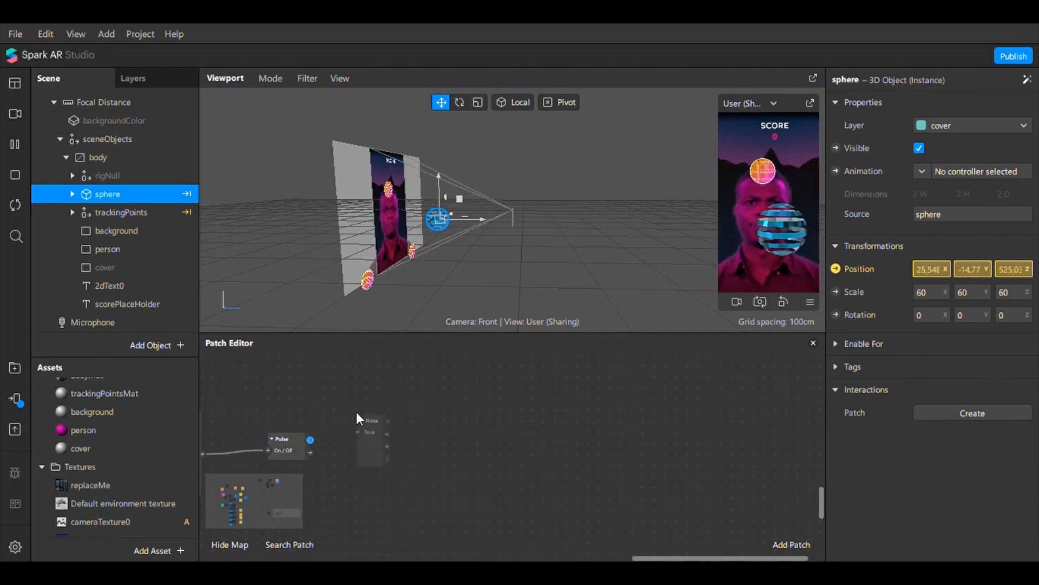
pyautogui.click(358, 415)
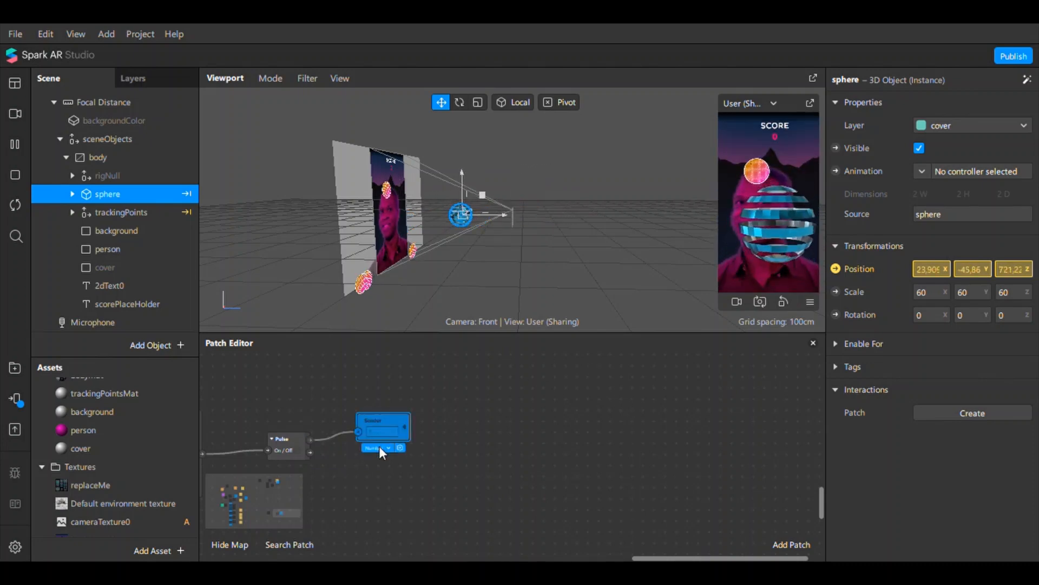
pyautogui.click(378, 443)
pyautogui.click(386, 436)
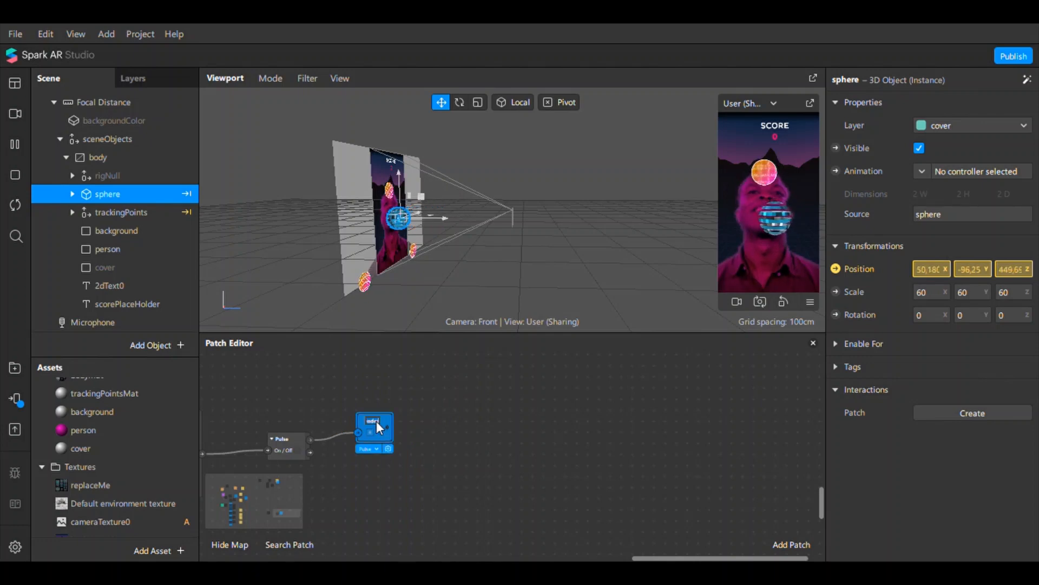
pyautogui.write('colli')
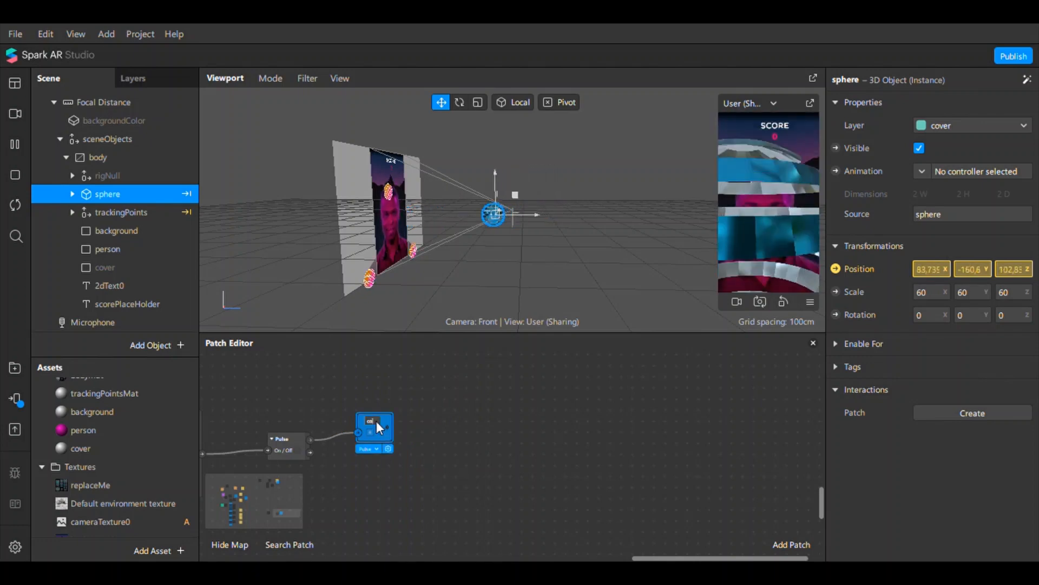
pyautogui.write('ded')
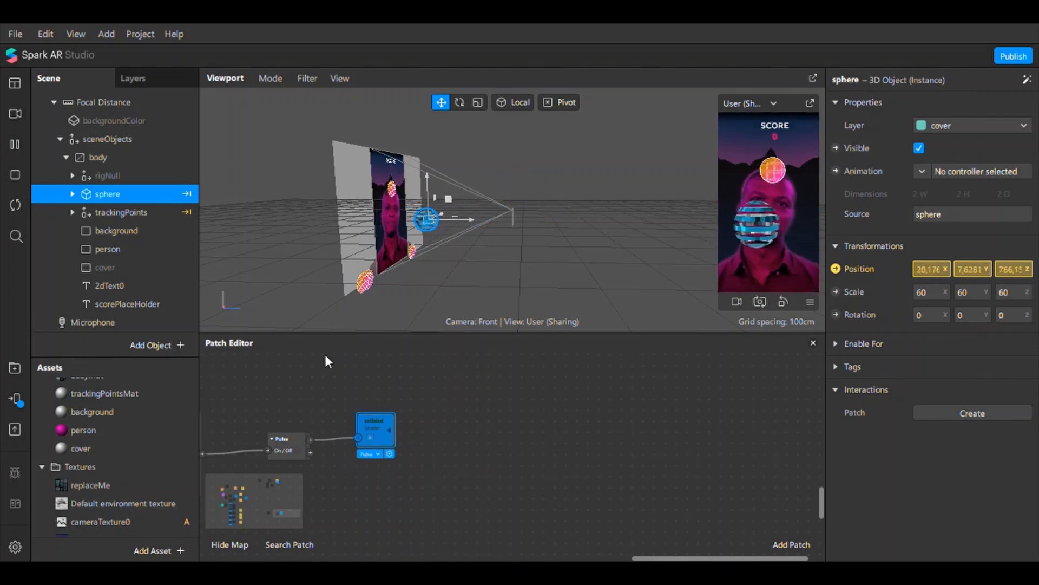
pyautogui.press('Return')
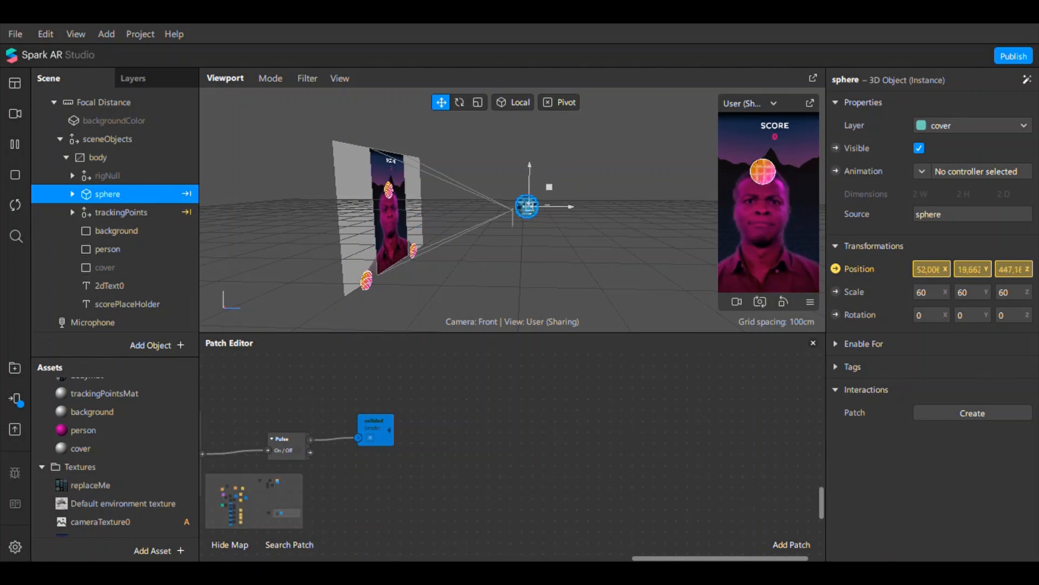
# Reposition the collided sender and the Pulse patch up and away from the group.
pyautogui.moveTo(636, 558); pyautogui.dragTo(585, 557)
pyautogui.moveTo(575, 424); pyautogui.dragTo(681, 375)
pyautogui.moveTo(486, 447); pyautogui.dragTo(550, 404)
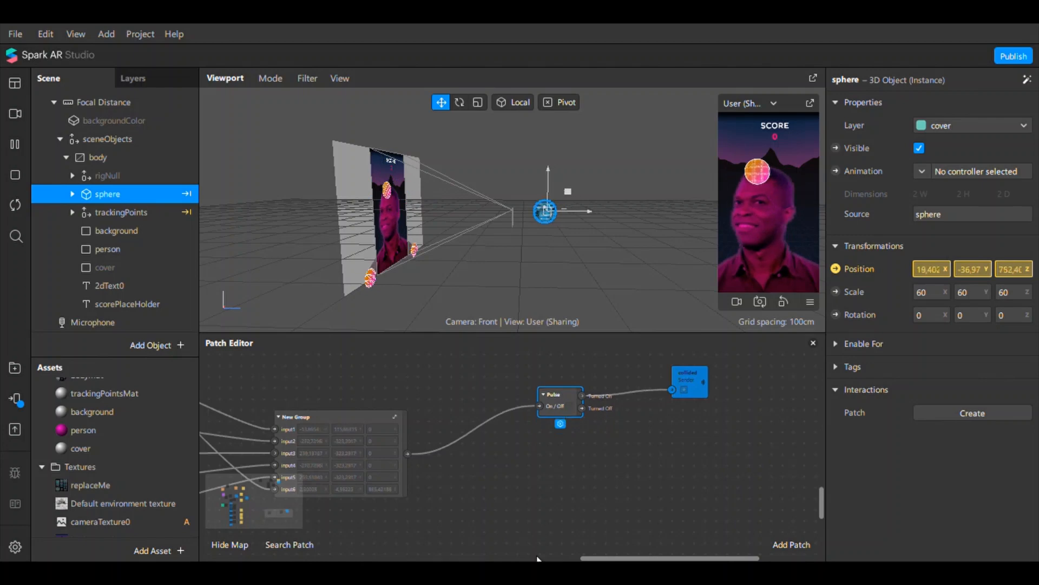
# Import the antiloop block from the Asset Library and add it to the scene under Focal Distance.
pyautogui.click(170, 549)
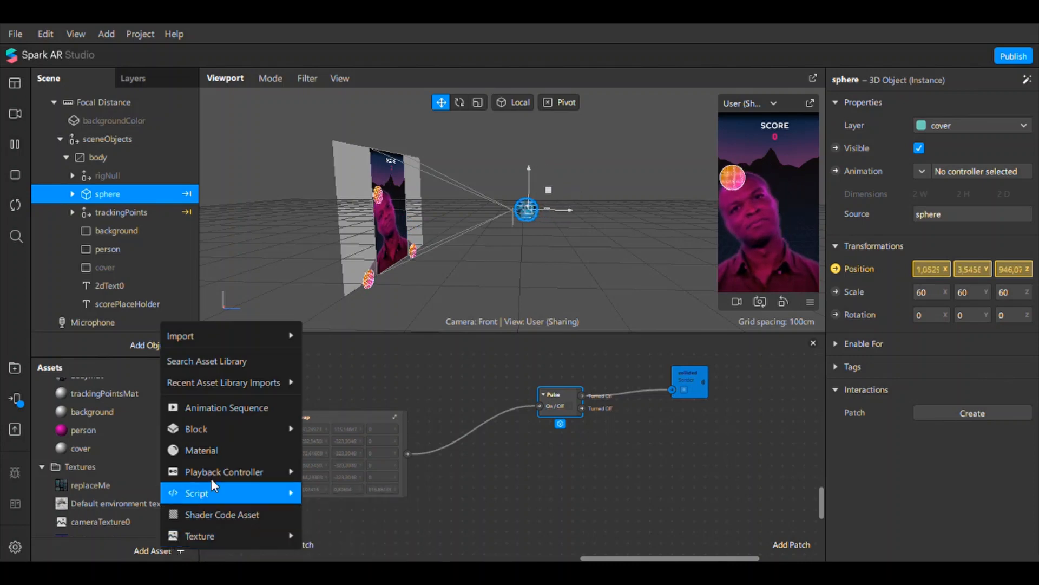
pyautogui.click(228, 360)
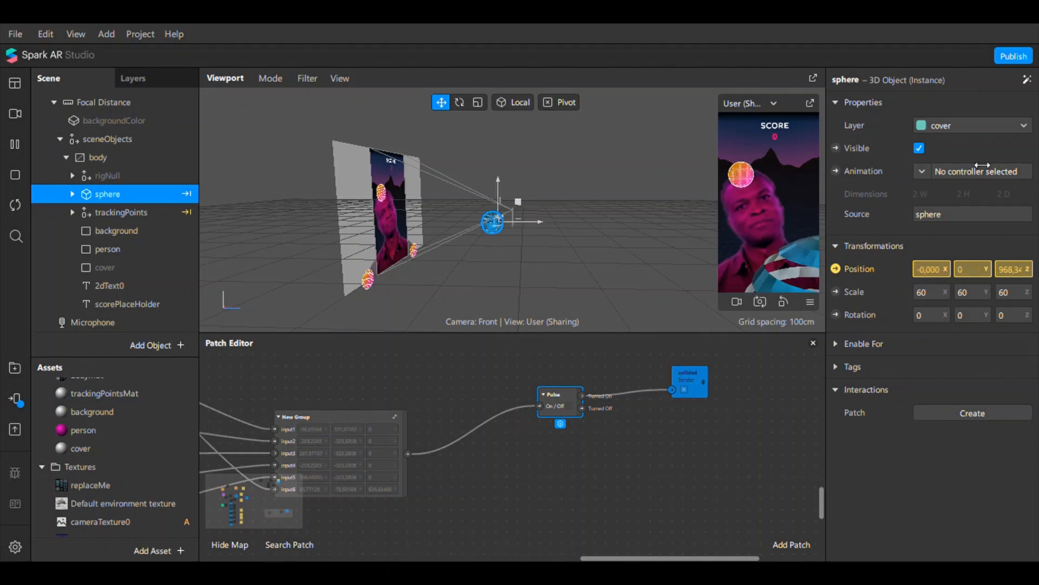
pyautogui.scroll(-6, 98, 450)
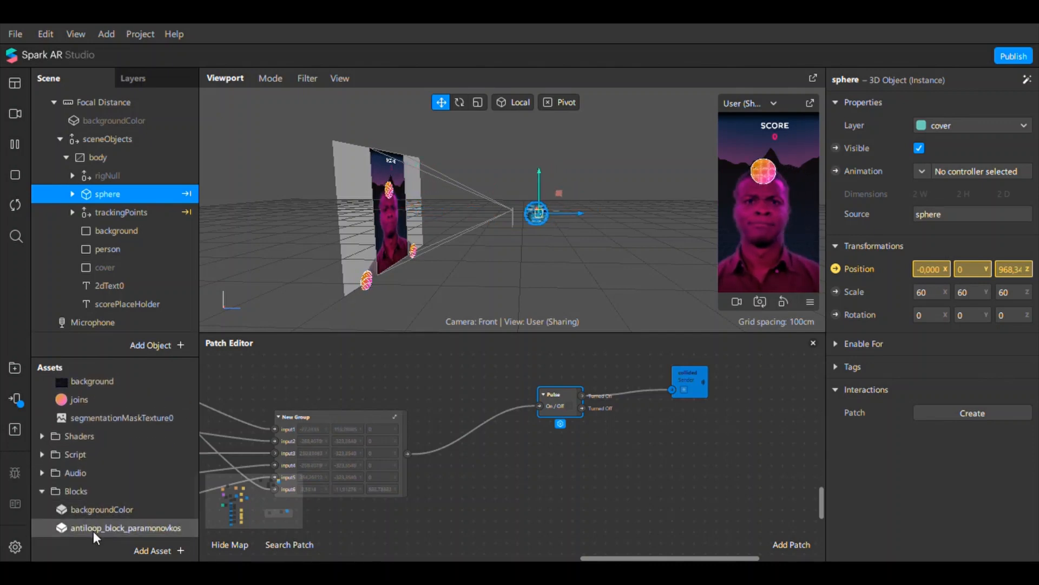
pyautogui.moveTo(93, 531); pyautogui.dragTo(103, 99)
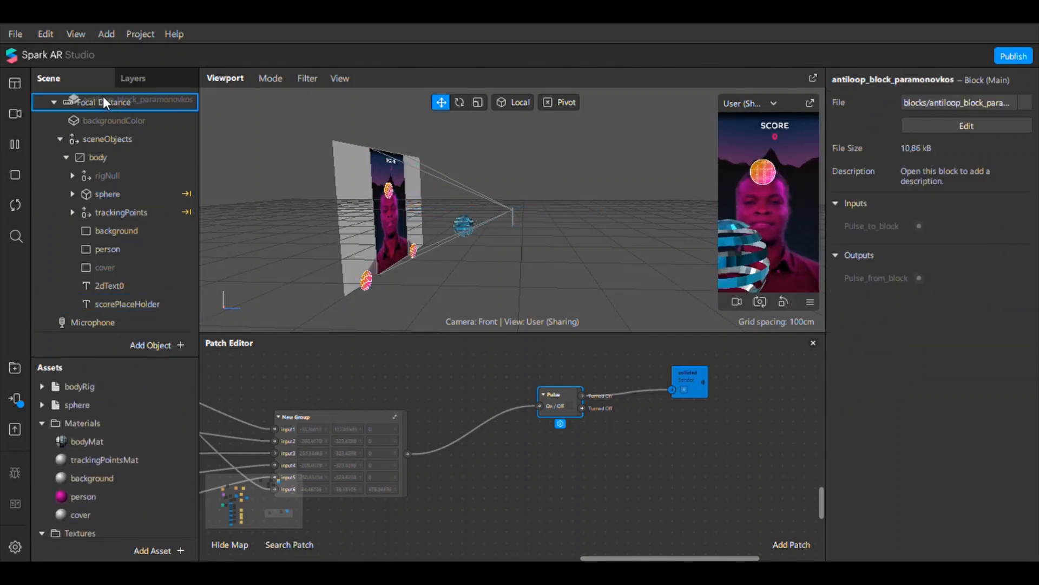
pyautogui.moveTo(286, 315); pyautogui.dragTo(287, 317)
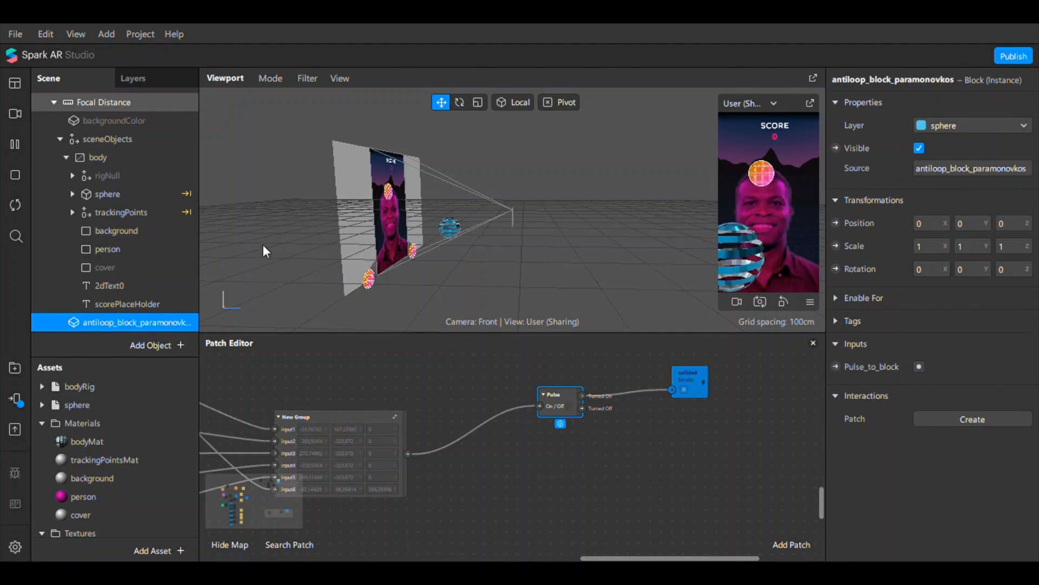
# Create the block's Pulse_to_block input patch, feed it from the Pulse patch's Turned On output, and arrange it beneath the collided sender.
pyautogui.click(837, 368)
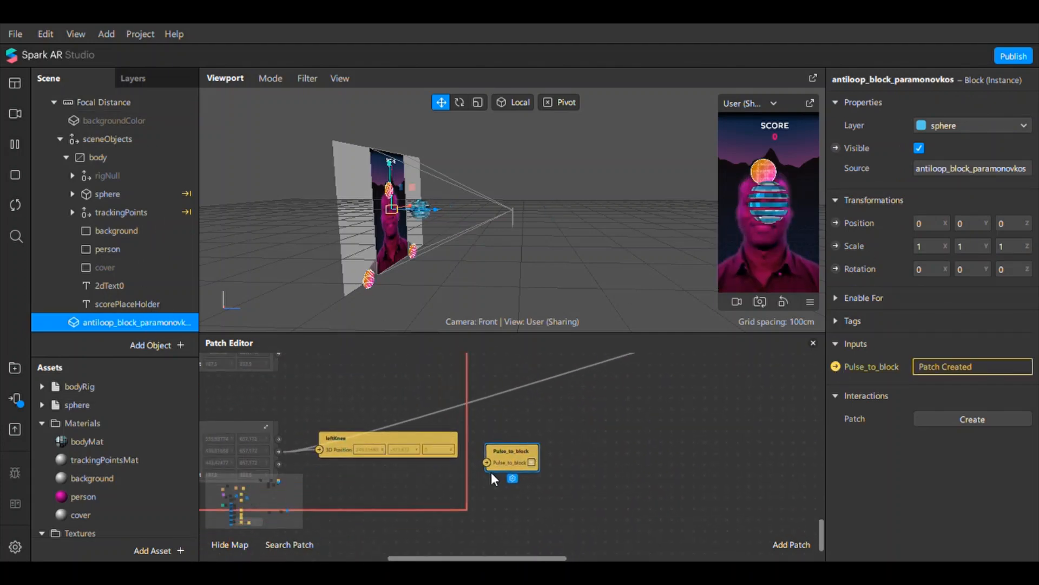
pyautogui.moveTo(504, 558); pyautogui.dragTo(553, 558)
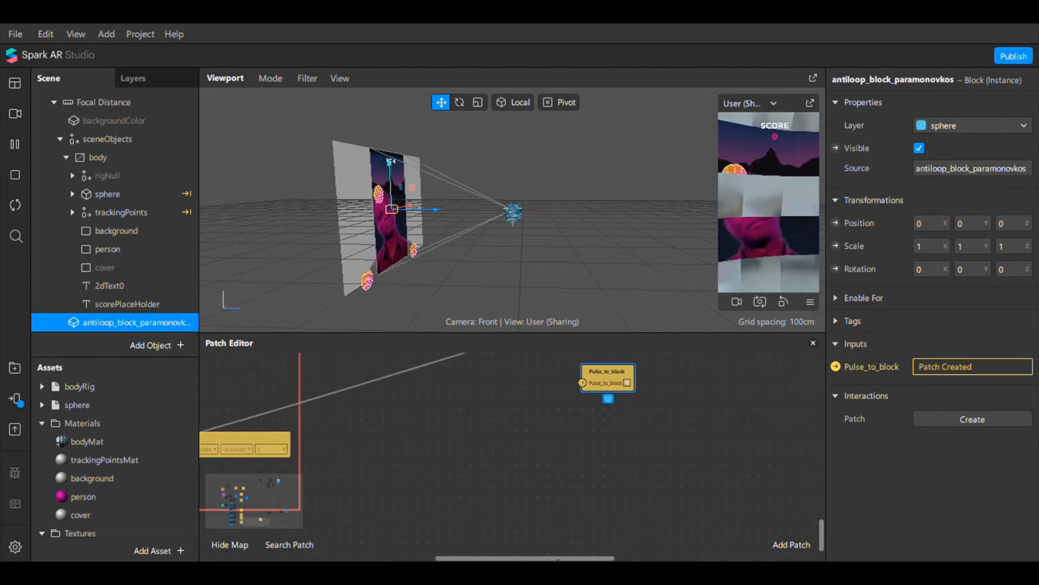
pyautogui.scroll(4, 643, 473)
pyautogui.moveTo(596, 531); pyautogui.dragTo(773, 488)
pyautogui.moveTo(612, 558); pyautogui.dragTo(712, 553)
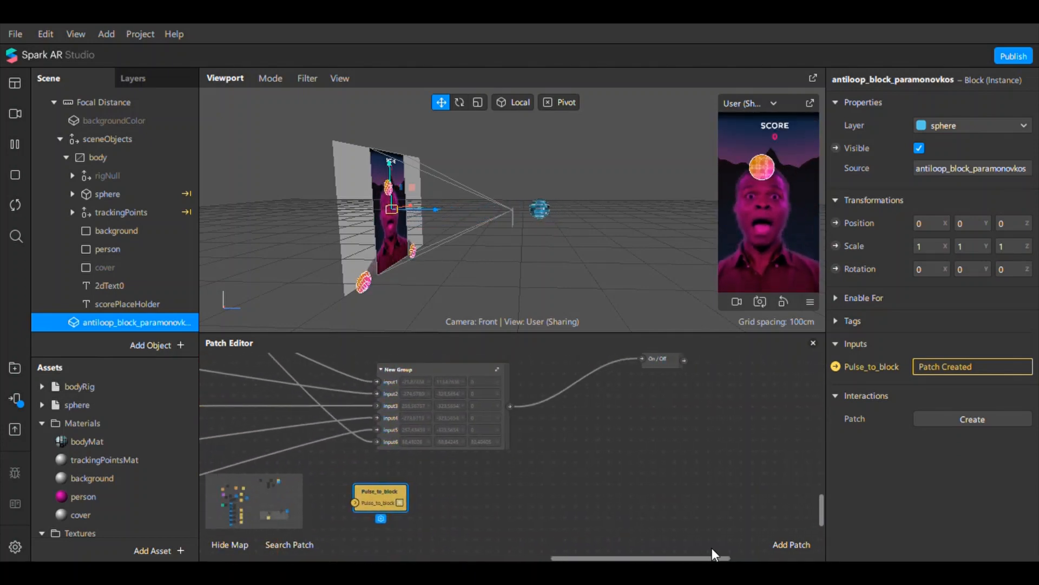
pyautogui.moveTo(391, 498); pyautogui.dragTo(781, 425)
pyautogui.scroll(2, 720, 422)
pyautogui.moveTo(277, 514); pyautogui.dragTo(284, 514)
pyautogui.moveTo(361, 364); pyautogui.dragTo(606, 434)
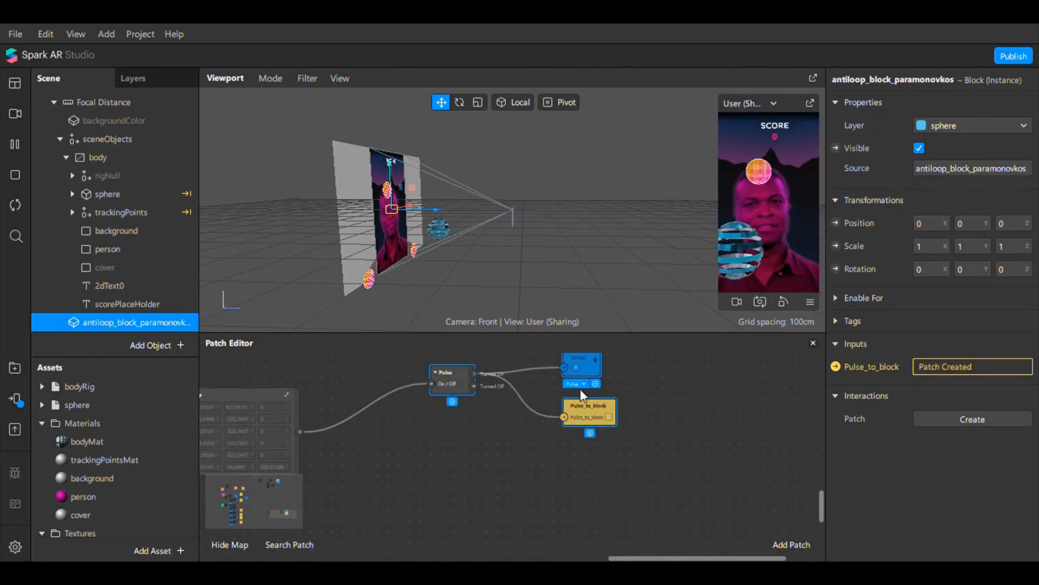
pyautogui.moveTo(577, 362); pyautogui.dragTo(522, 395)
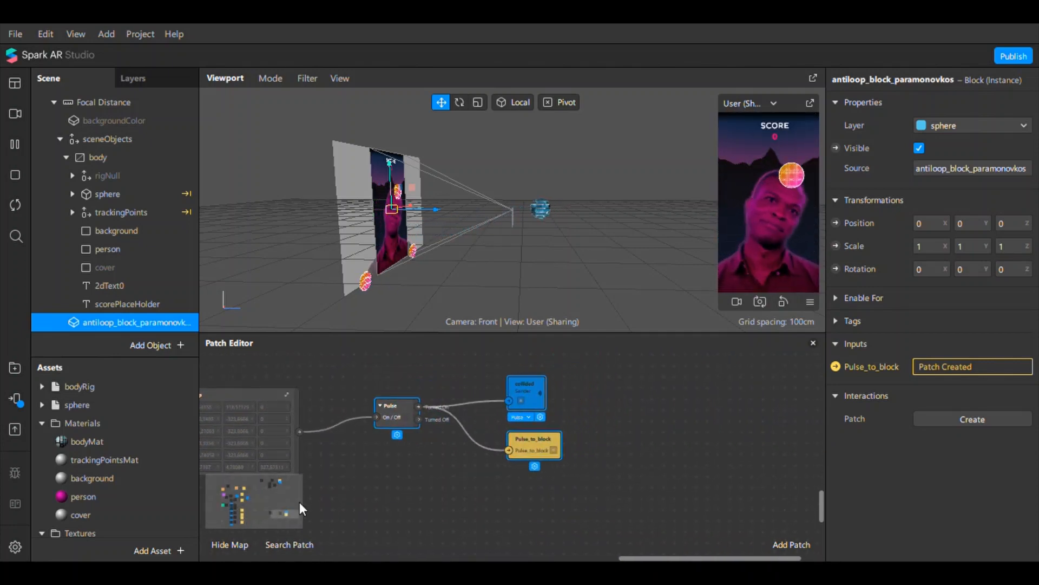
# Add an Animation patch in the empty area below the red comment box containing the Random patch.
pyautogui.moveTo(285, 510); pyautogui.dragTo(271, 488)
pyautogui.scroll(-1, 321, 485)
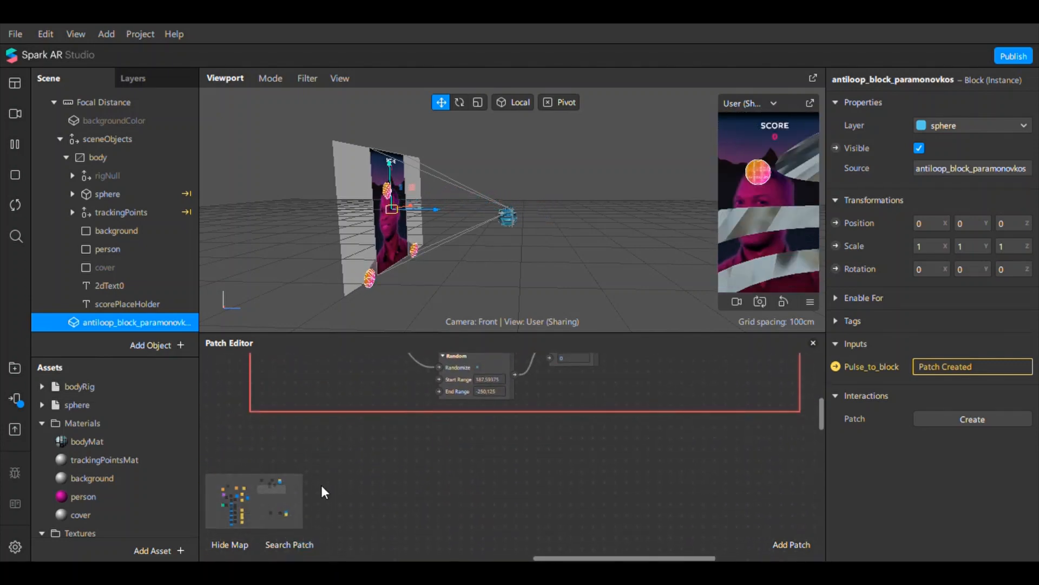
pyautogui.scroll(-2, 313, 455)
pyautogui.doubleClick(303, 446)
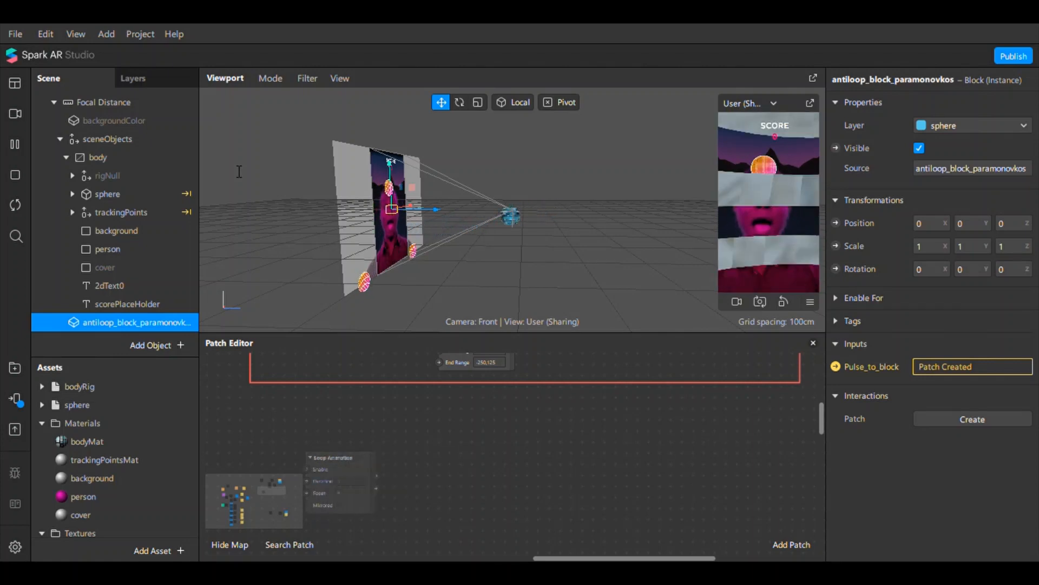
pyautogui.click(211, 206)
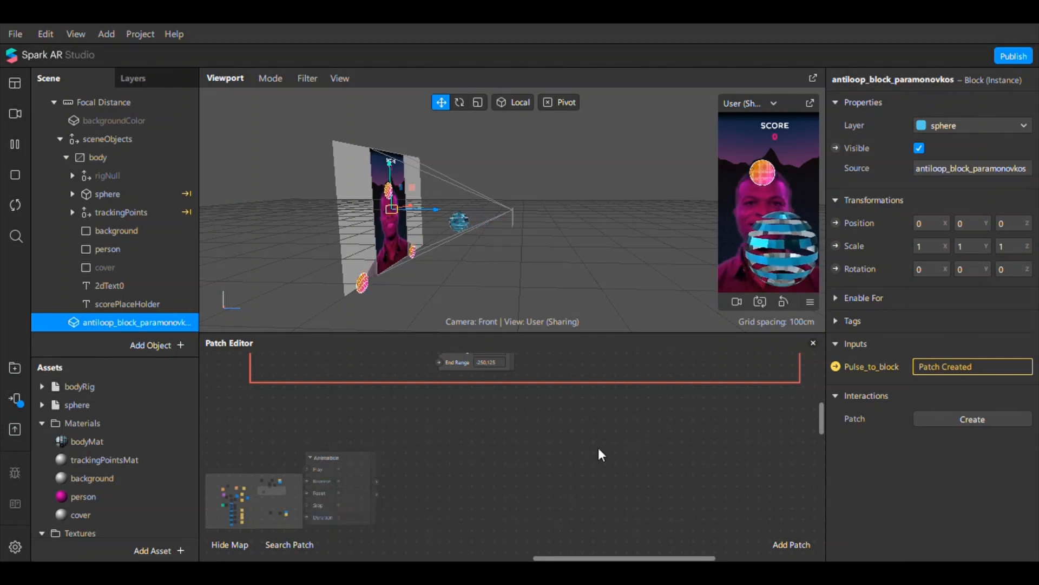
pyautogui.click(567, 461)
pyautogui.moveTo(331, 478); pyautogui.dragTo(376, 434)
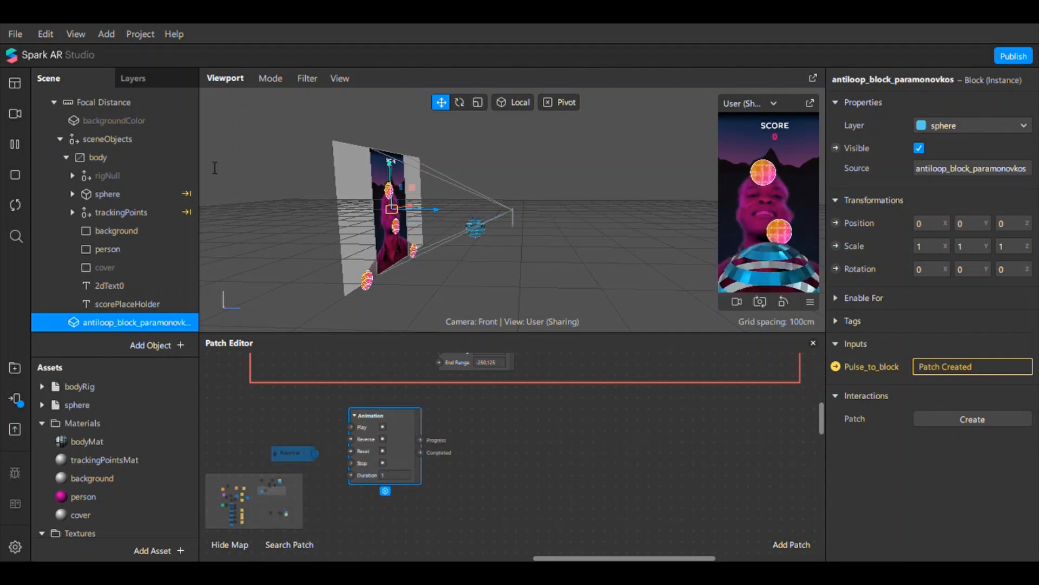
# Add a Receiver patch set to collided and connect it to the Animation patch's Play input.
pyautogui.click(314, 454)
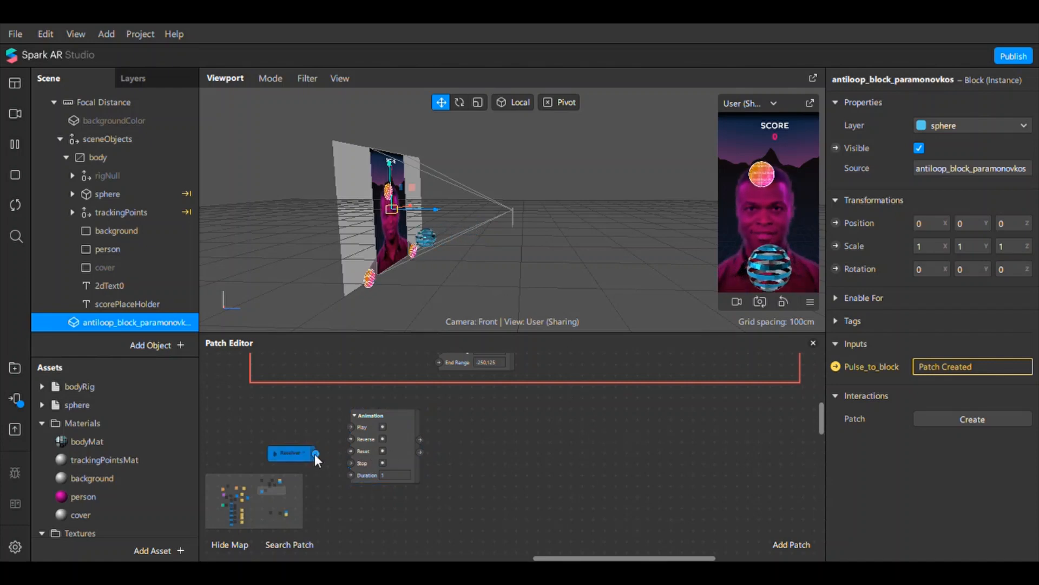
pyautogui.click(303, 451)
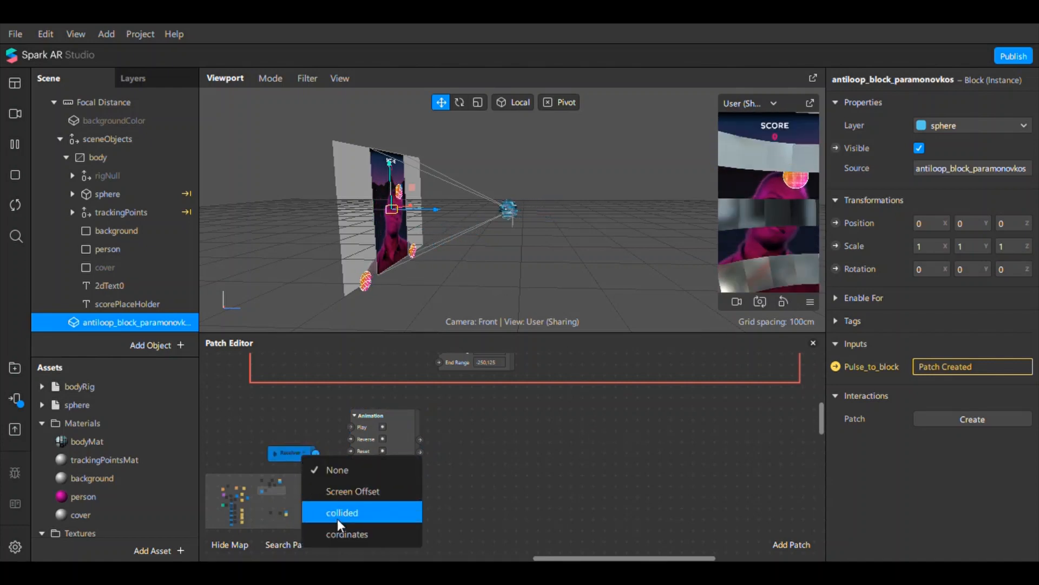
pyautogui.moveTo(293, 456); pyautogui.dragTo(414, 421)
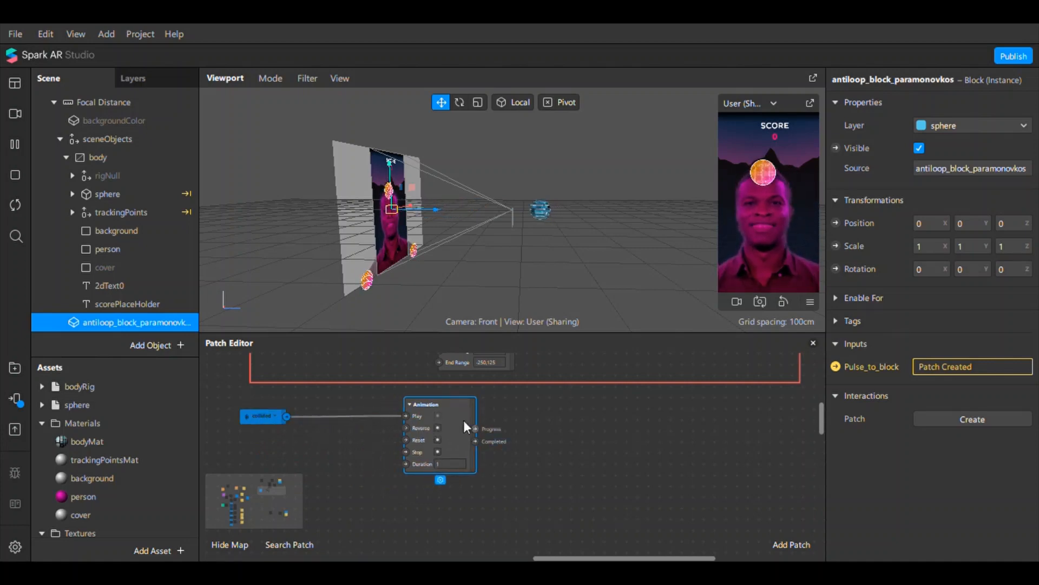
# Create a Scale patch for the sphere and place it well to the right of the Animation patch.
pyautogui.click(109, 193)
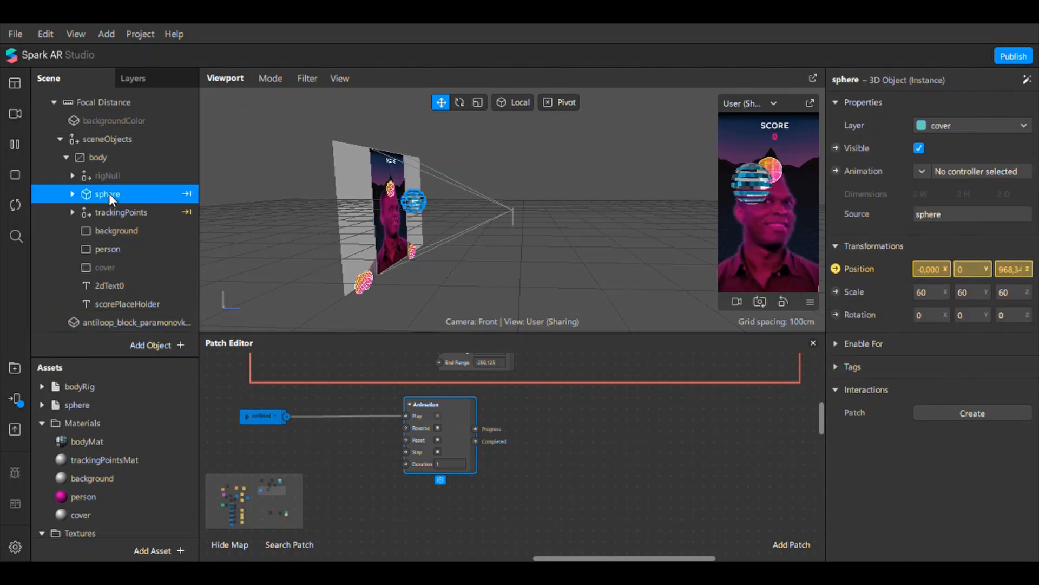
pyautogui.click(835, 292)
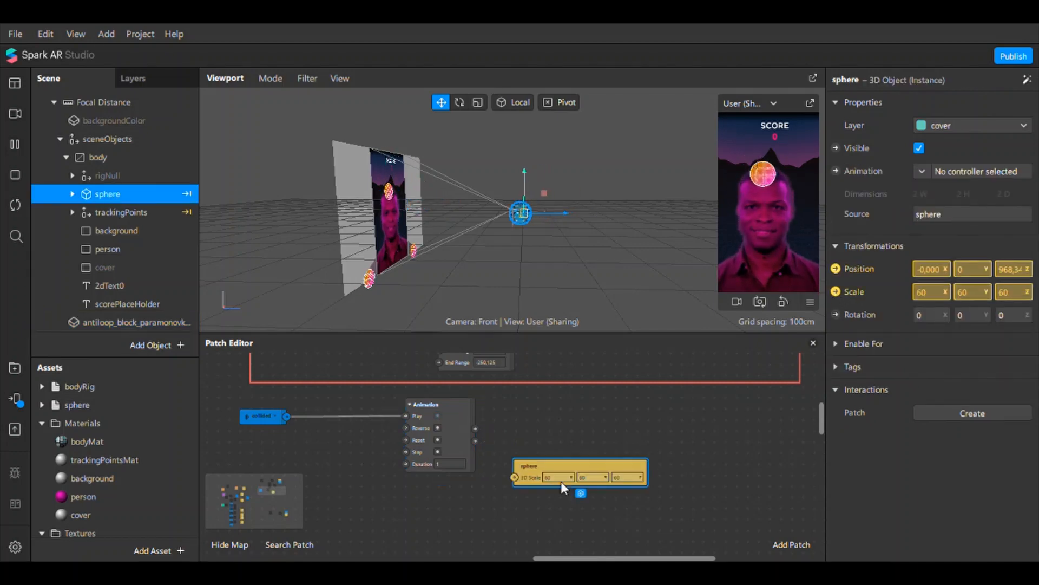
pyautogui.moveTo(531, 477); pyautogui.dragTo(742, 426)
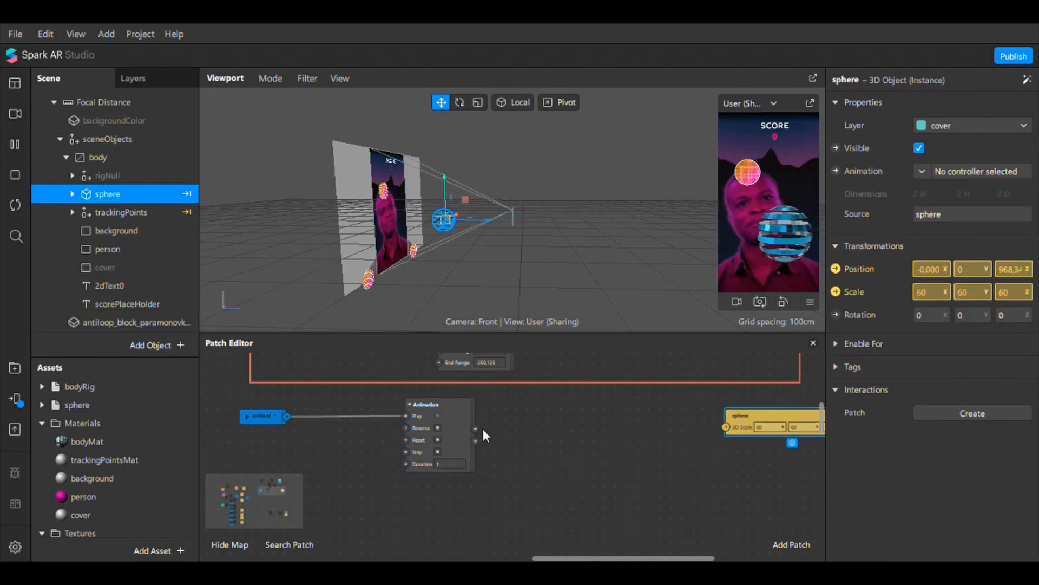
# Add a Vector 3 Transition patch fed by the Animation patch's Progress output.
pyautogui.moveTo(519, 431); pyautogui.dragTo(526, 431)
pyautogui.click(526, 430)
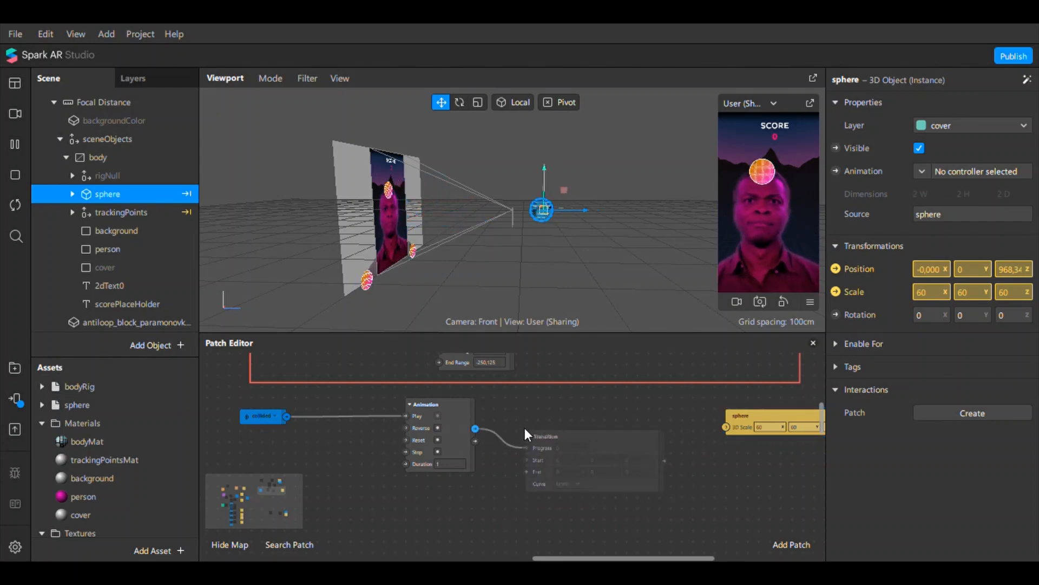
pyautogui.moveTo(623, 440); pyautogui.dragTo(624, 431)
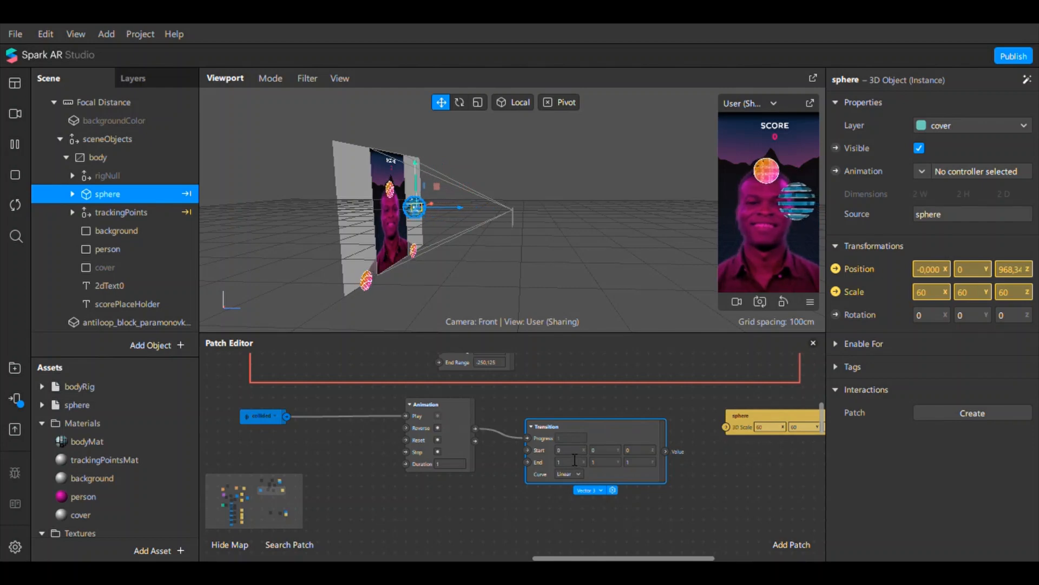
# Set the Transition to Start 60, 60, 60 and End 0, 0, 0, and connect its Value to the sphere's 3D Scale.
pyautogui.click(612, 453)
pyautogui.write('60')
pyautogui.click(645, 452)
pyautogui.write('60')
pyautogui.click(605, 461)
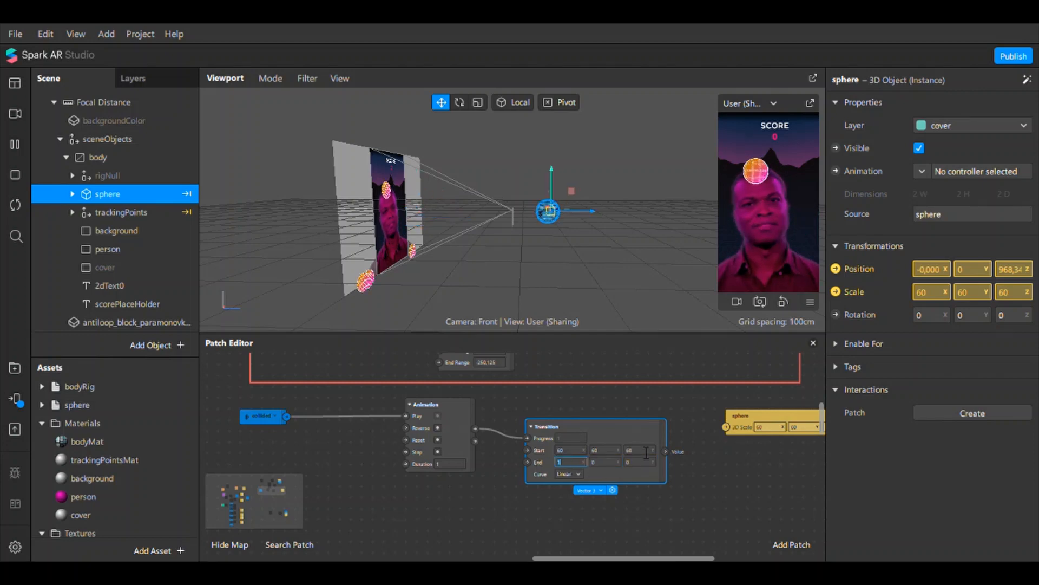
pyautogui.moveTo(666, 451); pyautogui.dragTo(726, 427)
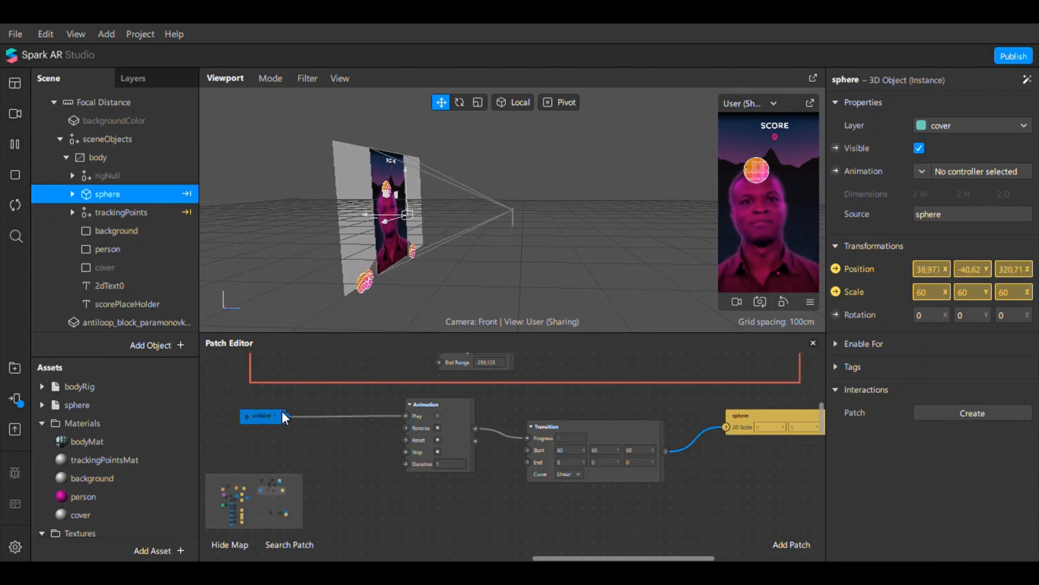
# Route the collided receiver through a Delay patch into the Animation's Reverse input, and restart the effect preview.
pyautogui.moveTo(287, 416); pyautogui.dragTo(335, 499)
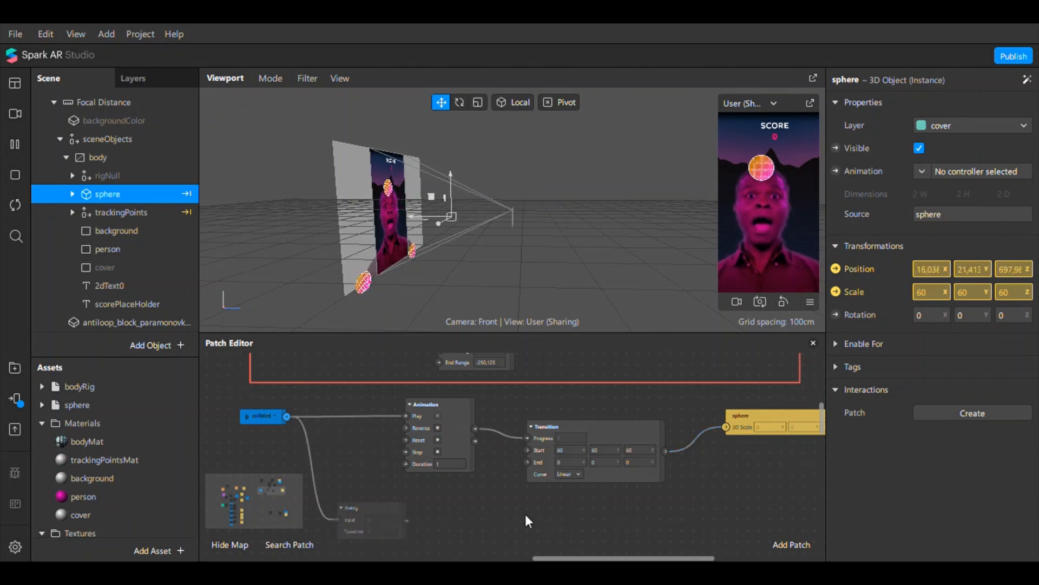
pyautogui.click(393, 535)
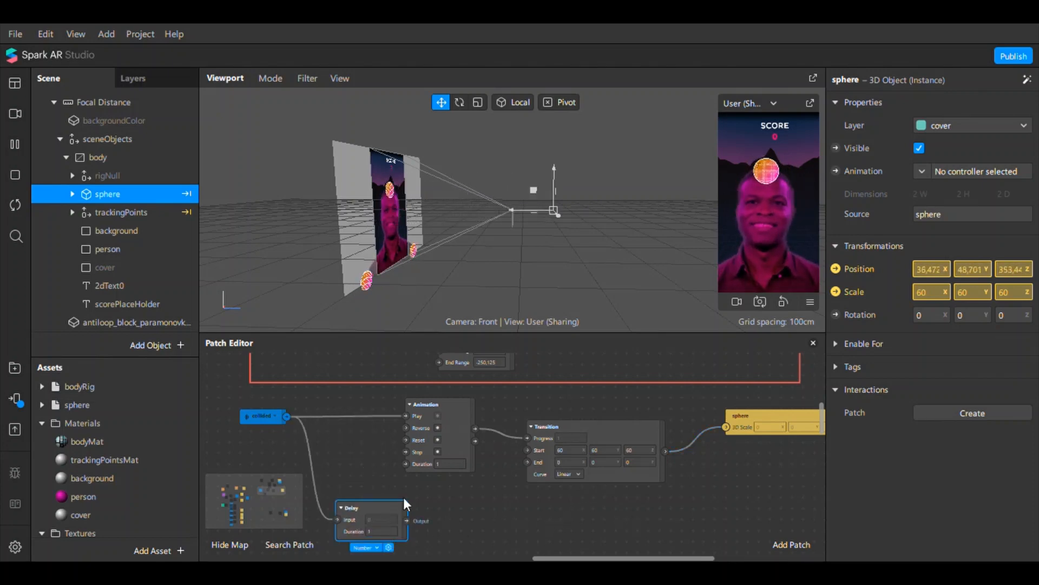
pyautogui.moveTo(408, 519); pyautogui.dragTo(405, 430)
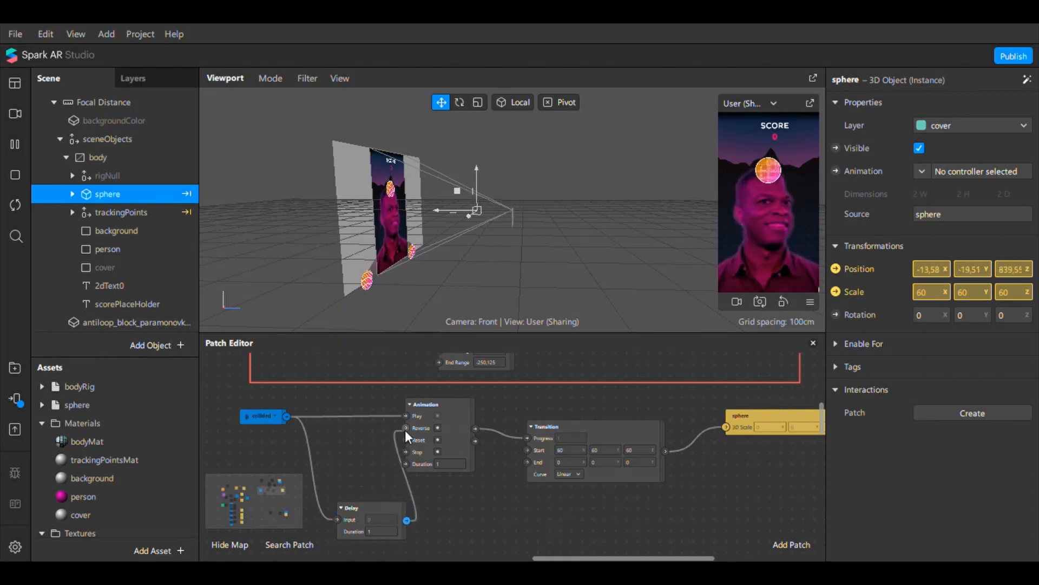
pyautogui.click(15, 205)
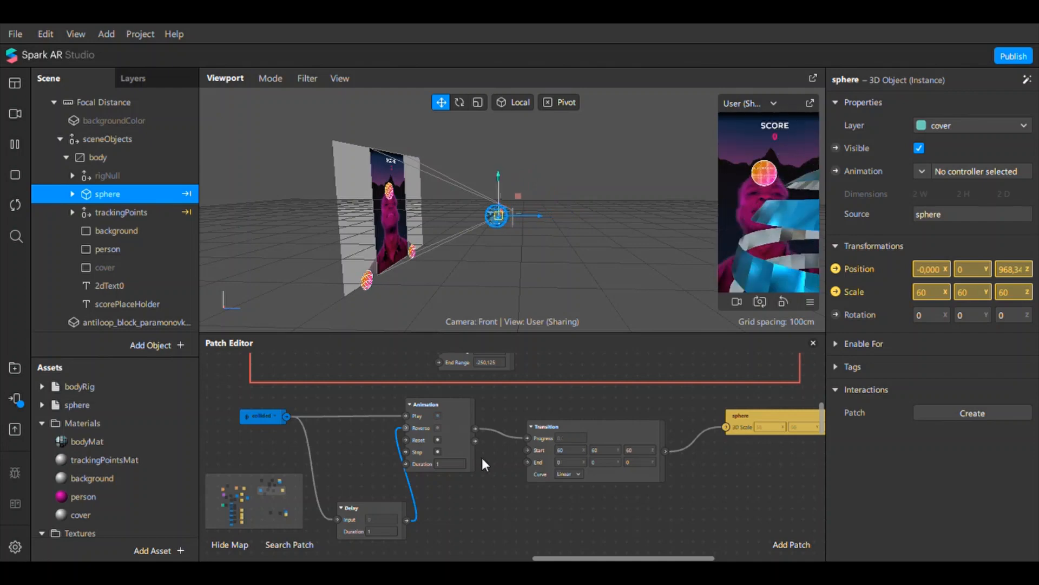
# Wrap the sphere scale animation patches in a comment, color it blue, and extend its lower edge to leave extra space.
pyautogui.moveTo(226, 410); pyautogui.dragTo(747, 540)
pyautogui.rightClick(629, 449)
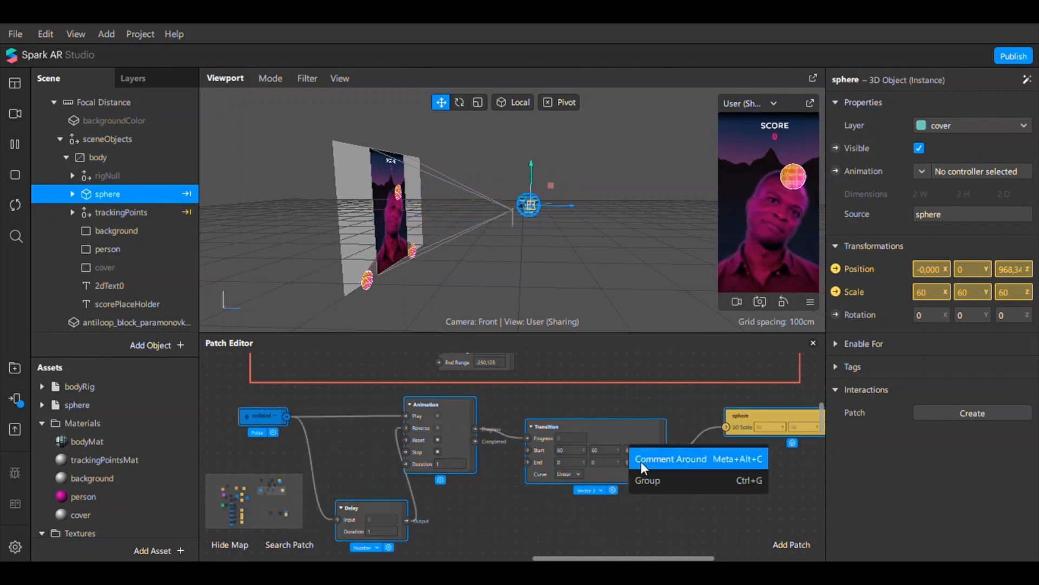
pyautogui.click(641, 460)
pyautogui.moveTo(297, 391); pyautogui.dragTo(297, 406)
pyautogui.rightClick(303, 401)
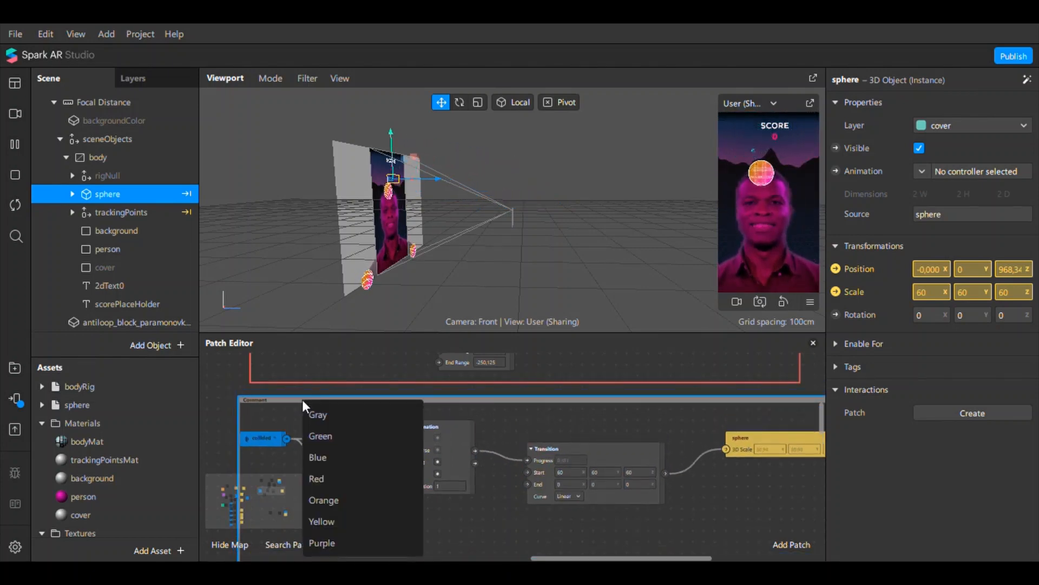
pyautogui.click(329, 458)
pyautogui.scroll(-5, 466, 473)
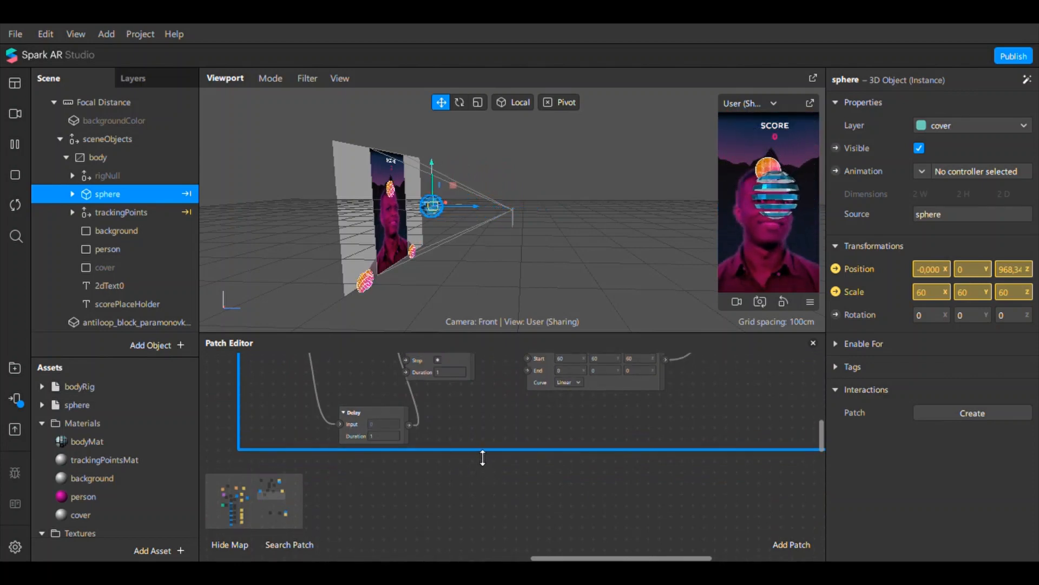
pyautogui.moveTo(482, 451); pyautogui.dragTo(481, 553)
# Collapse the Materials, Textures and Blocks folders in the project's assets.
pyautogui.scroll(-2, 96, 417)
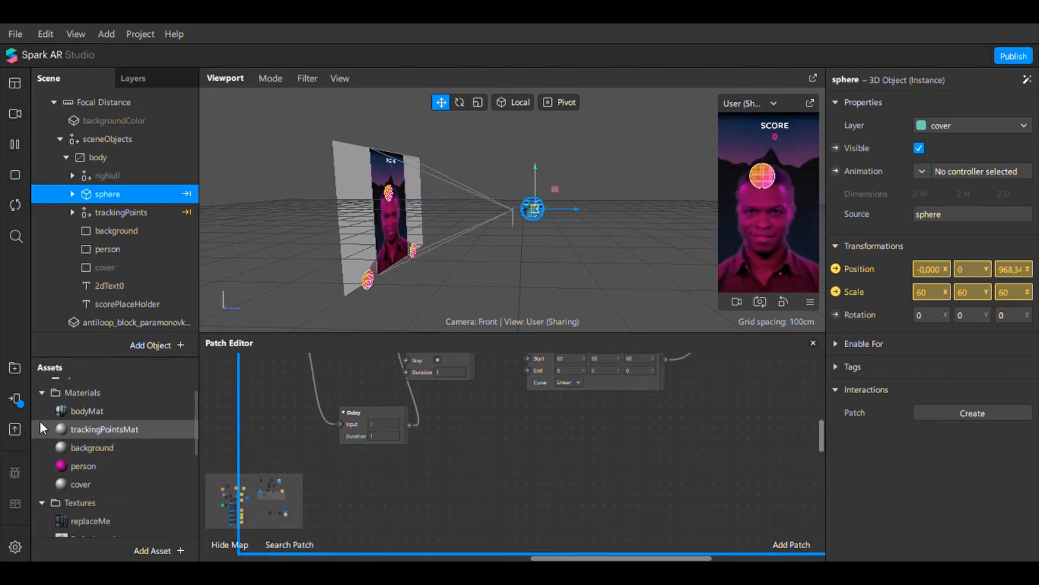
pyautogui.click(39, 392)
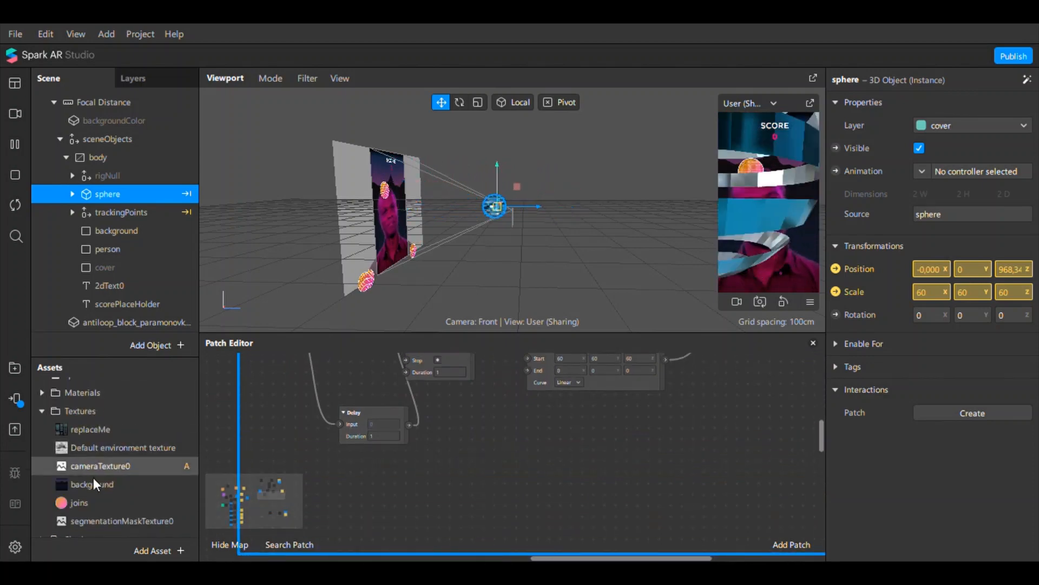
pyautogui.click(41, 410)
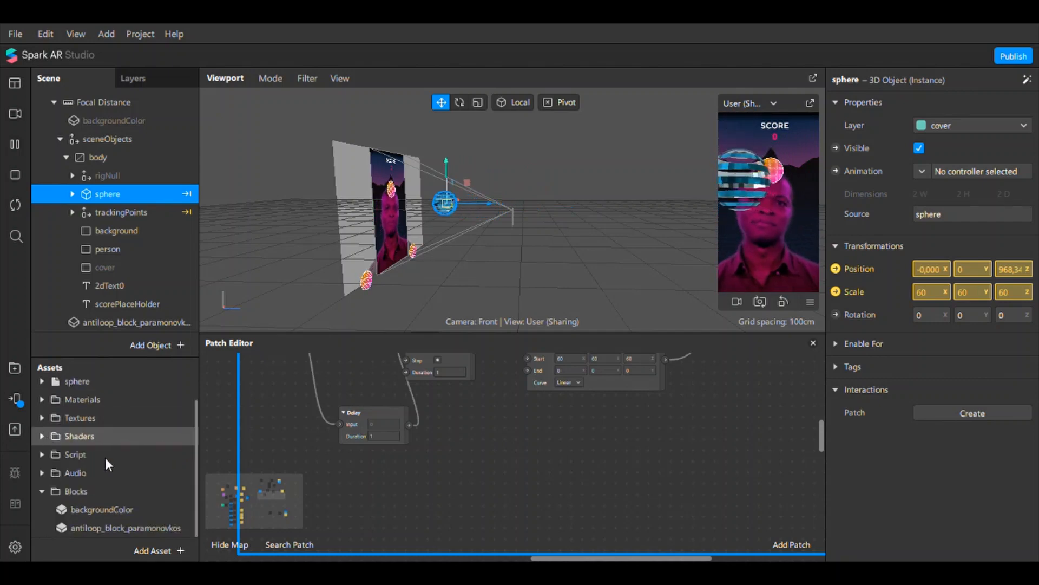
pyautogui.click(39, 491)
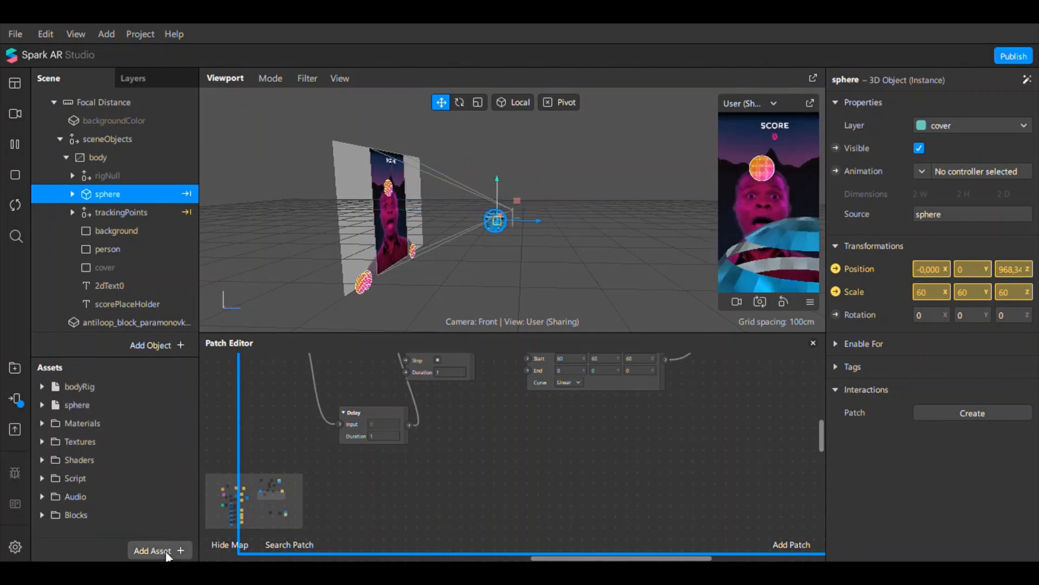
# Add an audio playback controller to the assets and assign arl_sfx_BubblePops_os_03.m4a as its audio.
pyautogui.click(146, 550)
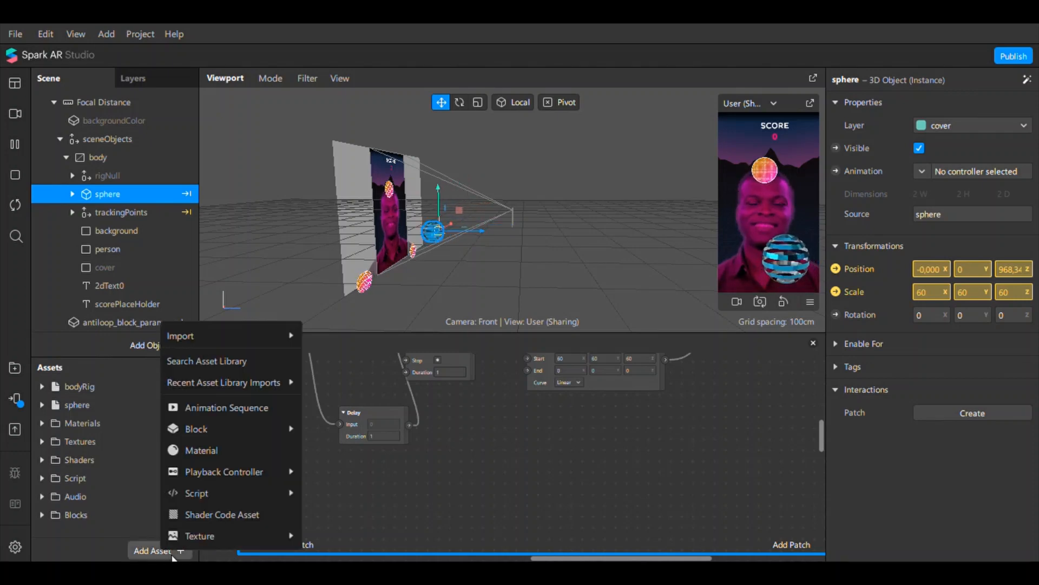
pyautogui.moveTo(220, 490)
pyautogui.moveTo(243, 473)
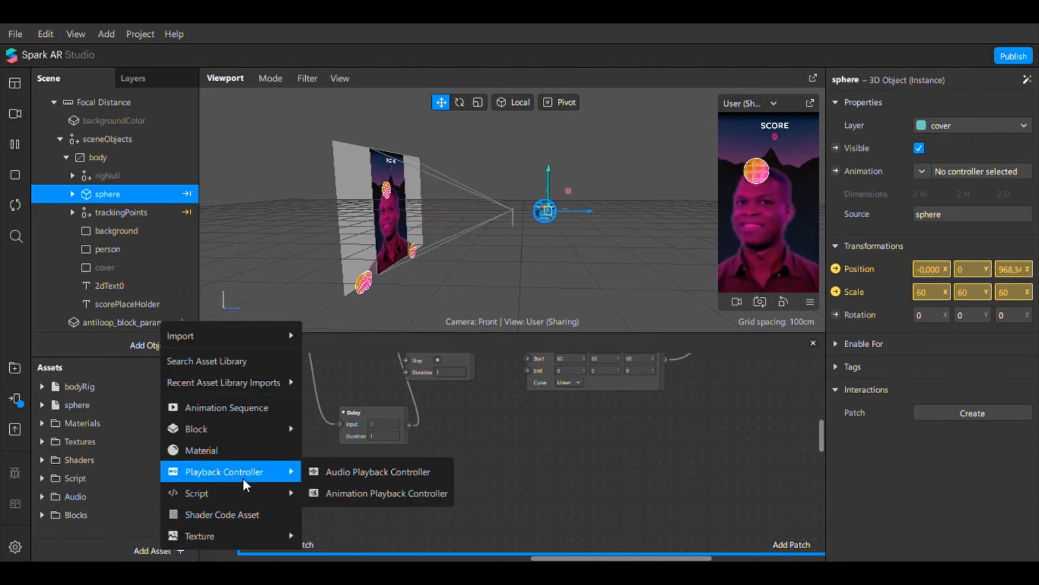
pyautogui.click(325, 471)
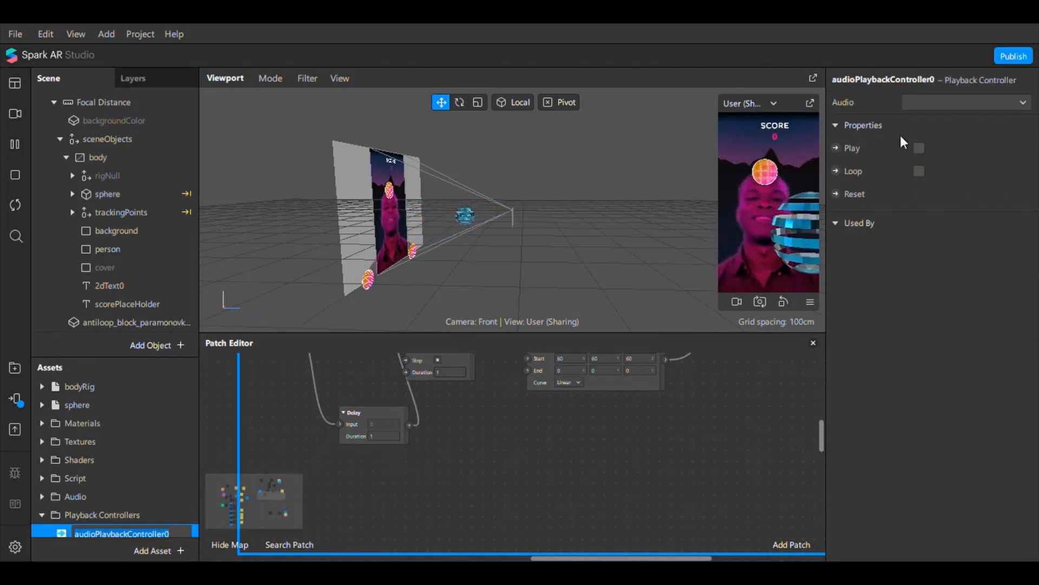
pyautogui.click(930, 105)
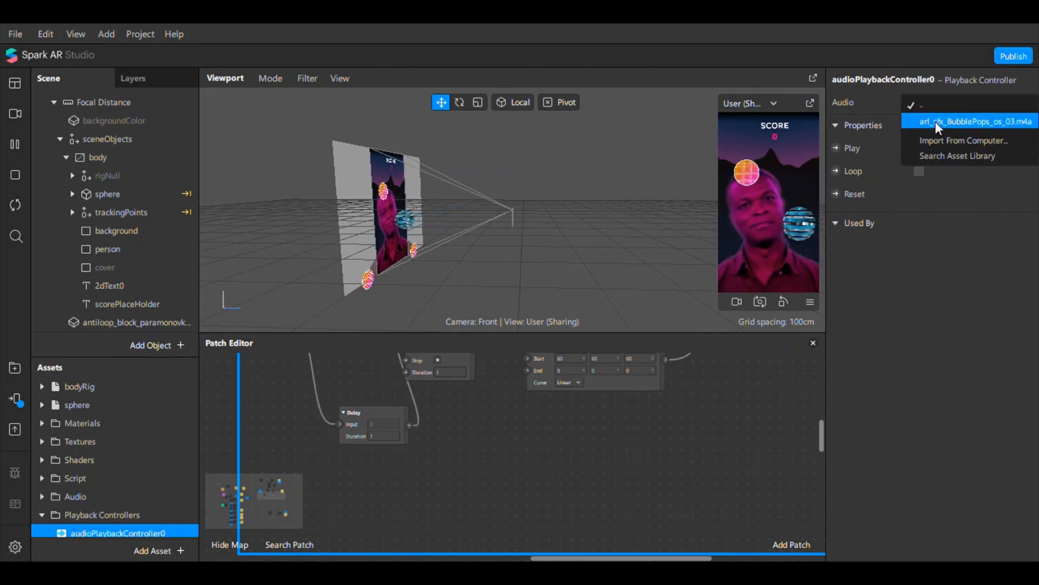
pyautogui.click(935, 122)
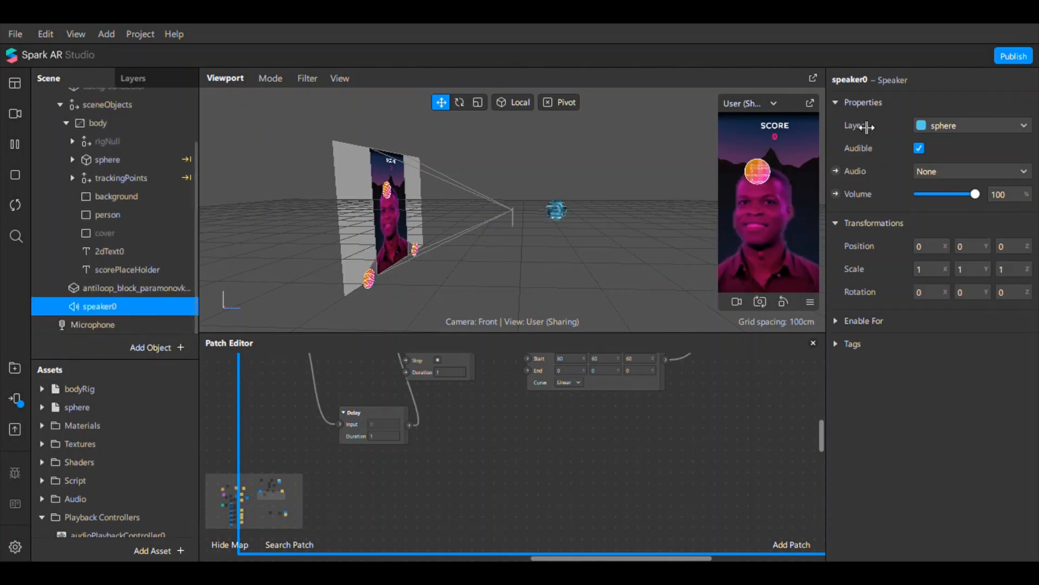
# Turn off Audible on speaker0 and set its audio source to audioPlaybackController0.
pyautogui.click(919, 147)
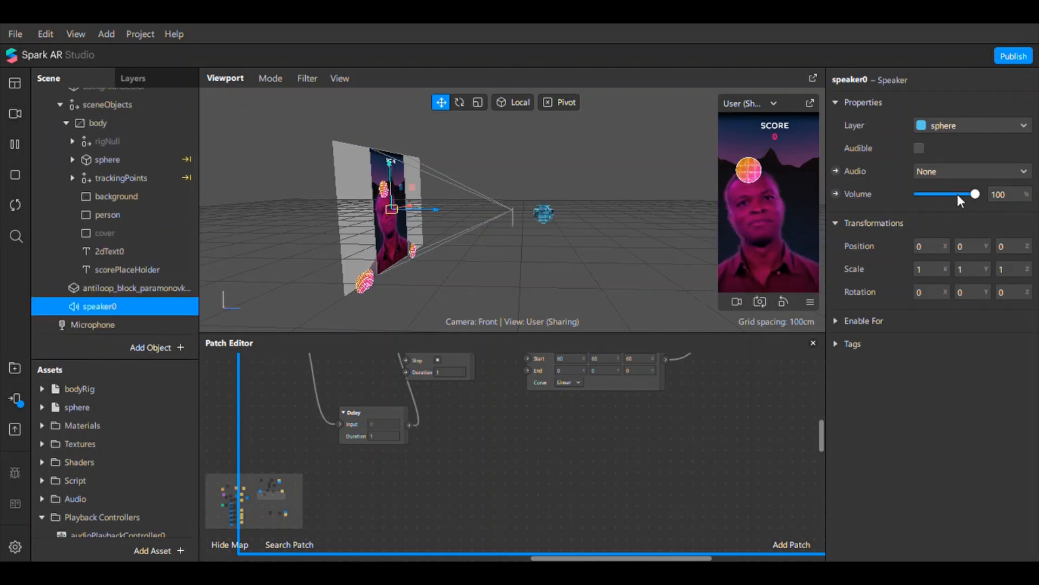
pyautogui.click(926, 171)
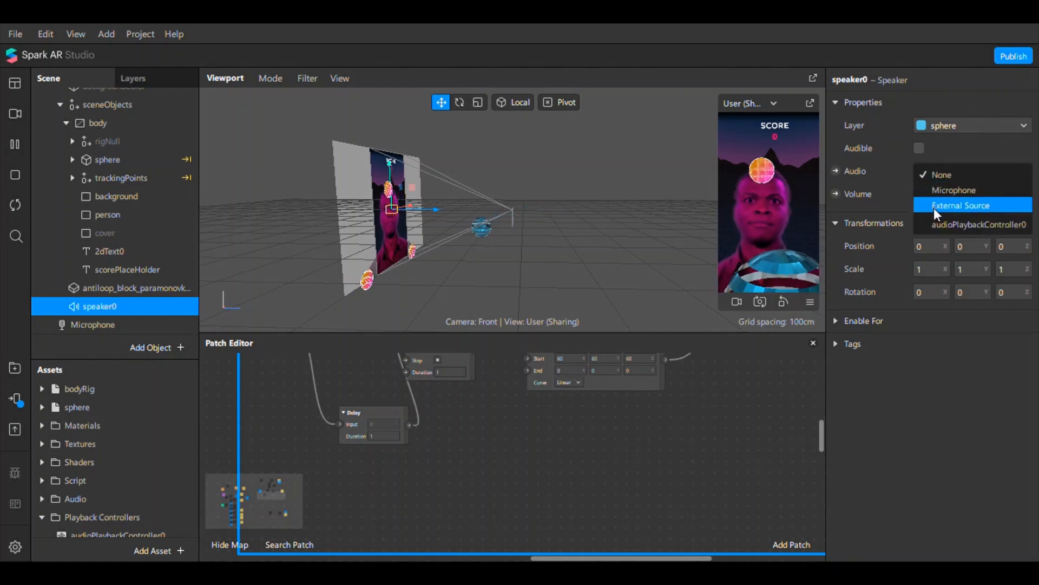
pyautogui.click(937, 225)
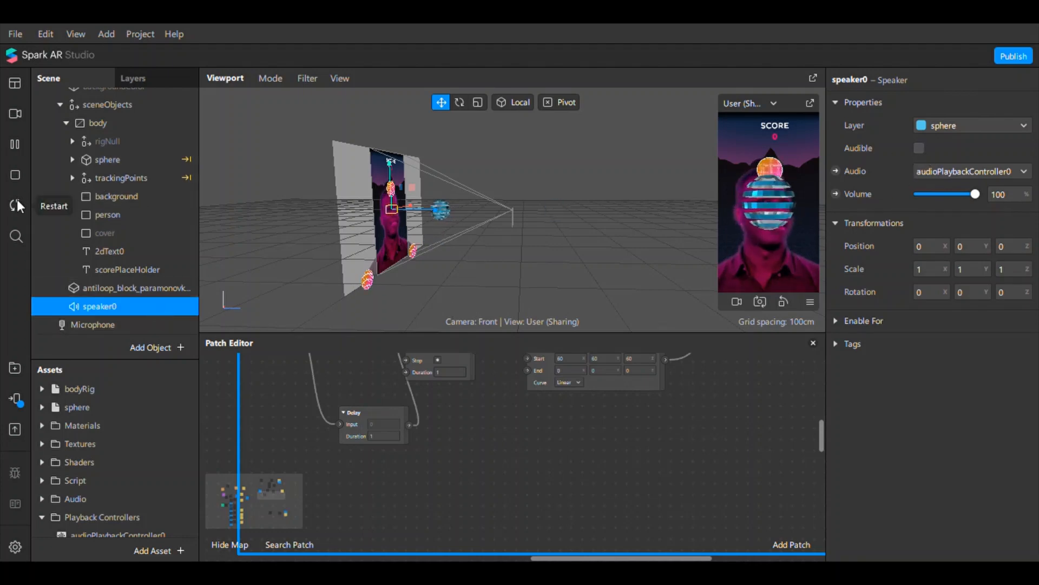
# Create Play and Reset patches for audioPlaybackController0 and stack them below the sphere's 3D Scale patch.
pyautogui.scroll(-1, 131, 515)
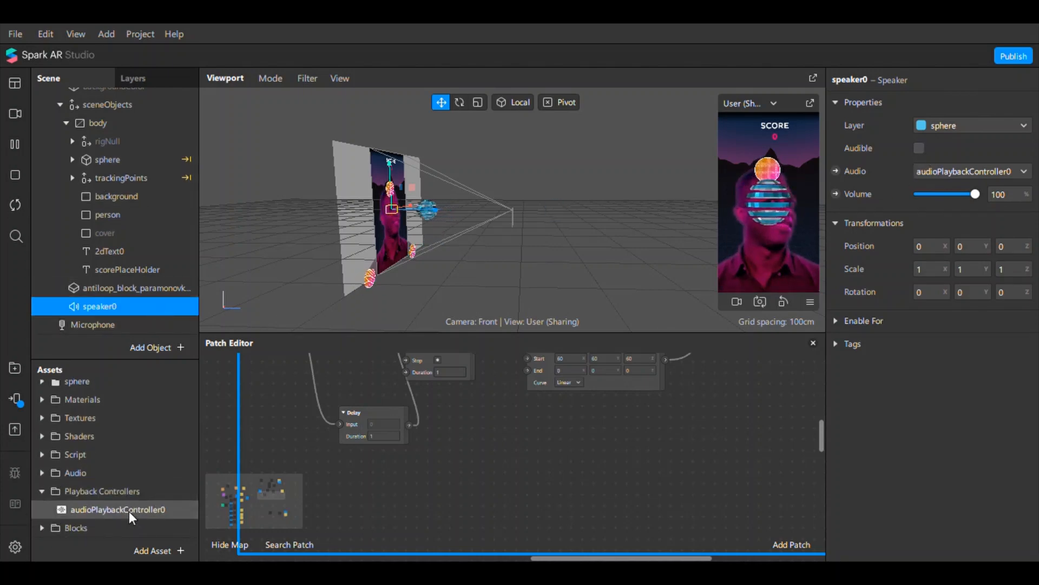
pyautogui.click(129, 510)
pyautogui.click(918, 147)
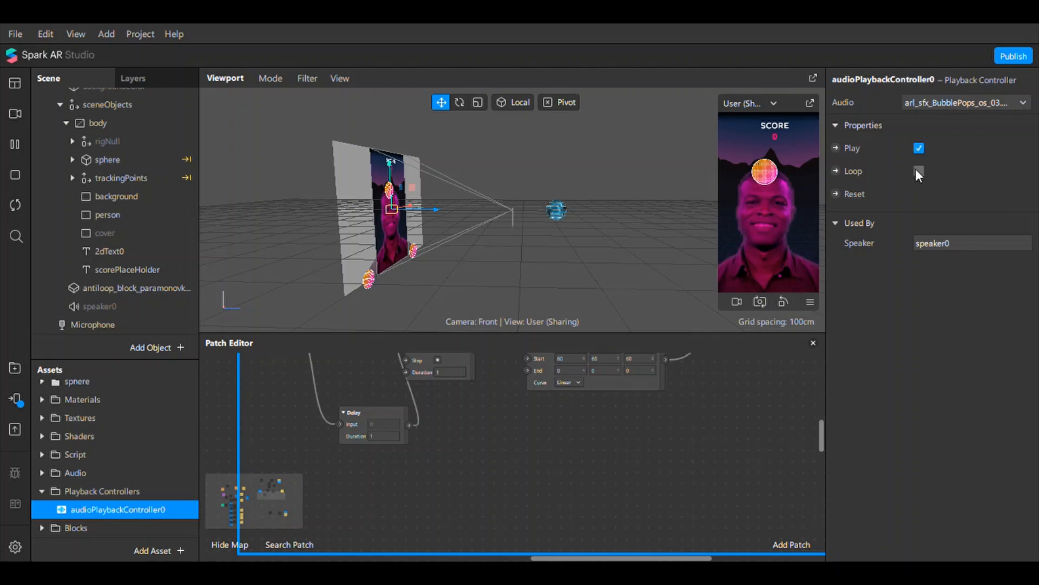
pyautogui.click(836, 147)
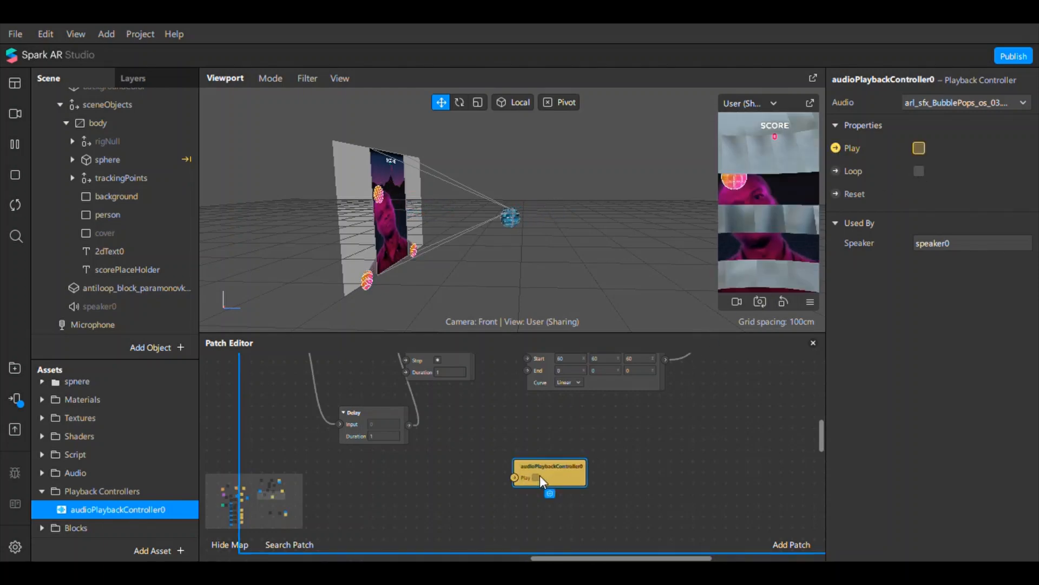
pyautogui.moveTo(540, 475); pyautogui.dragTo(743, 400)
pyautogui.scroll(2, 711, 430)
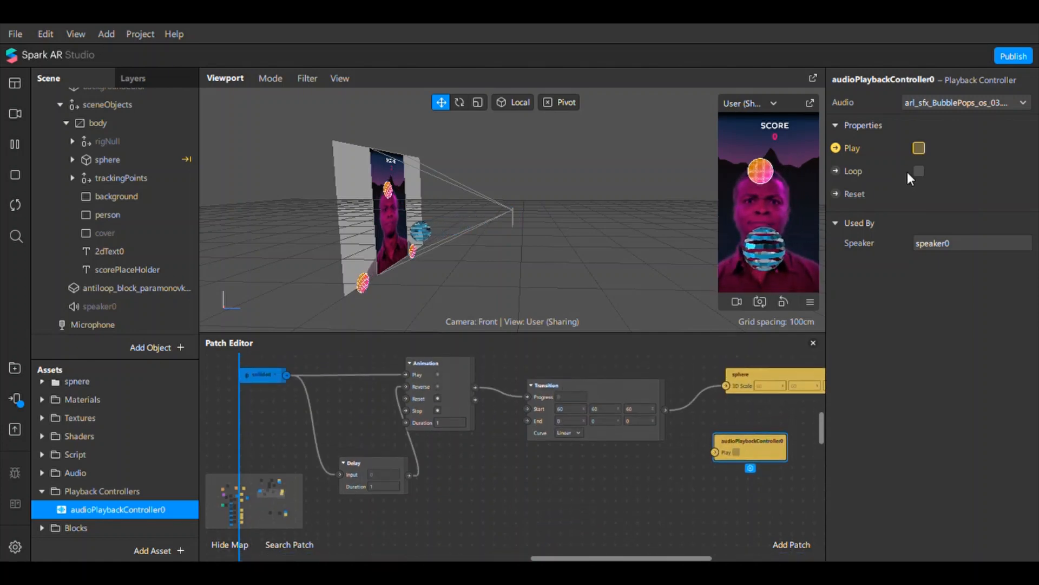
pyautogui.click(836, 193)
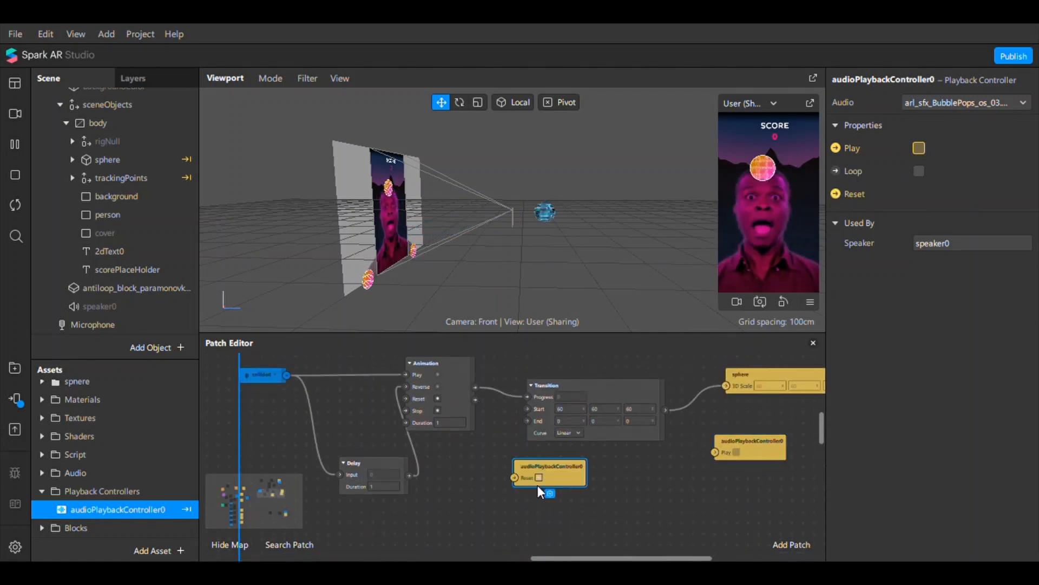
pyautogui.moveTo(563, 483); pyautogui.dragTo(753, 512)
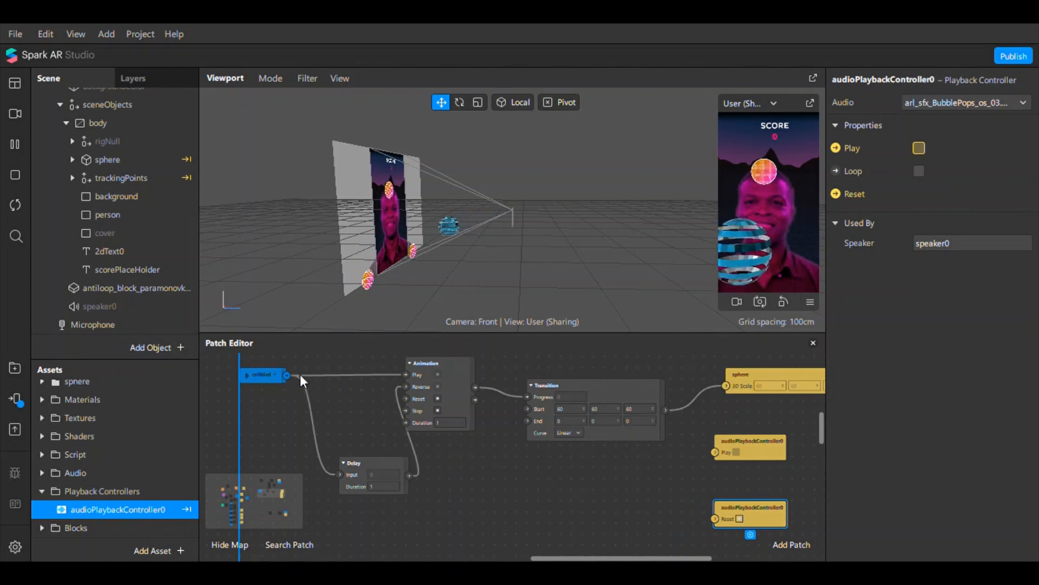
# Route the collided receiver through a Switch's Flip into the audio Play patch, and feed the Delay output to Turn Off and Reset.
pyautogui.moveTo(287, 376); pyautogui.dragTo(568, 498)
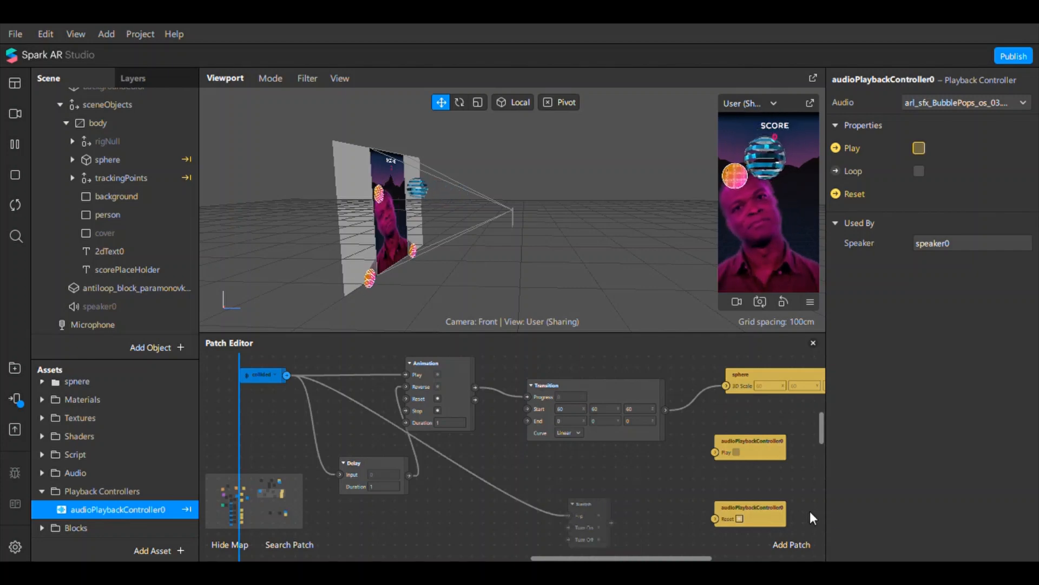
pyautogui.moveTo(589, 522); pyautogui.dragTo(715, 453)
pyautogui.moveTo(283, 378)
pyautogui.mouseDown()
pyautogui.moveTo(325, 436)
pyautogui.moveTo(294, 378)
pyautogui.mouseUp()
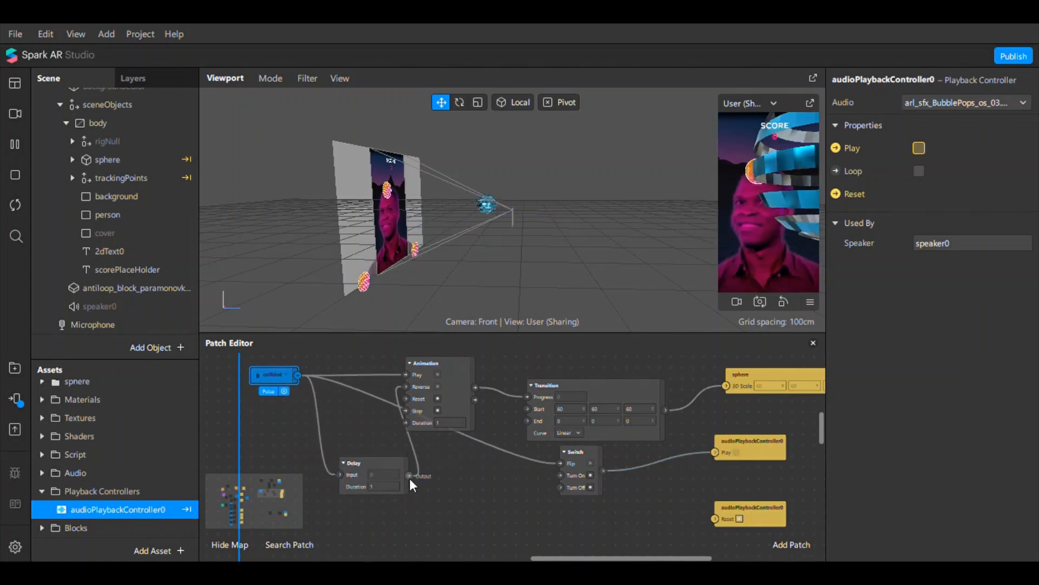
pyautogui.moveTo(527, 515); pyautogui.dragTo(561, 488)
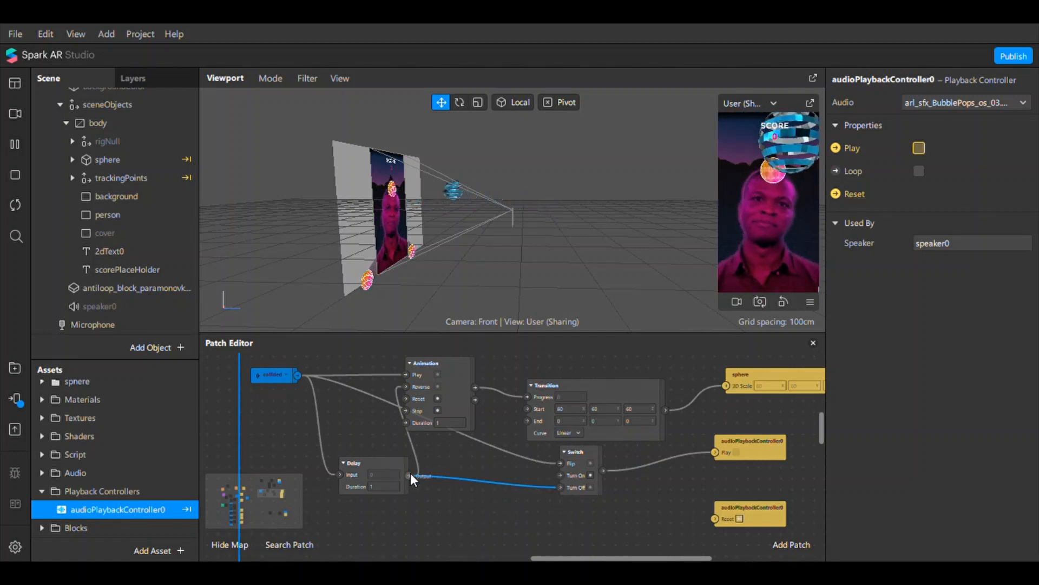
pyautogui.moveTo(409, 475); pyautogui.dragTo(714, 517)
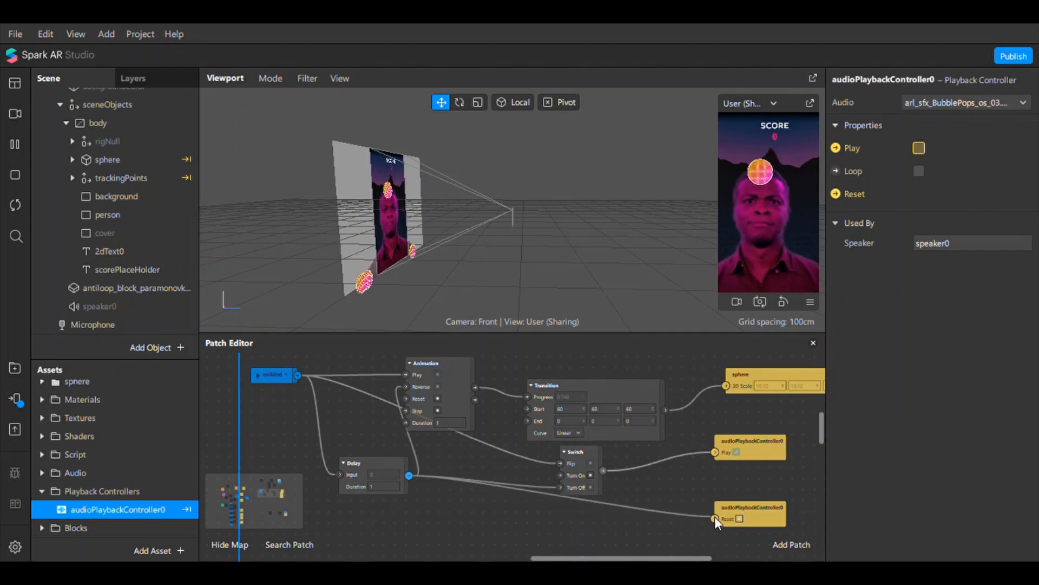
# Restart the effect preview to test the sound, and switch the simulation to a full-body video.
pyautogui.click(16, 205)
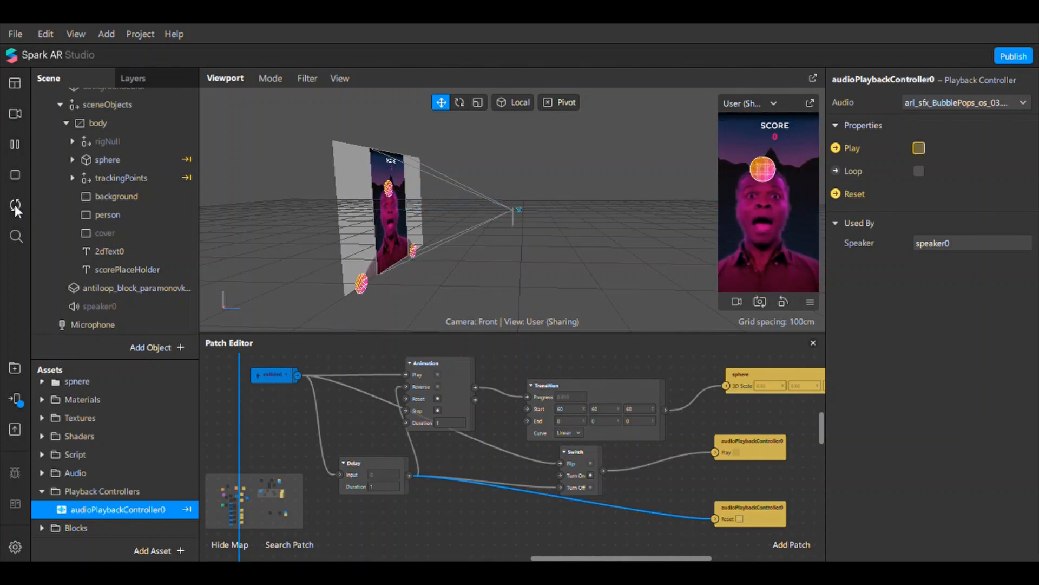
pyautogui.click(16, 205)
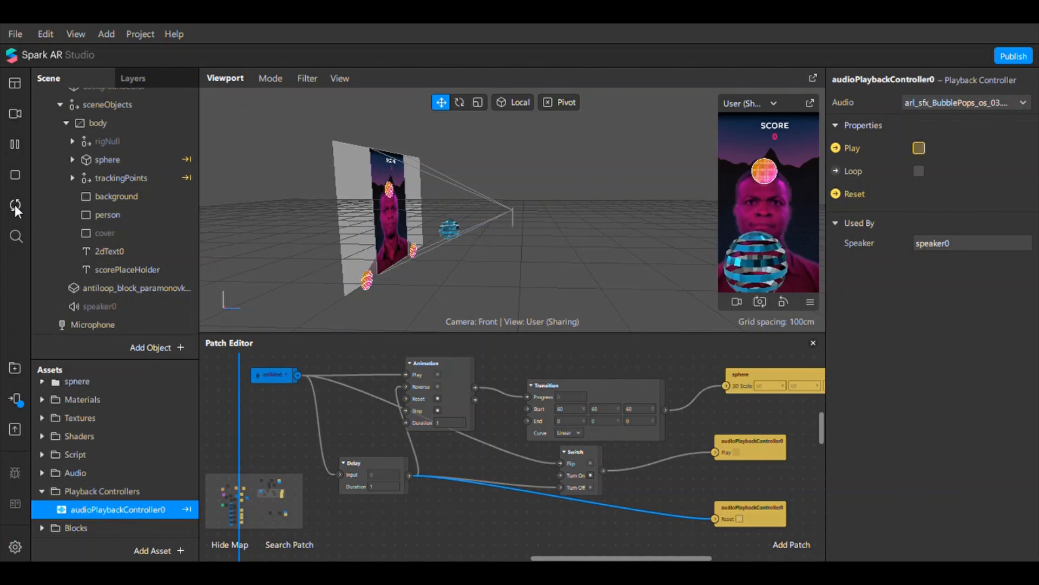
pyautogui.click(15, 113)
pyautogui.click(132, 338)
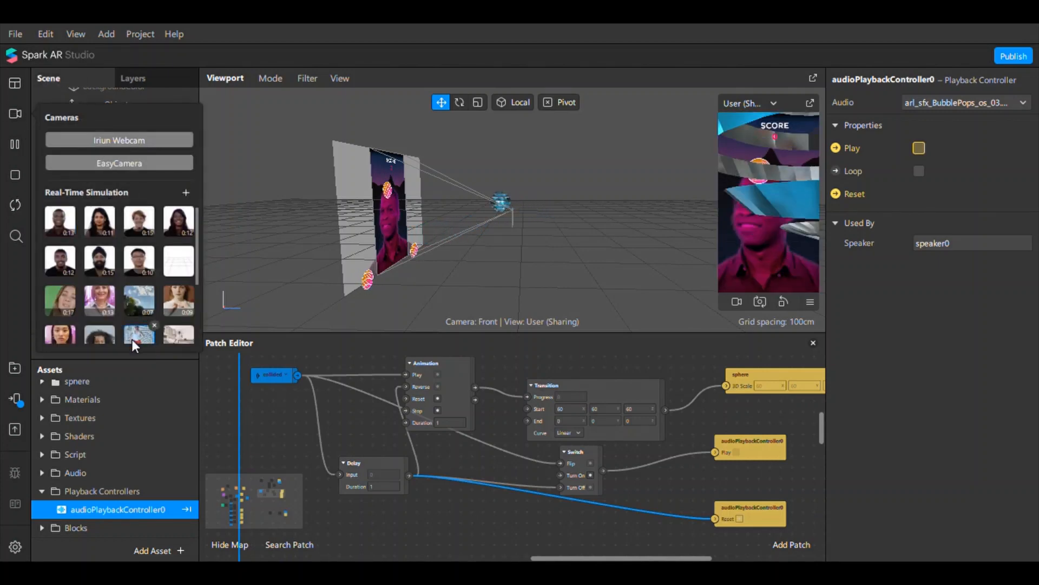
pyautogui.click(19, 303)
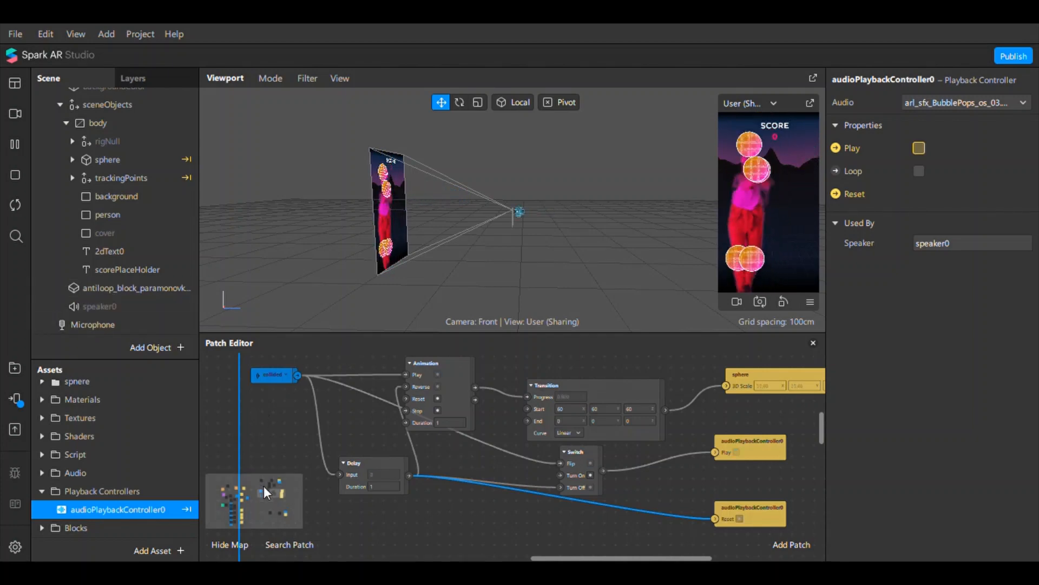
# Shift the blue comment with the sphere scale and audio patches slightly right, towards alignment with the red comment above.
pyautogui.moveTo(268, 493); pyautogui.dragTo(271, 489)
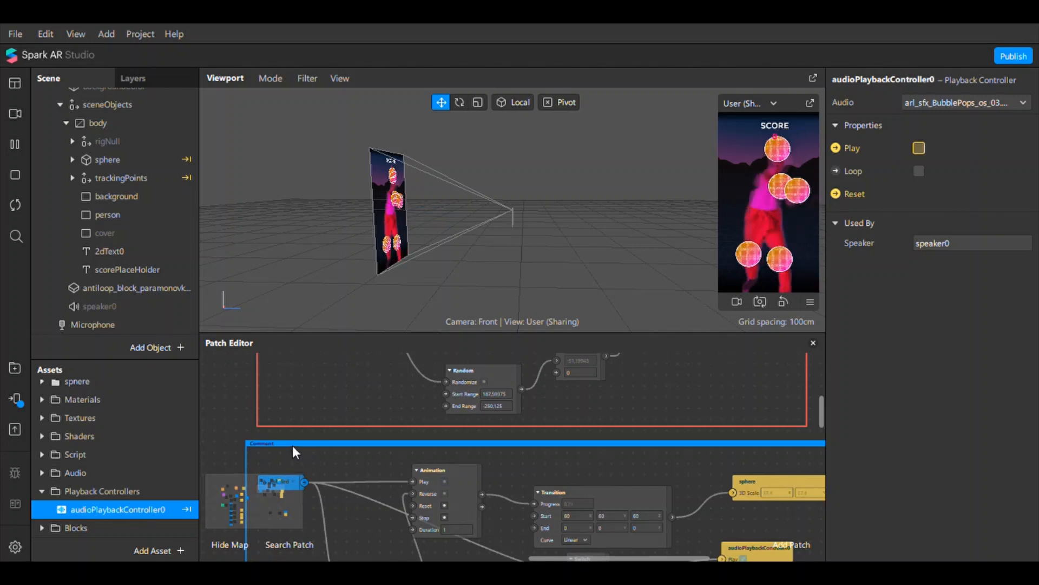
pyautogui.moveTo(292, 445); pyautogui.dragTo(304, 443)
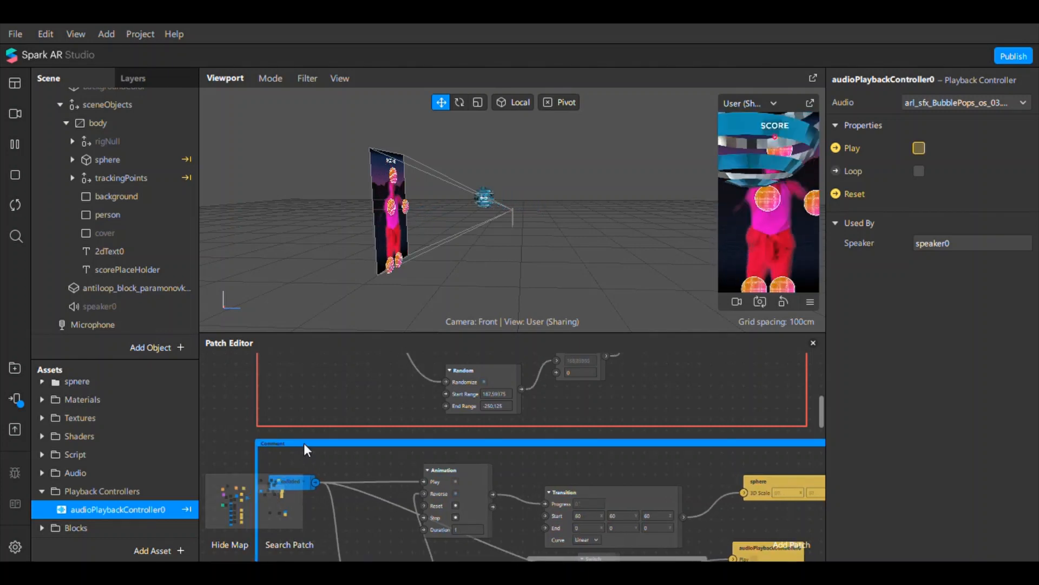
pyautogui.rightClick(304, 443)
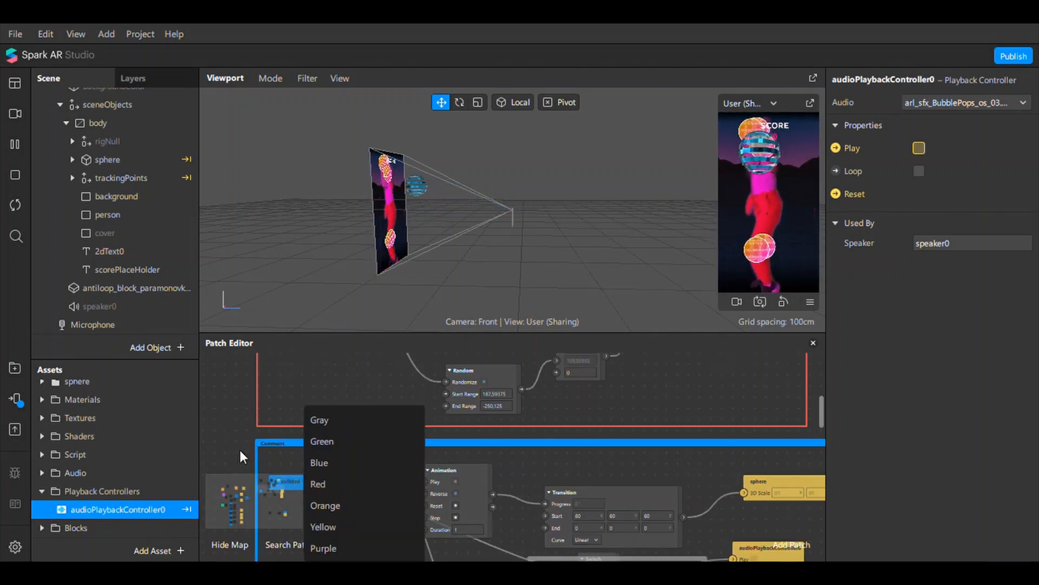
pyautogui.click(240, 450)
# Add a Receiver patch in the empty space below the blue comment and set it to receive collided.
pyautogui.moveTo(264, 488)
pyautogui.mouseDown()
pyautogui.moveTo(265, 518)
pyautogui.moveTo(282, 508)
pyautogui.moveTo(278, 488)
pyautogui.moveTo(272, 503)
pyautogui.mouseUp()
pyautogui.doubleClick(296, 428)
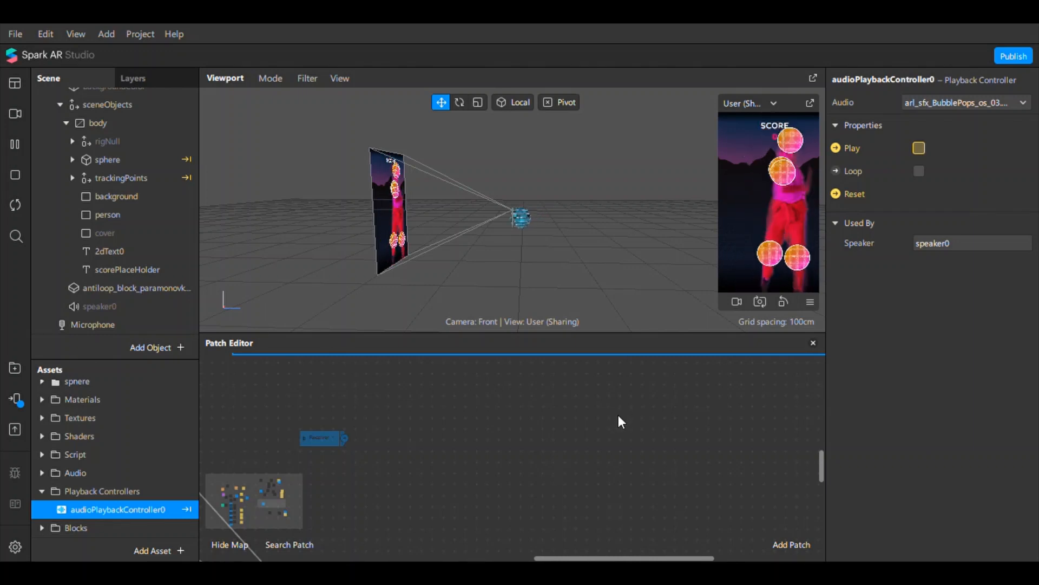
pyautogui.click(334, 436)
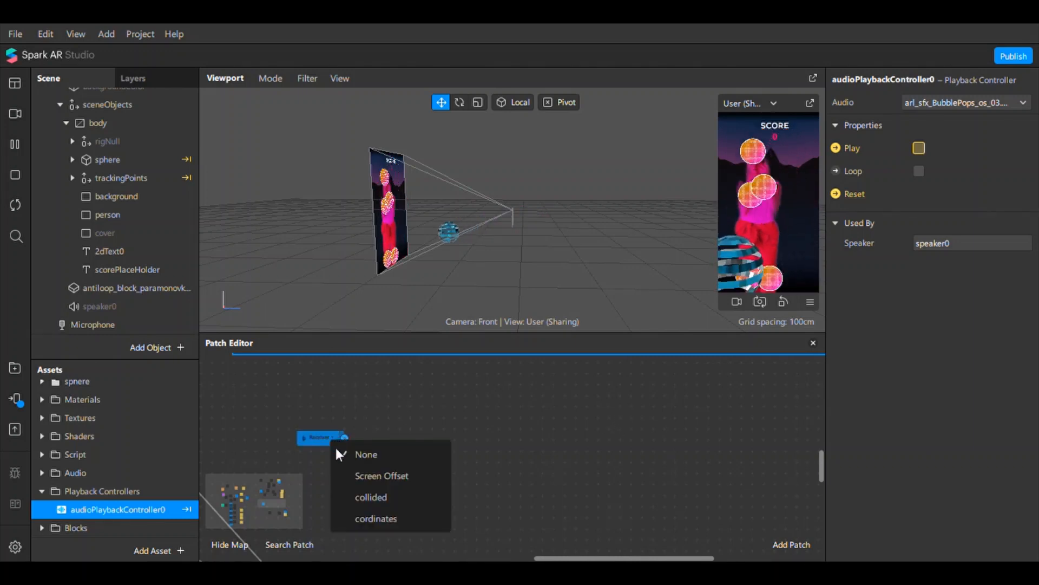
pyautogui.click(369, 497)
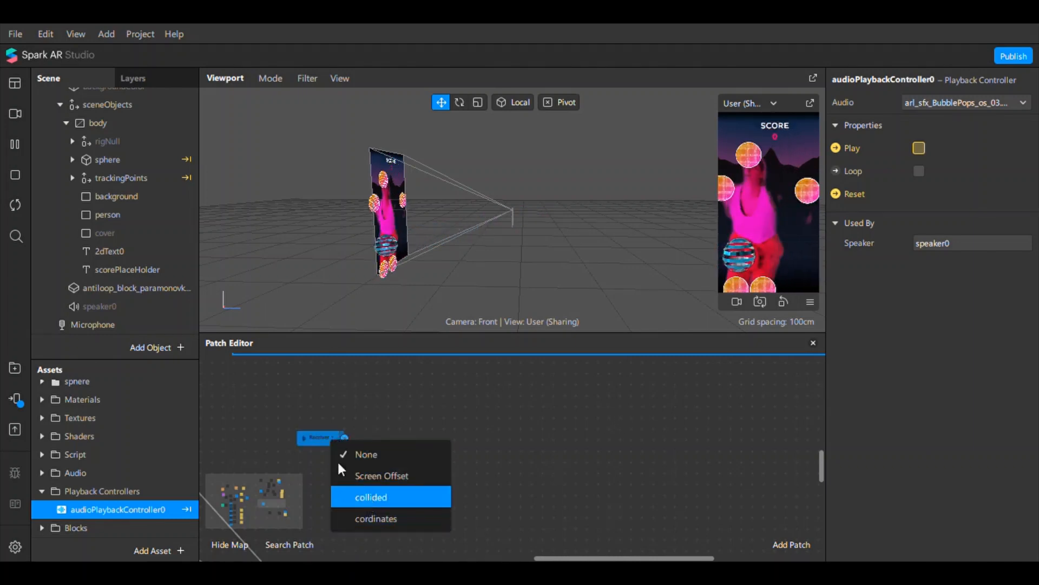
pyautogui.moveTo(322, 437); pyautogui.dragTo(255, 399)
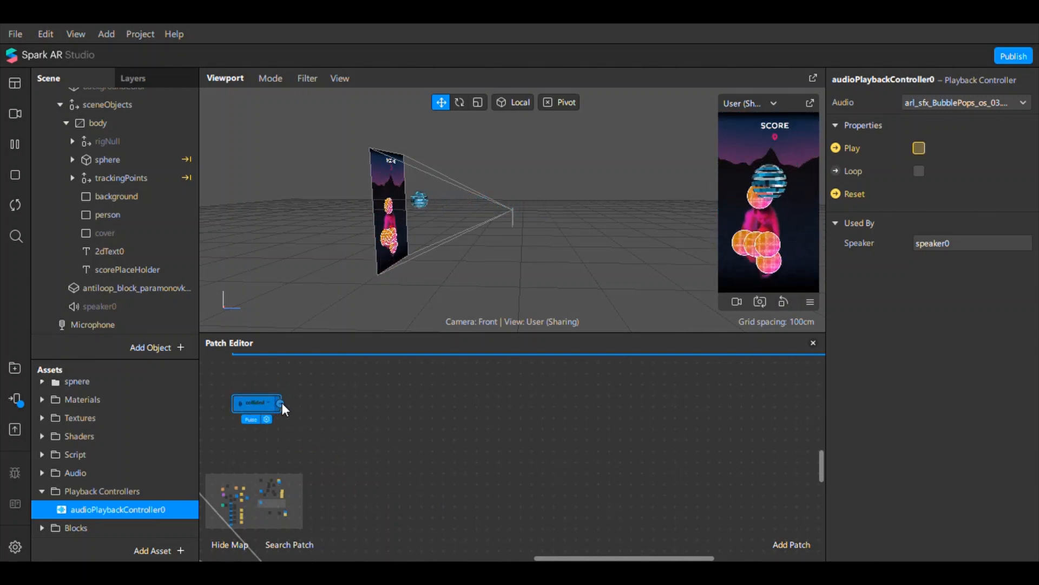
# Connect the collided receiver to a new Counter's Increase input, set Maximum Count to 9999, and align the Counter beside the receiver.
pyautogui.moveTo(280, 403); pyautogui.dragTo(347, 443)
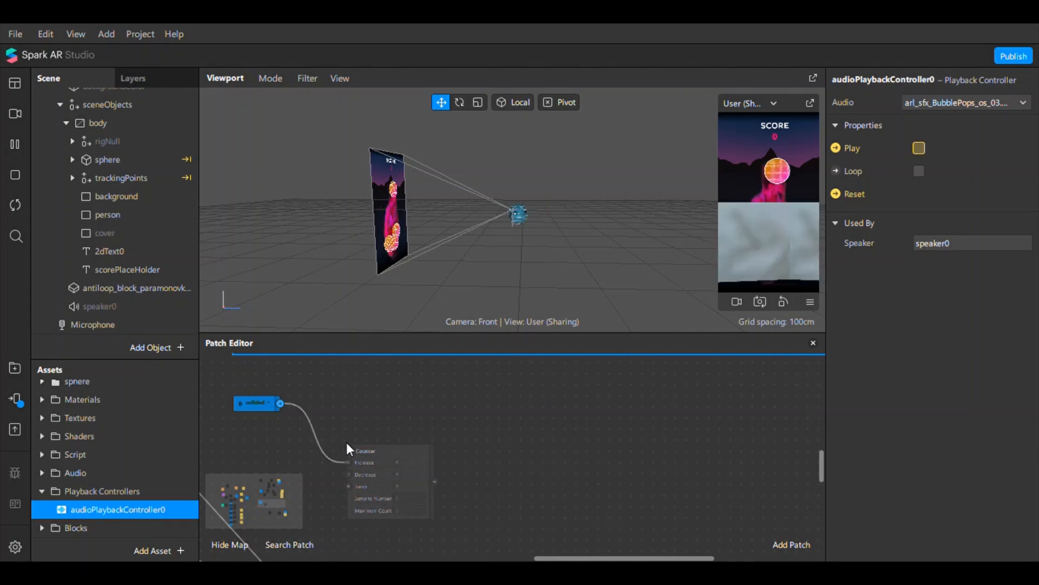
pyautogui.click(410, 510)
pyautogui.write('9999')
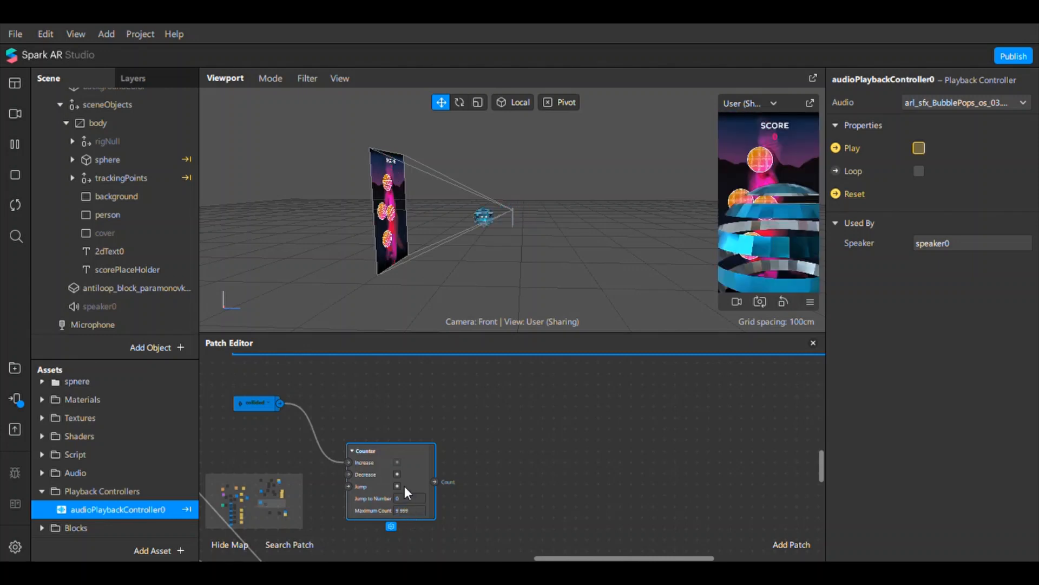
pyautogui.moveTo(409, 452); pyautogui.dragTo(406, 405)
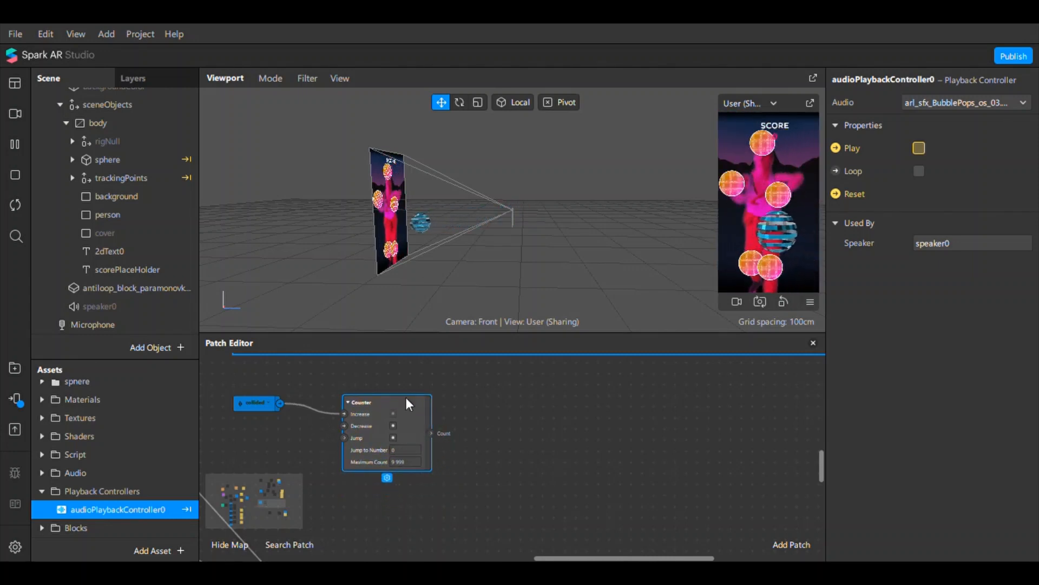
# Add a new JavaScript script asset to the project.
pyautogui.click(169, 550)
pyautogui.moveTo(217, 496)
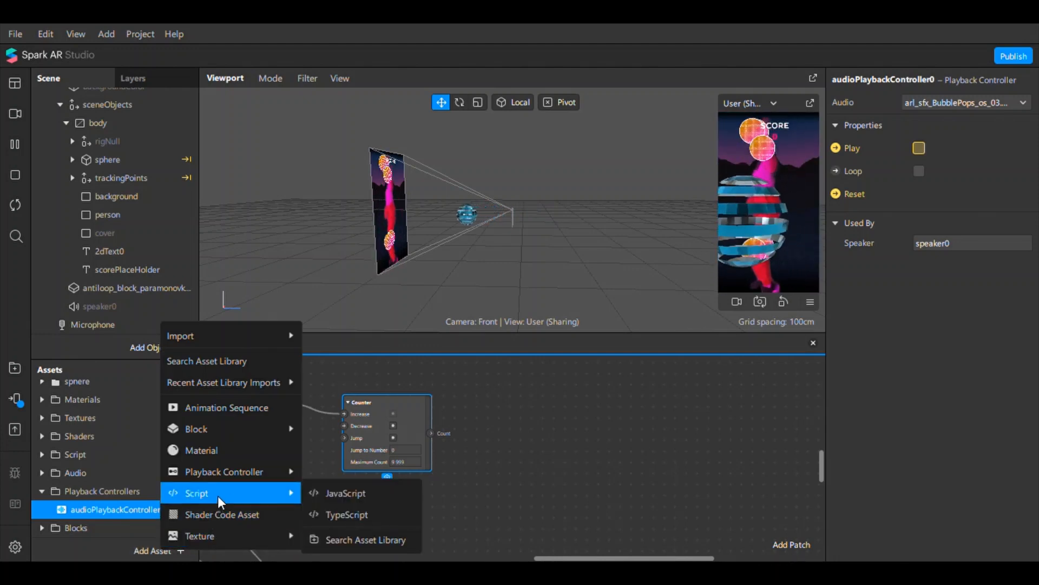
pyautogui.click(336, 492)
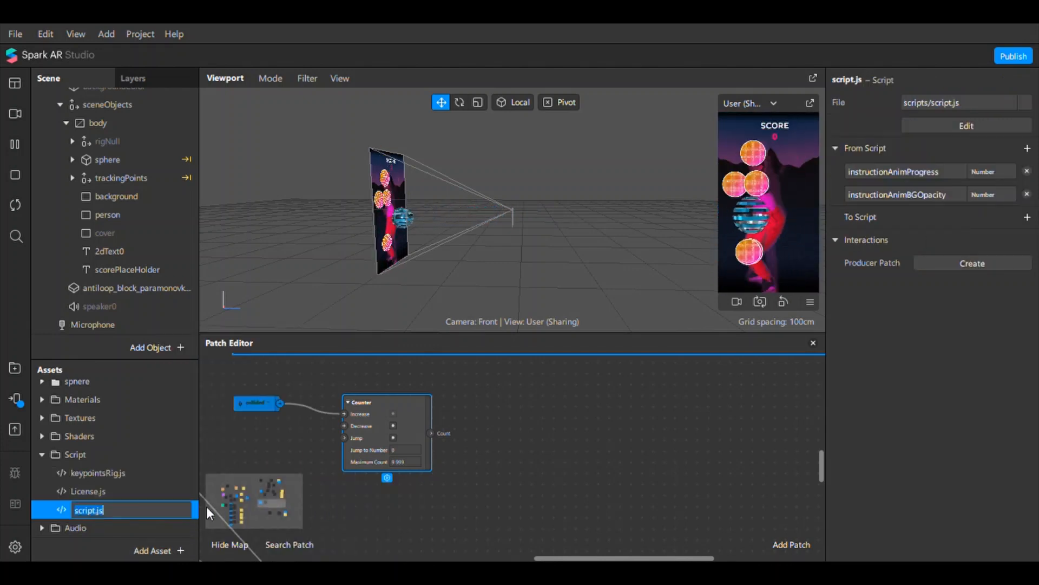
pyautogui.click(80, 495)
pyautogui.doubleClick(79, 511)
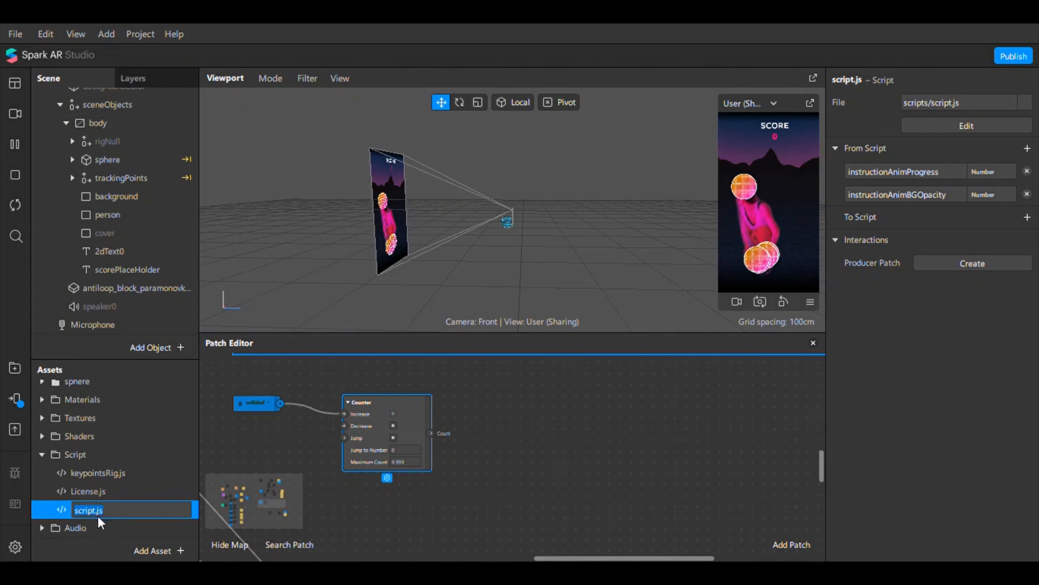
# Add a To Script number variable named score to script.js, create its patch, and connect the Counter's Count output to it.
pyautogui.click(1028, 218)
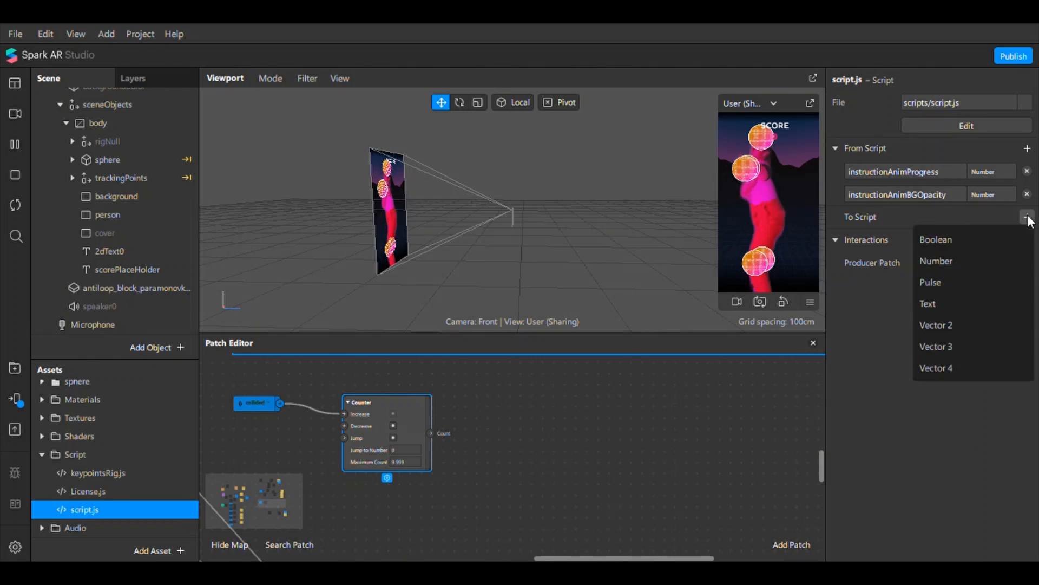
pyautogui.click(963, 262)
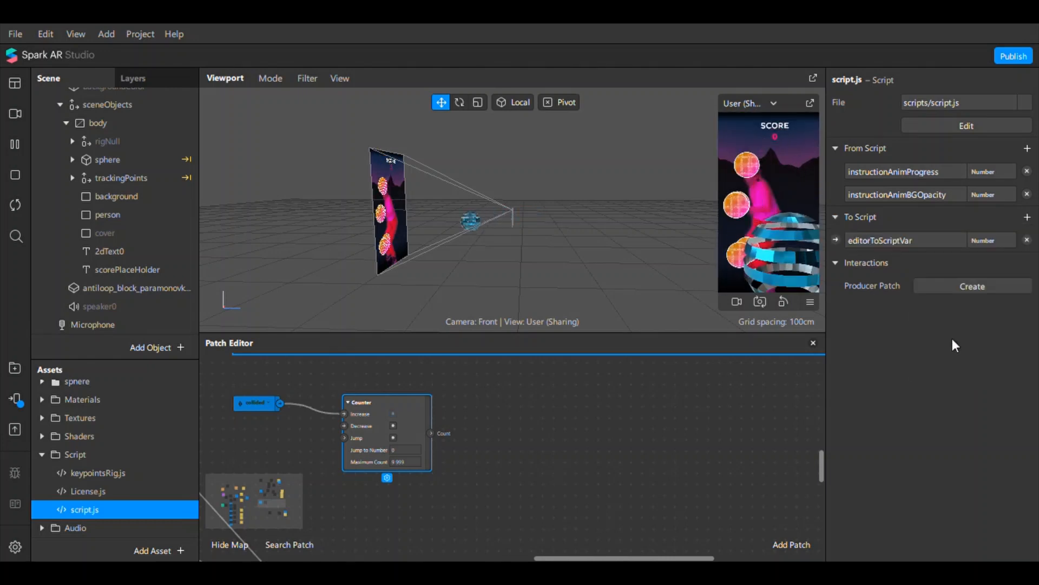
pyautogui.doubleClick(878, 244)
pyautogui.write('score')
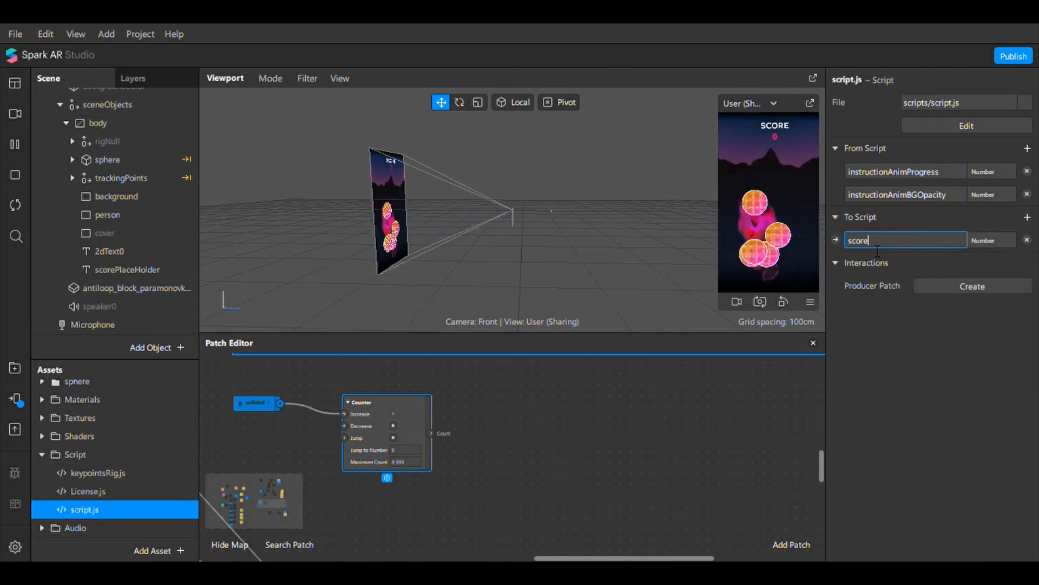
pyautogui.press('Return')
pyautogui.click(836, 239)
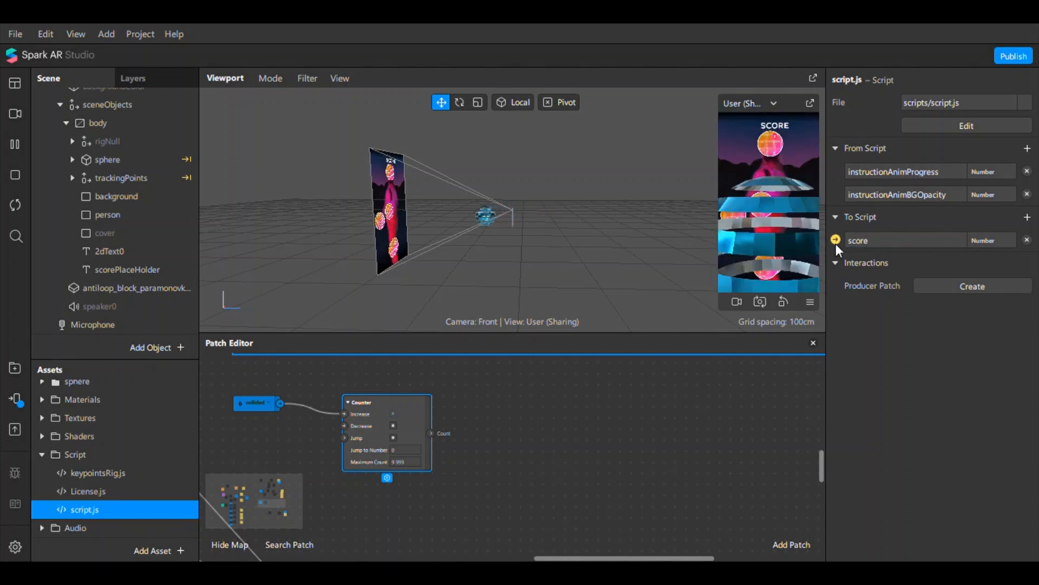
pyautogui.moveTo(430, 433); pyautogui.dragTo(533, 432)
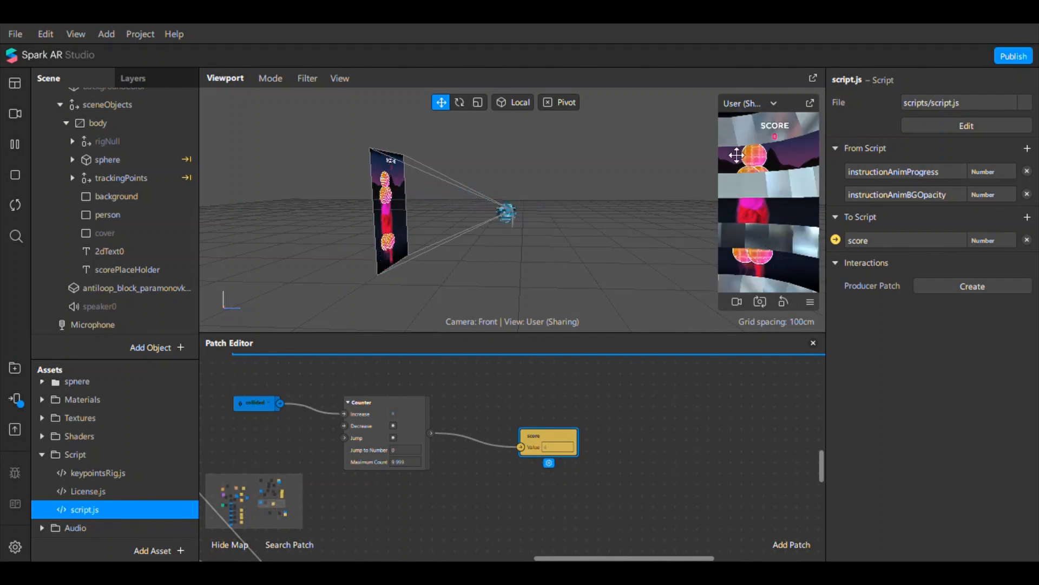
# Move the collided sender and Pulse_to_block patches farther right to make room after the Pulse patch.
pyautogui.click(277, 504)
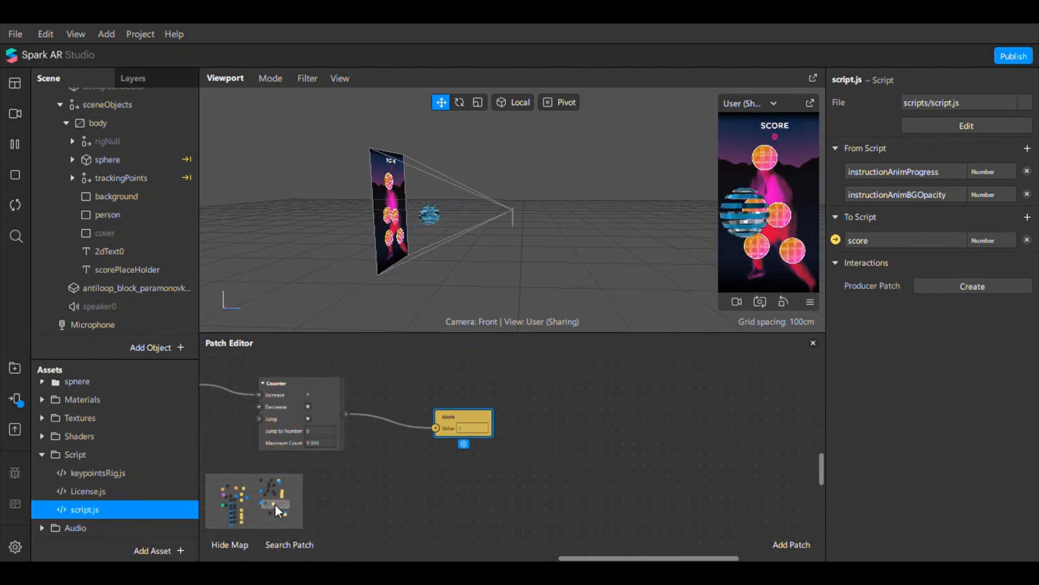
pyautogui.moveTo(275, 505)
pyautogui.mouseDown()
pyautogui.moveTo(268, 515)
pyautogui.moveTo(283, 513)
pyautogui.mouseUp()
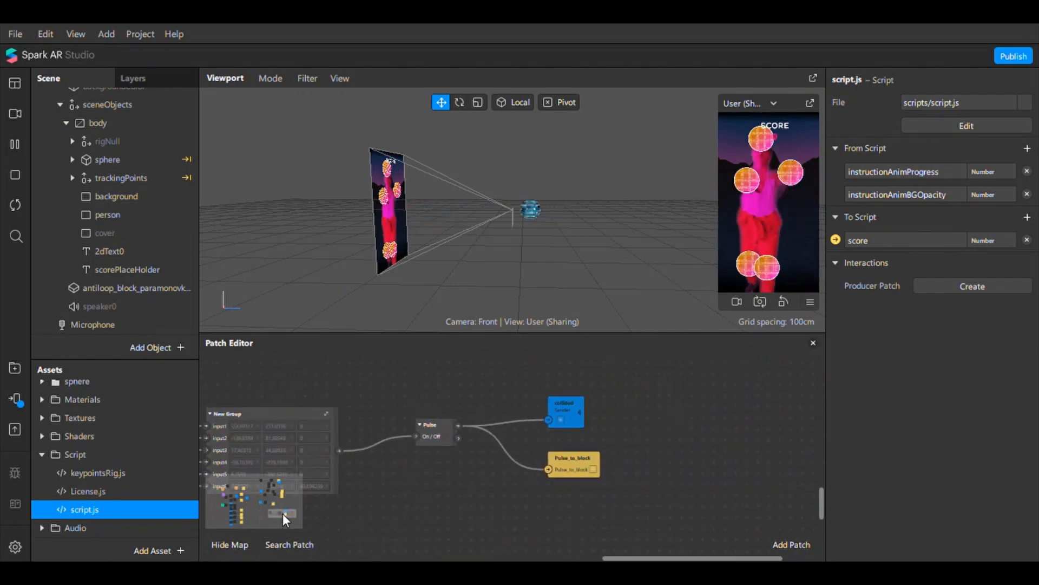
pyautogui.moveTo(570, 404); pyautogui.dragTo(684, 374)
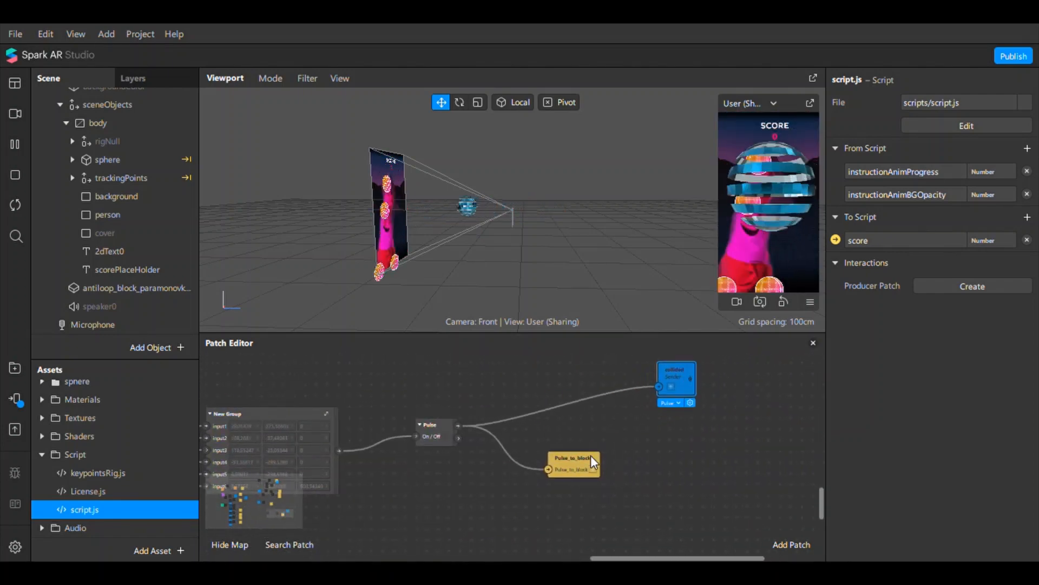
pyautogui.moveTo(581, 467); pyautogui.dragTo(670, 443)
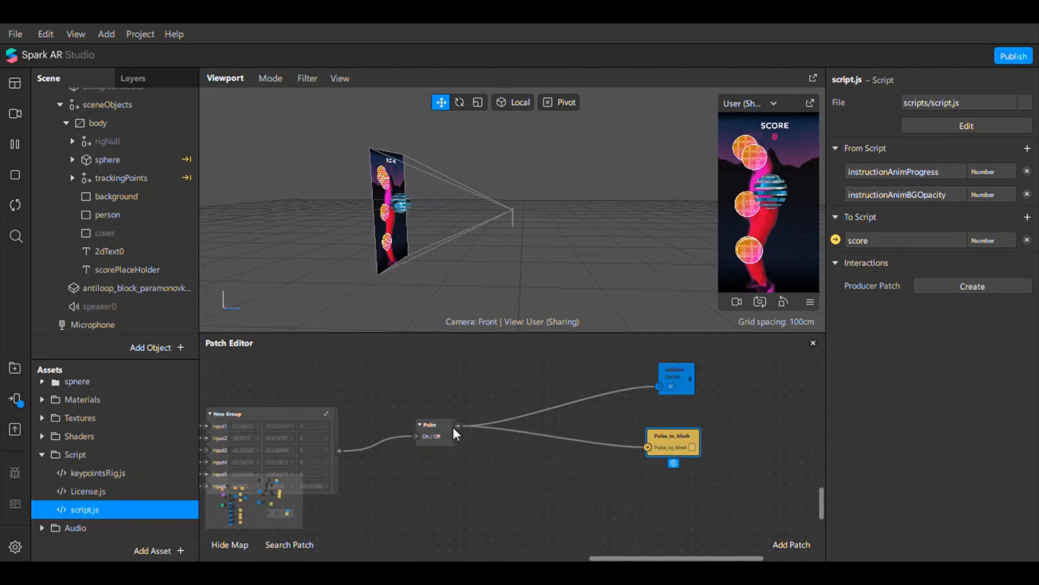
# Branch the New Group output into a second Pulse patch placed below the existing Pulse.
pyautogui.moveTo(340, 450); pyautogui.dragTo(450, 491)
pyautogui.press('Tab')
pyautogui.press('Tab')
pyautogui.press('Tab')
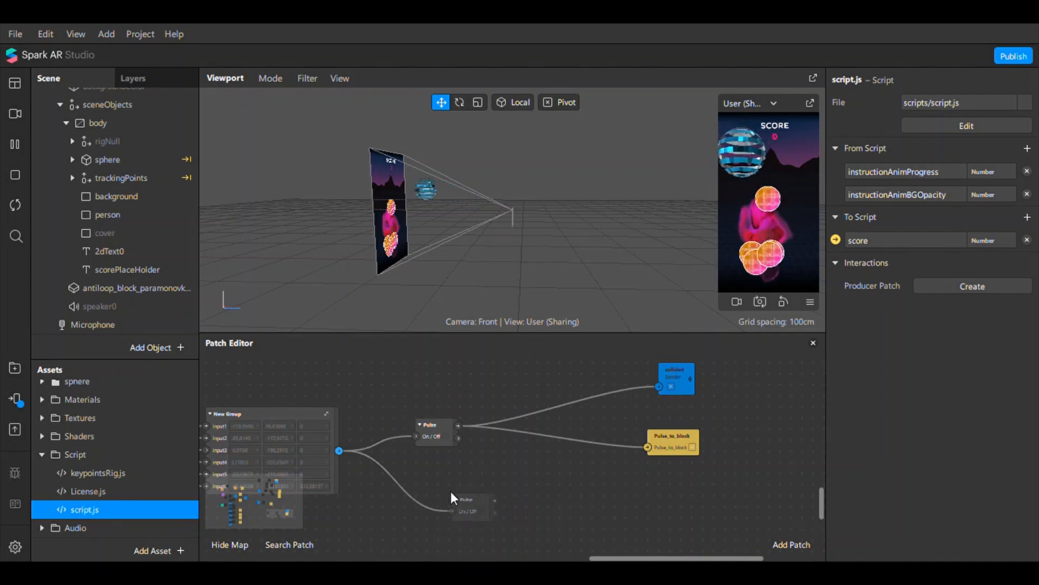
pyautogui.press('Return')
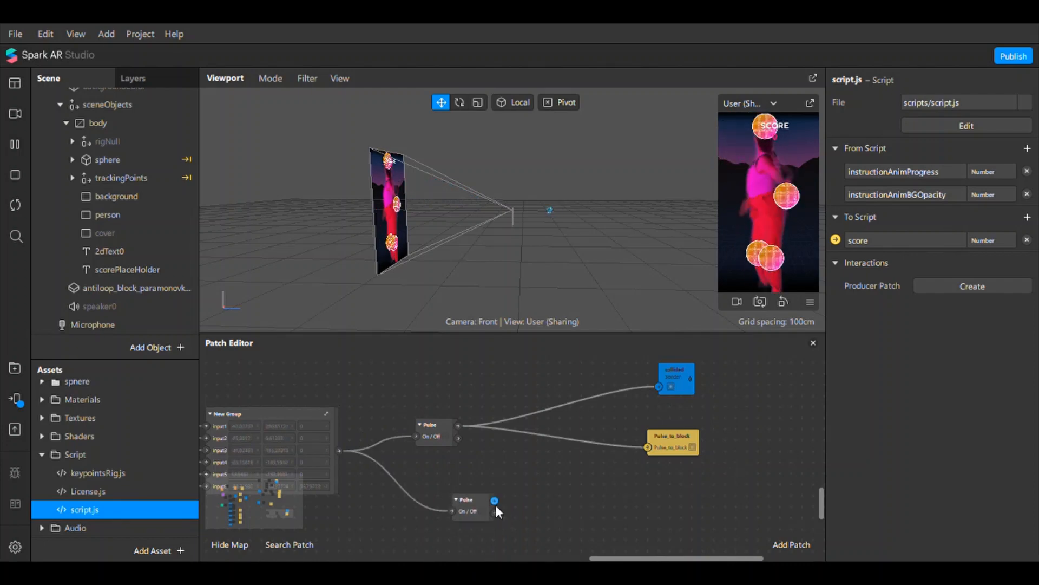
# Add a Delay patch fed by the lower Pulse's Turned On output and place it just beside that Pulse.
pyautogui.moveTo(494, 500); pyautogui.dragTo(518, 497)
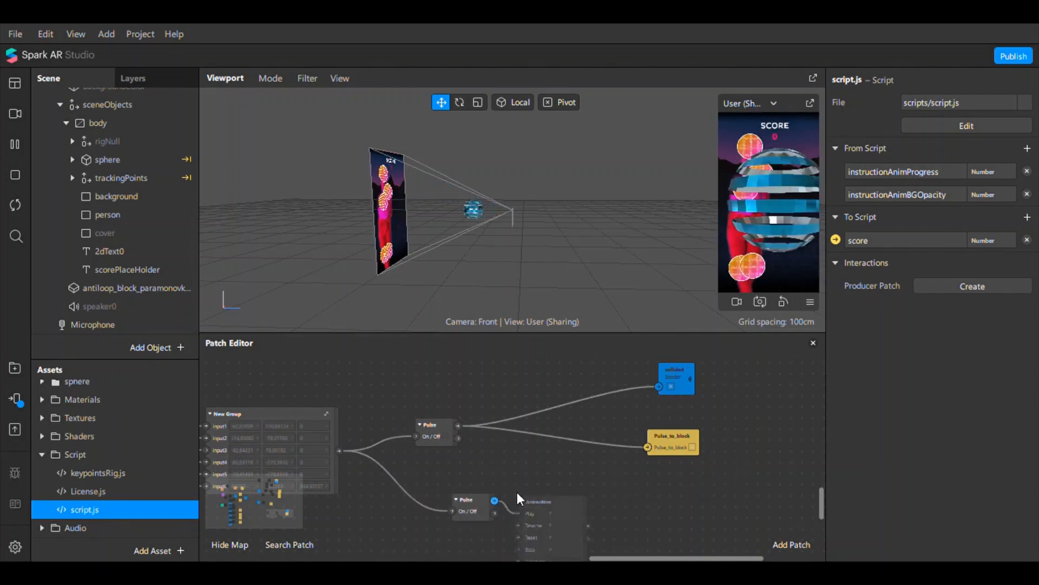
pyautogui.press('Tab')
pyautogui.press('Return')
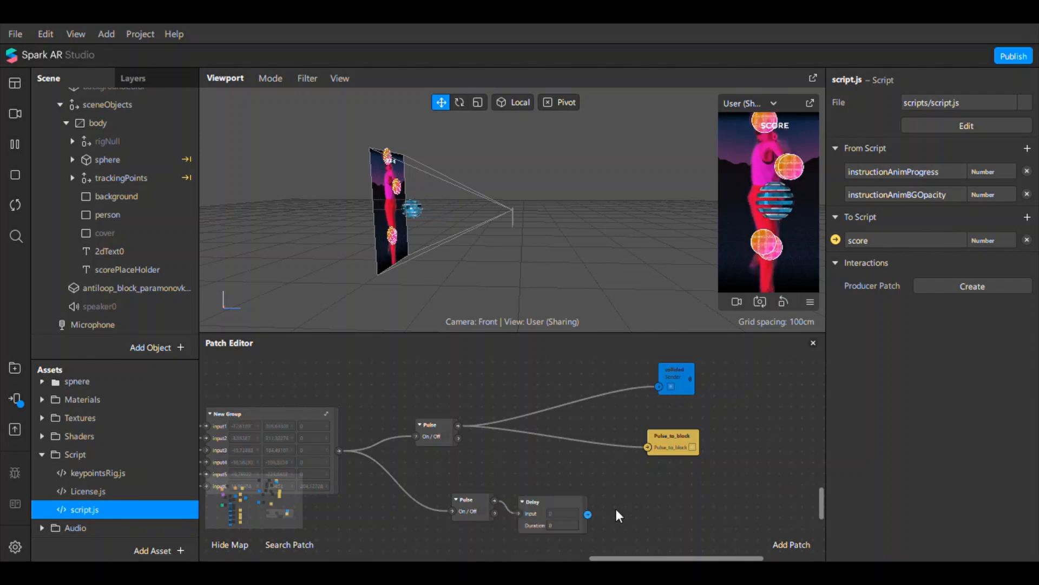
pyautogui.moveTo(542, 501); pyautogui.dragTo(530, 478)
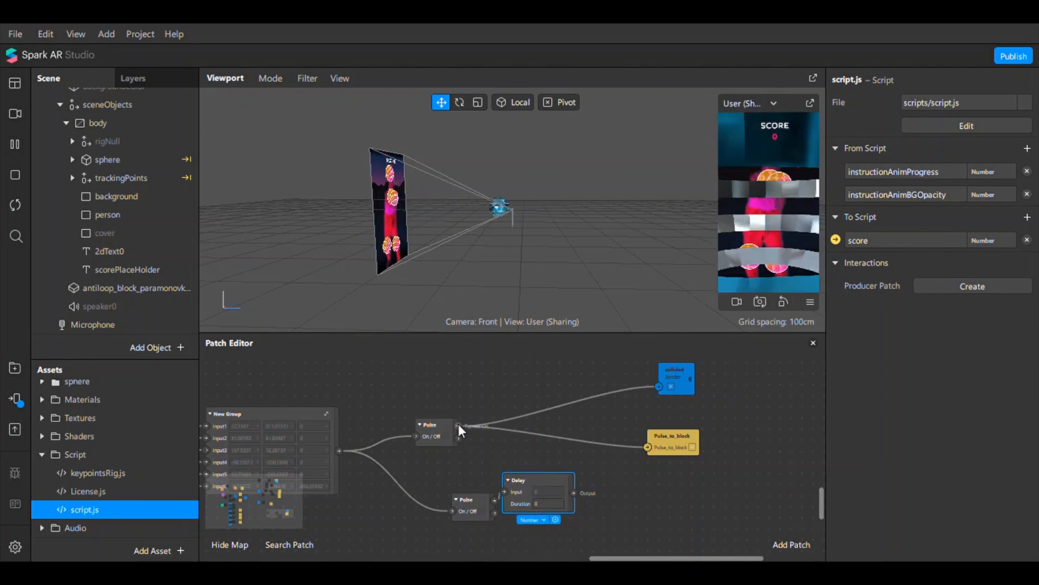
# Add a Switch patch above and connect the upper Pulse's Turned On output to its Turn On input.
pyautogui.moveTo(457, 425); pyautogui.dragTo(491, 384)
pyautogui.press('Tab')
pyautogui.press('Tab')
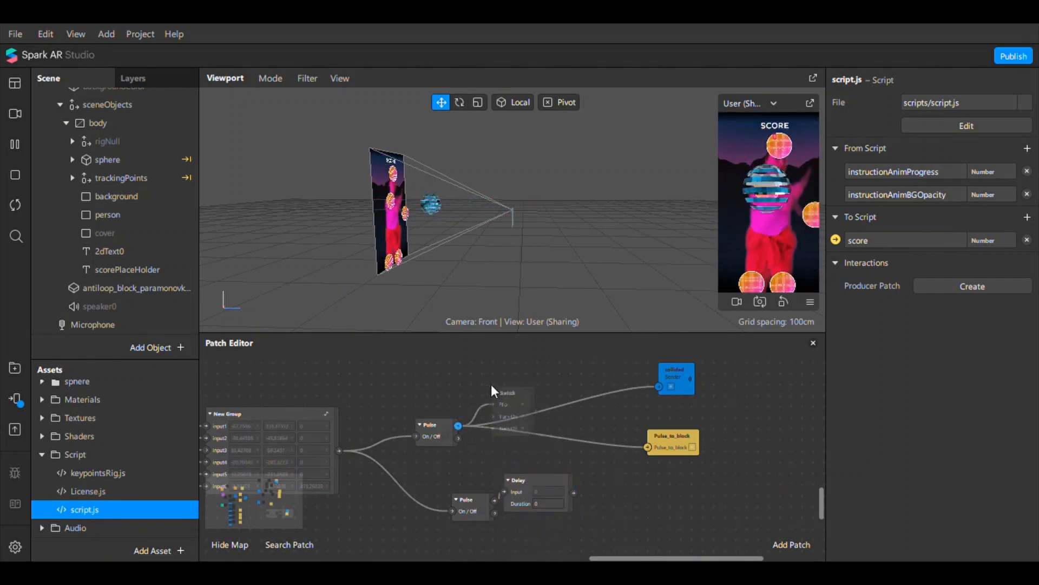
pyautogui.moveTo(487, 418); pyautogui.dragTo(548, 392)
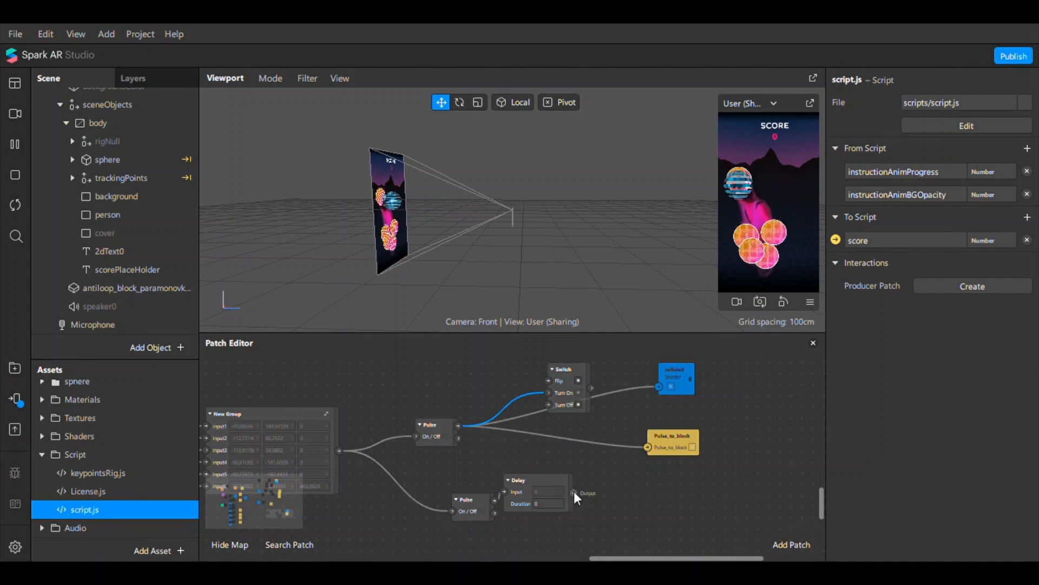
# Connect the Delay to the Switch's Turn Off, and route the Switch through a new Pulse to the collided sender and Pulse_to_block.
pyautogui.moveTo(574, 492); pyautogui.dragTo(659, 386)
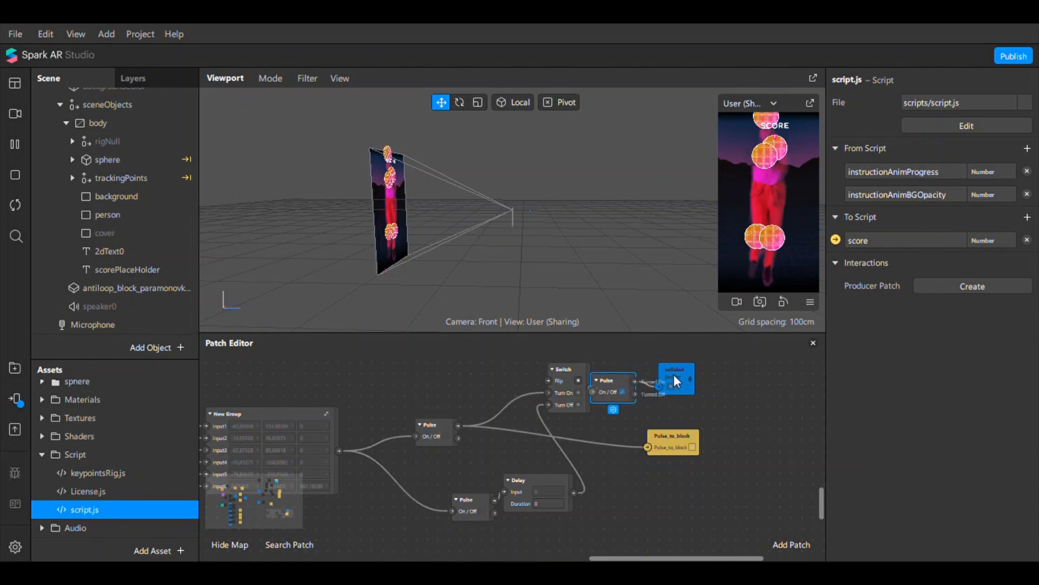
pyautogui.moveTo(673, 375); pyautogui.dragTo(761, 378)
pyautogui.moveTo(613, 390); pyautogui.dragTo(635, 393)
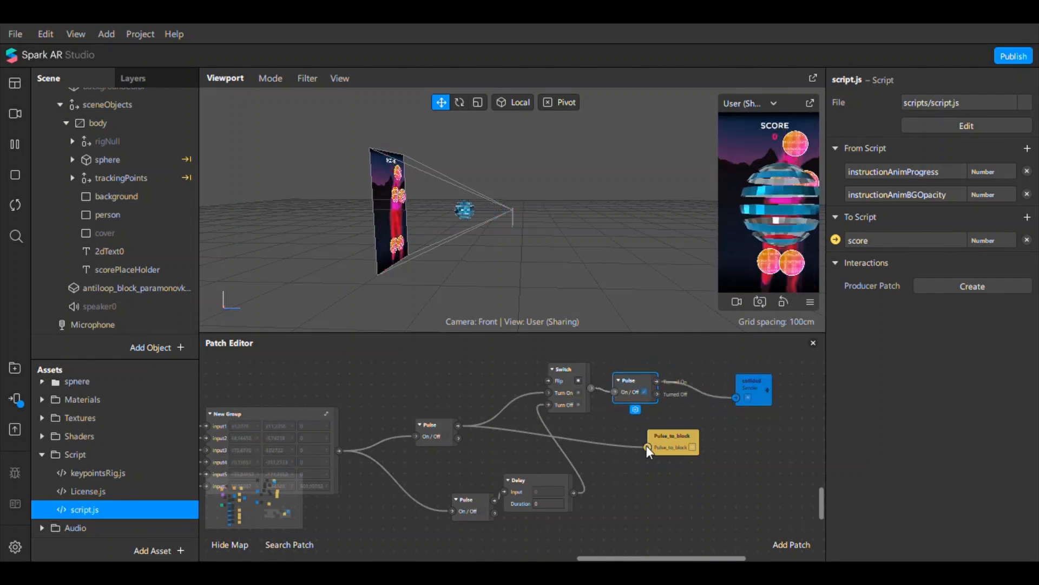
pyautogui.moveTo(646, 446); pyautogui.dragTo(657, 382)
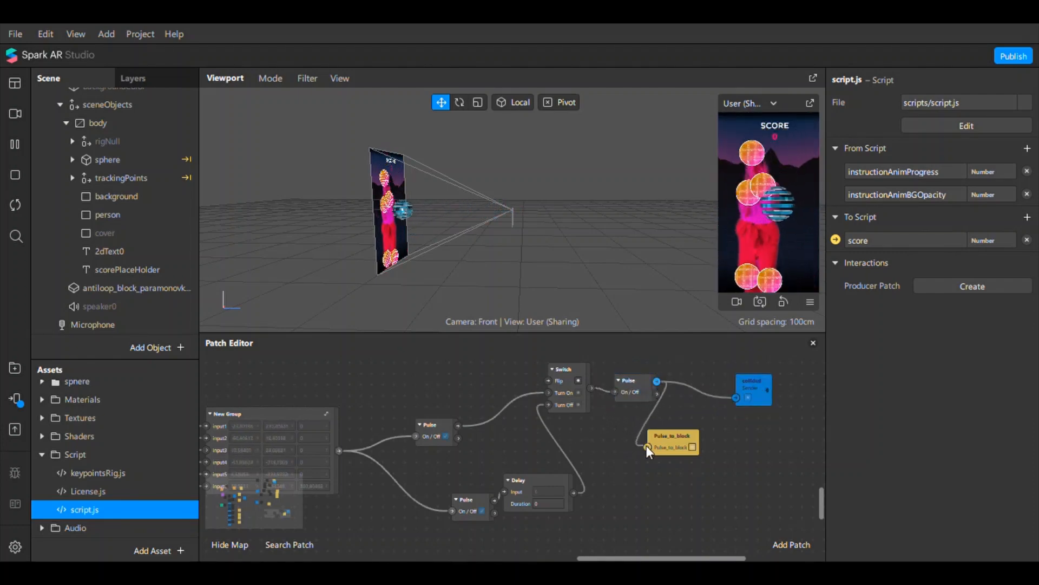
# Restart the effect preview and check the value reaching the score patch beside the Counter.
pyautogui.moveTo(274, 514)
pyautogui.mouseDown()
pyautogui.moveTo(295, 505)
pyautogui.moveTo(262, 502)
pyautogui.mouseUp()
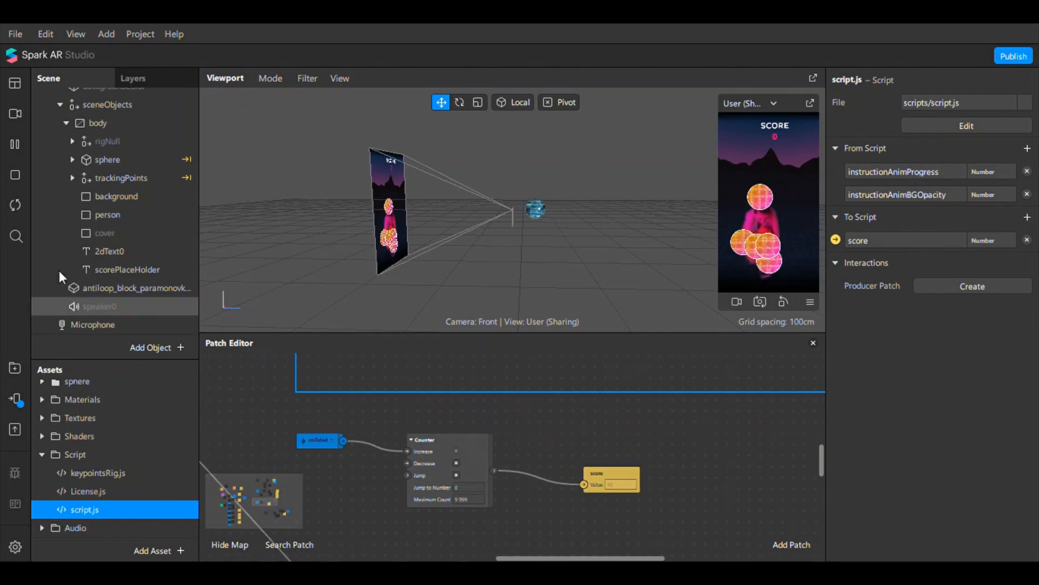
pyautogui.click(18, 210)
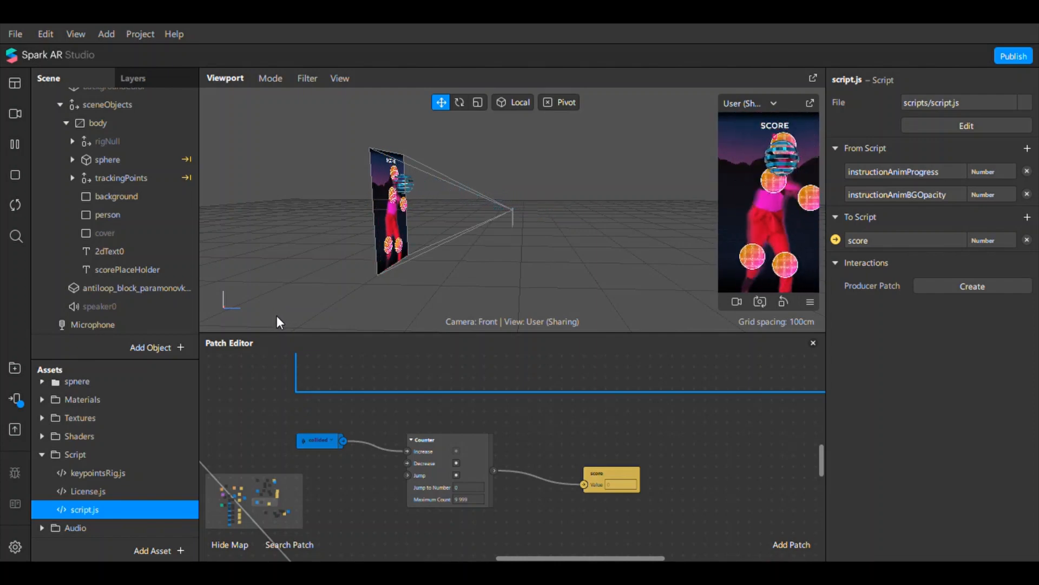
# Set the Duration of the Delay patch feeding the Switch to 1.
pyautogui.click(262, 500)
pyautogui.moveTo(262, 500)
pyautogui.mouseDown()
pyautogui.moveTo(272, 498)
pyautogui.moveTo(264, 493)
pyautogui.moveTo(261, 515)
pyautogui.moveTo(248, 502)
pyautogui.moveTo(265, 505)
pyautogui.moveTo(261, 524)
pyautogui.moveTo(286, 518)
pyautogui.moveTo(277, 512)
pyautogui.mouseUp()
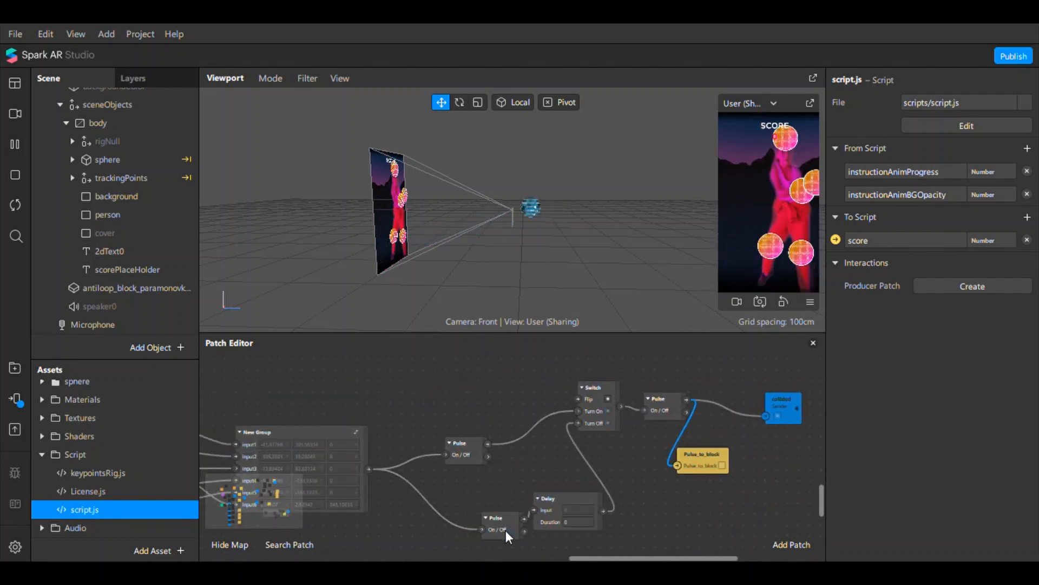
pyautogui.click(575, 522)
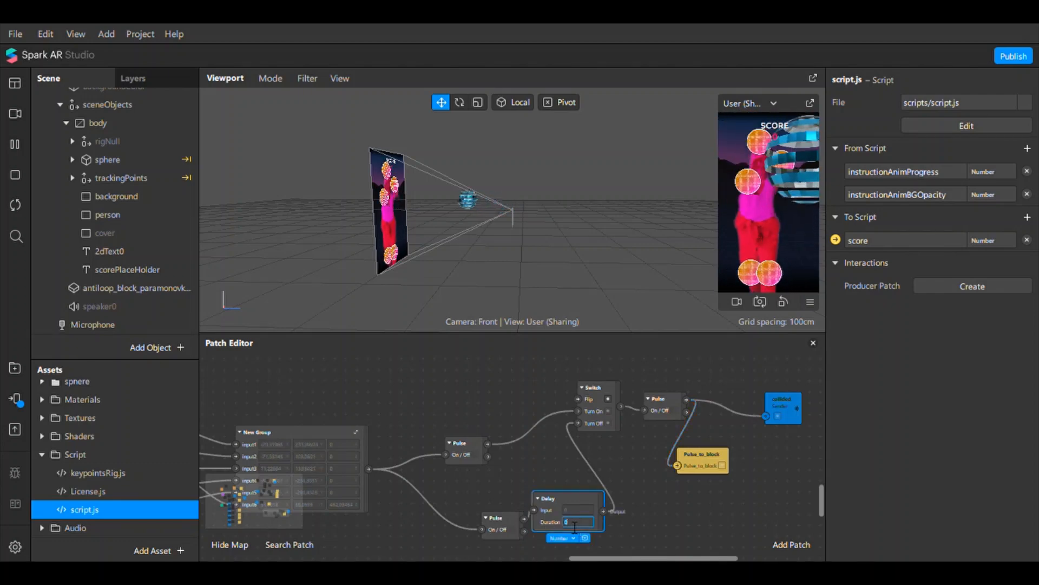
pyautogui.write('1')
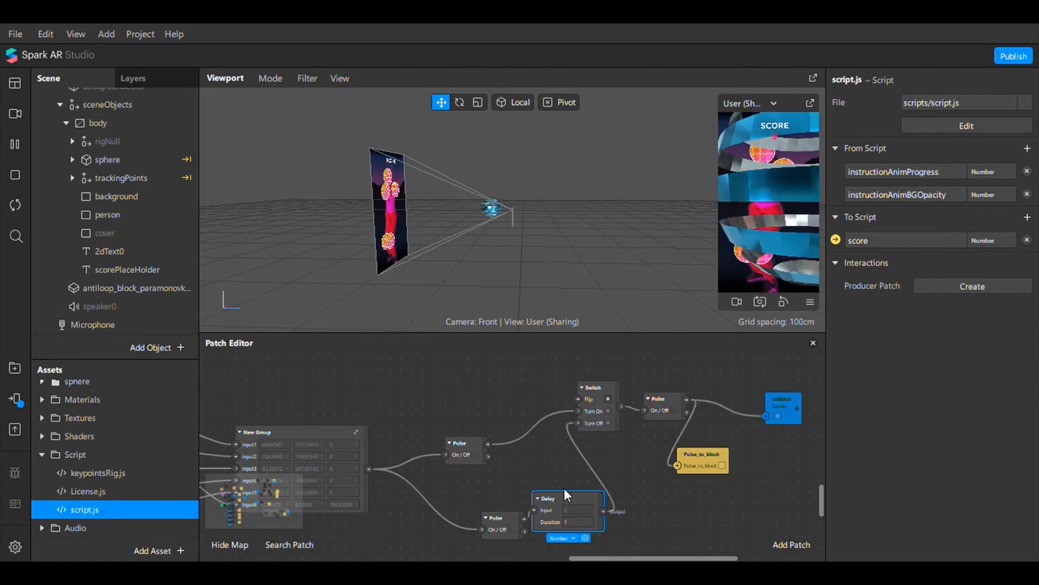
# Switch to script.js in Visual Studio Code and delete the copyright and welcome comment block at the top of the file.
pyautogui.moveTo(275, 501); pyautogui.dragTo(268, 501)
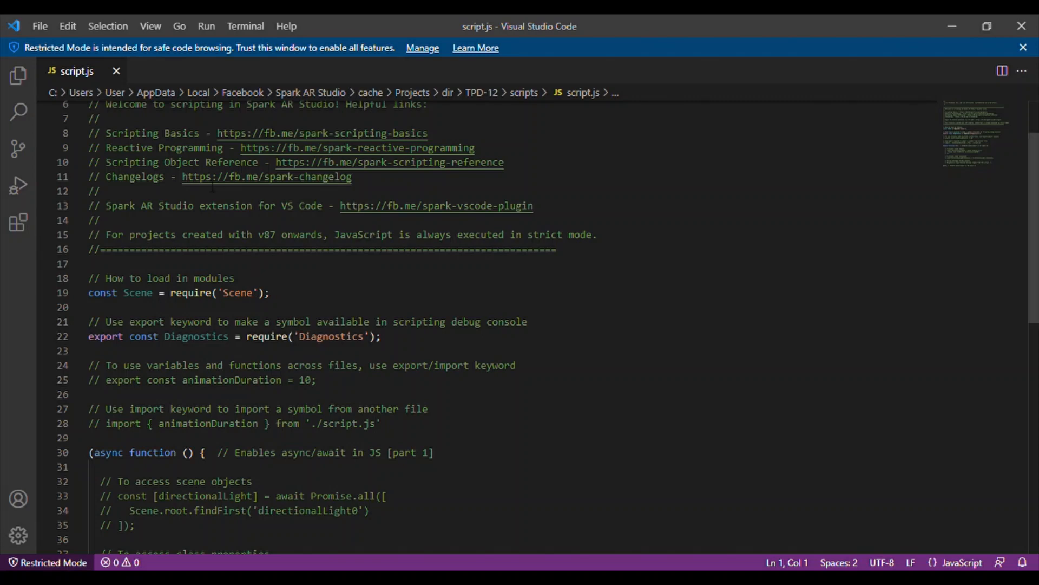
pyautogui.scroll(2, 224, 273)
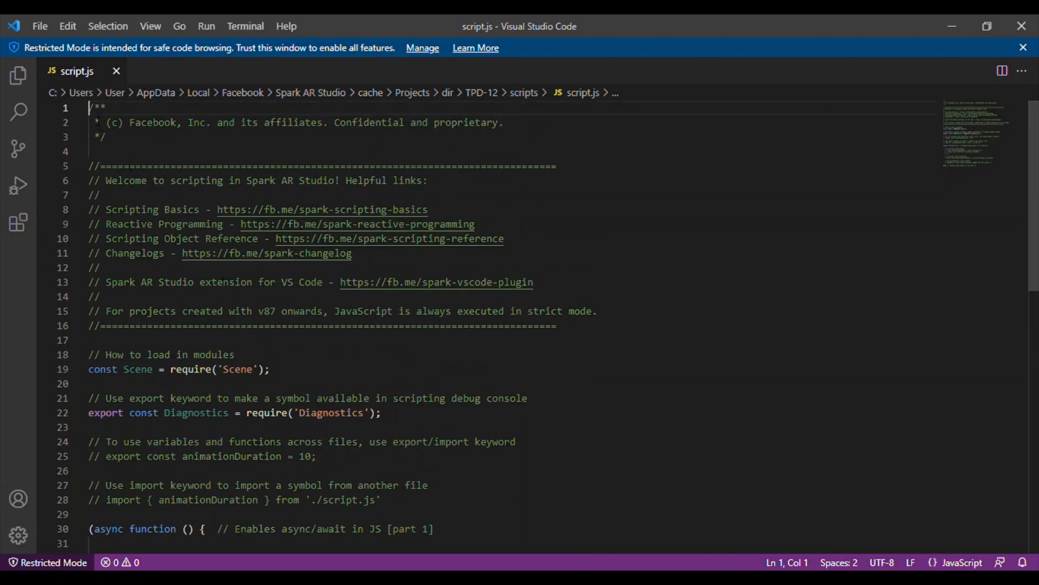
pyautogui.moveTo(90, 108); pyautogui.dragTo(584, 331)
pyautogui.press('BackSpace')
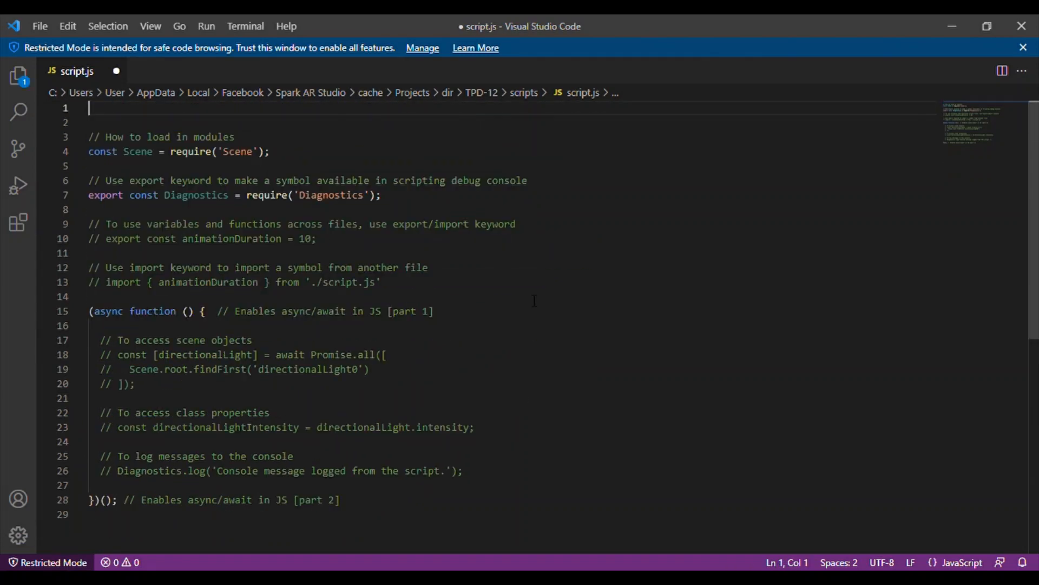
pyautogui.press('Delete')
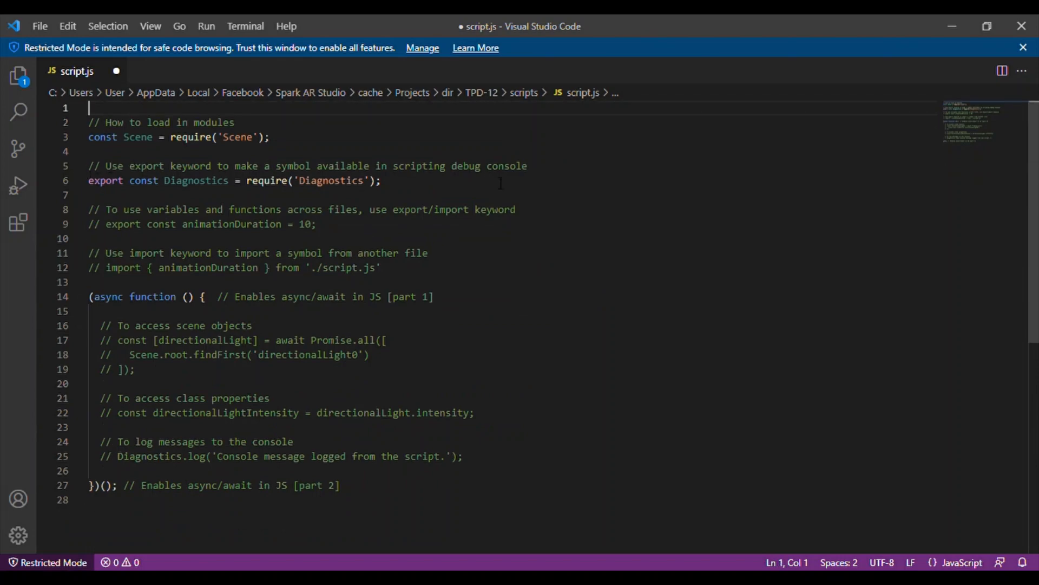
# Delete the import/export example comments and all the example comments inside the async function.
pyautogui.moveTo(90, 210); pyautogui.dragTo(405, 269)
pyautogui.press('BackSpace')
pyautogui.press('BackSpace')
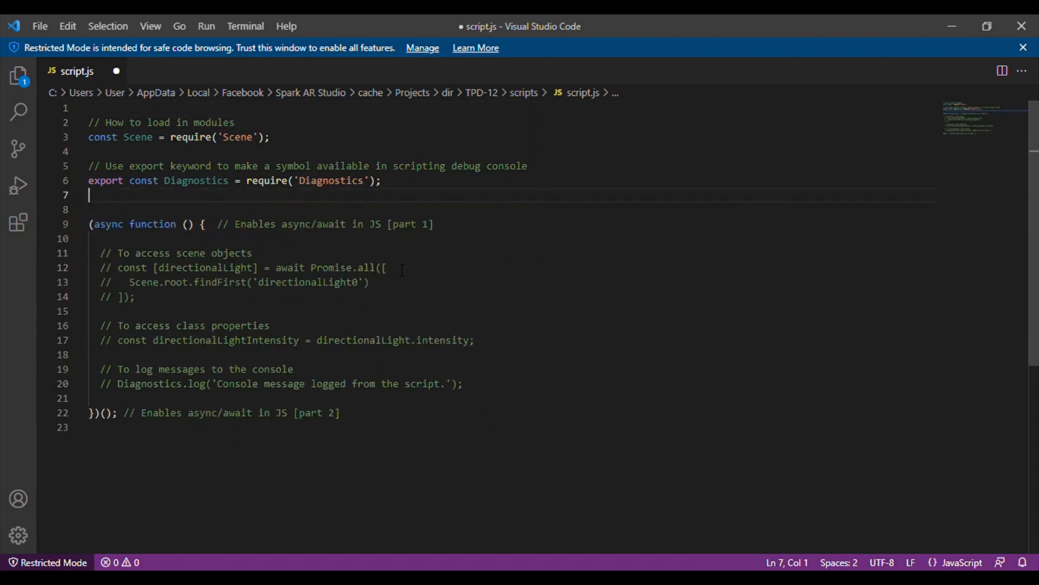
pyautogui.moveTo(217, 224); pyautogui.dragTo(475, 384)
pyautogui.press('BackSpace')
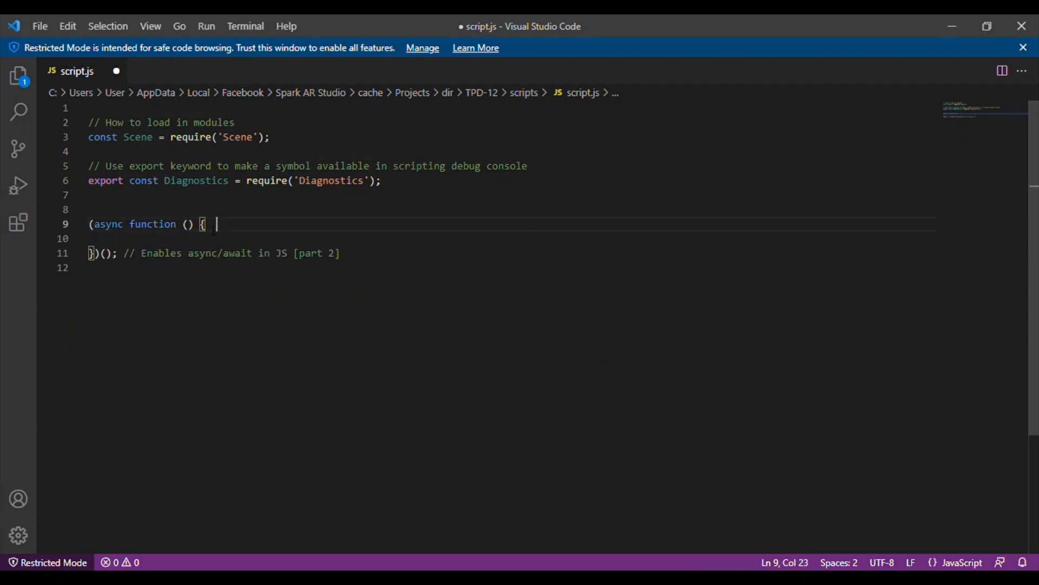
# Add the line const Patches=require('Patches'); below the Diagnostics import in script.js.
pyautogui.click(236, 201)
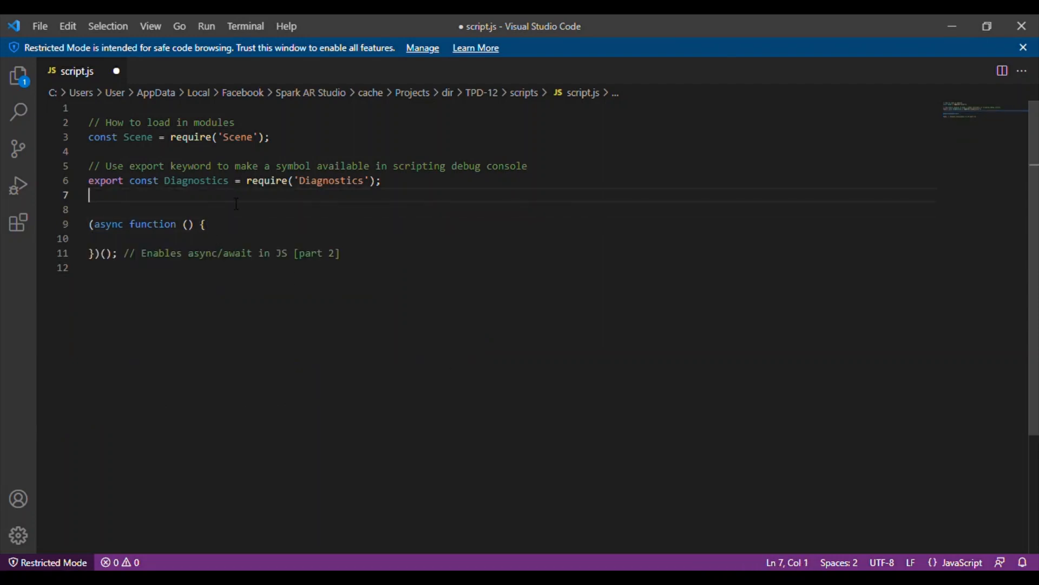
pyautogui.press('Return')
pyautogui.write('const')
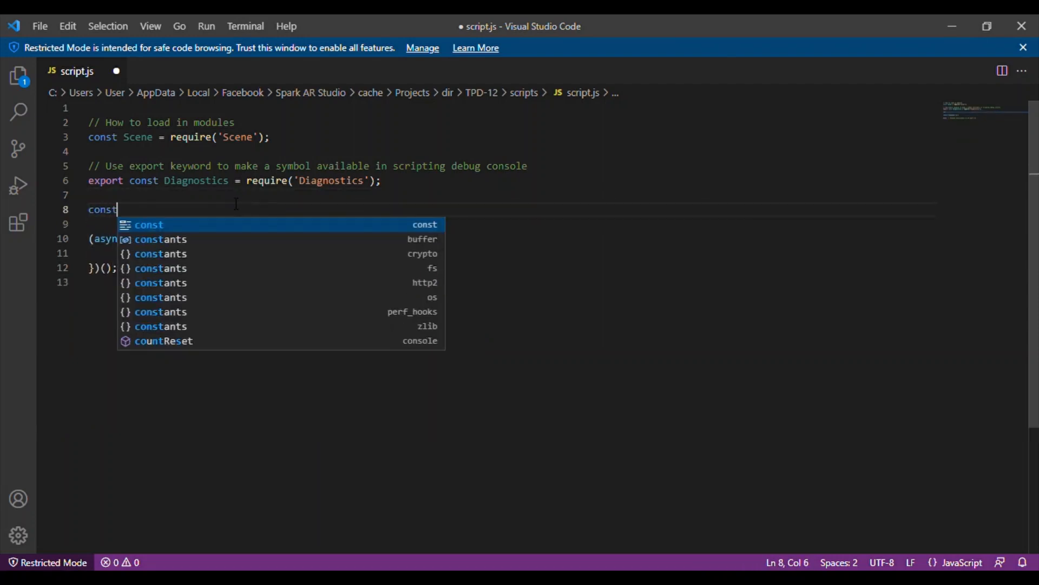
pyautogui.write(' Patches')
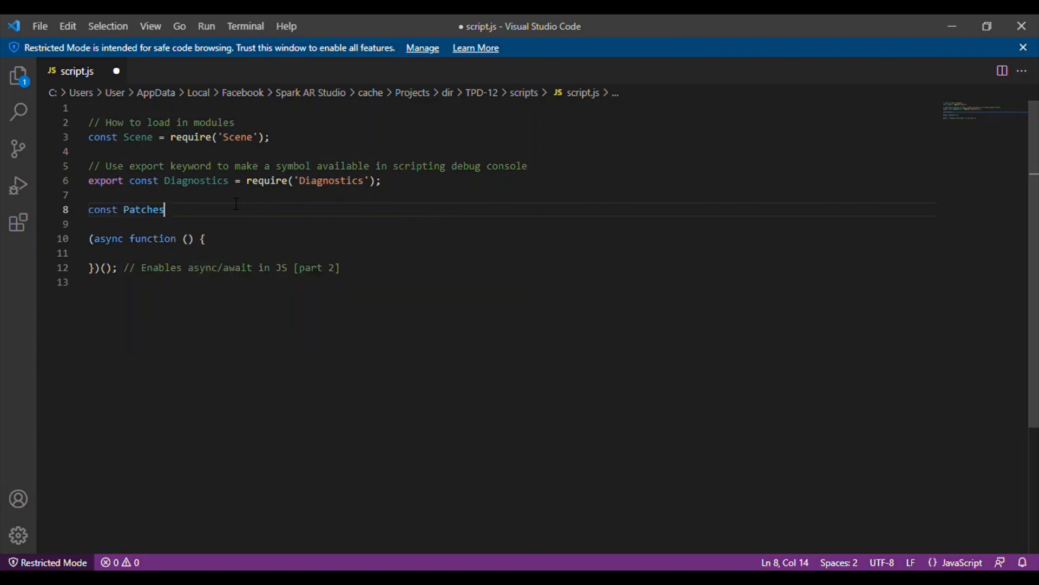
pyautogui.write('=re')
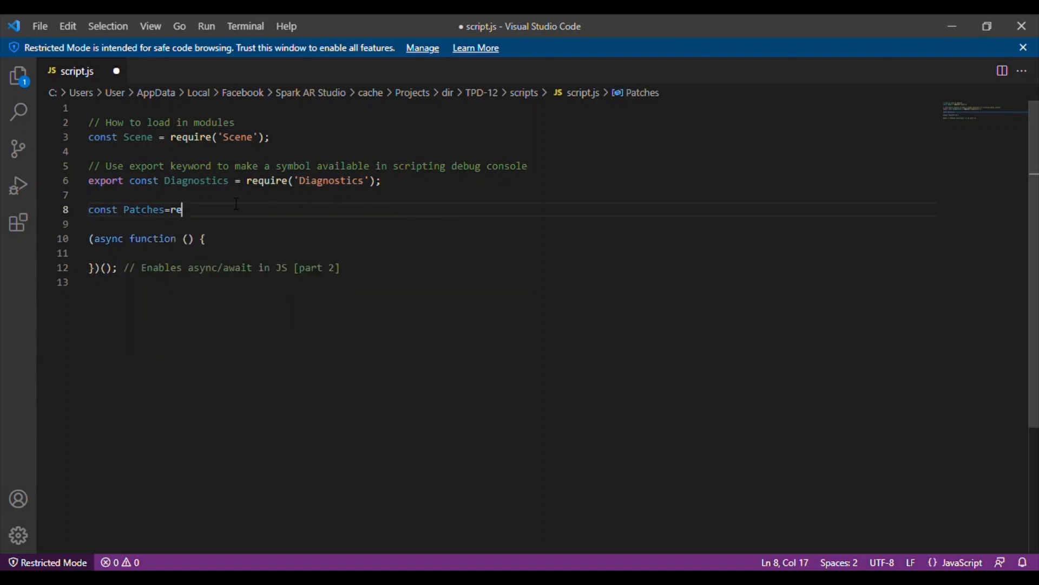
pyautogui.write('quire')
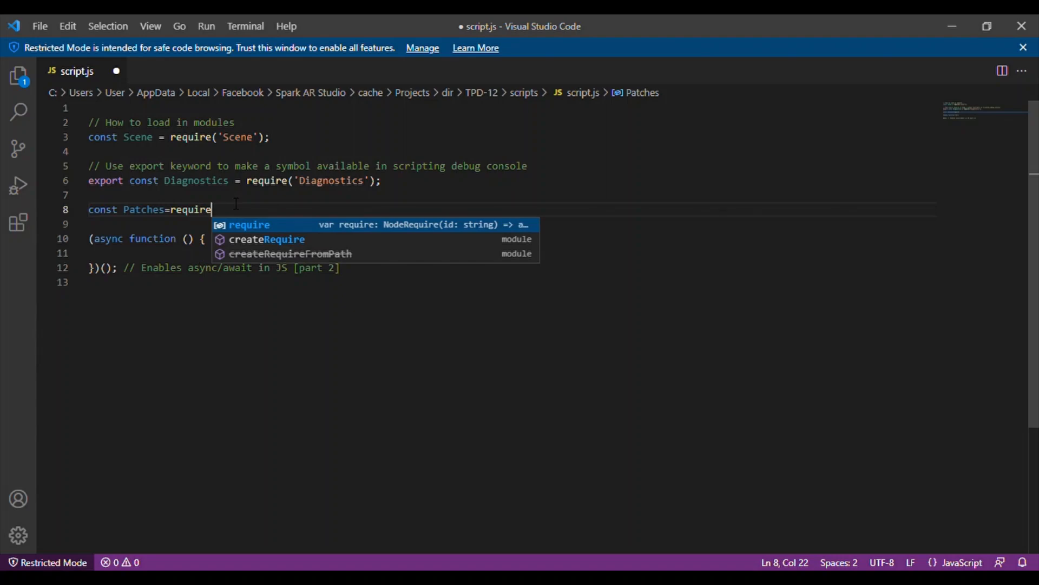
pyautogui.write("('Pat")
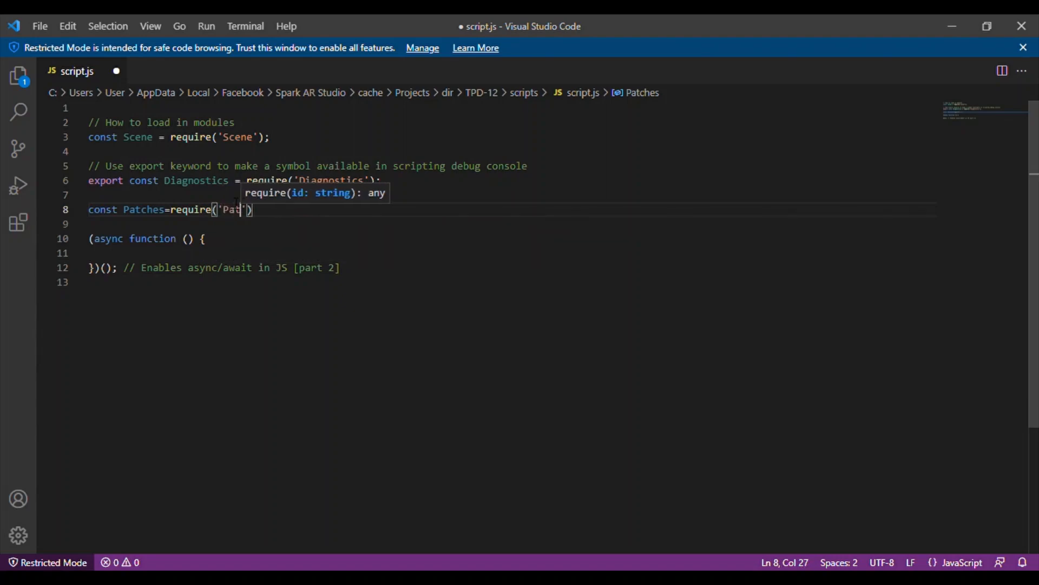
pyautogui.write("ches'")
pyautogui.press('Down')
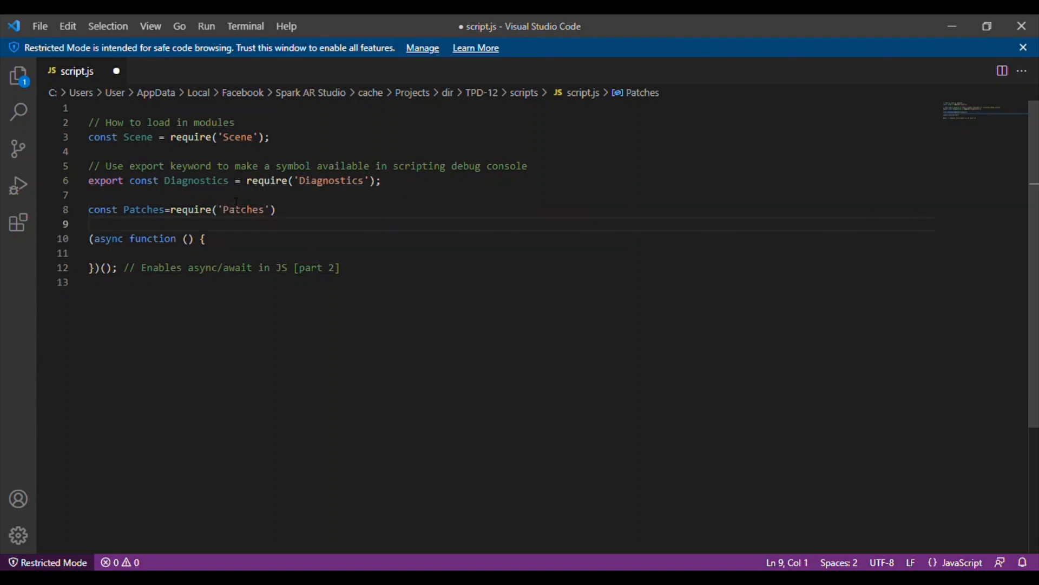
pyautogui.press('Up')
pyautogui.press('End')
pyautogui.write(';')
pyautogui.press('Return')
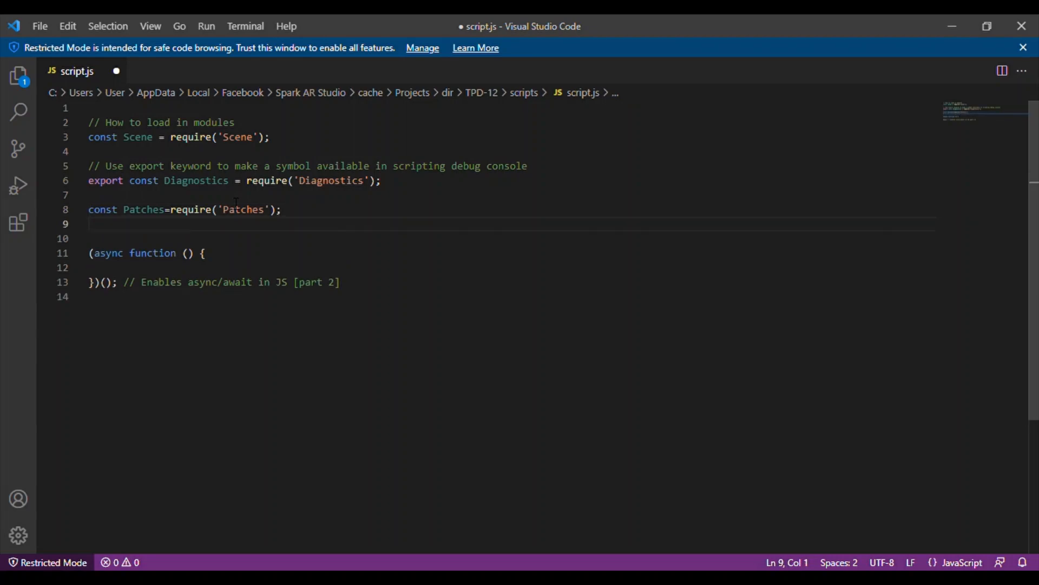
# Inside the async function, declare const placeHolder=await Scene.root.findFirst('scorePlaceHolder'); to fetch the score text object.
pyautogui.click(235, 267)
pyautogui.click(215, 252)
pyautogui.press('Return')
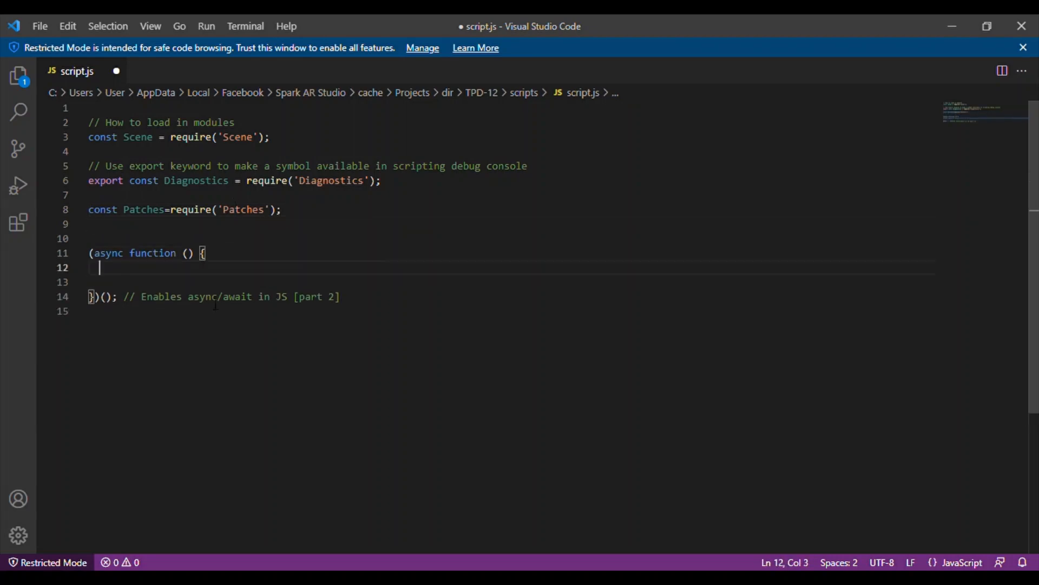
pyautogui.press('Return')
pyautogui.write('cons')
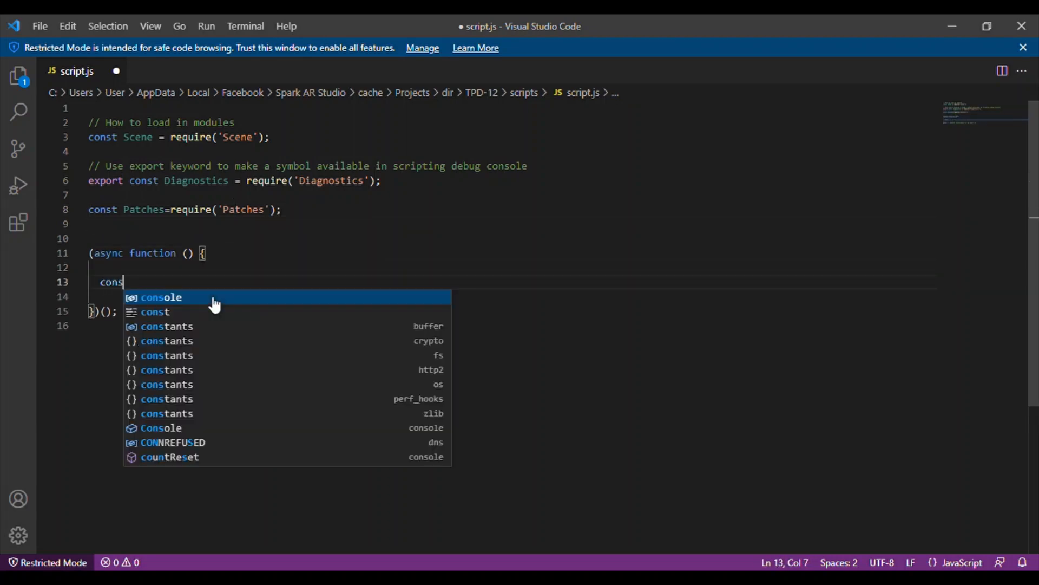
pyautogui.write('t placeHolder=')
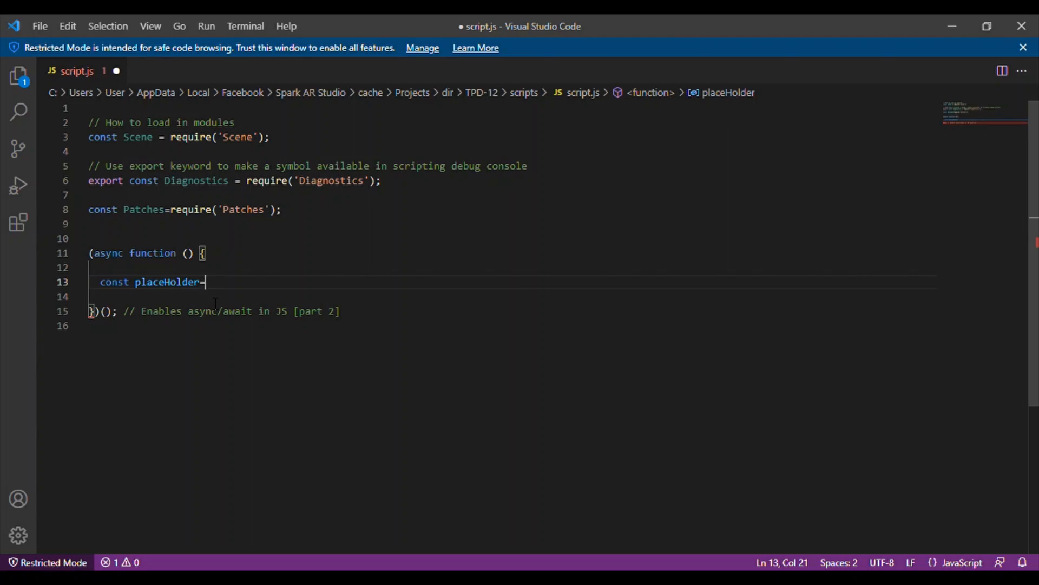
pyautogui.write('await')
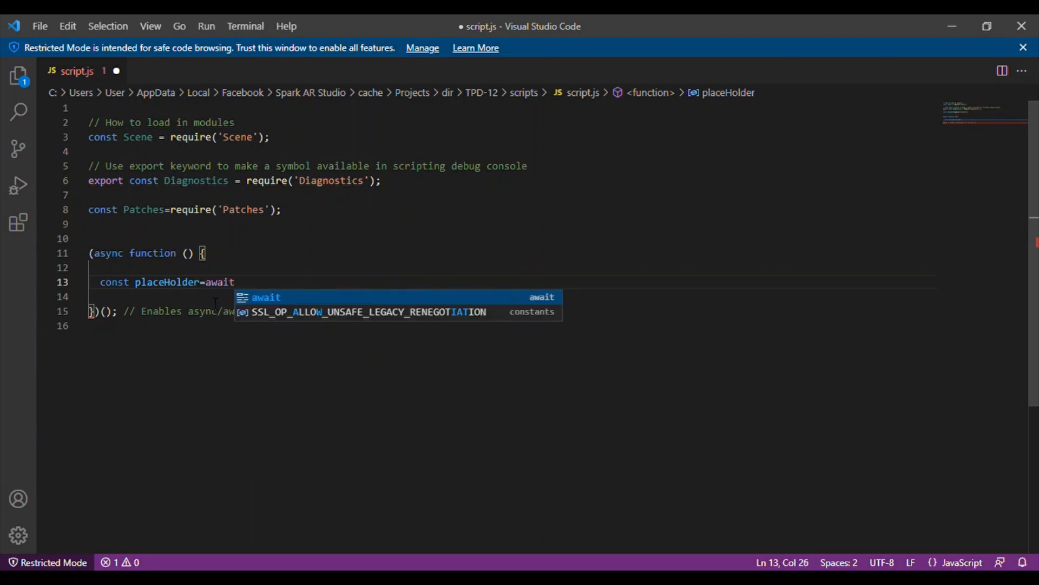
pyautogui.write(' Scene')
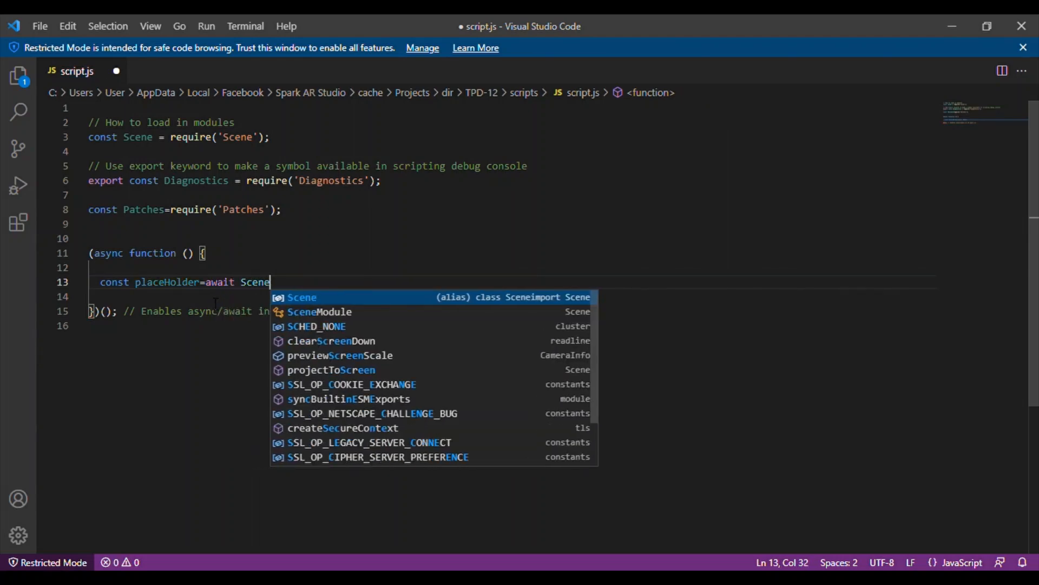
pyautogui.write('.root')
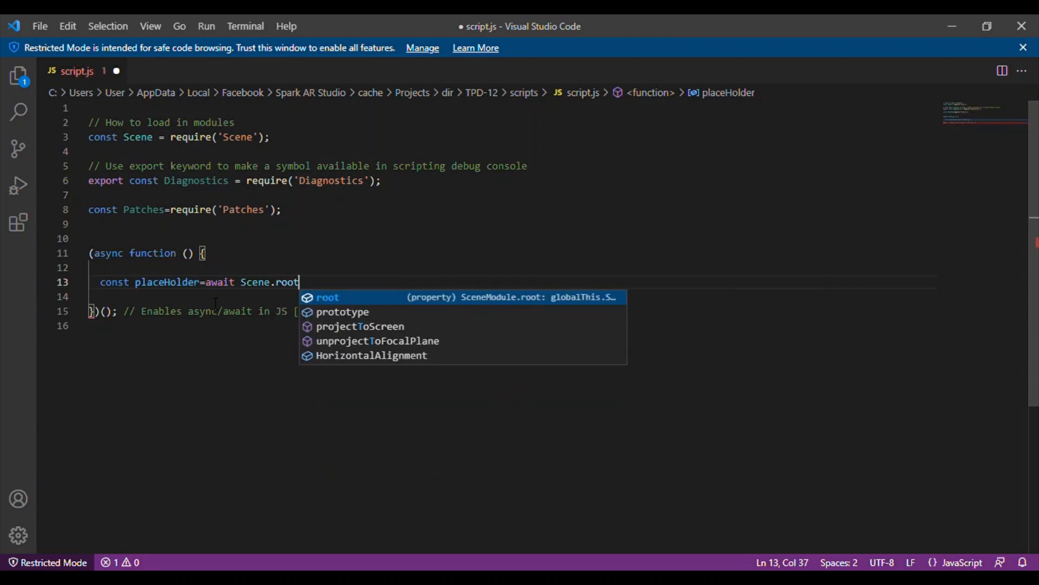
pyautogui.write('.fin')
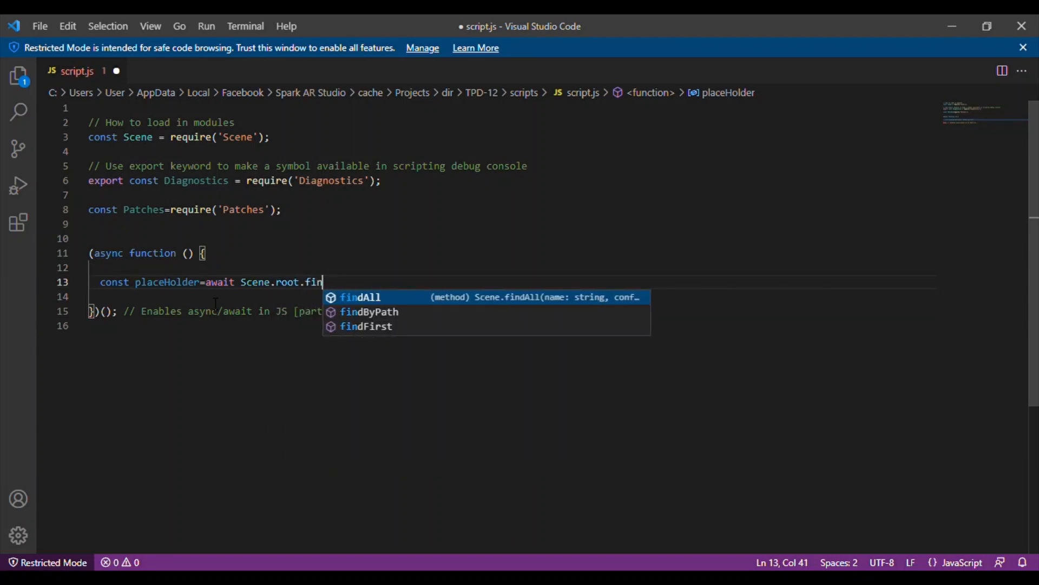
pyautogui.write('dFirst')
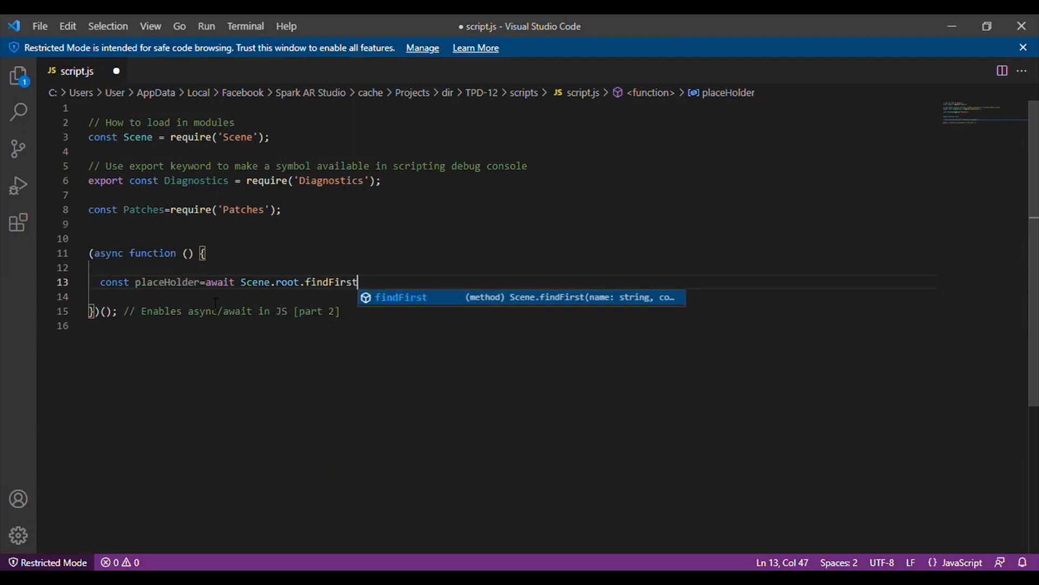
pyautogui.write("('")
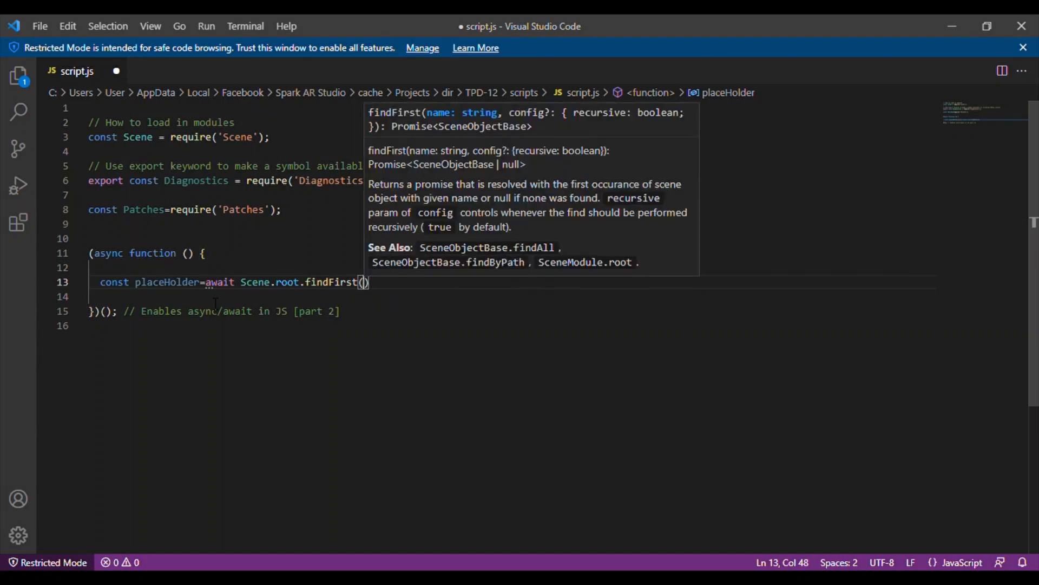
pyautogui.write('score')
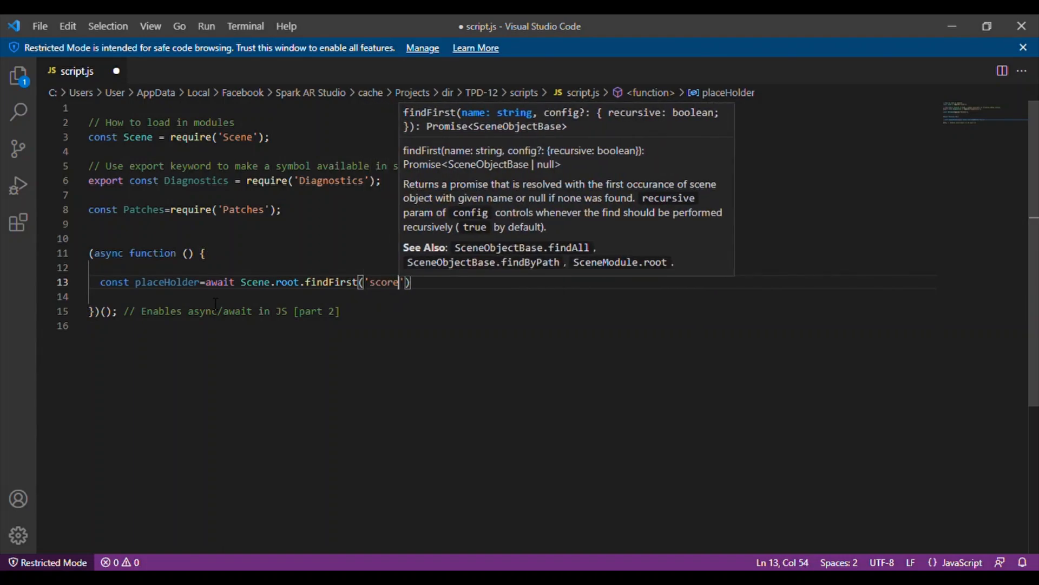
pyautogui.write('Plac')
pyautogui.write('eHolder')
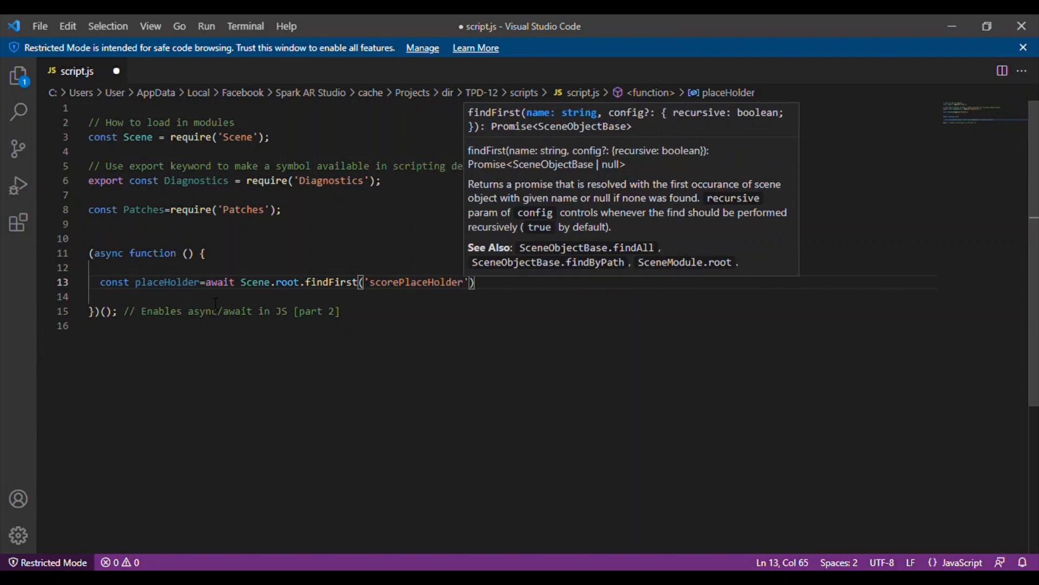
pyautogui.write("');")
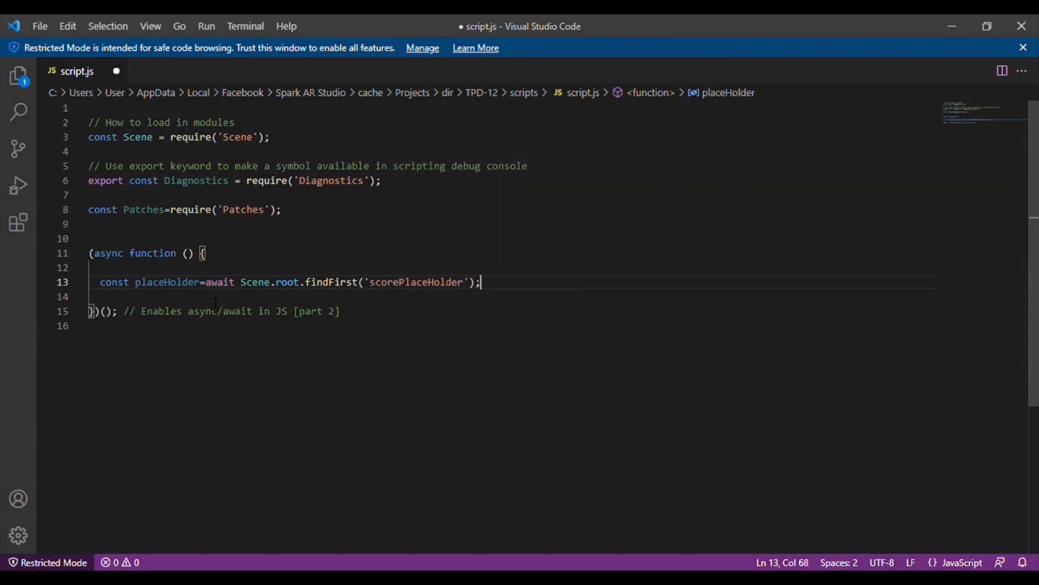
# Below the placeHolder line, declare const score= Patches.outputs.getScalar('score'); to read the score from the patches.
pyautogui.press('Return')
pyautogui.write('co')
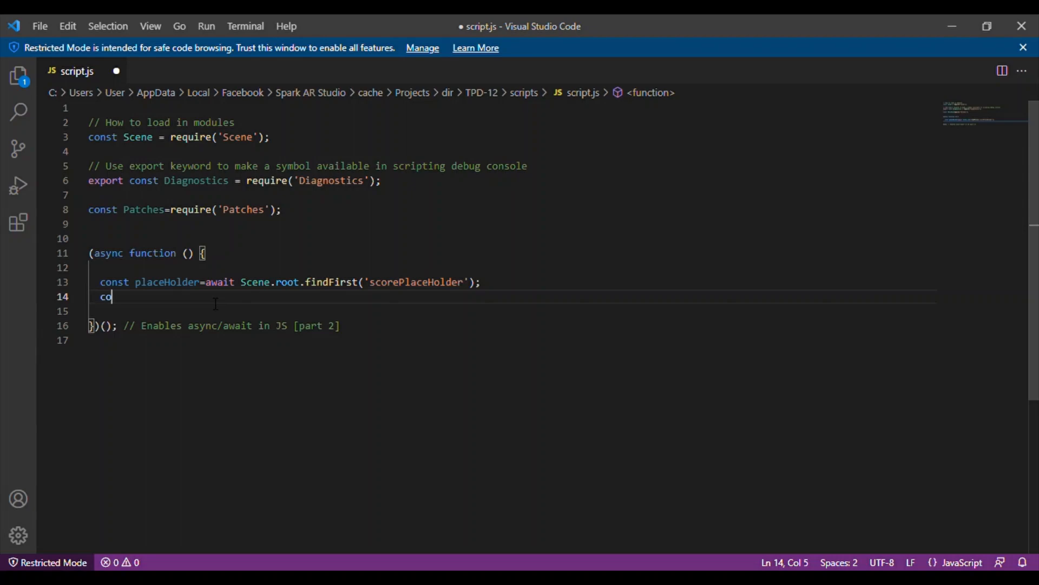
pyautogui.write('nst score=')
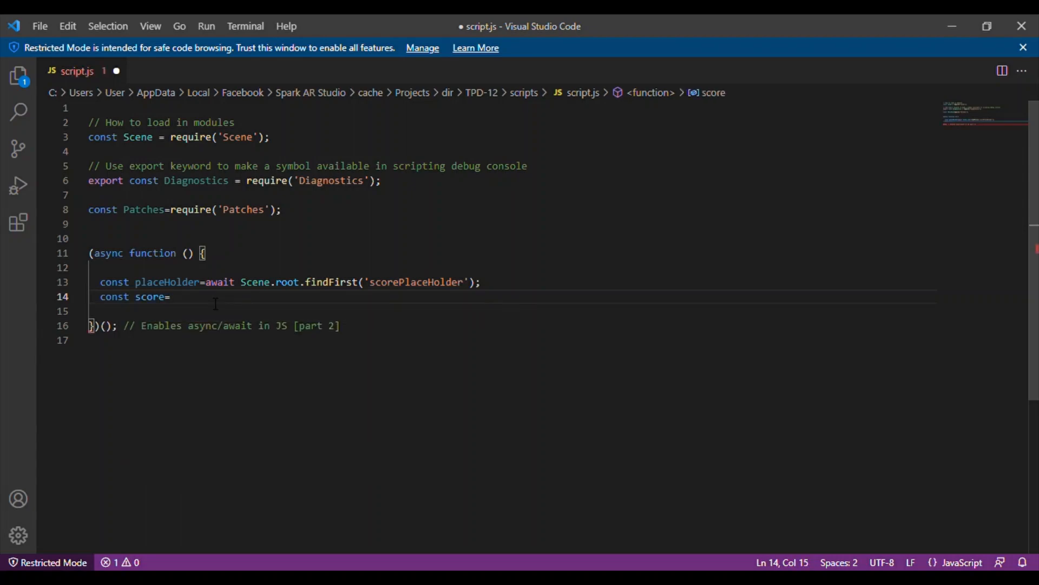
pyautogui.write(' Pat')
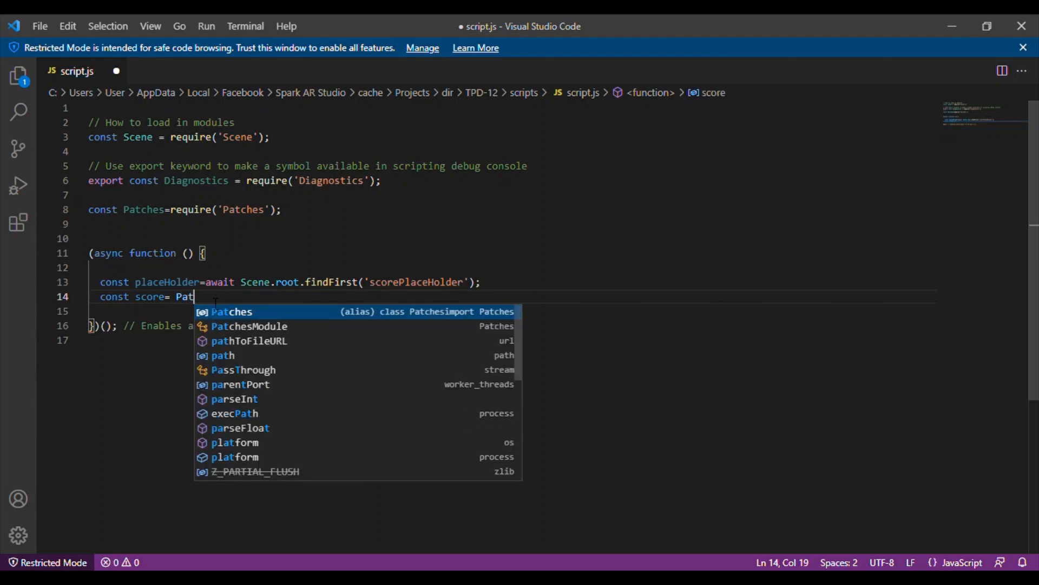
pyautogui.write('ches.')
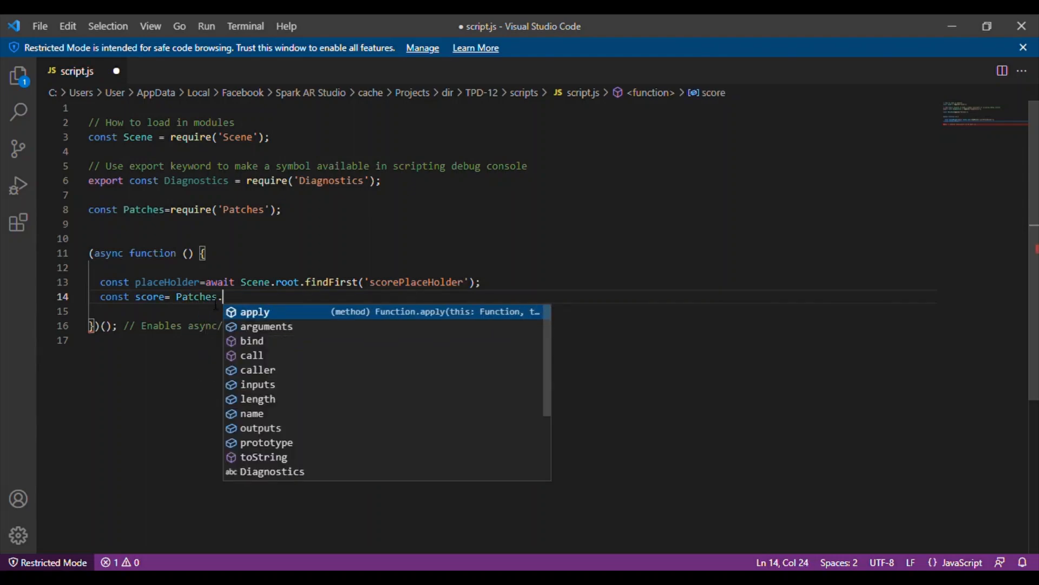
pyautogui.write('outputs')
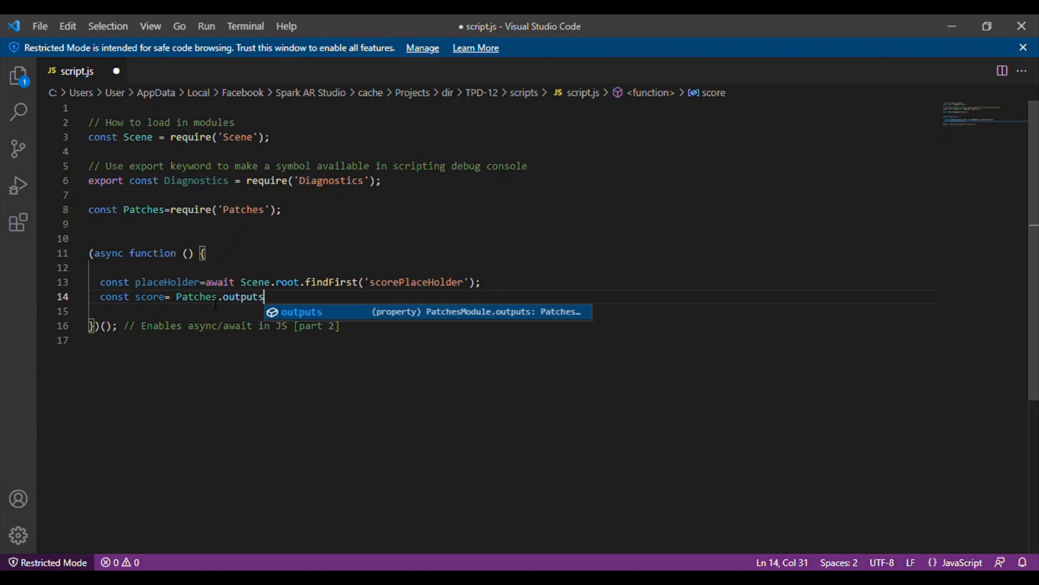
pyautogui.write('.get')
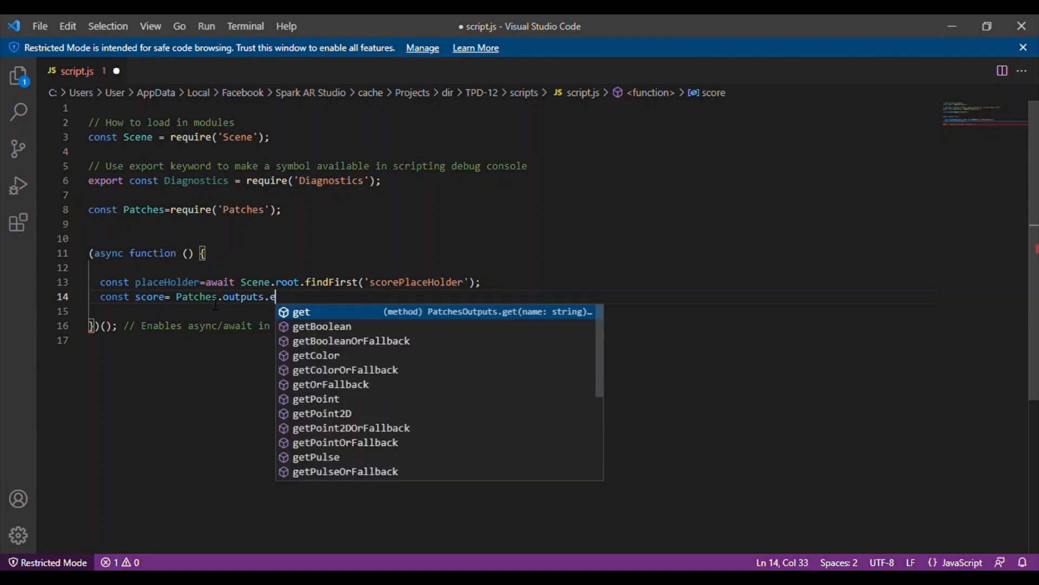
pyautogui.write('Scala')
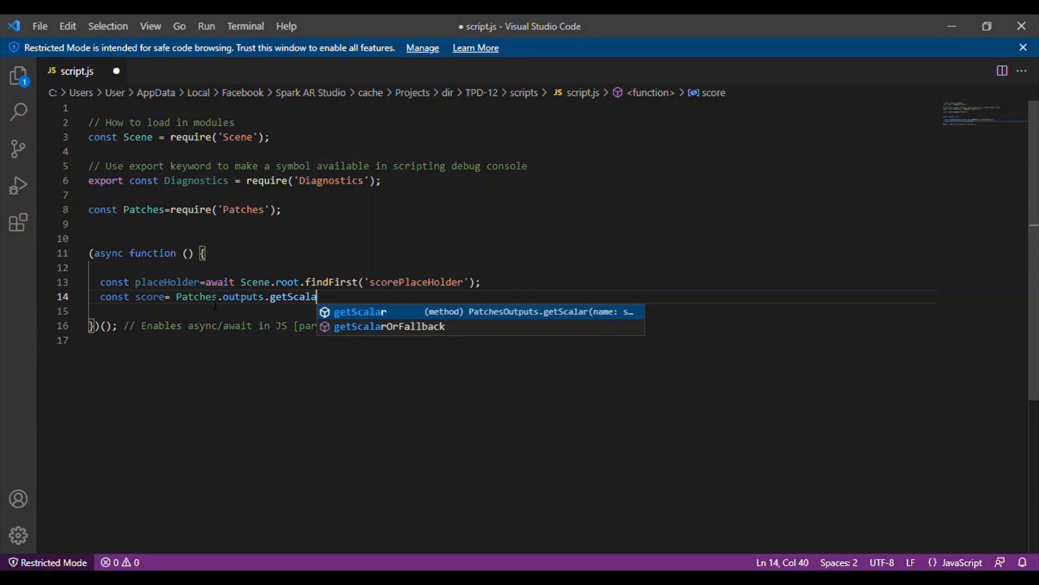
pyautogui.write("r('sc")
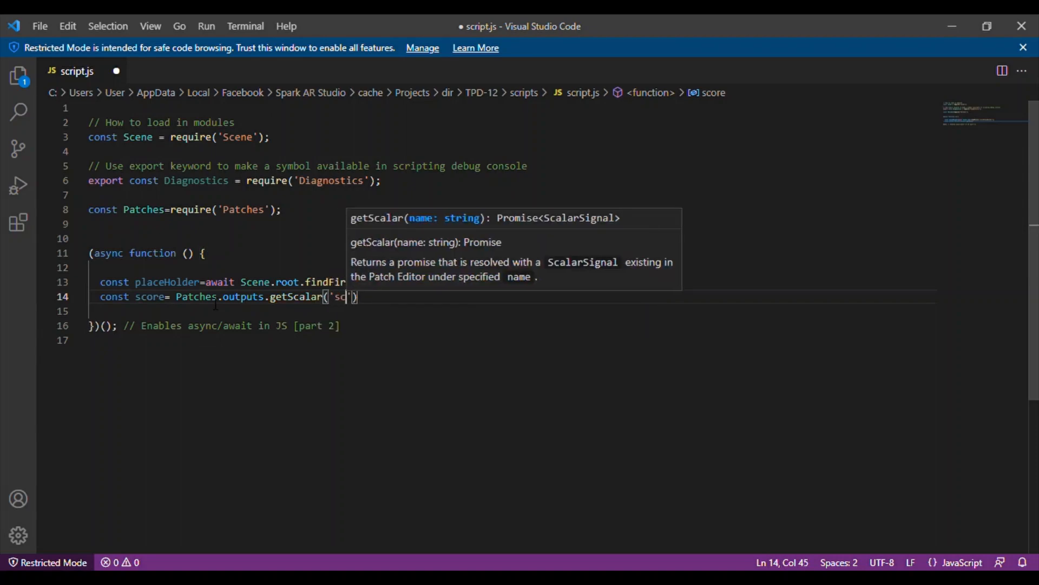
pyautogui.write("ore')")
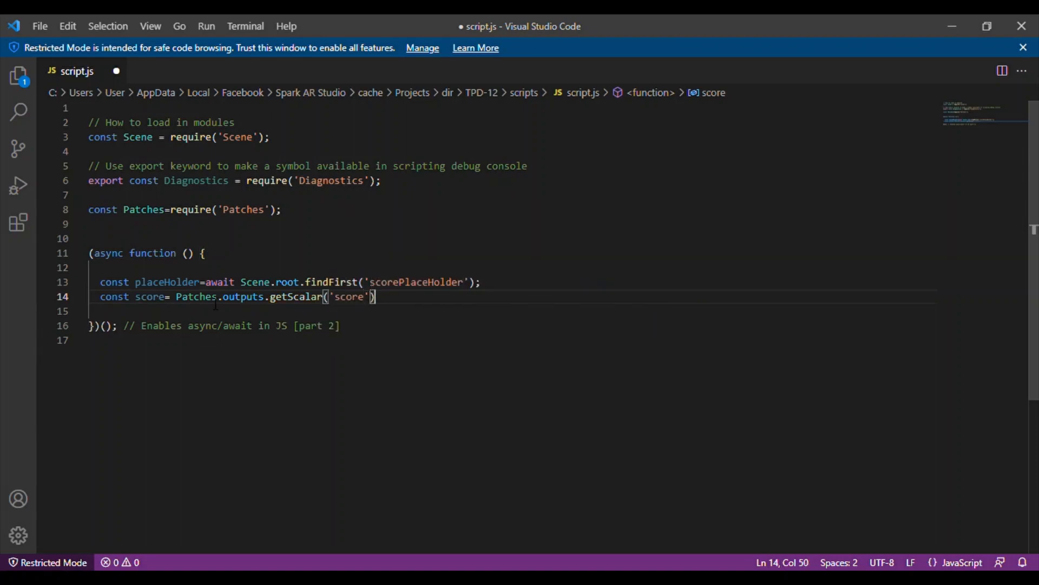
pyautogui.write(';')
# Below the score declaration, add the line placeHolder.text=(await score).toString(); and save script.js.
pyautogui.press('Return')
pyautogui.press('Return')
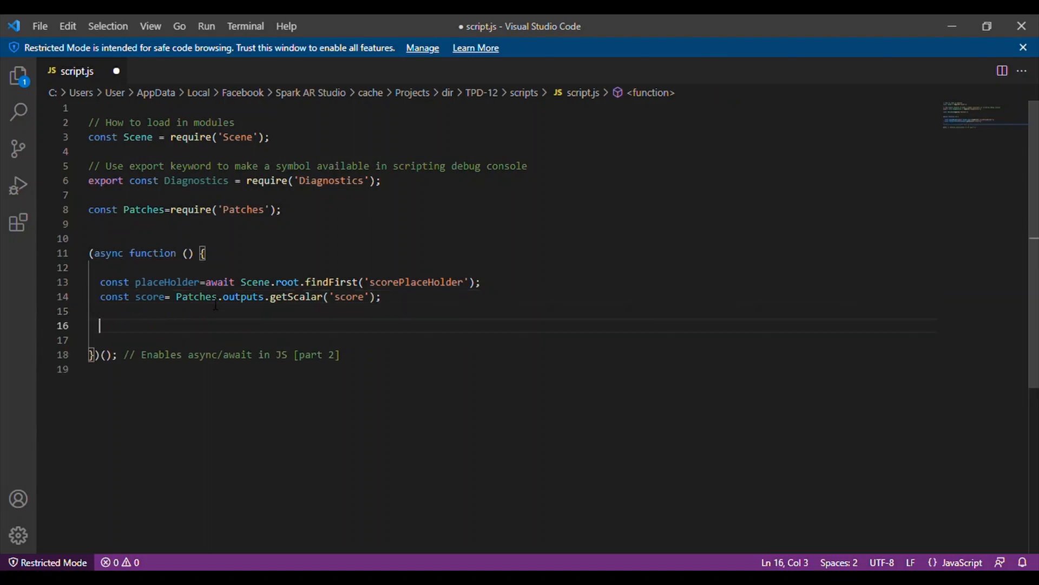
pyautogui.write('pla')
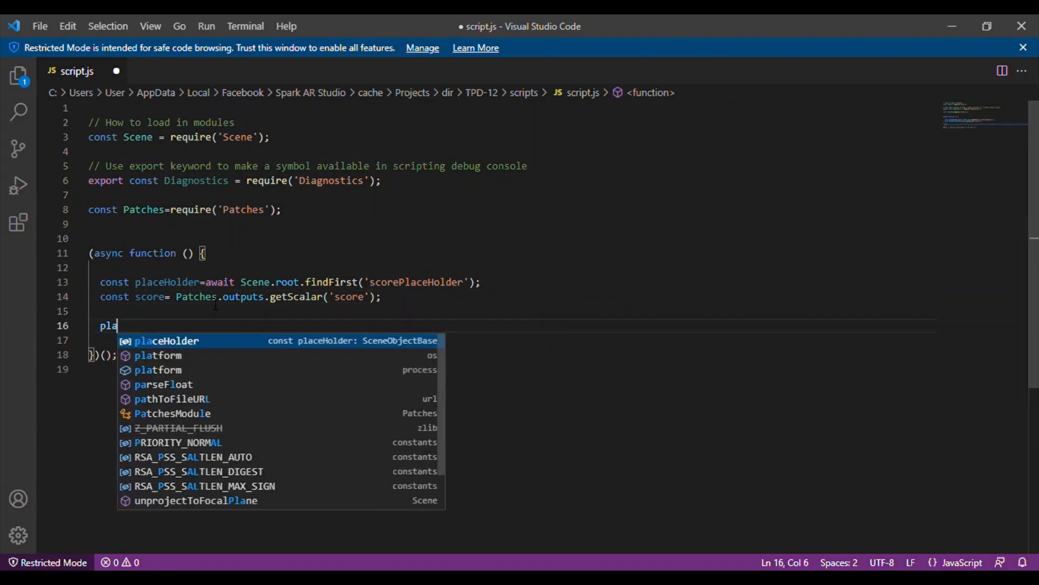
pyautogui.write('ceHolder')
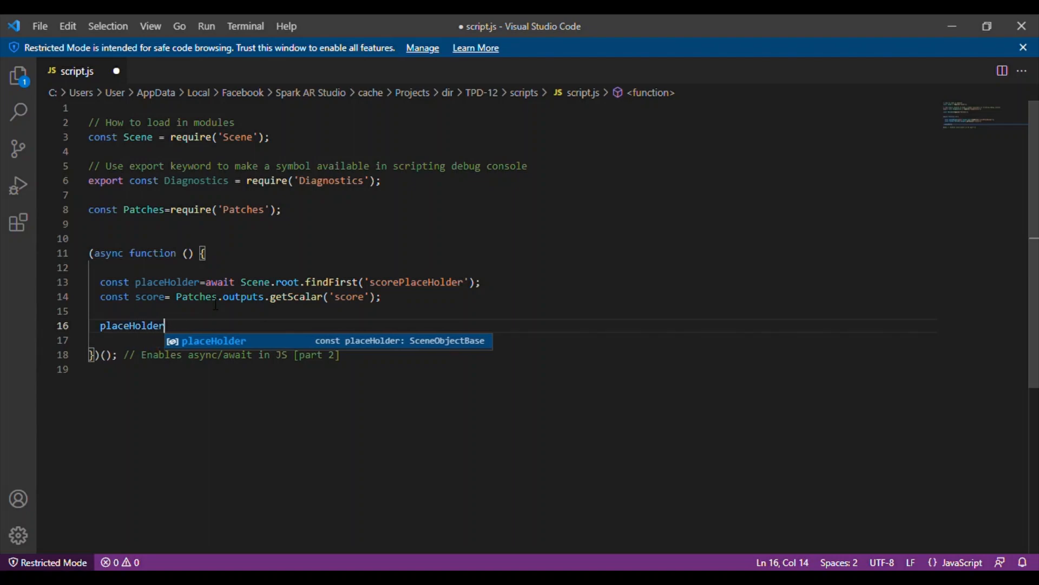
pyautogui.write('.')
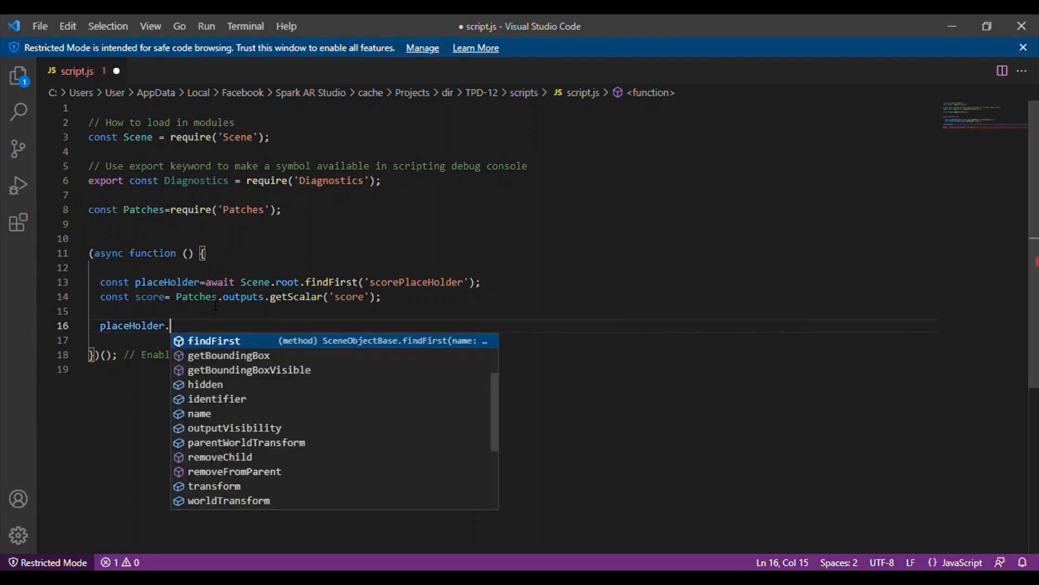
pyautogui.write('sc')
pyautogui.press('BackSpace')
pyautogui.press('BackSpace')
pyautogui.write('te')
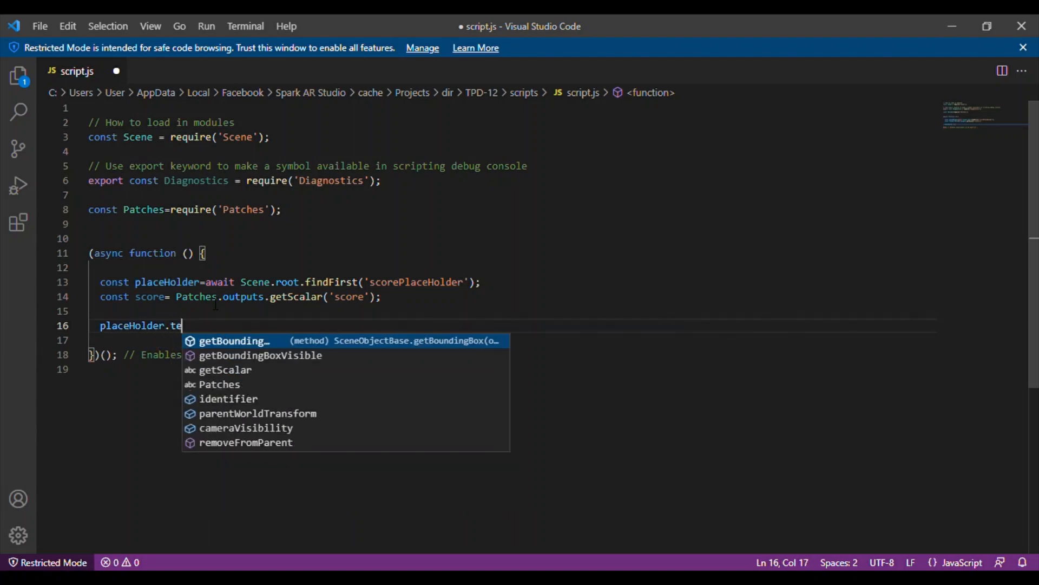
pyautogui.write('xt')
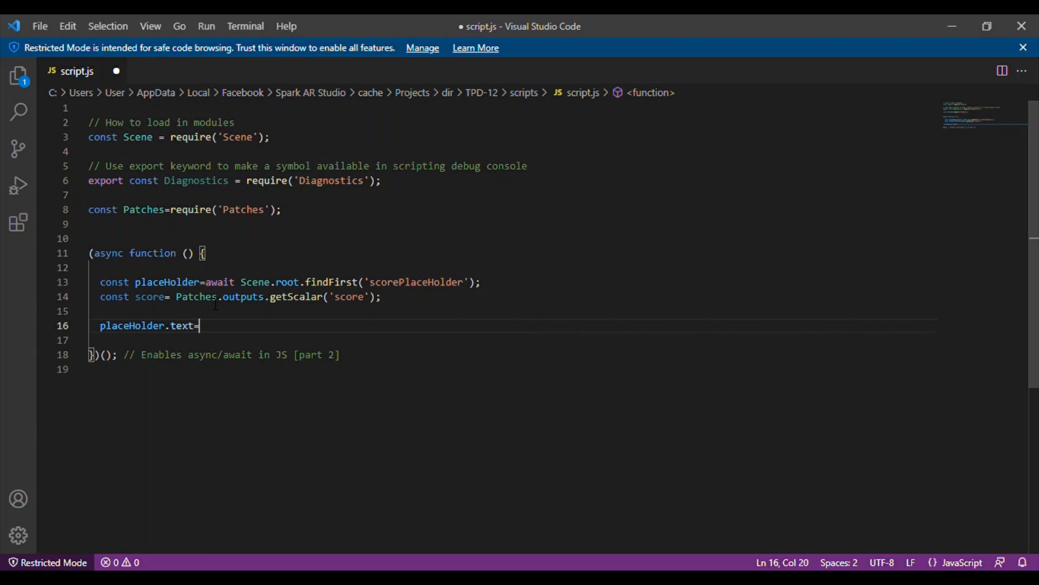
pyautogui.write('=(await')
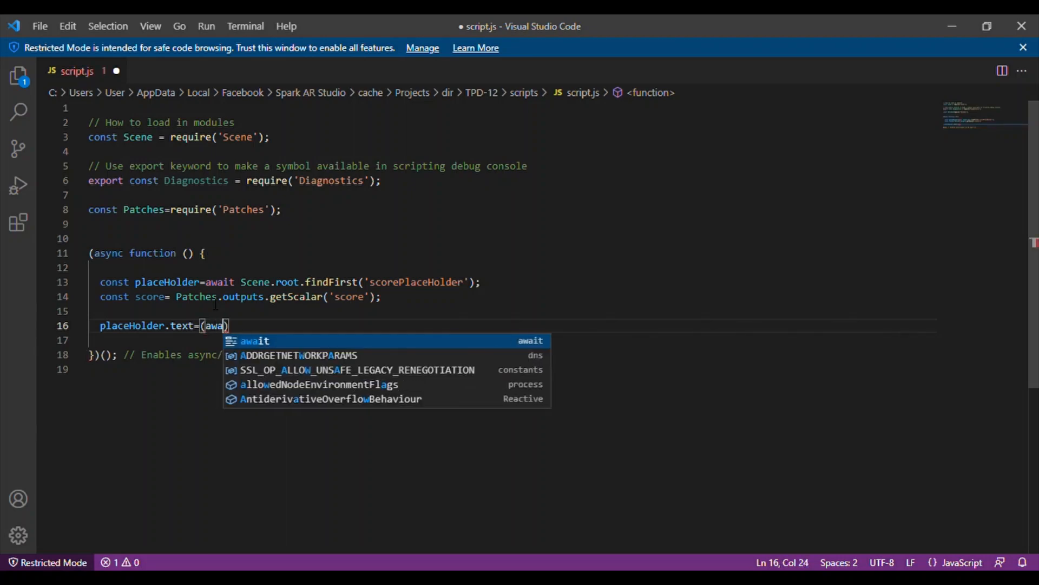
pyautogui.write(' s')
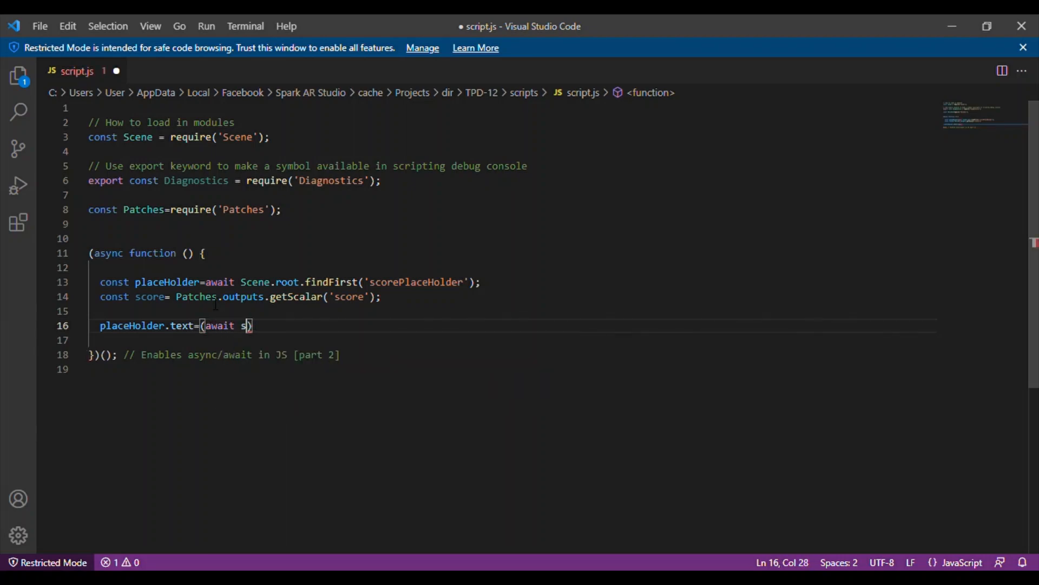
pyautogui.press('BackSpace')
pyautogui.write('Scor')
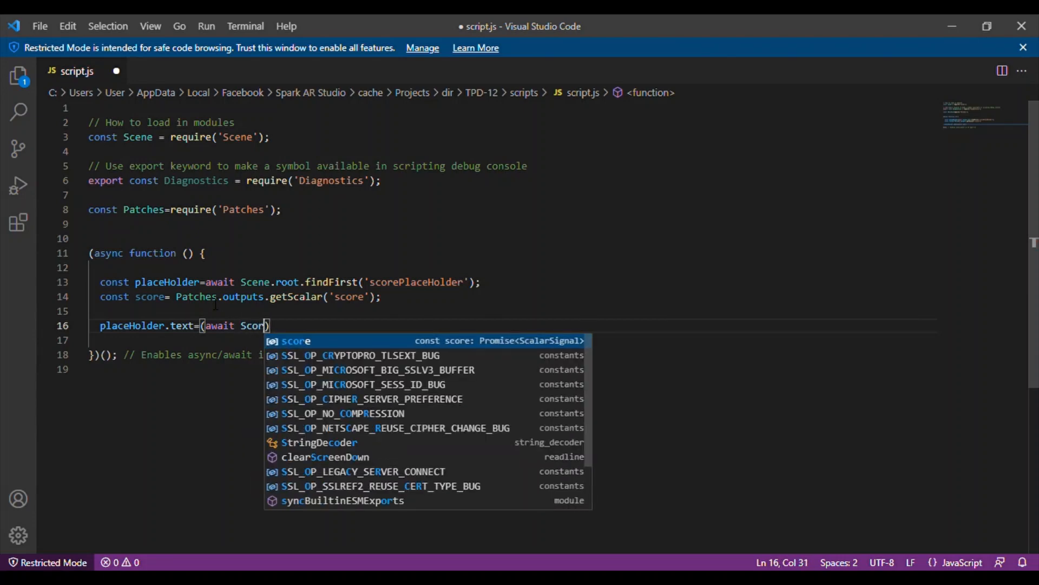
pyautogui.press('BackSpace')
pyautogui.press('BackSpace')
pyautogui.press('BackSpace')
pyautogui.press('BackSpace')
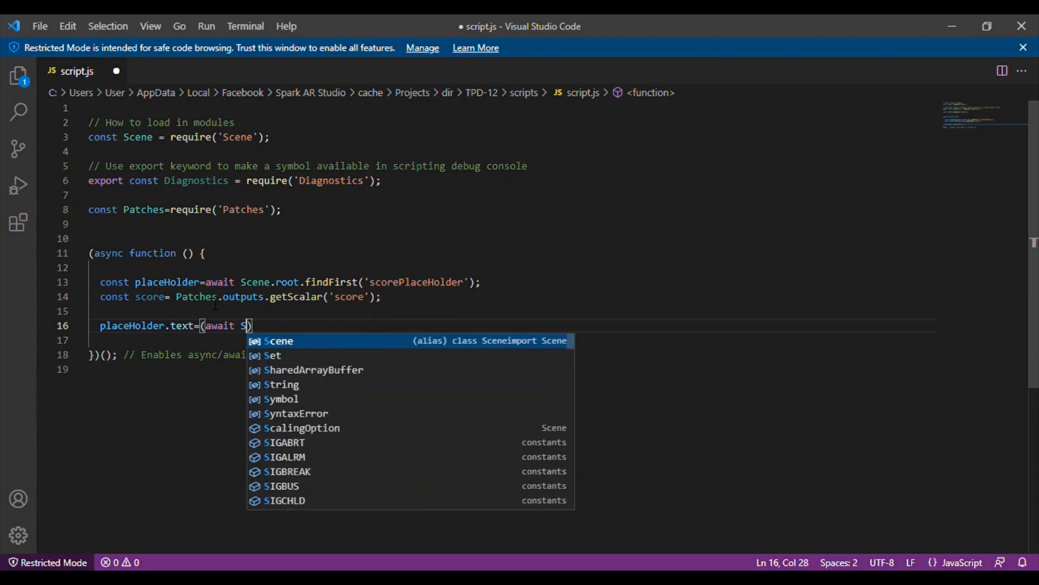
pyautogui.write('score)')
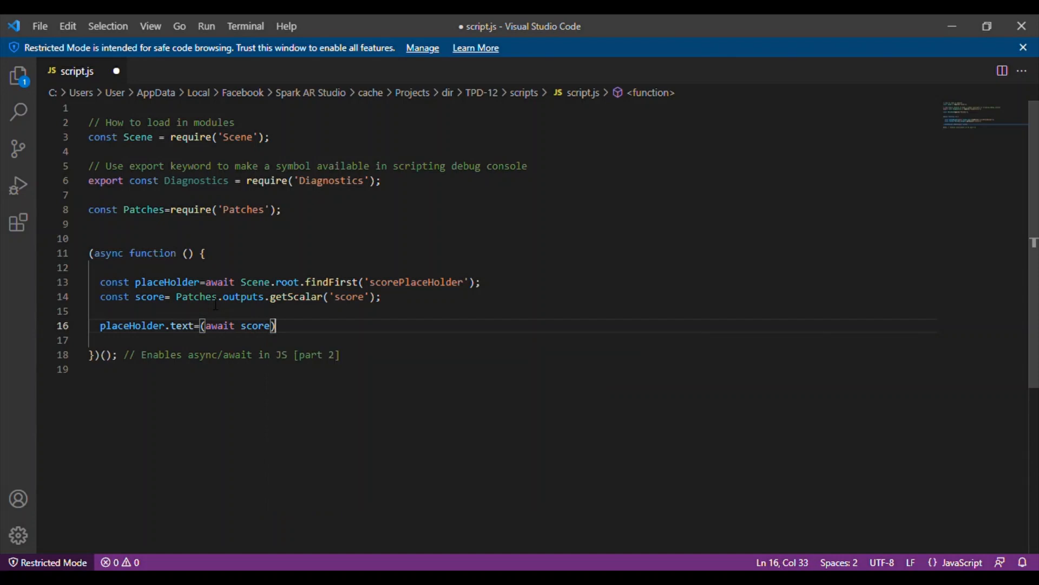
pyautogui.write('.t')
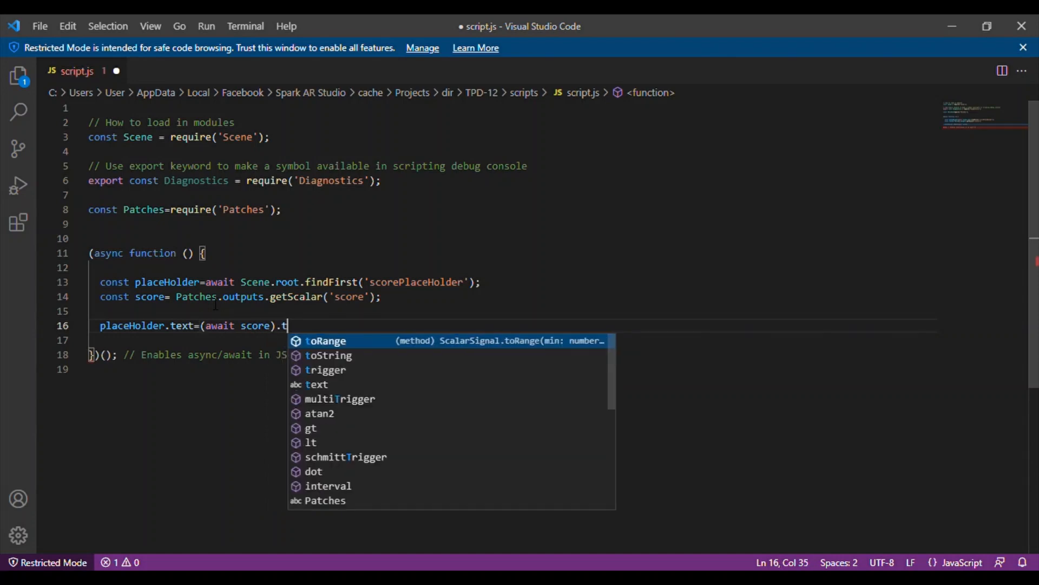
pyautogui.write('oString')
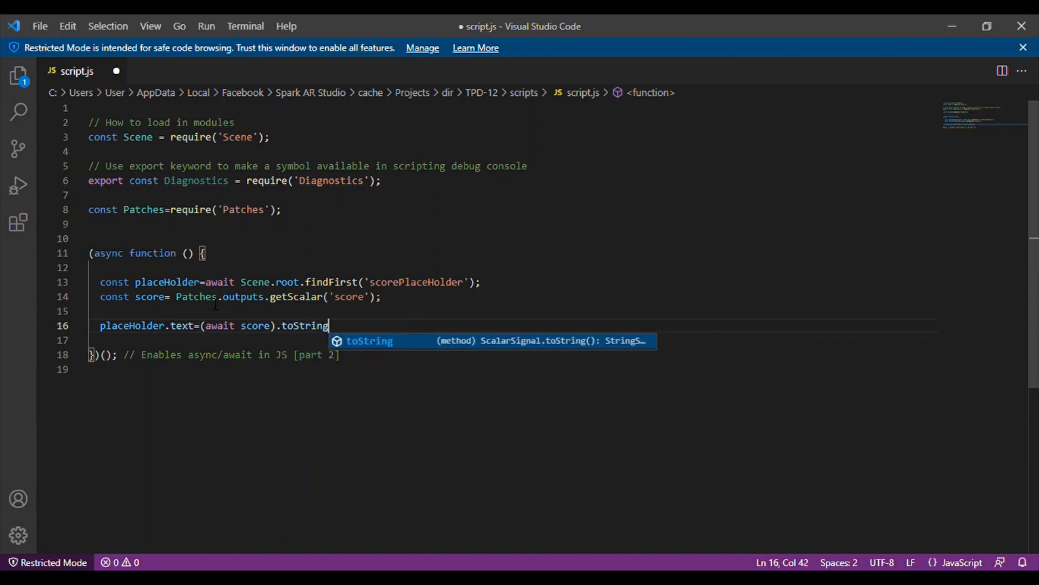
pyautogui.write('(')
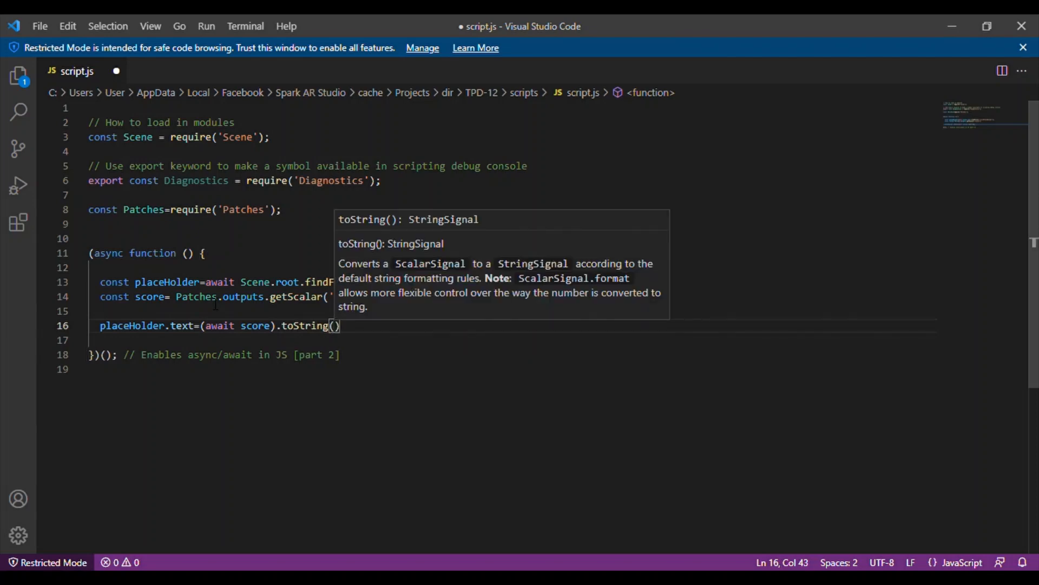
pyautogui.write(')')
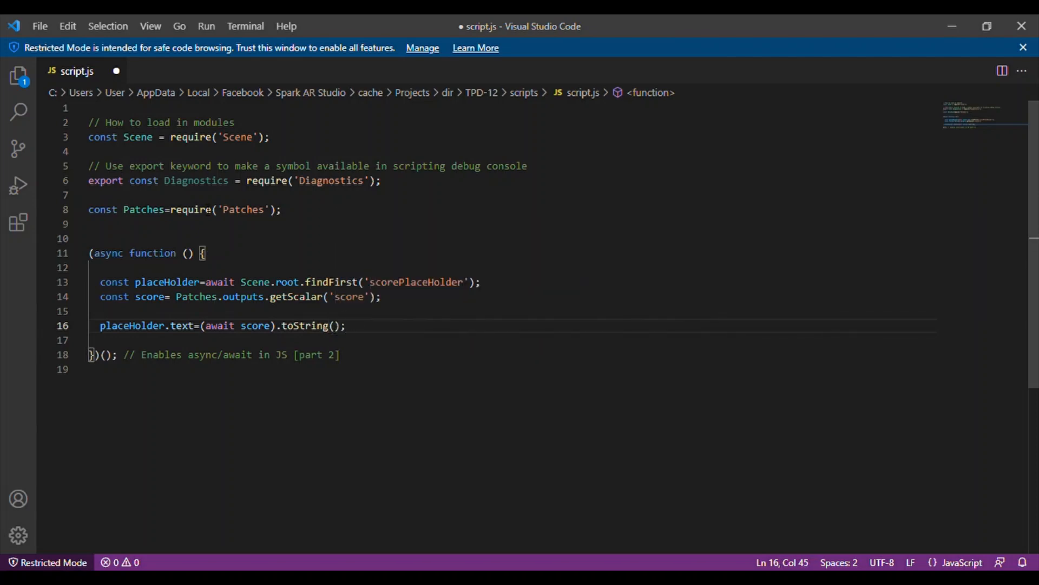
pyautogui.click(244, 227)
pyautogui.hotkey('ctrl', 's')
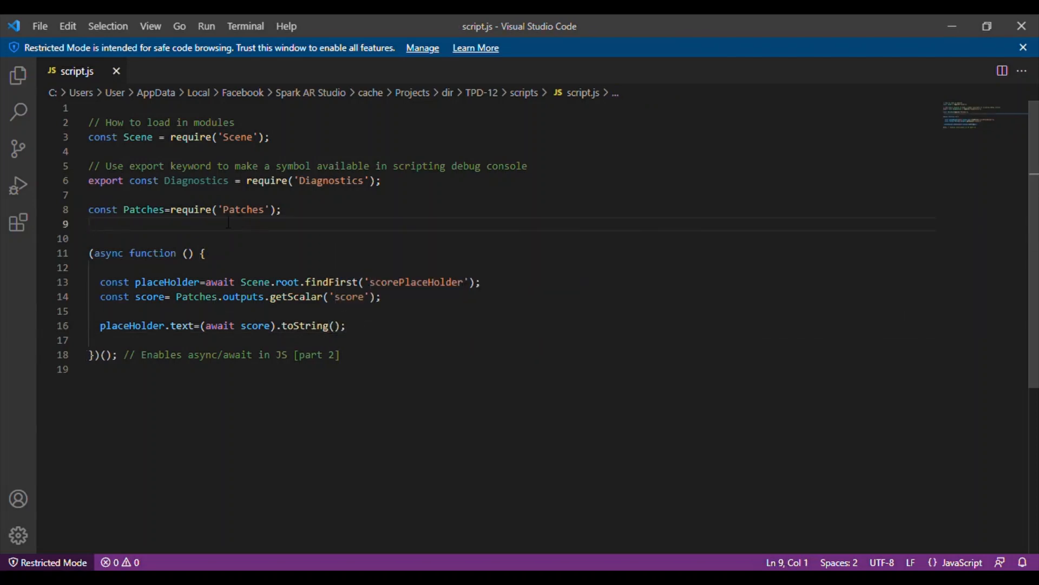
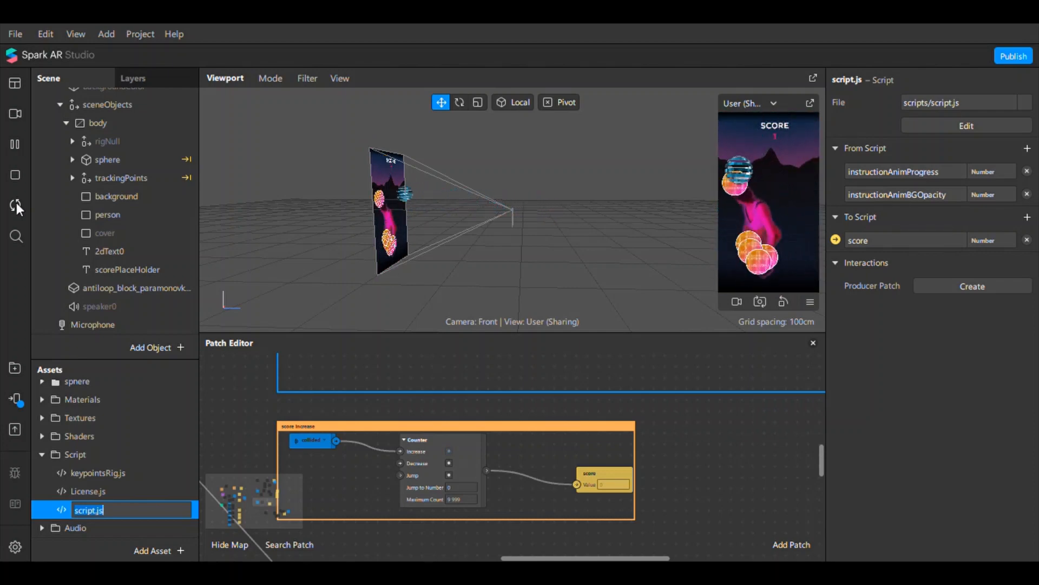
# Switch to Spark AR Studio, restart the effect to test the score text, and pause the preview video.
pyautogui.click(17, 204)
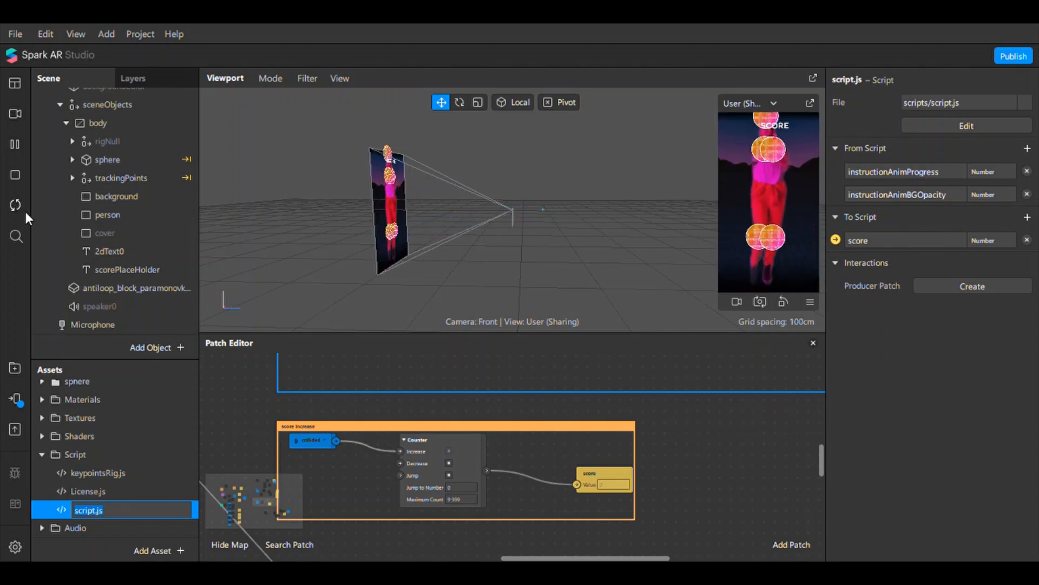
pyautogui.click(14, 145)
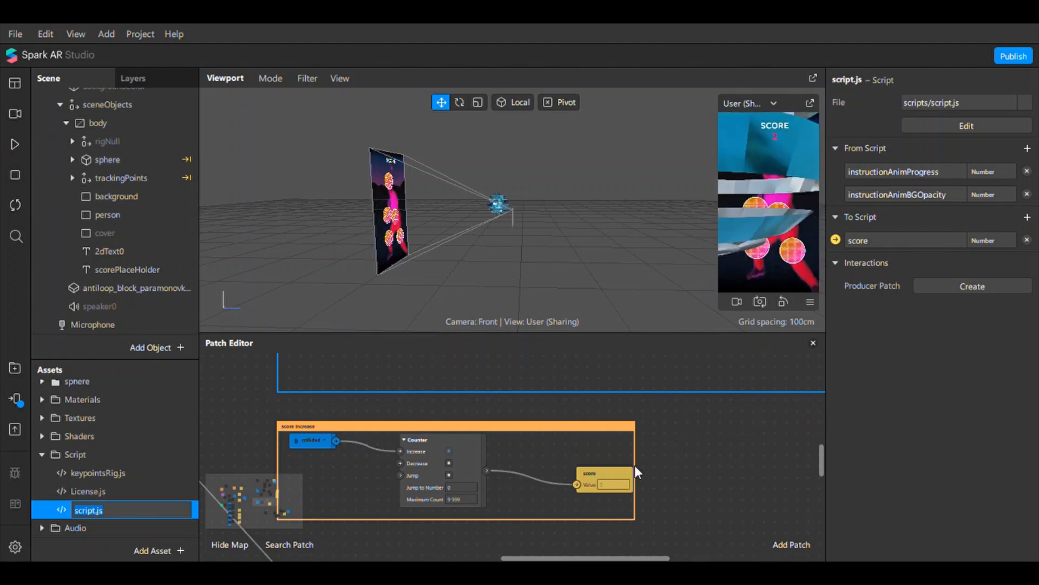
# Bring up an empty area of the patch graph and make the cover rectangle visible.
pyautogui.moveTo(265, 502); pyautogui.dragTo(229, 482)
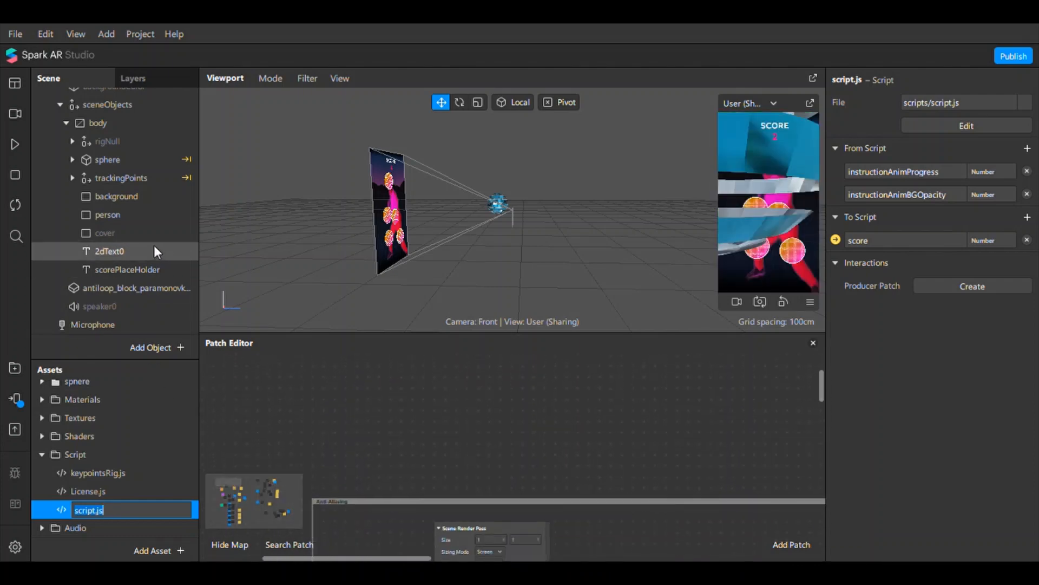
pyautogui.click(143, 233)
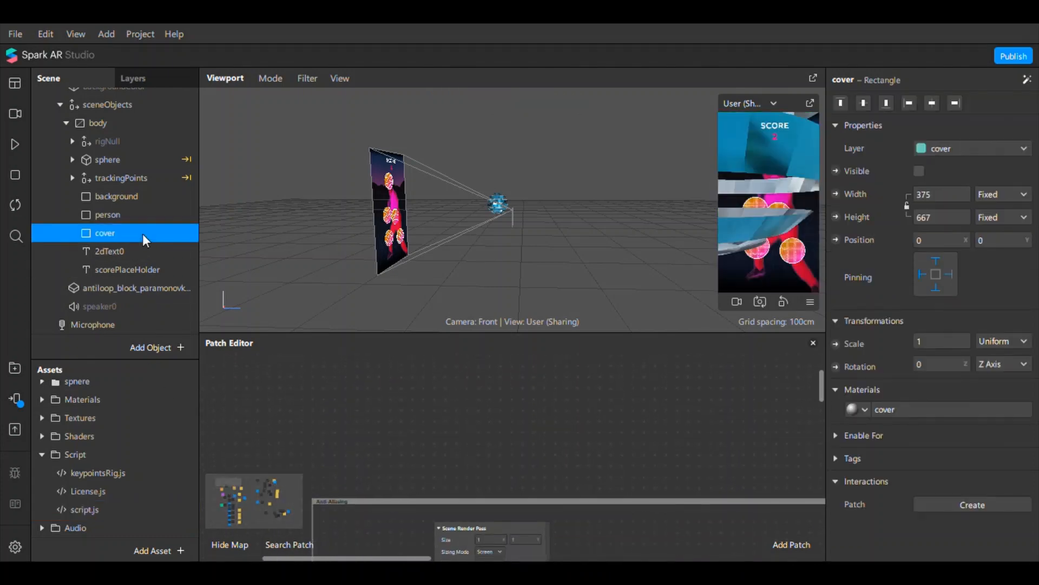
pyautogui.click(919, 171)
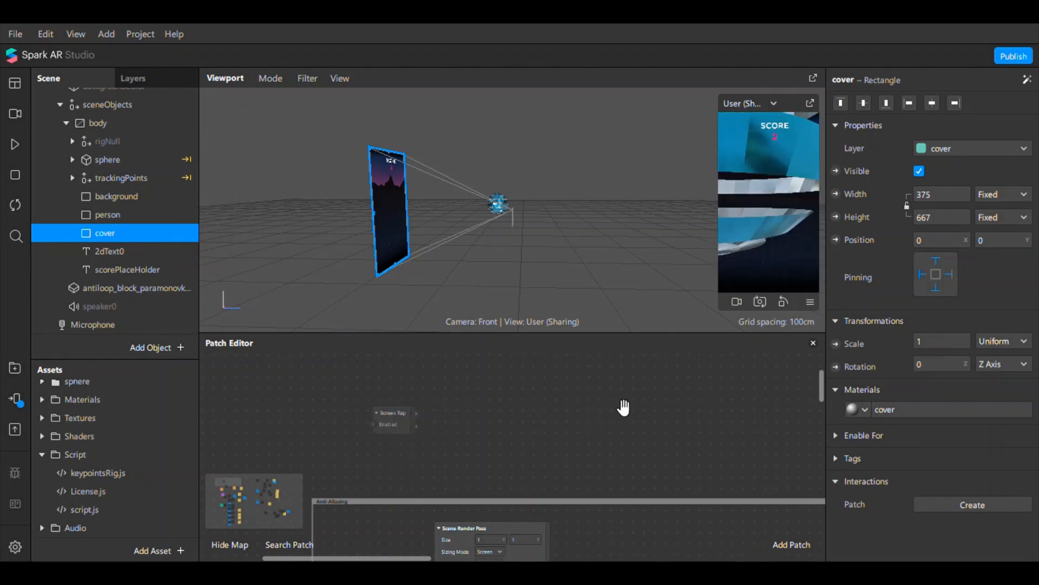
# Add a Screen Tap patch and a Runtime patch to the empty graph area, placing Runtime beneath Screen Tap.
pyautogui.moveTo(397, 432); pyautogui.dragTo(353, 416)
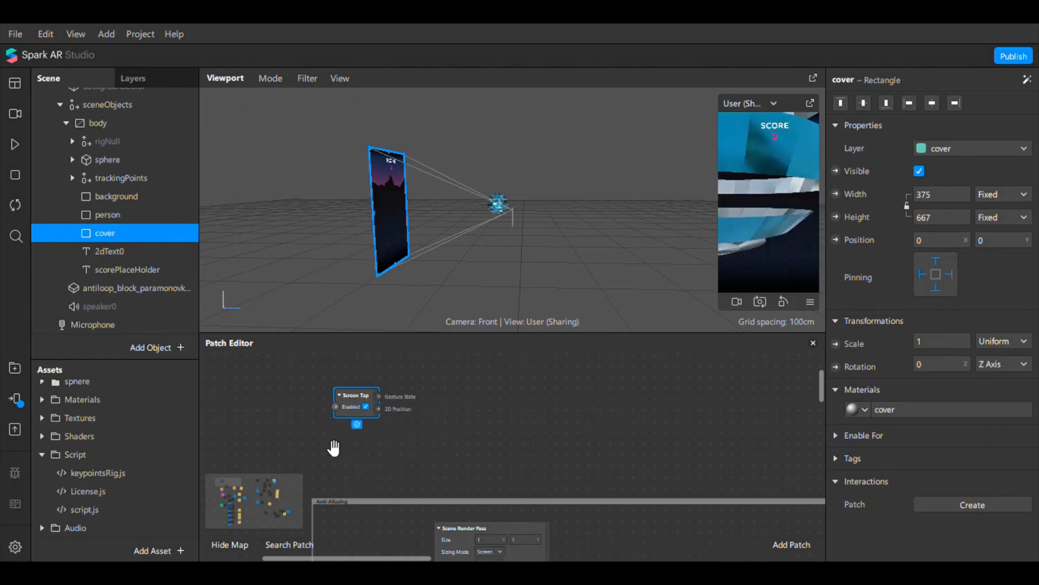
pyautogui.doubleClick(334, 448)
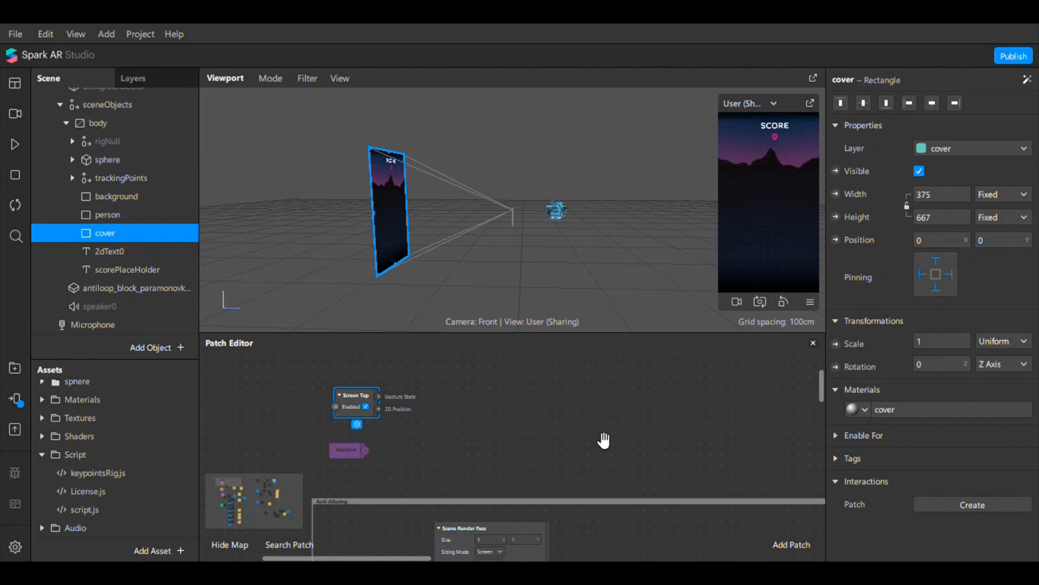
pyautogui.moveTo(360, 457); pyautogui.dragTo(370, 466)
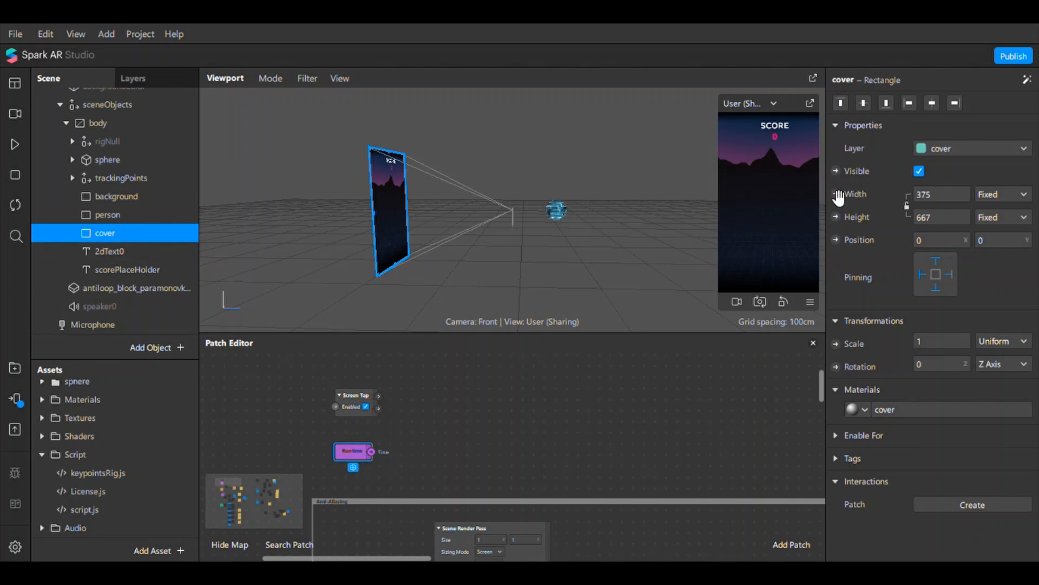
# Create a patch for the cover's Visible property and drive it from Screen Tap's Gesture State through a Switch's Turn On input.
pyautogui.click(838, 172)
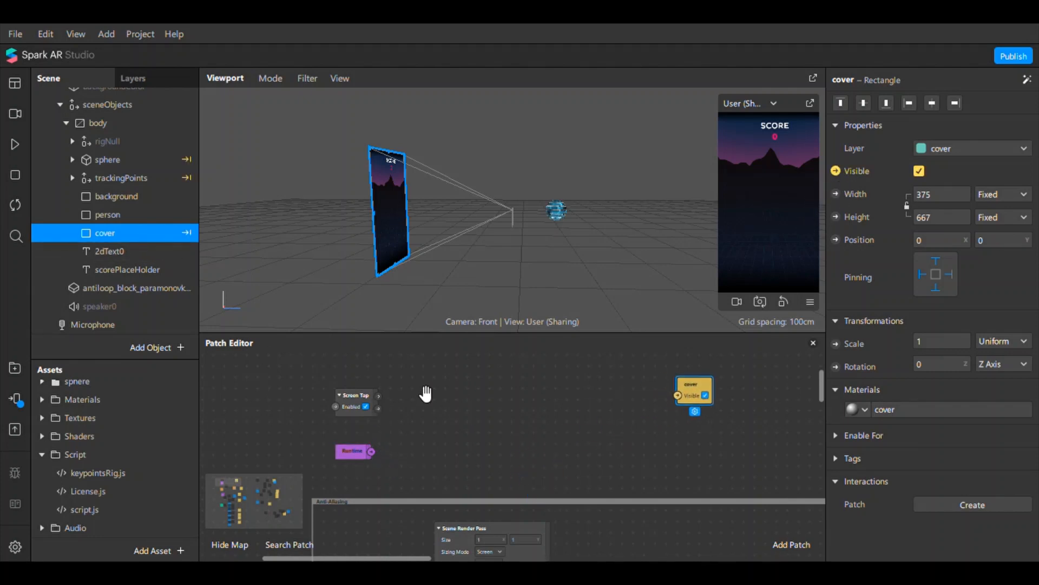
pyautogui.moveTo(378, 397); pyautogui.dragTo(679, 396)
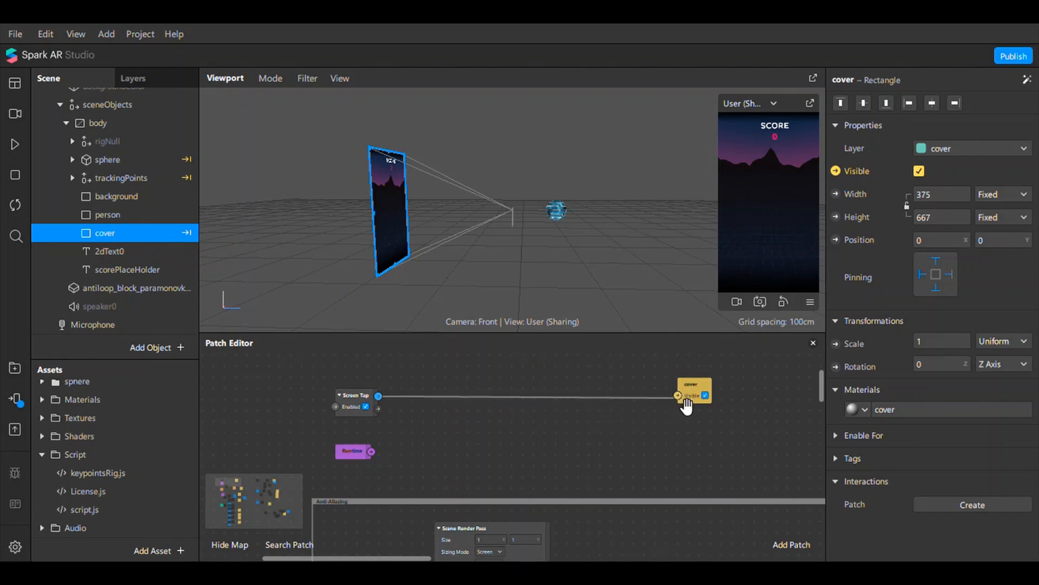
pyautogui.moveTo(704, 392); pyautogui.dragTo(747, 370)
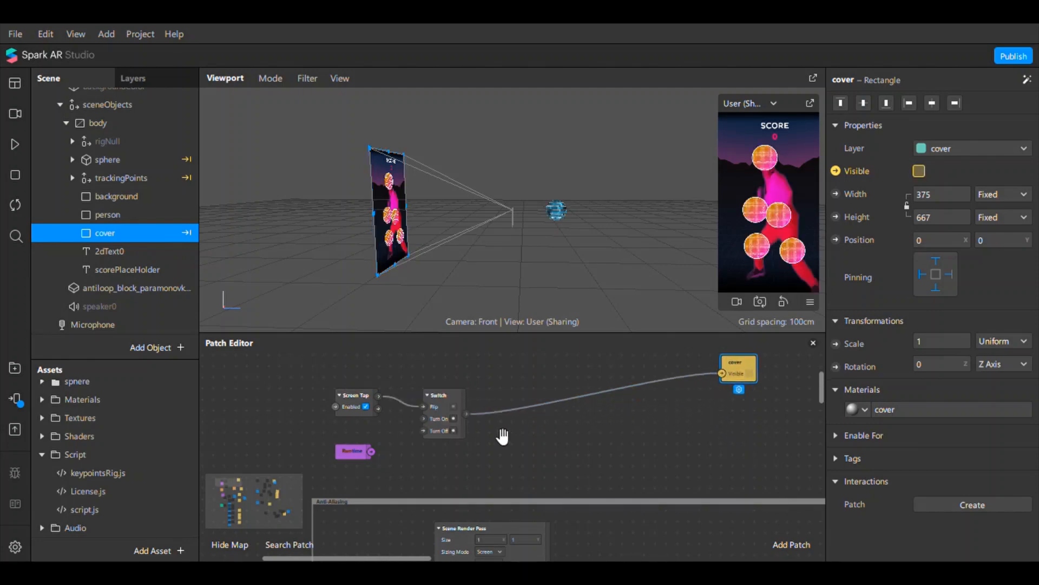
pyautogui.moveTo(449, 427); pyautogui.dragTo(492, 396)
# Feed Runtime through a Greater Than patch with second input 1 and a Pulse into the Switch's Turn Off, and resume the preview.
pyautogui.moveTo(372, 451); pyautogui.dragTo(419, 483)
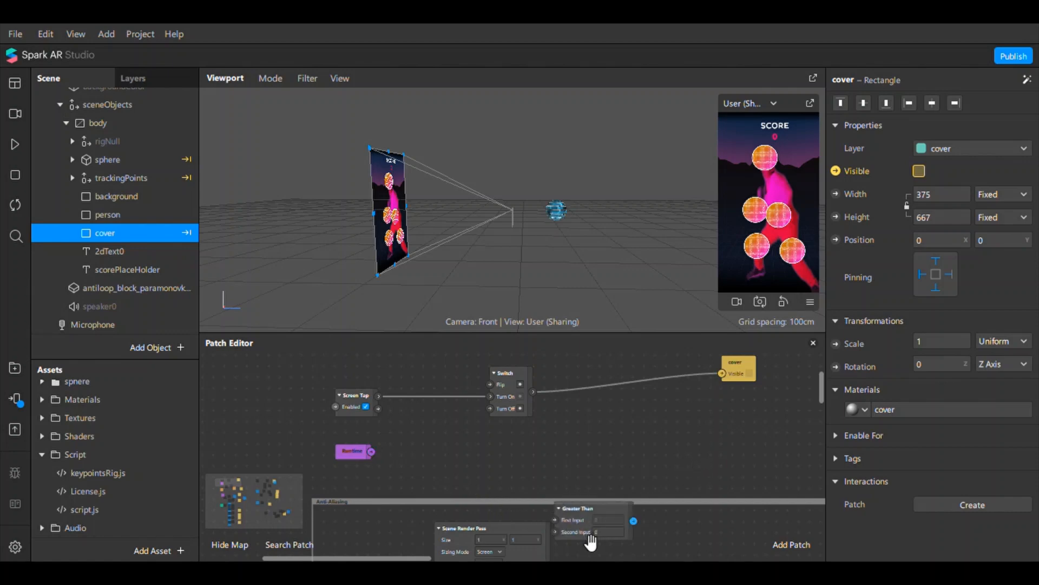
pyautogui.moveTo(590, 541); pyautogui.dragTo(500, 497)
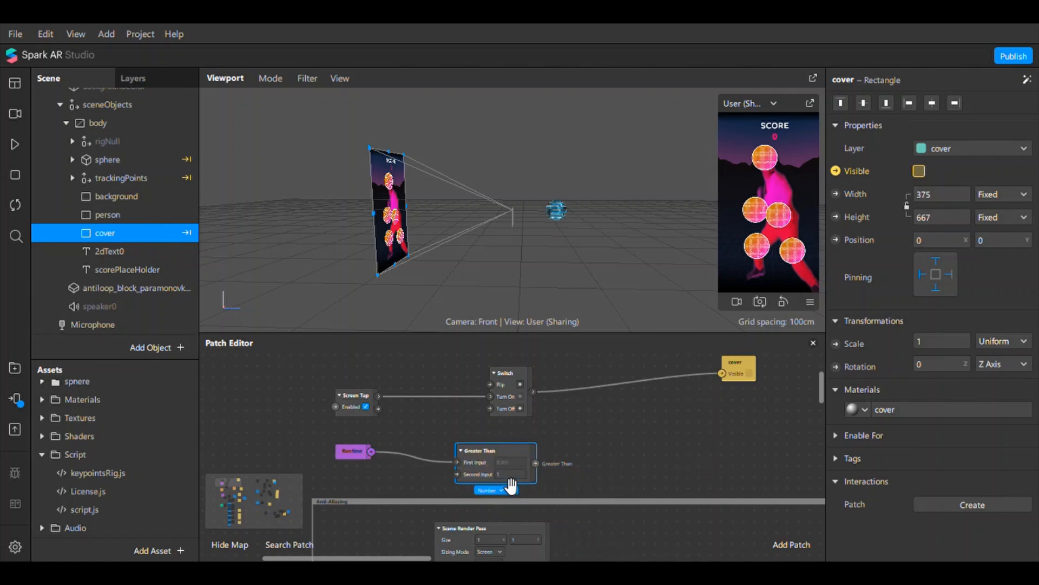
pyautogui.moveTo(536, 463); pyautogui.dragTo(620, 388)
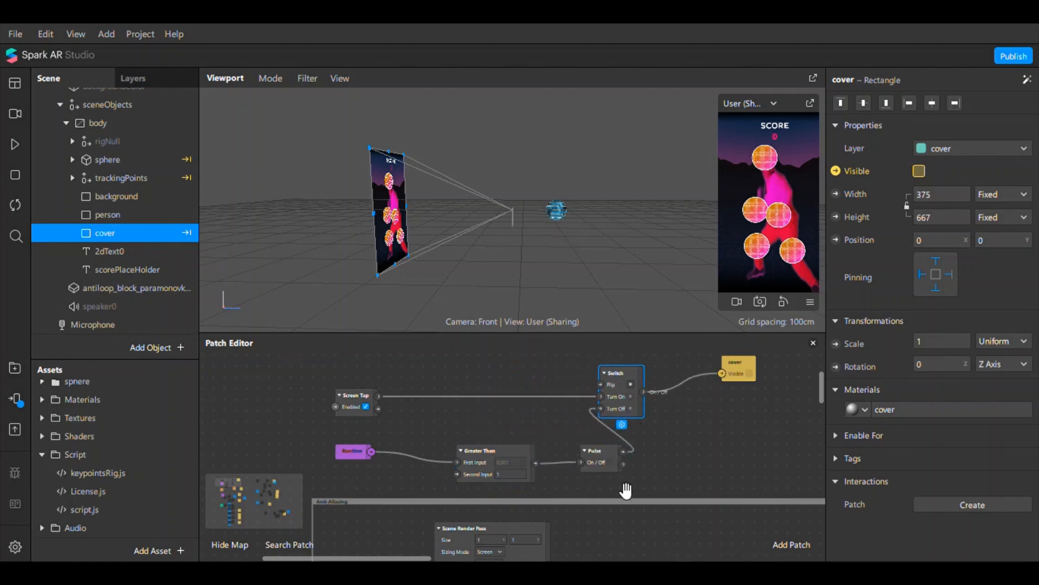
pyautogui.moveTo(595, 463); pyautogui.dragTo(567, 464)
pyautogui.click(15, 144)
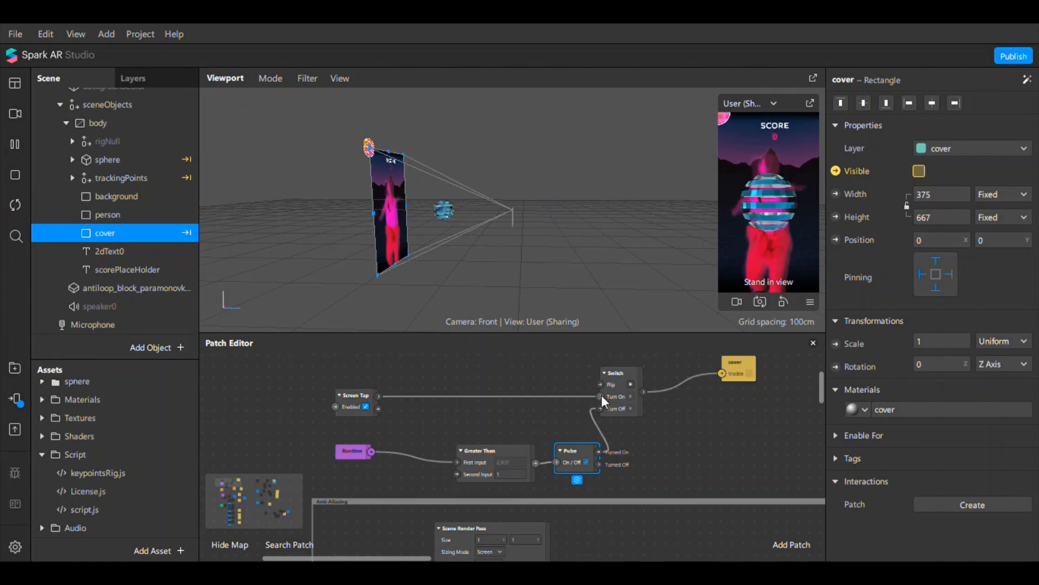
# Rewire the Switch so Screen Tap feeds Turn Off and the Pulse's Turned On output feeds Turn On, and restart the effect.
pyautogui.moveTo(600, 396); pyautogui.dragTo(599, 410)
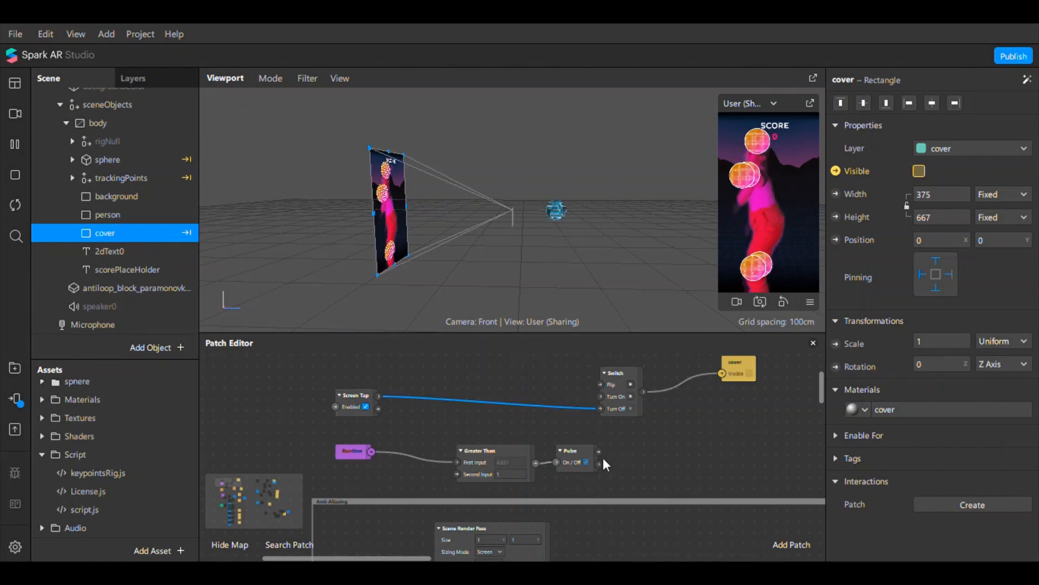
pyautogui.moveTo(599, 453); pyautogui.dragTo(600, 396)
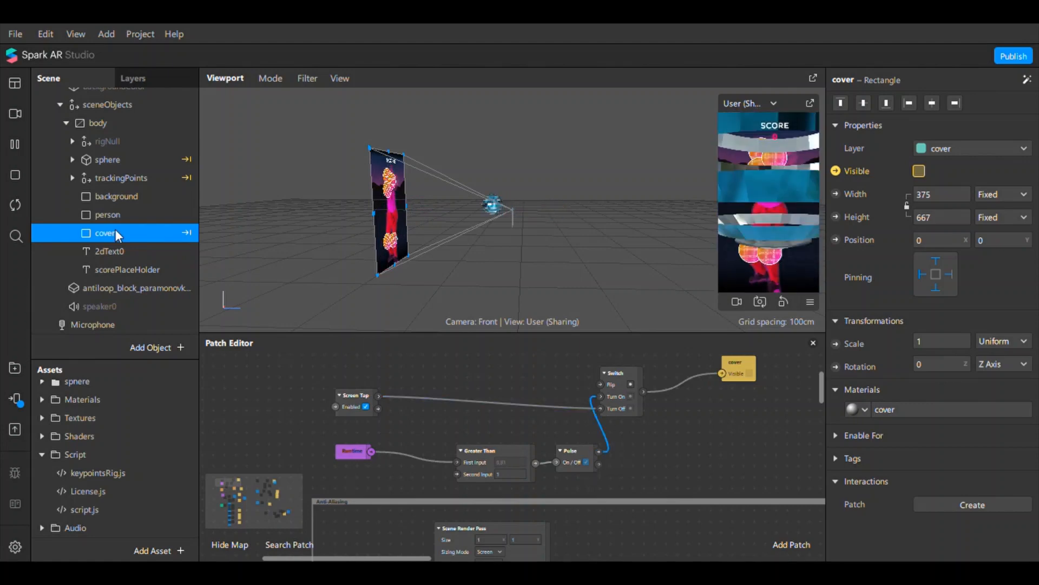
pyautogui.click(15, 204)
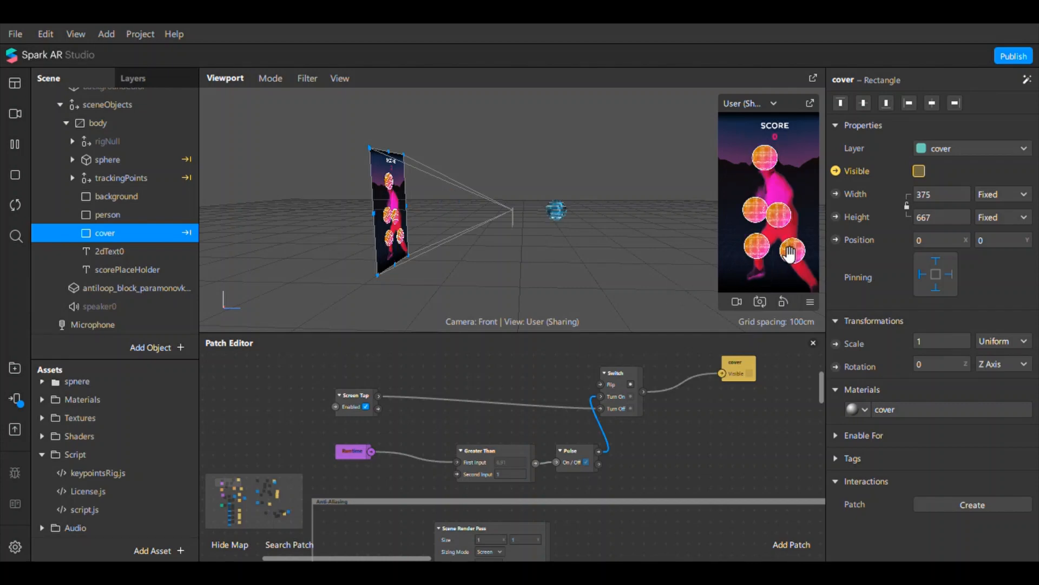
# Test in the preview that a screen tap hides the cover, including through the simulator's options.
pyautogui.click(790, 257)
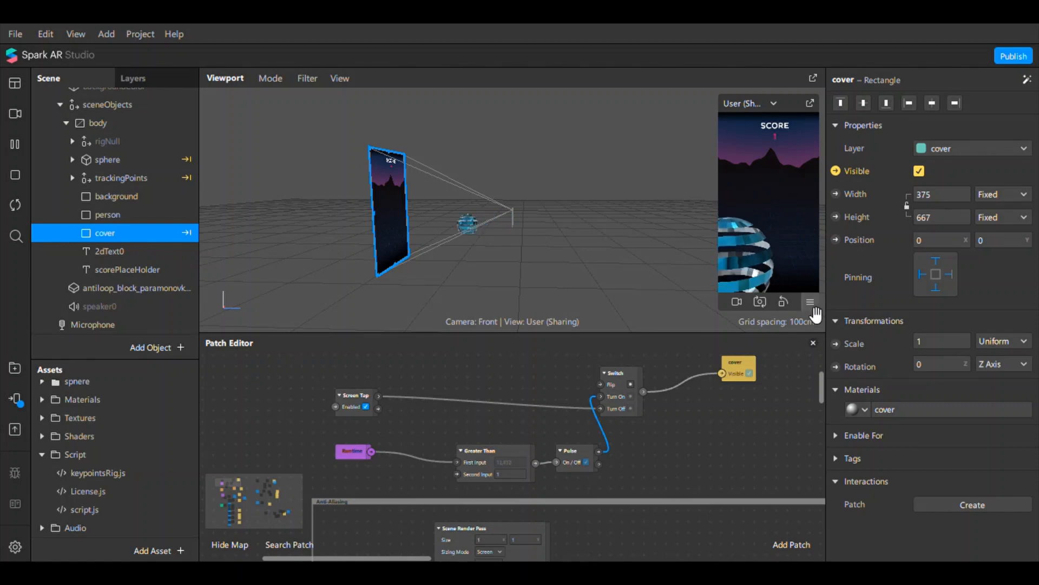
pyautogui.click(811, 301)
pyautogui.click(817, 313)
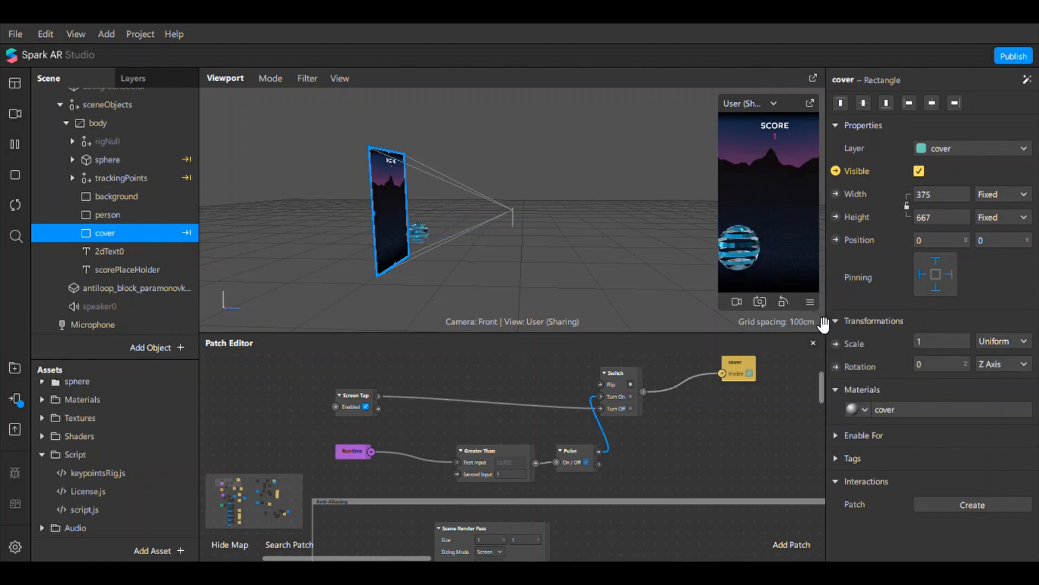
pyautogui.click(780, 234)
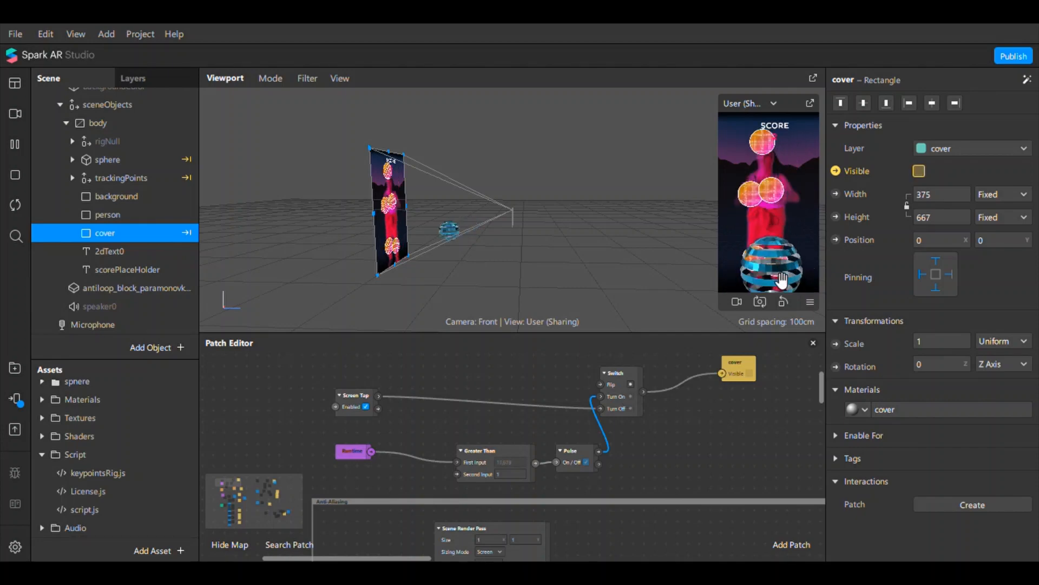
# Pause the preview, drive the Loop Animation's Enable from Screen Tap through a new Switch's Turn On input, and restart the effect.
pyautogui.click(13, 147)
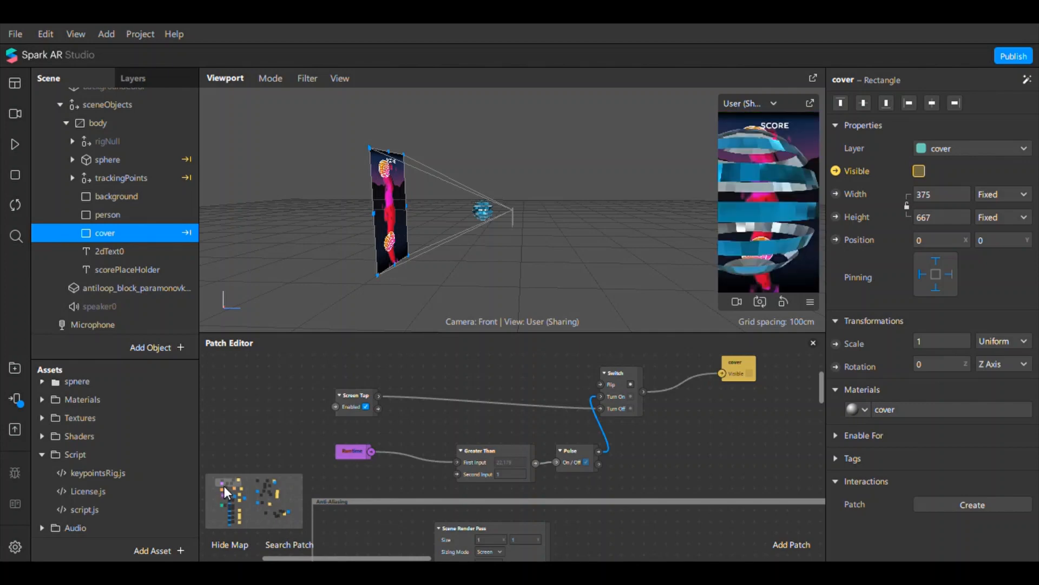
pyautogui.moveTo(223, 486)
pyautogui.mouseDown()
pyautogui.moveTo(242, 479)
pyautogui.moveTo(244, 491)
pyautogui.moveTo(233, 482)
pyautogui.mouseUp()
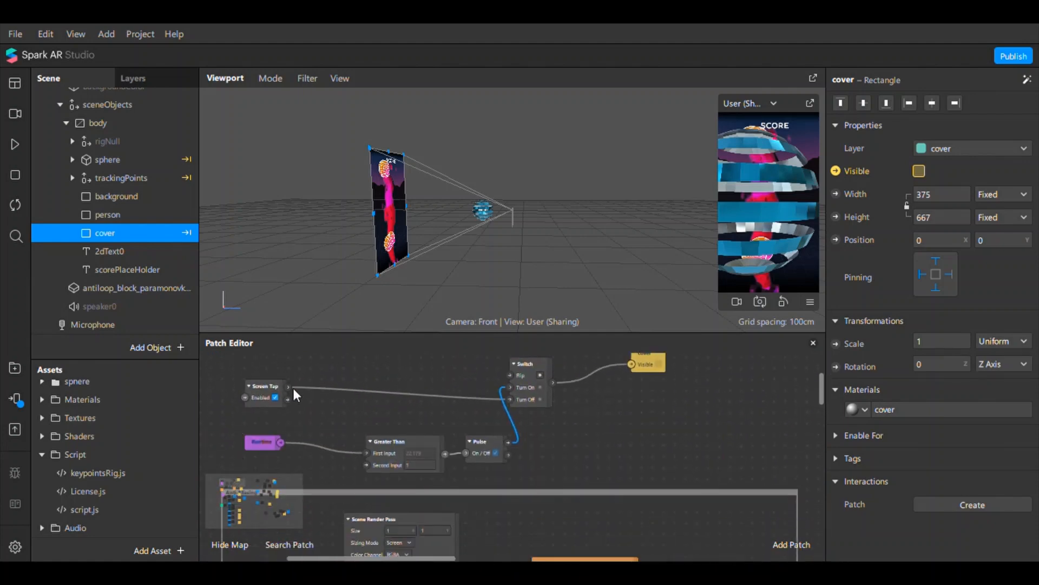
pyautogui.moveTo(288, 386); pyautogui.dragTo(807, 456)
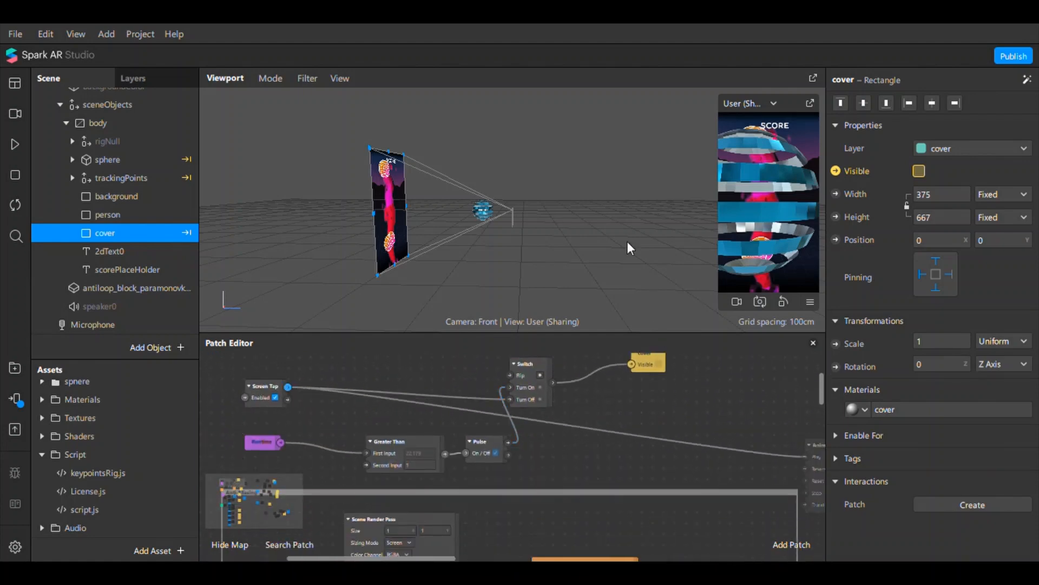
pyautogui.click(607, 225)
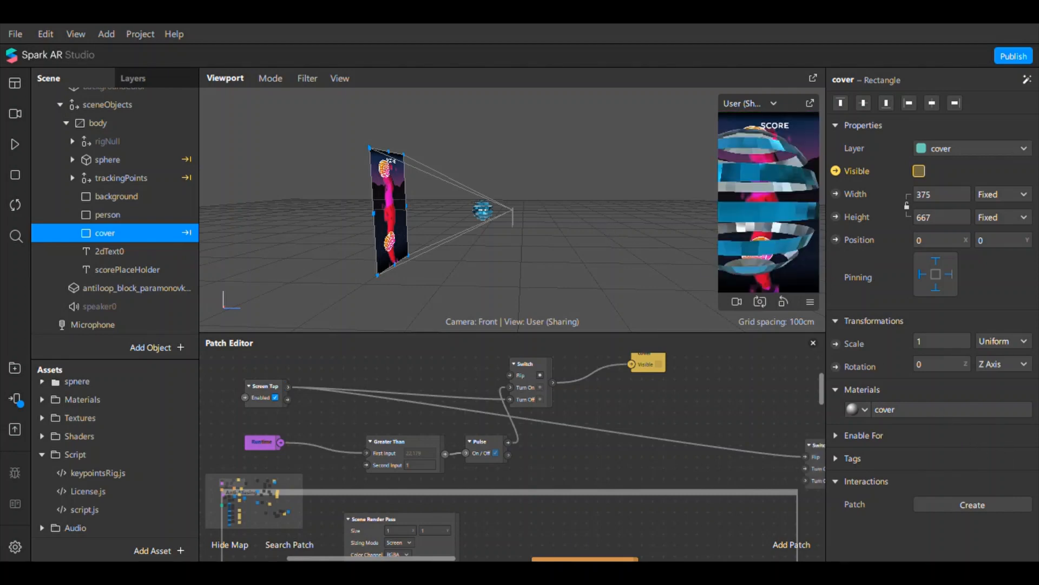
pyautogui.moveTo(430, 557); pyautogui.dragTo(536, 551)
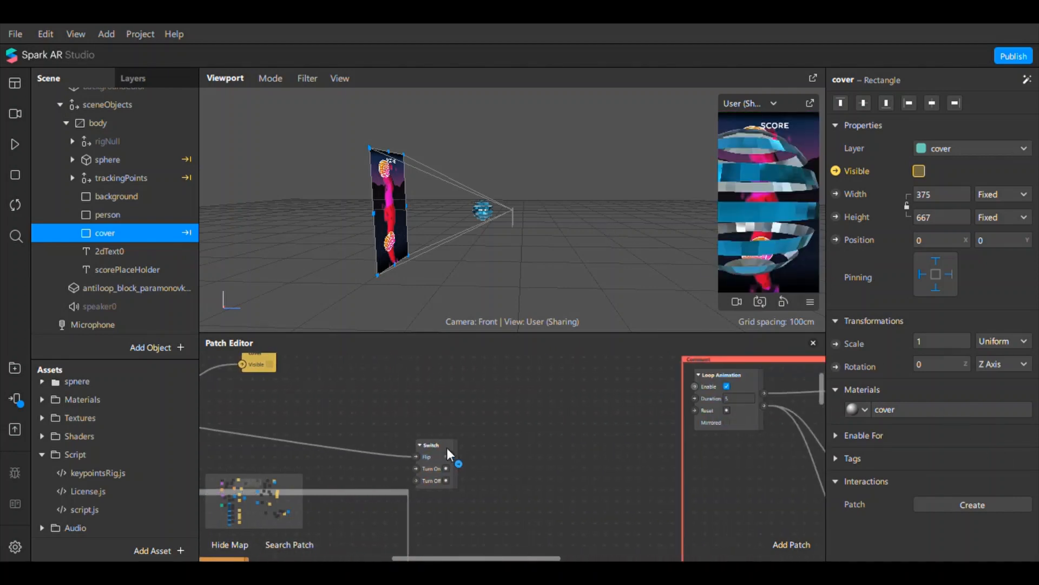
pyautogui.moveTo(447, 450); pyautogui.dragTo(584, 409)
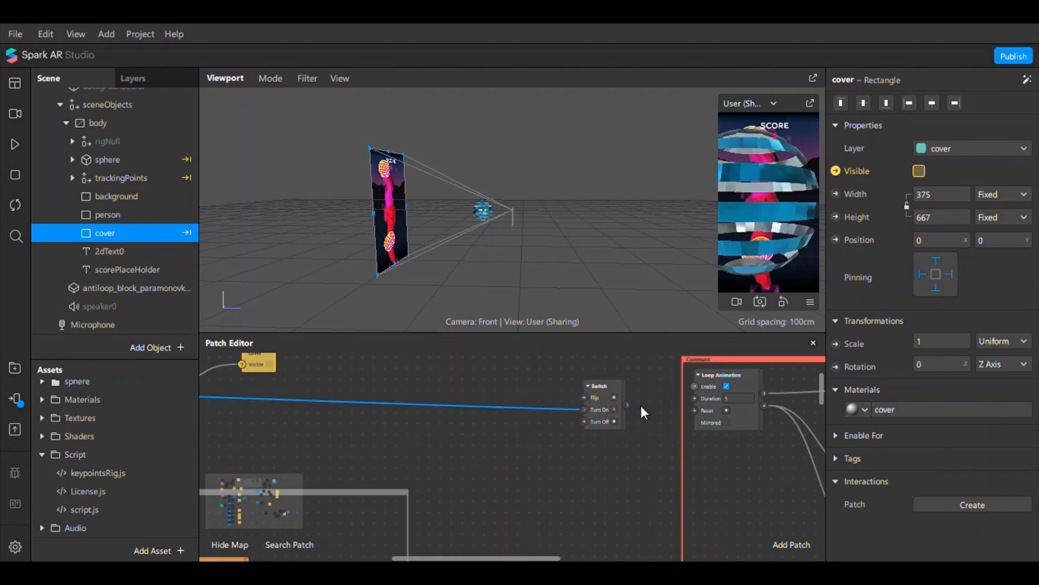
pyautogui.moveTo(693, 387); pyautogui.dragTo(694, 387)
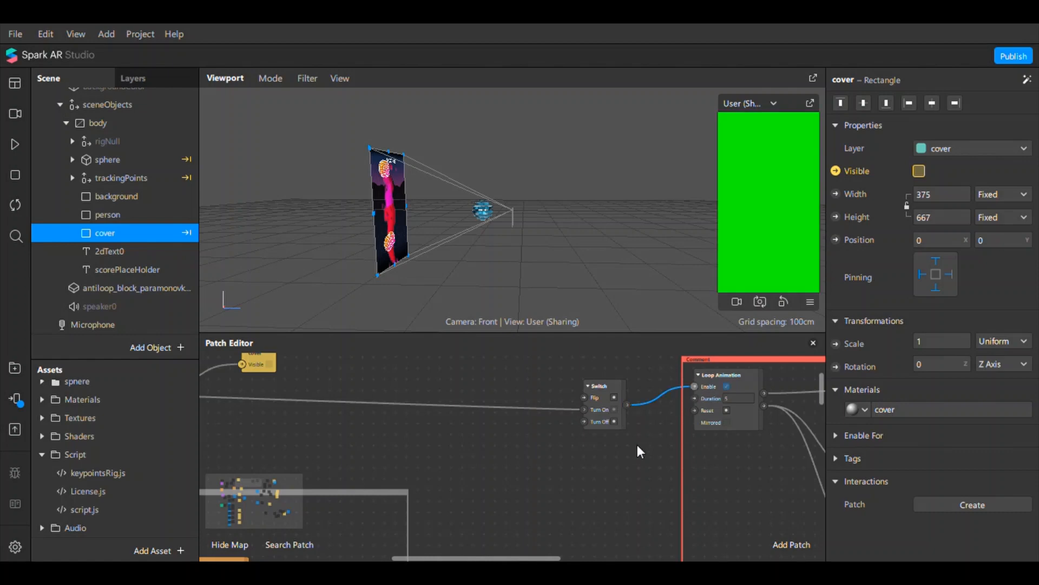
pyautogui.click(12, 209)
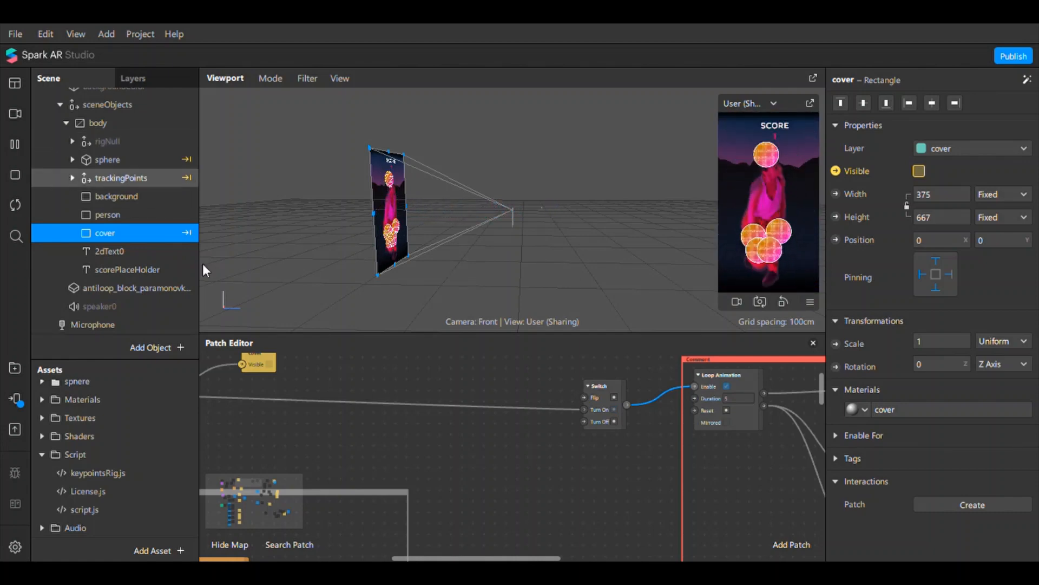
# Set the Device's On Opening instruction to Tap to start.
pyautogui.moveTo(255, 489); pyautogui.dragTo(235, 482)
pyautogui.scroll(3, 119, 174)
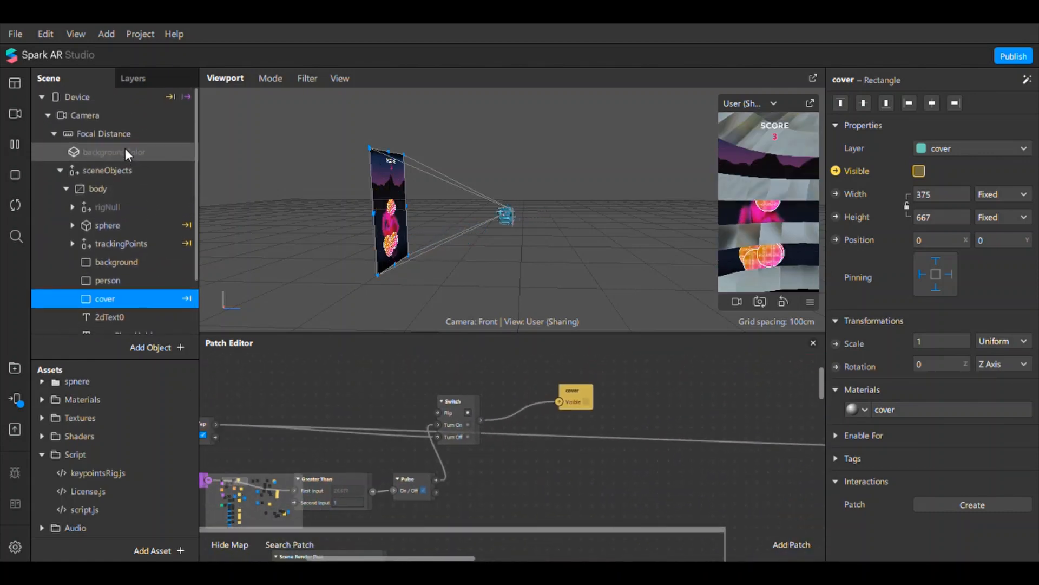
pyautogui.click(112, 97)
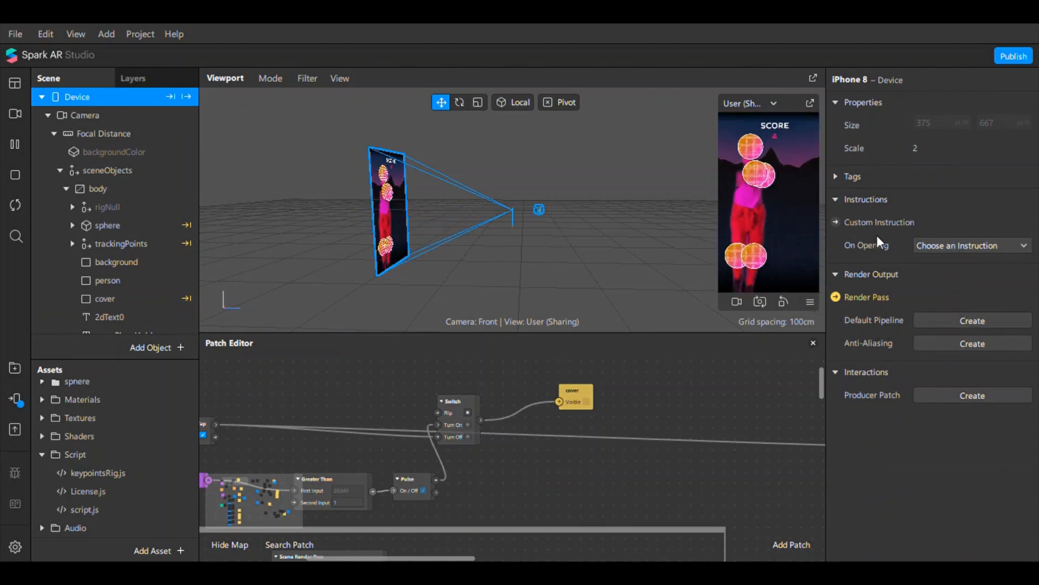
pyautogui.click(932, 246)
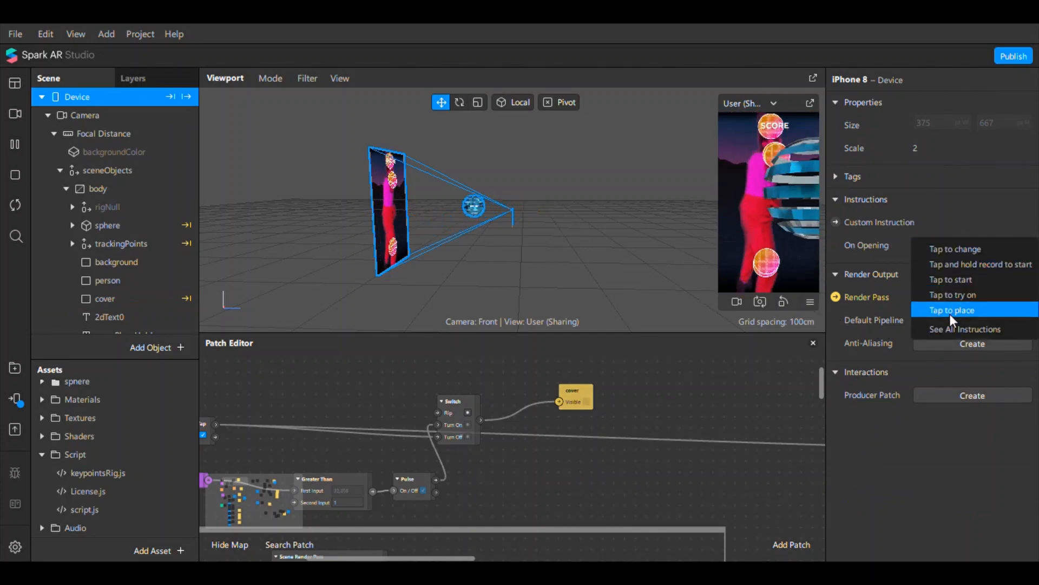
pyautogui.click(953, 280)
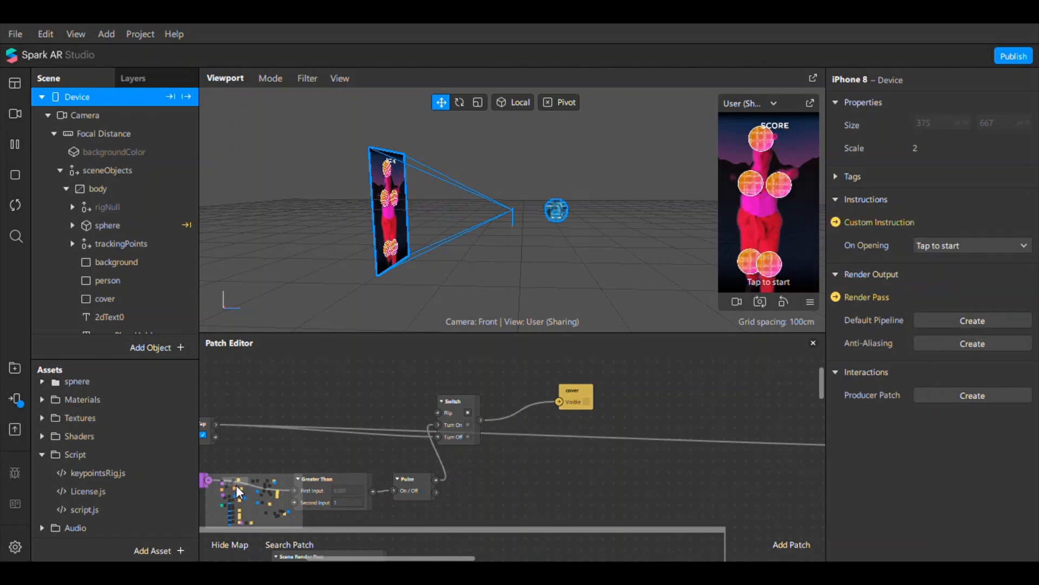
# Move the instruction's Runtime, Less Than and Device patches above the cover's Switch graph, placing Runtime to the left of Less Than.
pyautogui.moveTo(236, 482); pyautogui.dragTo(252, 528)
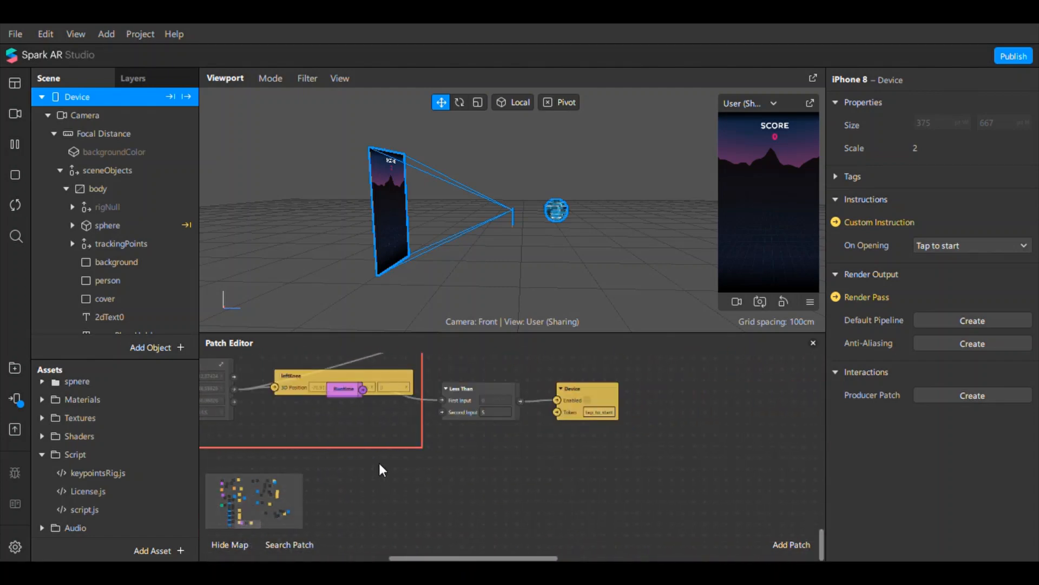
pyautogui.moveTo(354, 394); pyautogui.dragTo(501, 493)
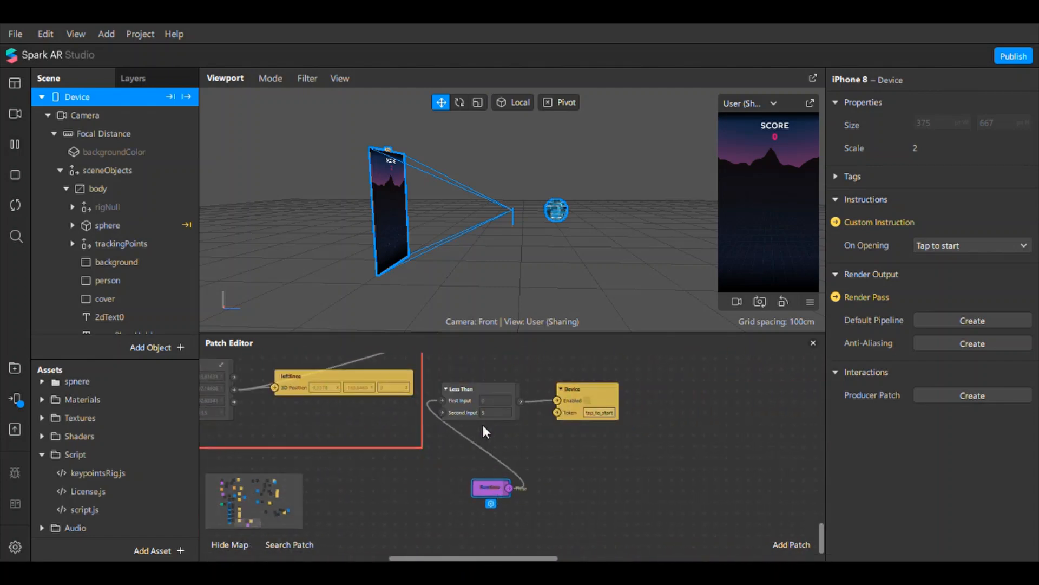
pyautogui.moveTo(454, 364); pyautogui.dragTo(622, 517)
pyautogui.scroll(-1, 492, 395)
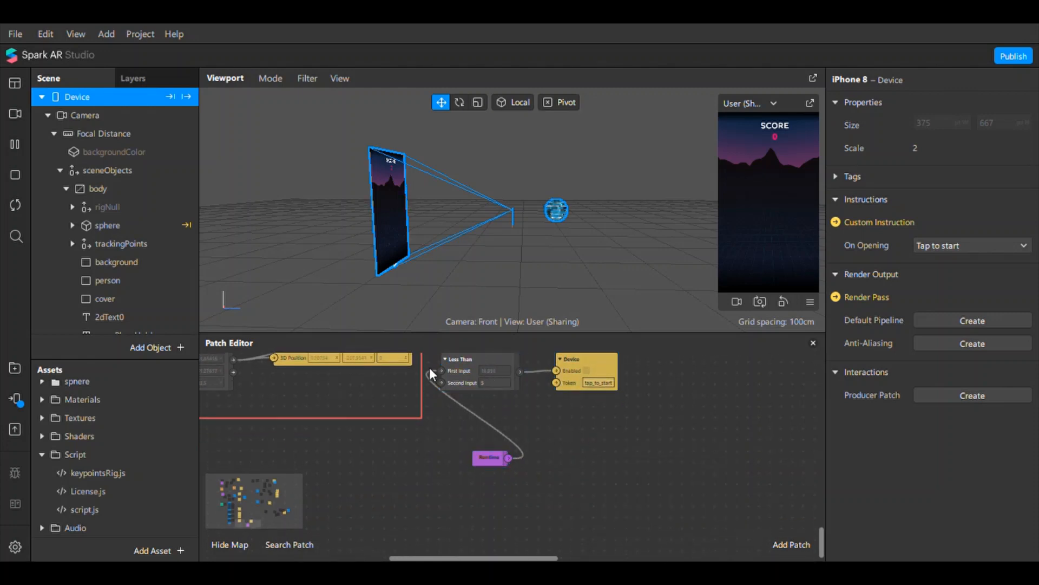
pyautogui.moveTo(429, 367); pyautogui.dragTo(439, 370)
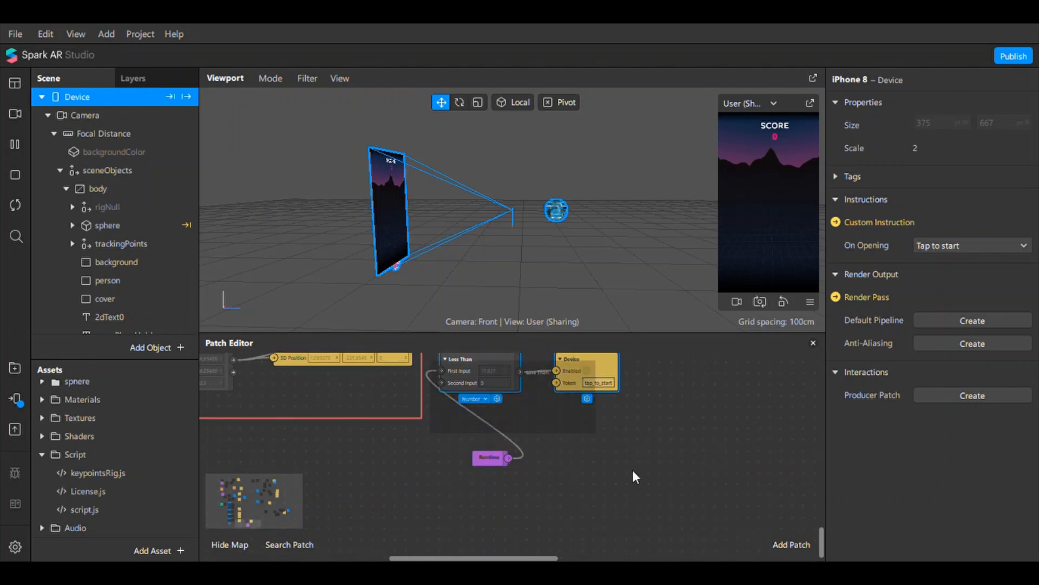
pyautogui.click(252, 521)
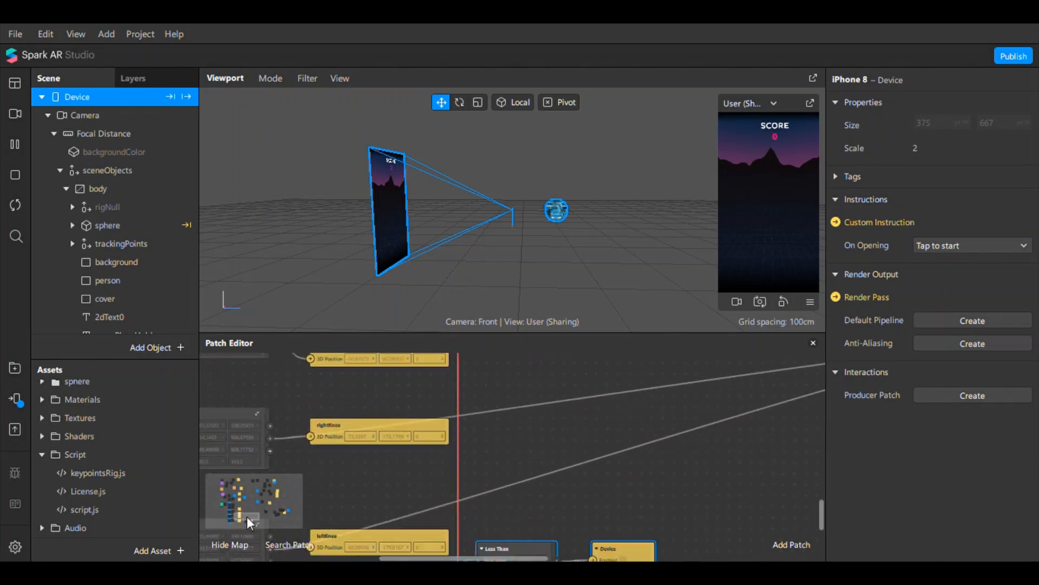
pyautogui.scroll(-1, 385, 520)
pyautogui.moveTo(496, 521); pyautogui.dragTo(281, 365)
pyautogui.click(238, 484)
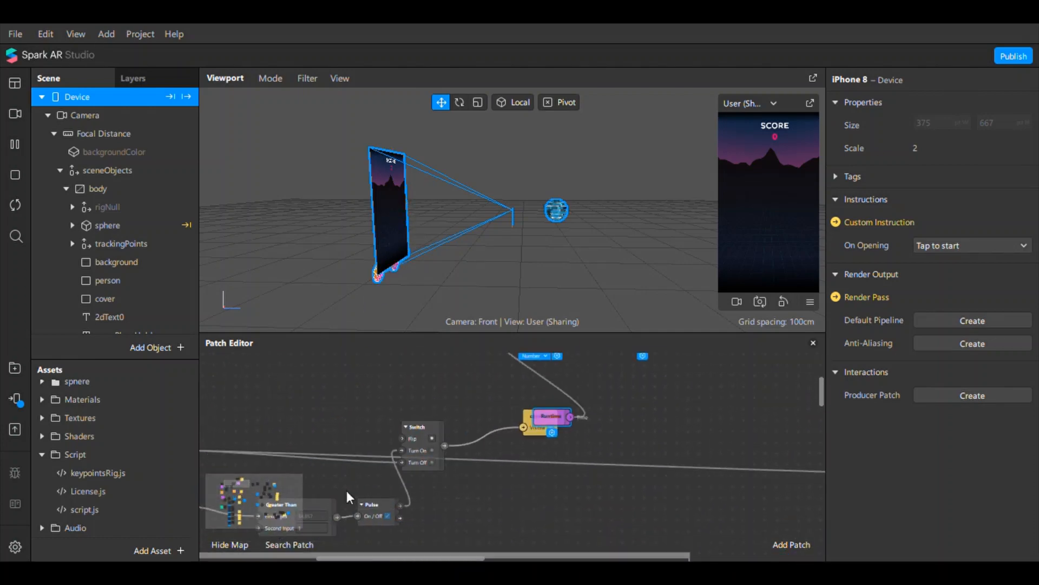
pyautogui.moveTo(375, 423); pyautogui.dragTo(225, 373)
pyautogui.scroll(1, 344, 428)
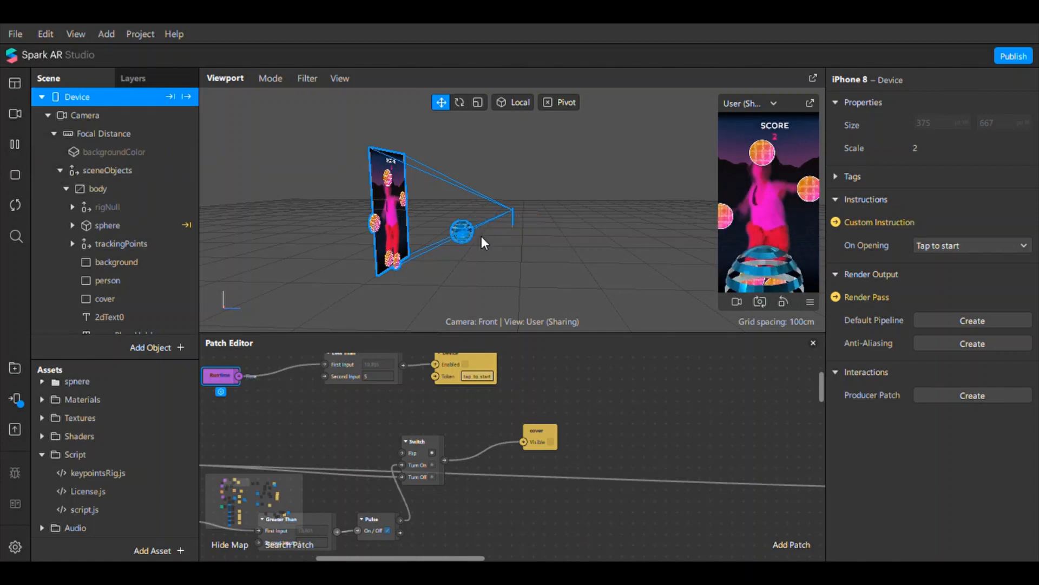
# Close the Patch Editor and enlarge the simulator preview to nearly the full viewport height.
pyautogui.click(813, 344)
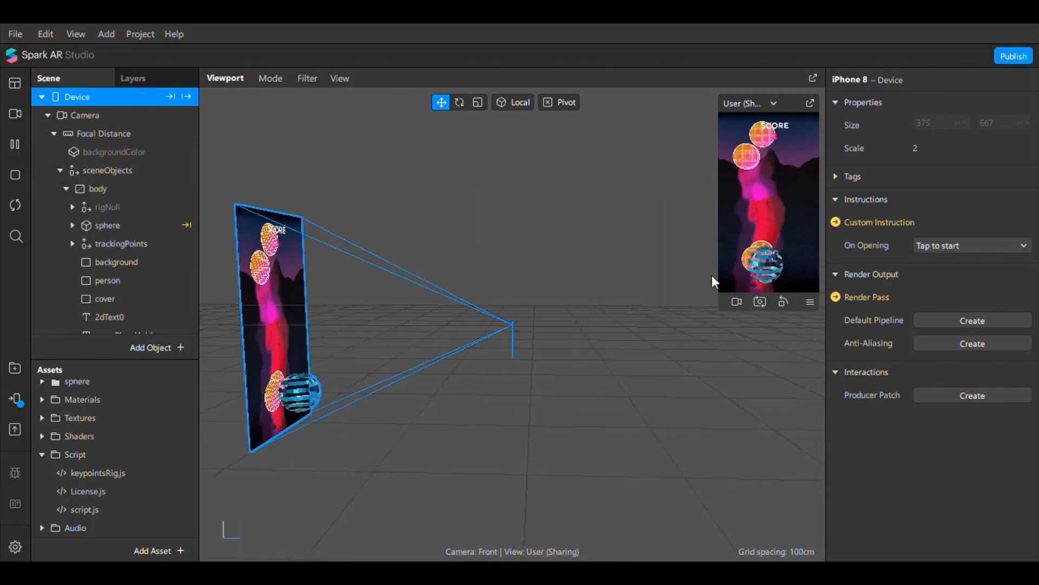
pyautogui.moveTo(718, 281); pyautogui.dragTo(564, 437)
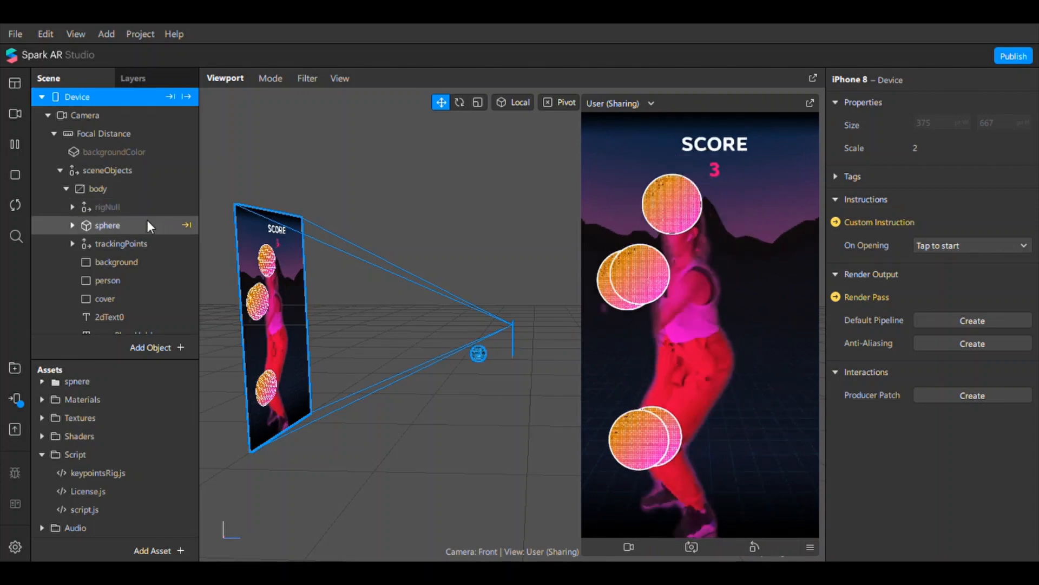